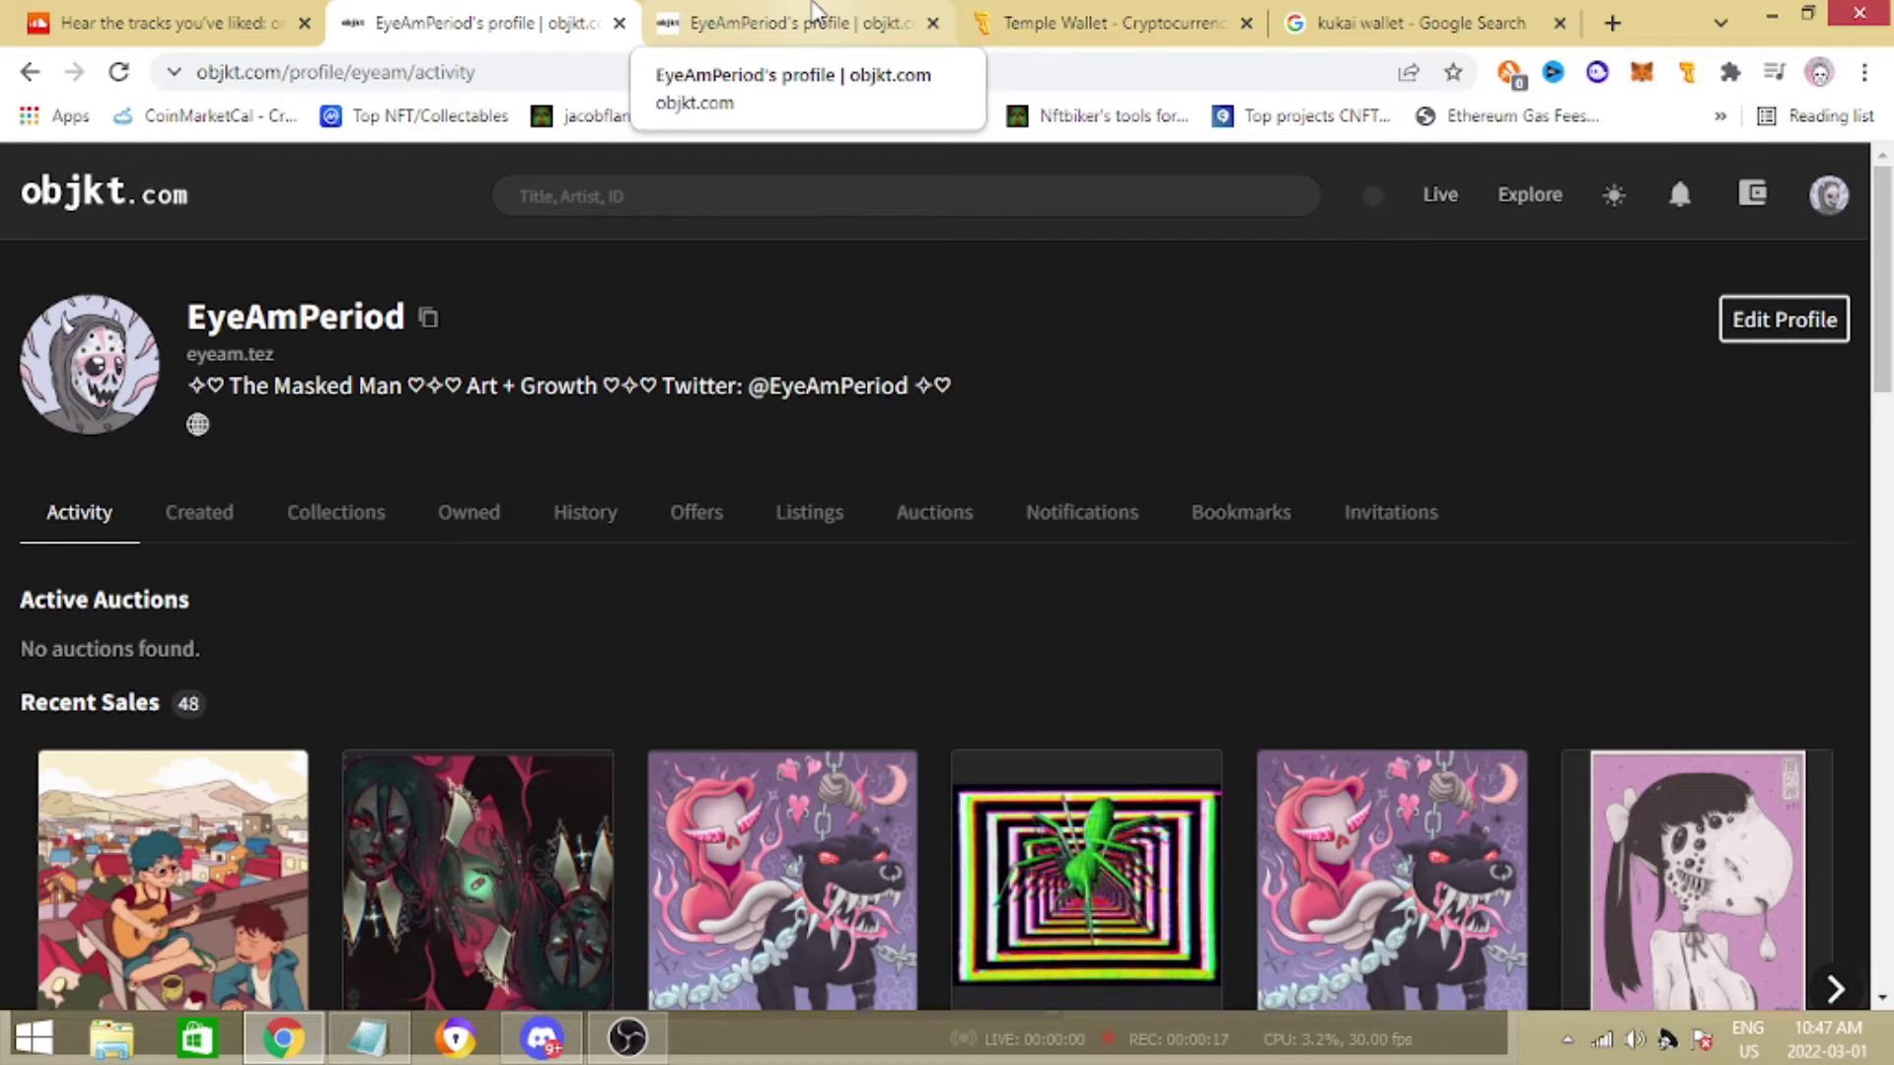
Show the profile's Collections tab, scroll through it, and bring the Notepad step list forward.
left_click(335, 512)
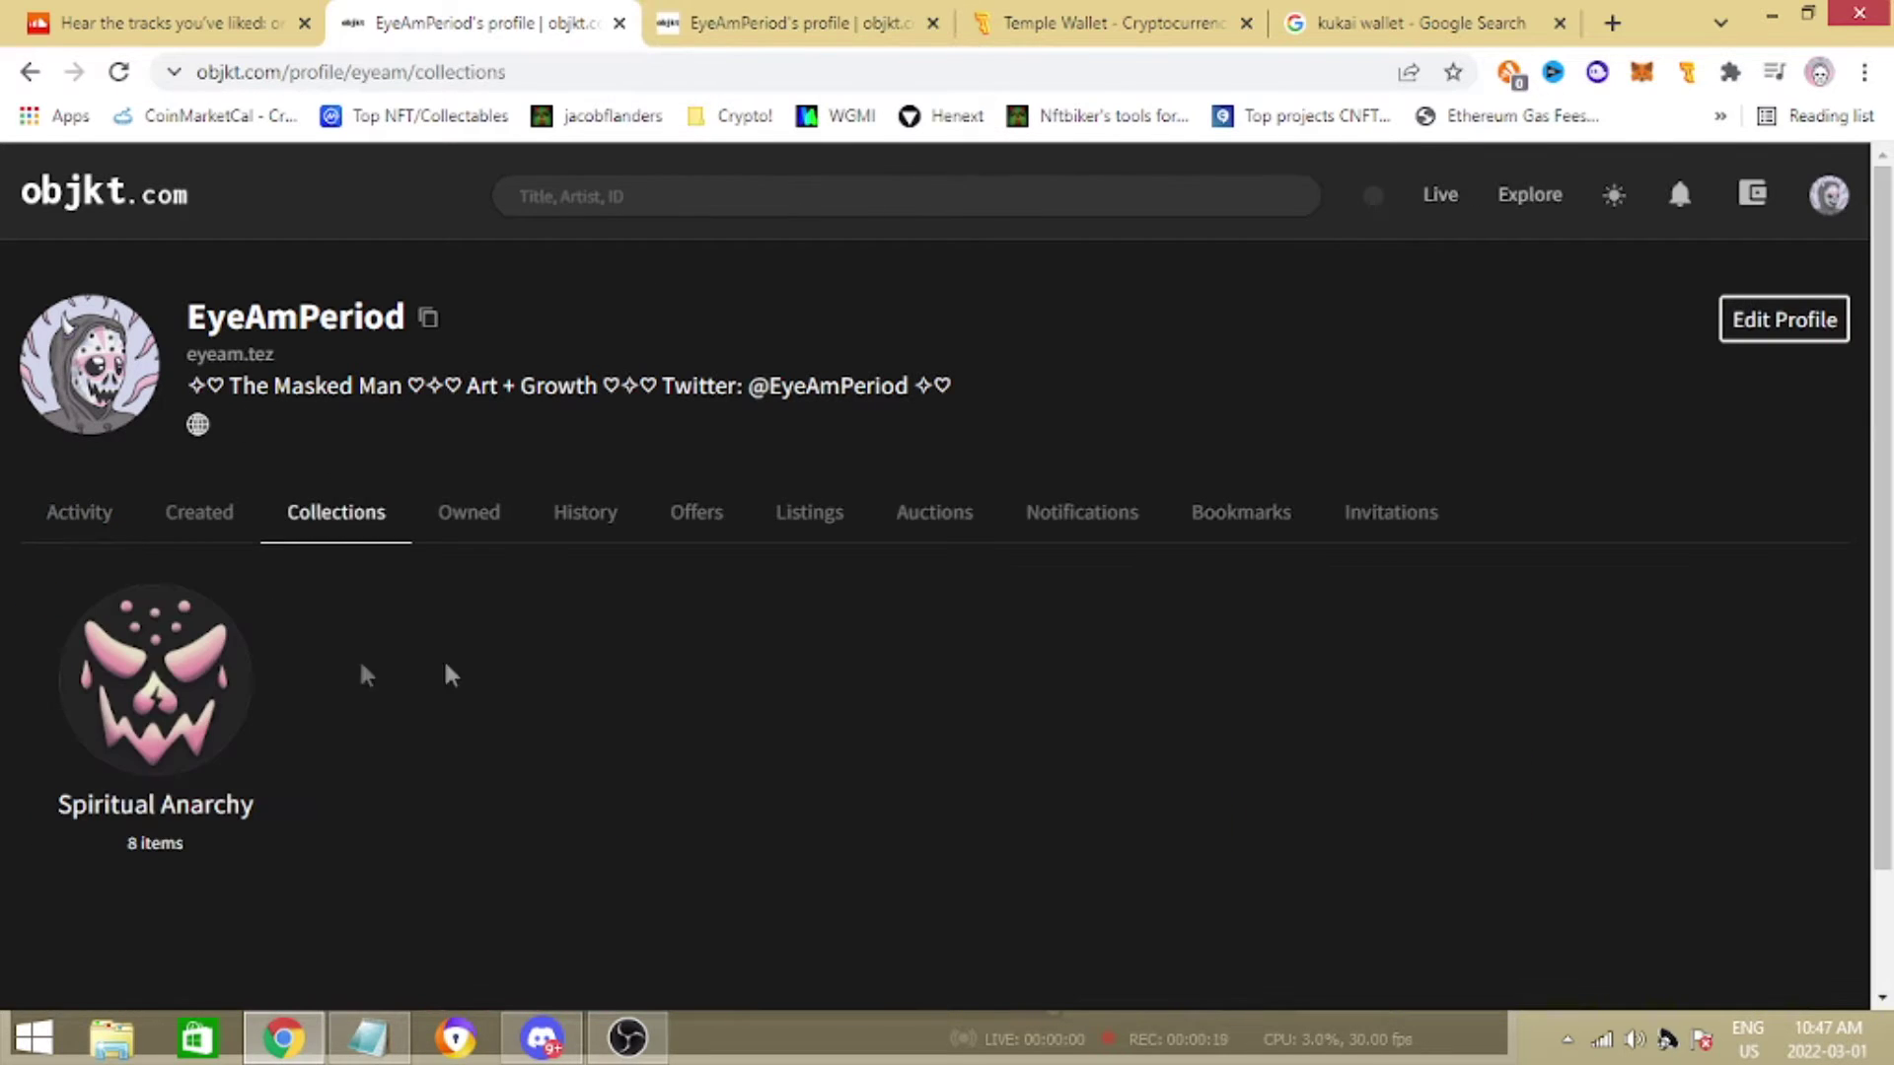
scroll(314, 713, "down", 2)
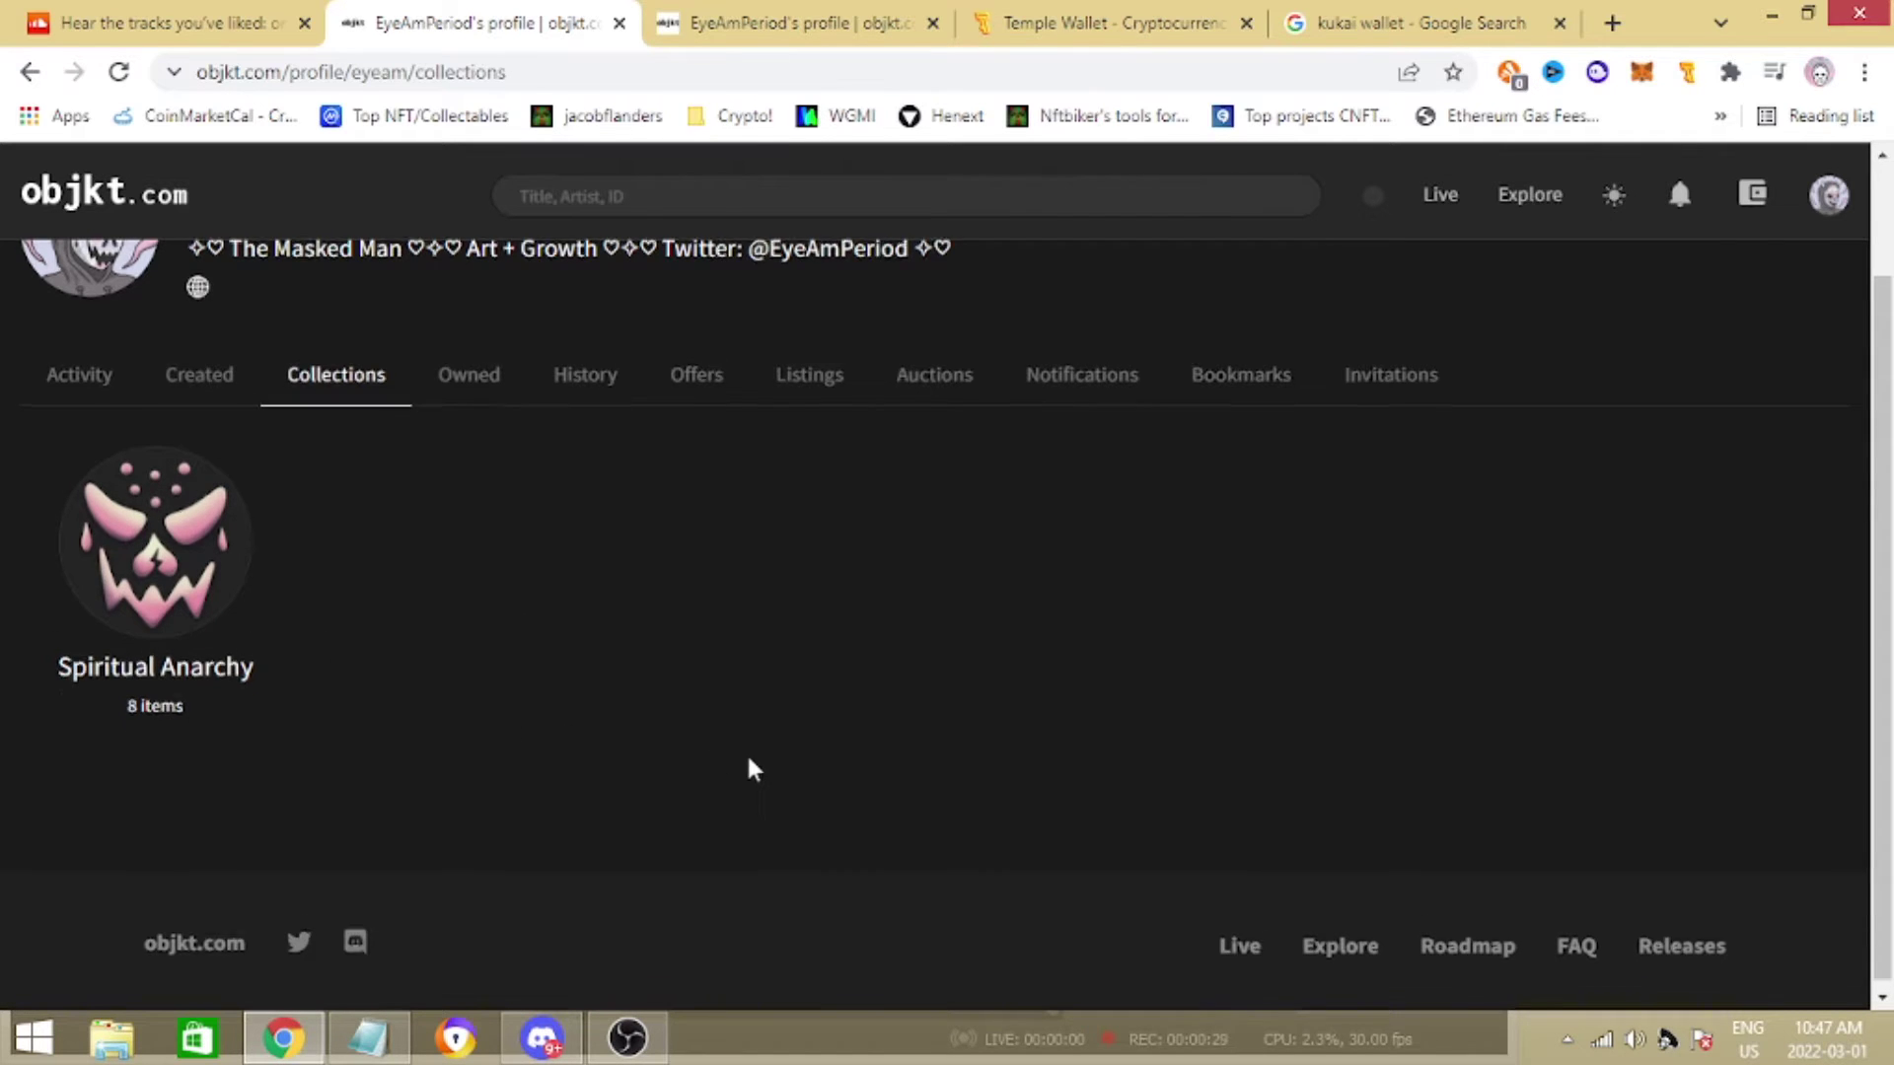
scroll(748, 762, "up", 2)
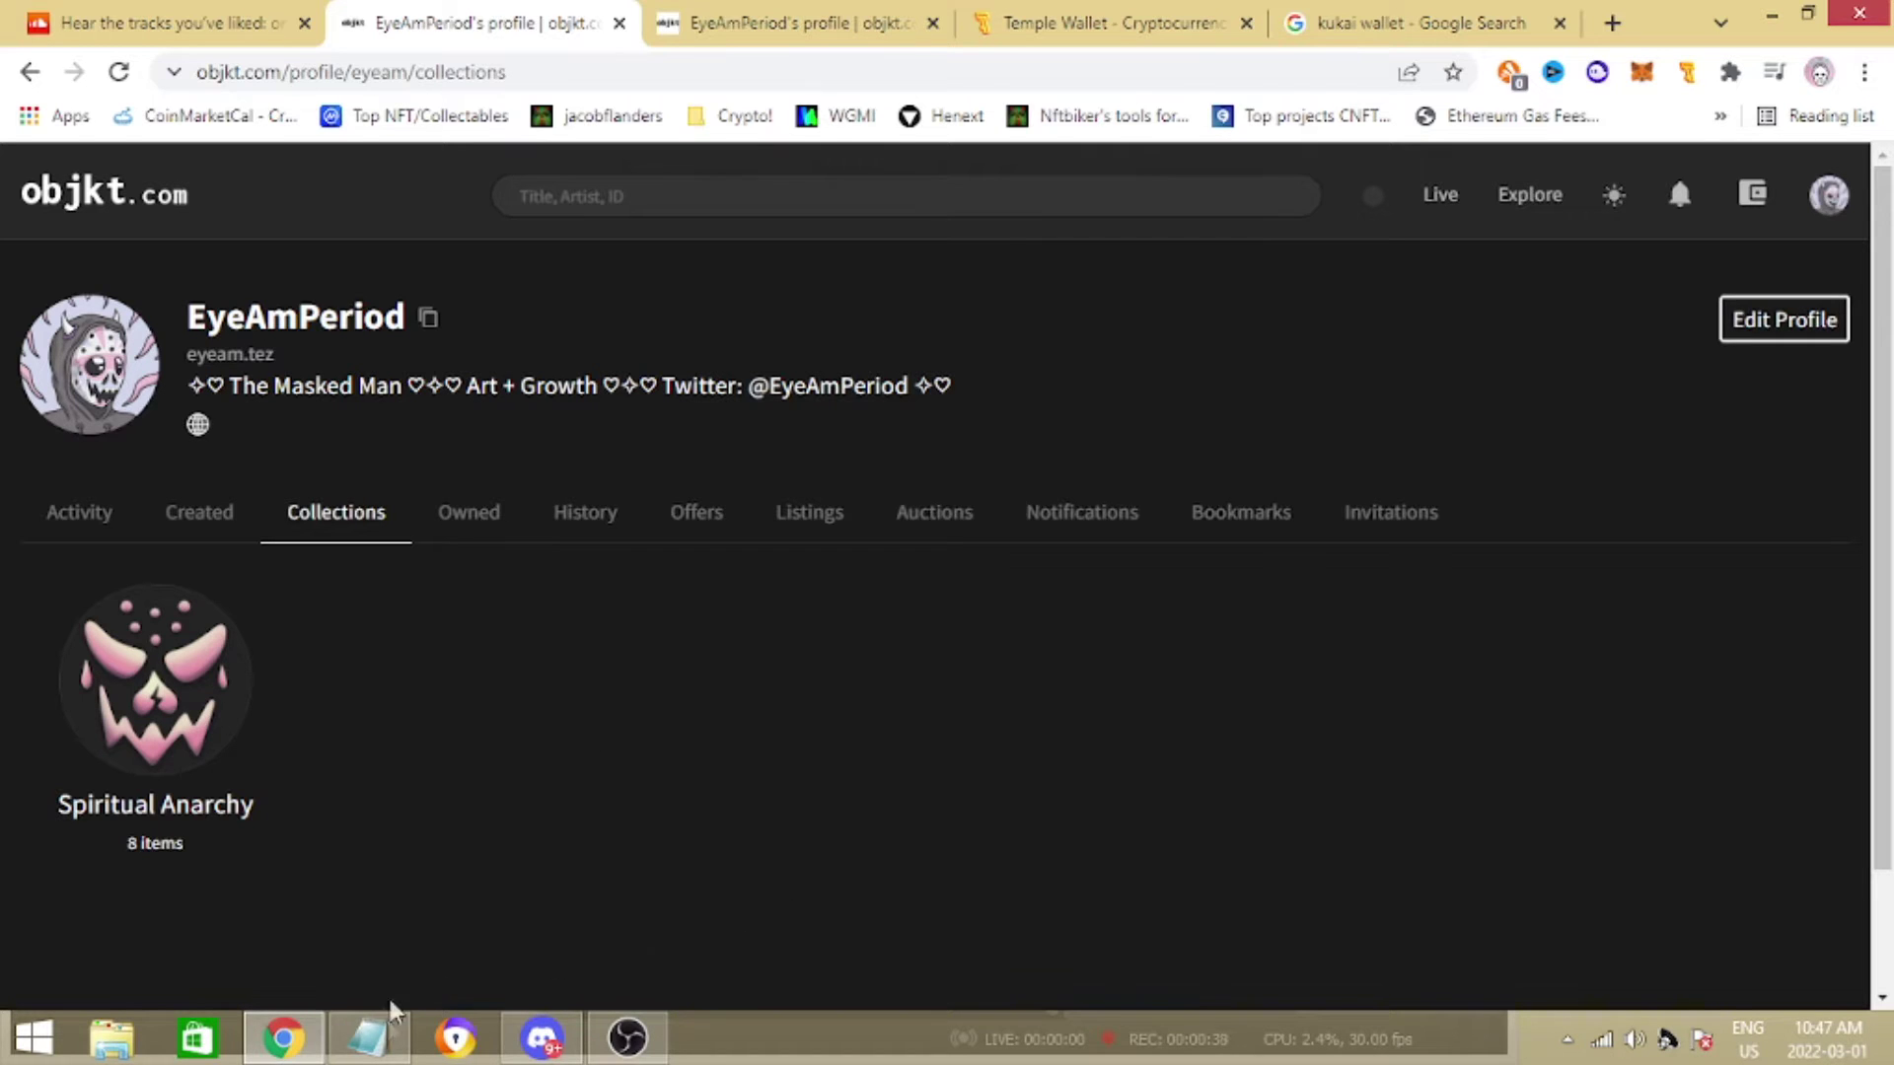
left_click(370, 1036)
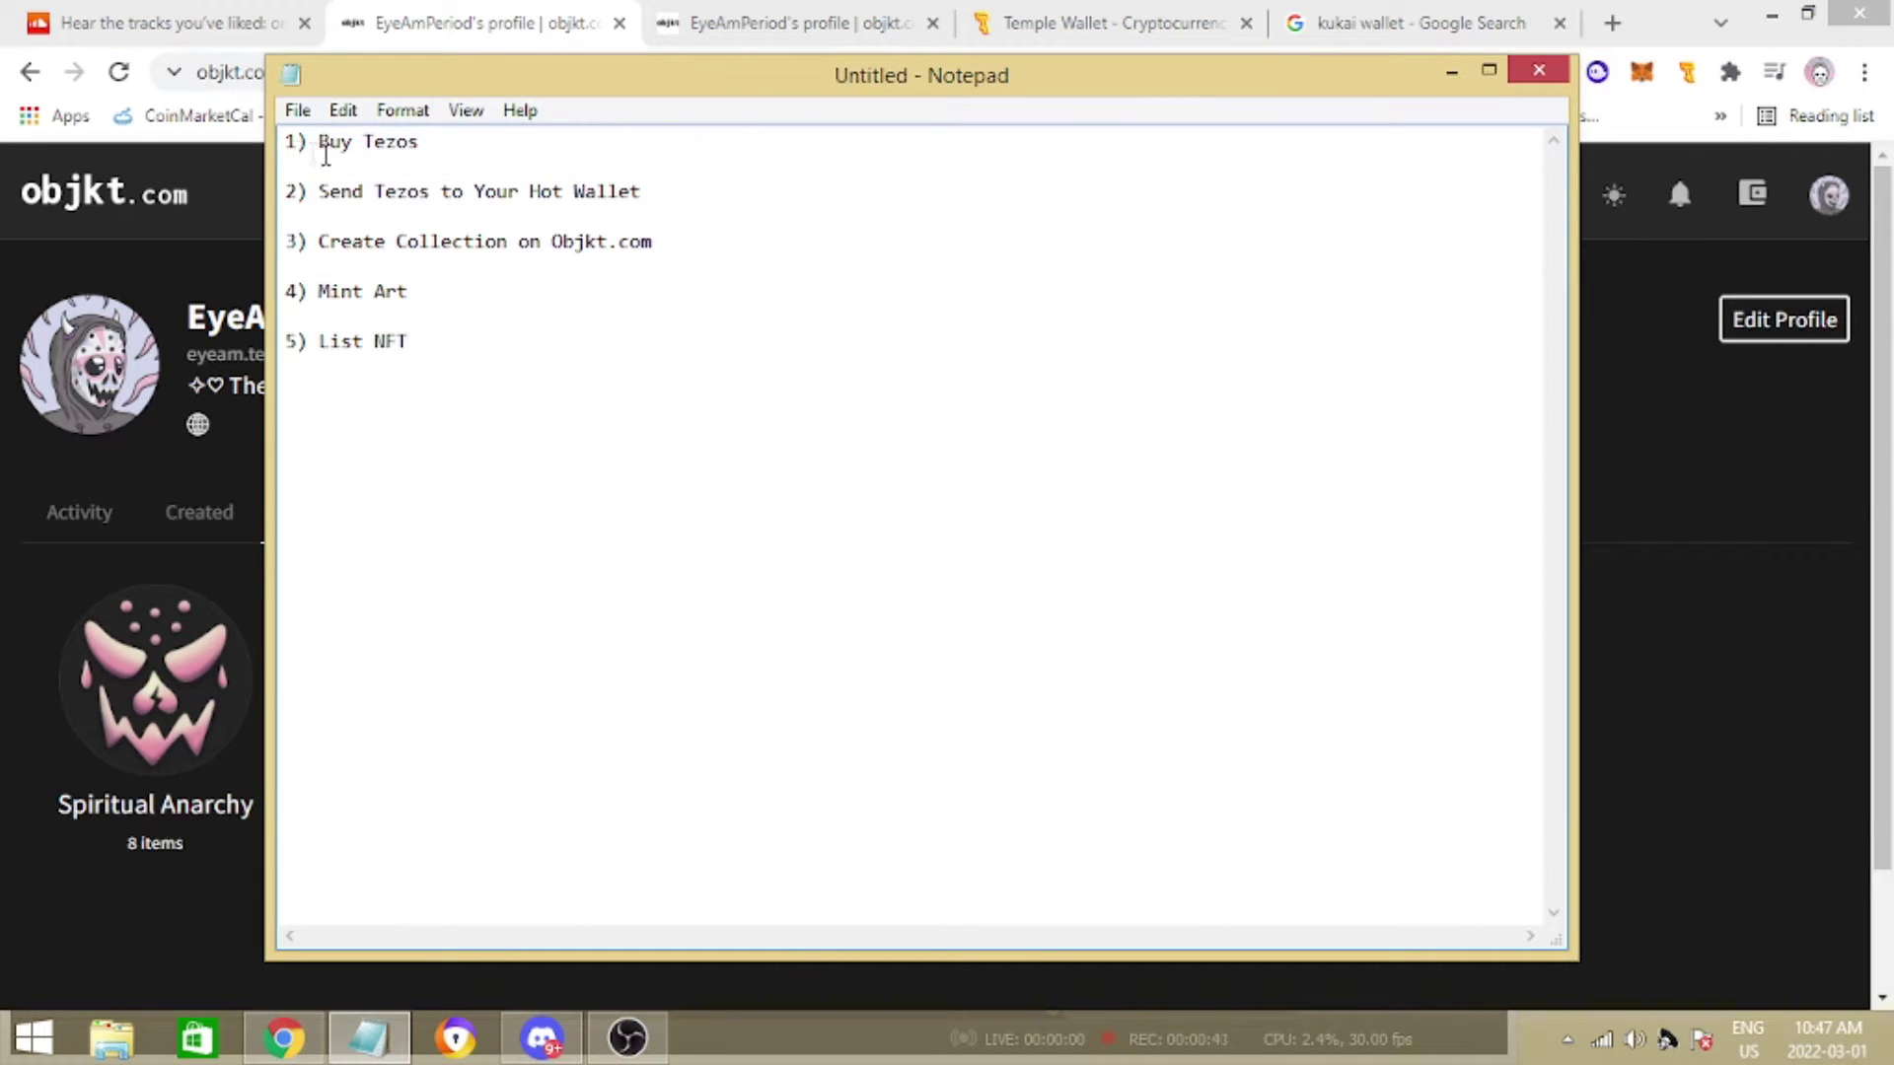
Add three blank lines above the step list, then shrink the notes window and centre it.
left_click(282, 144)
key("Return")
key("Return")
key("Return")
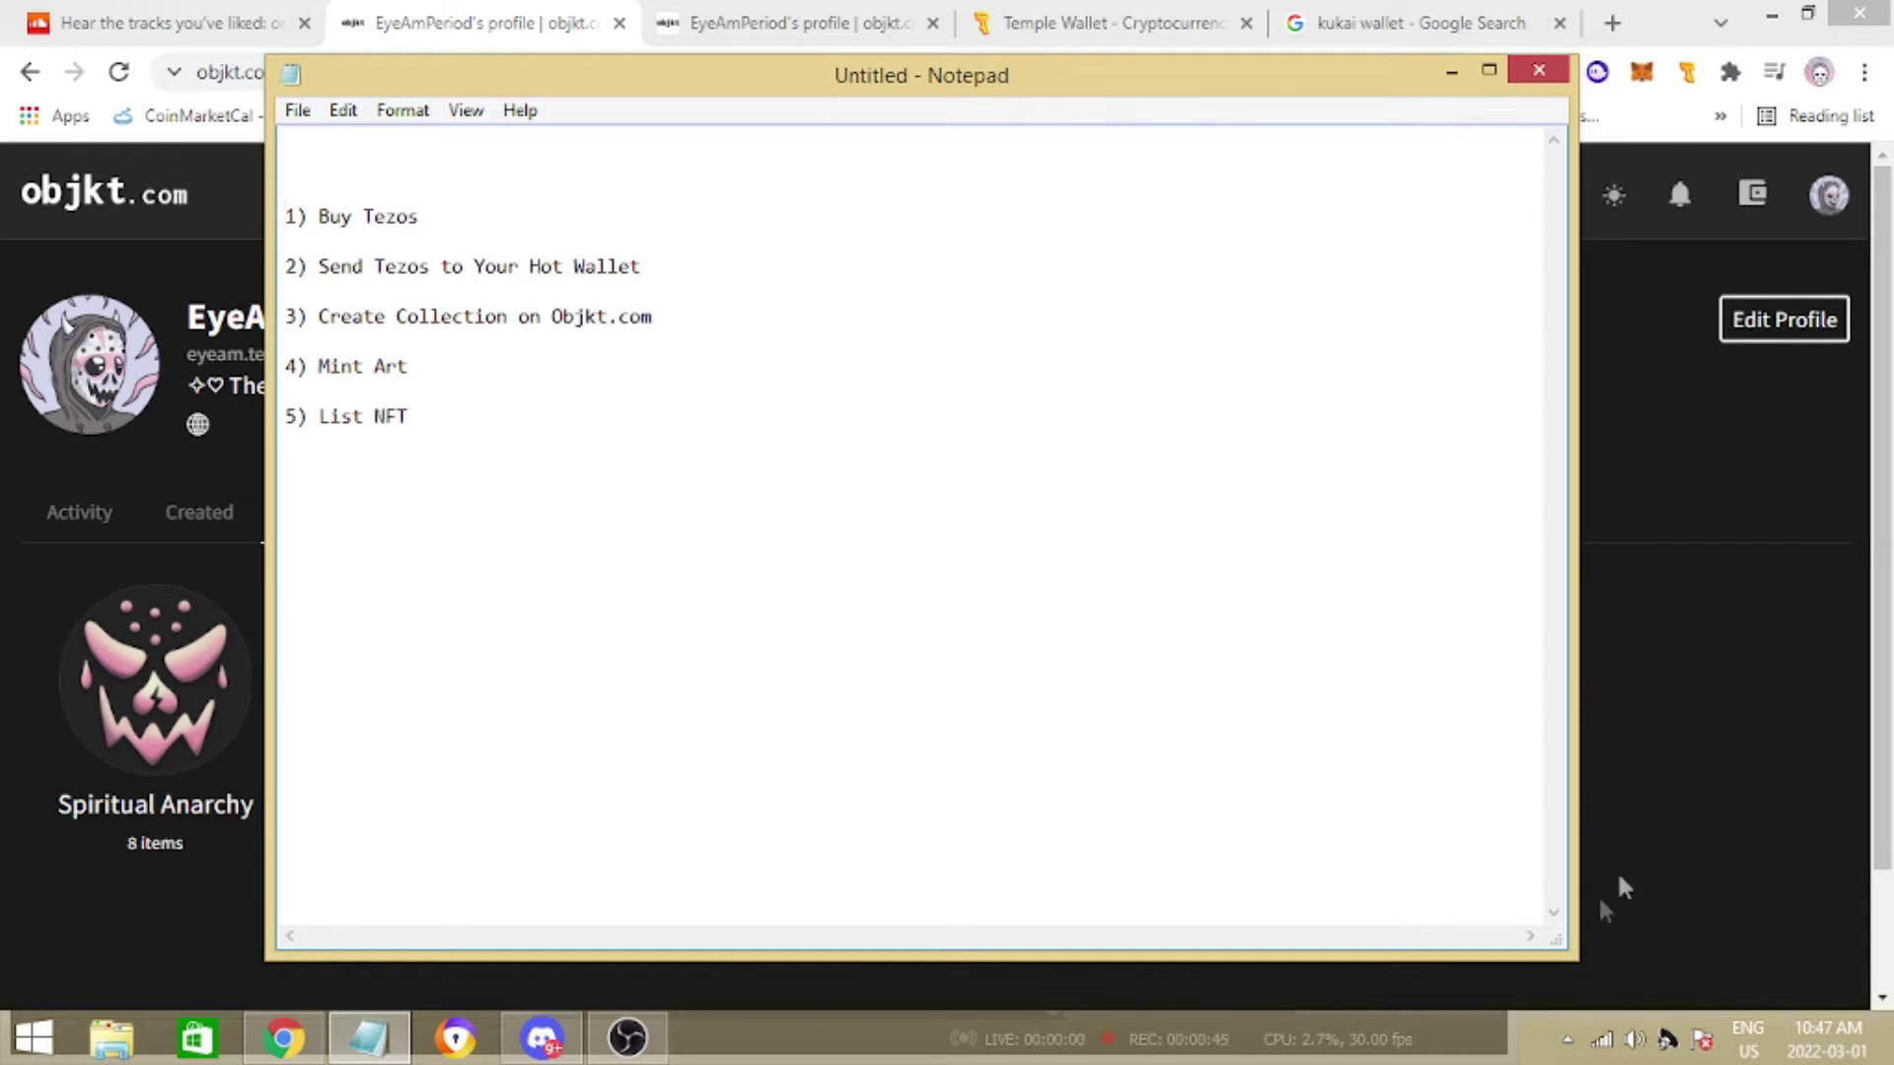
left_click_drag(1569, 952, 1042, 549)
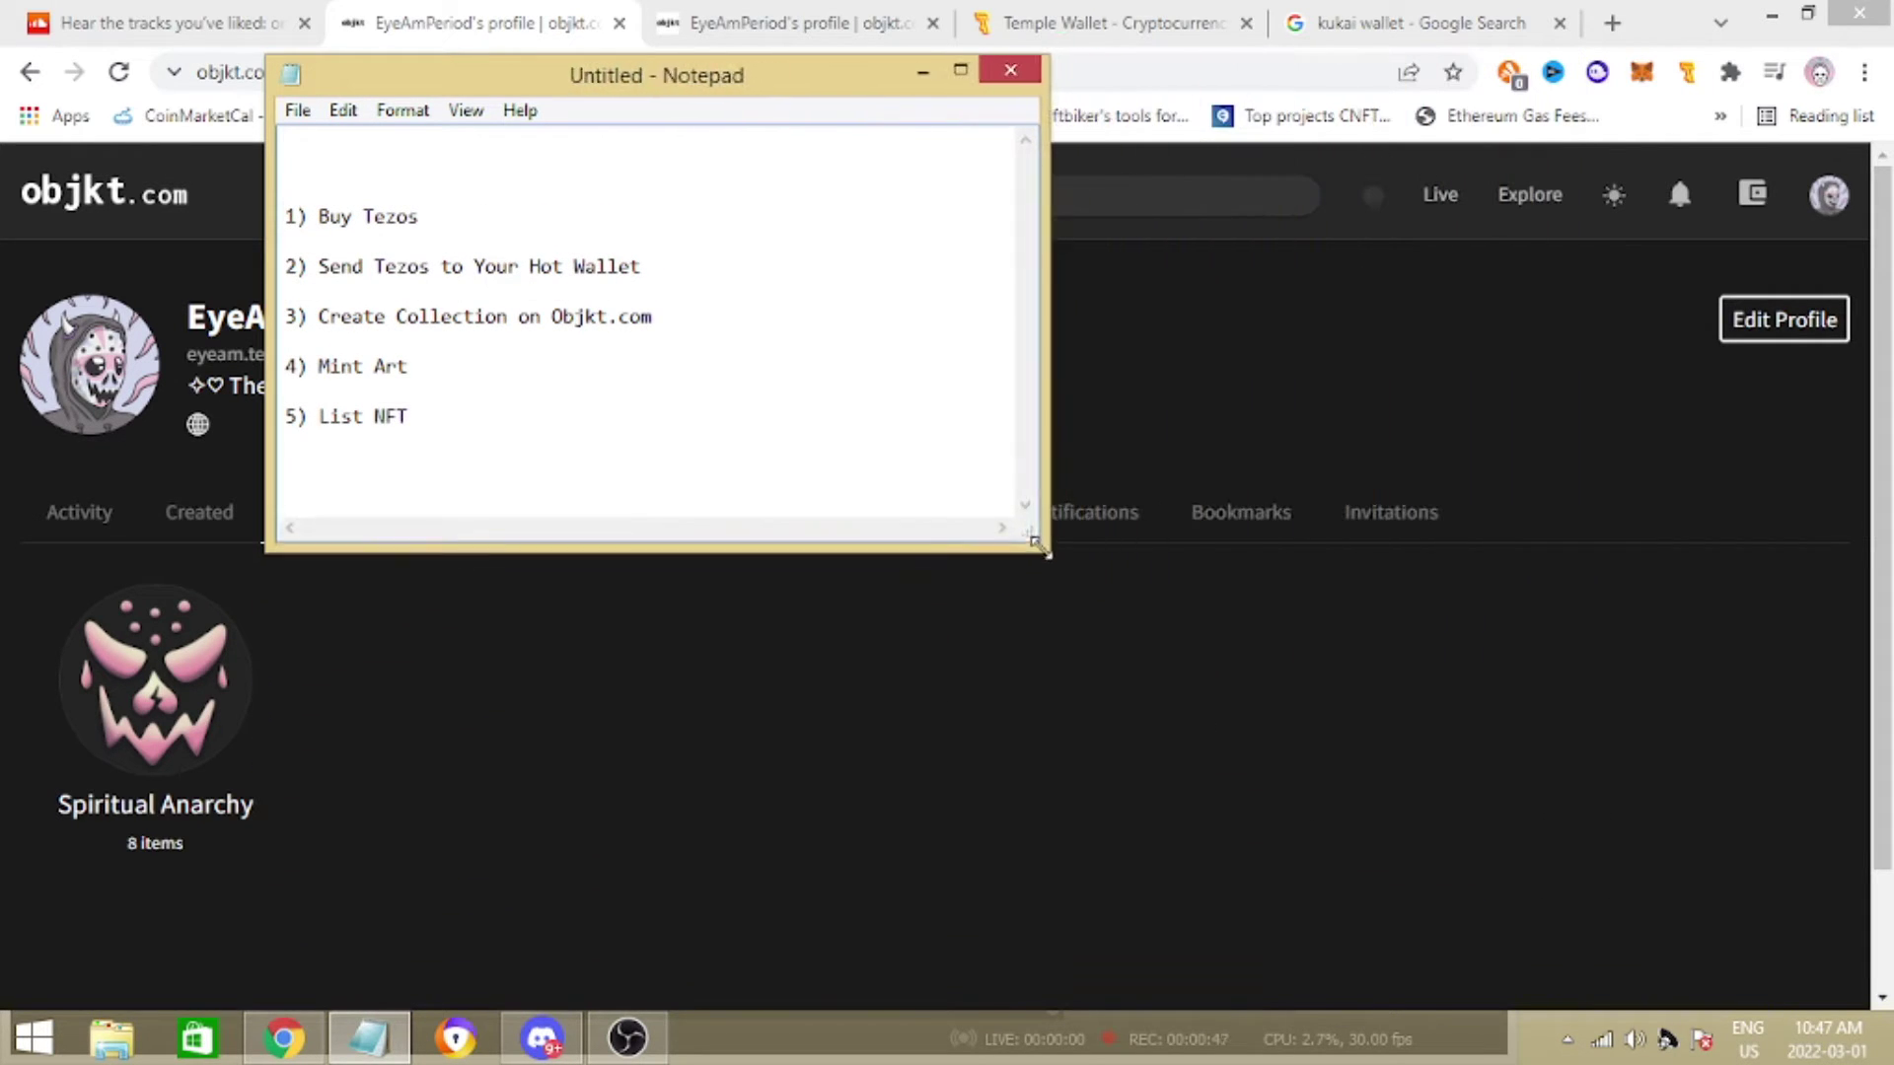
left_click_drag(702, 82, 1054, 276)
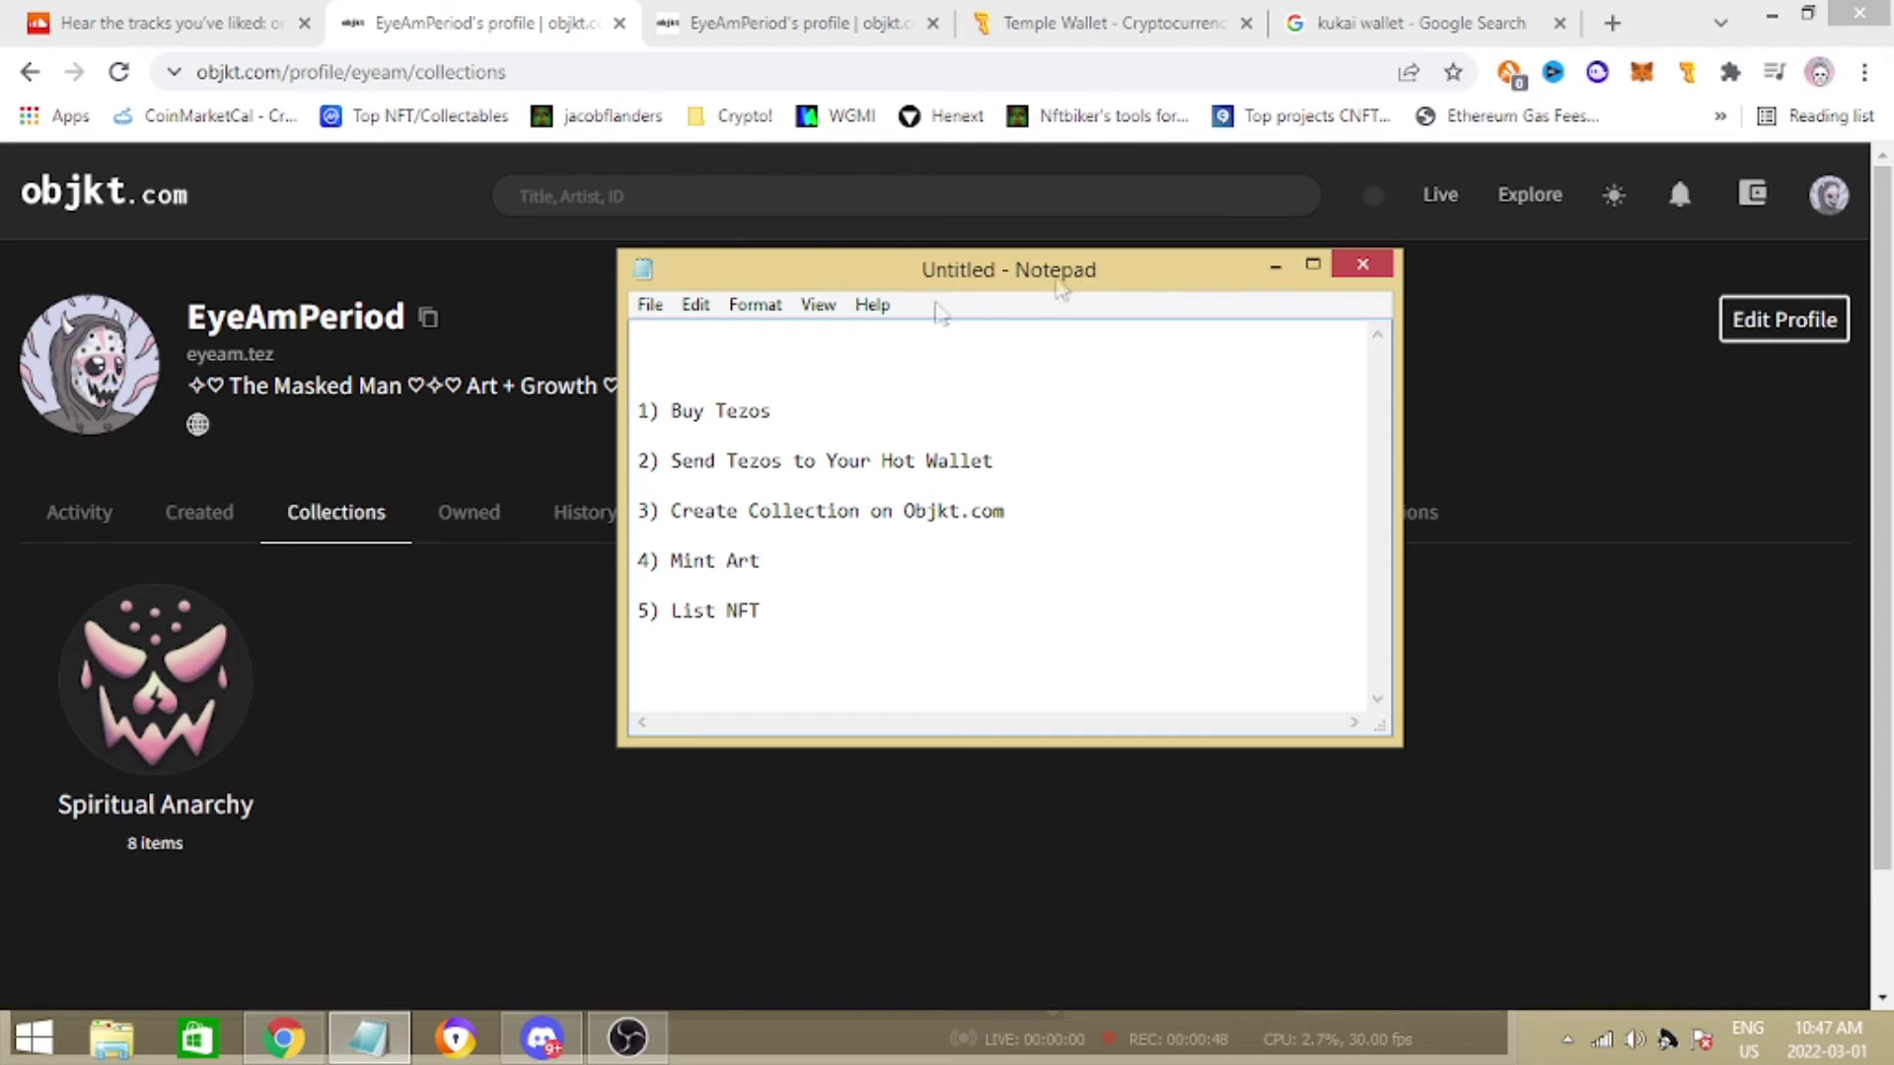
Highlight the Buy Tezos step in the notes, then bring up the Temple wallet.
left_click(816, 418)
key("shift+Home")
left_click(832, 412)
key("ctrl+shift+Left")
key("ctrl+shift+Left")
key("shift+Left")
key("shift+Left")
left_click(848, 402)
left_click(1695, 73)
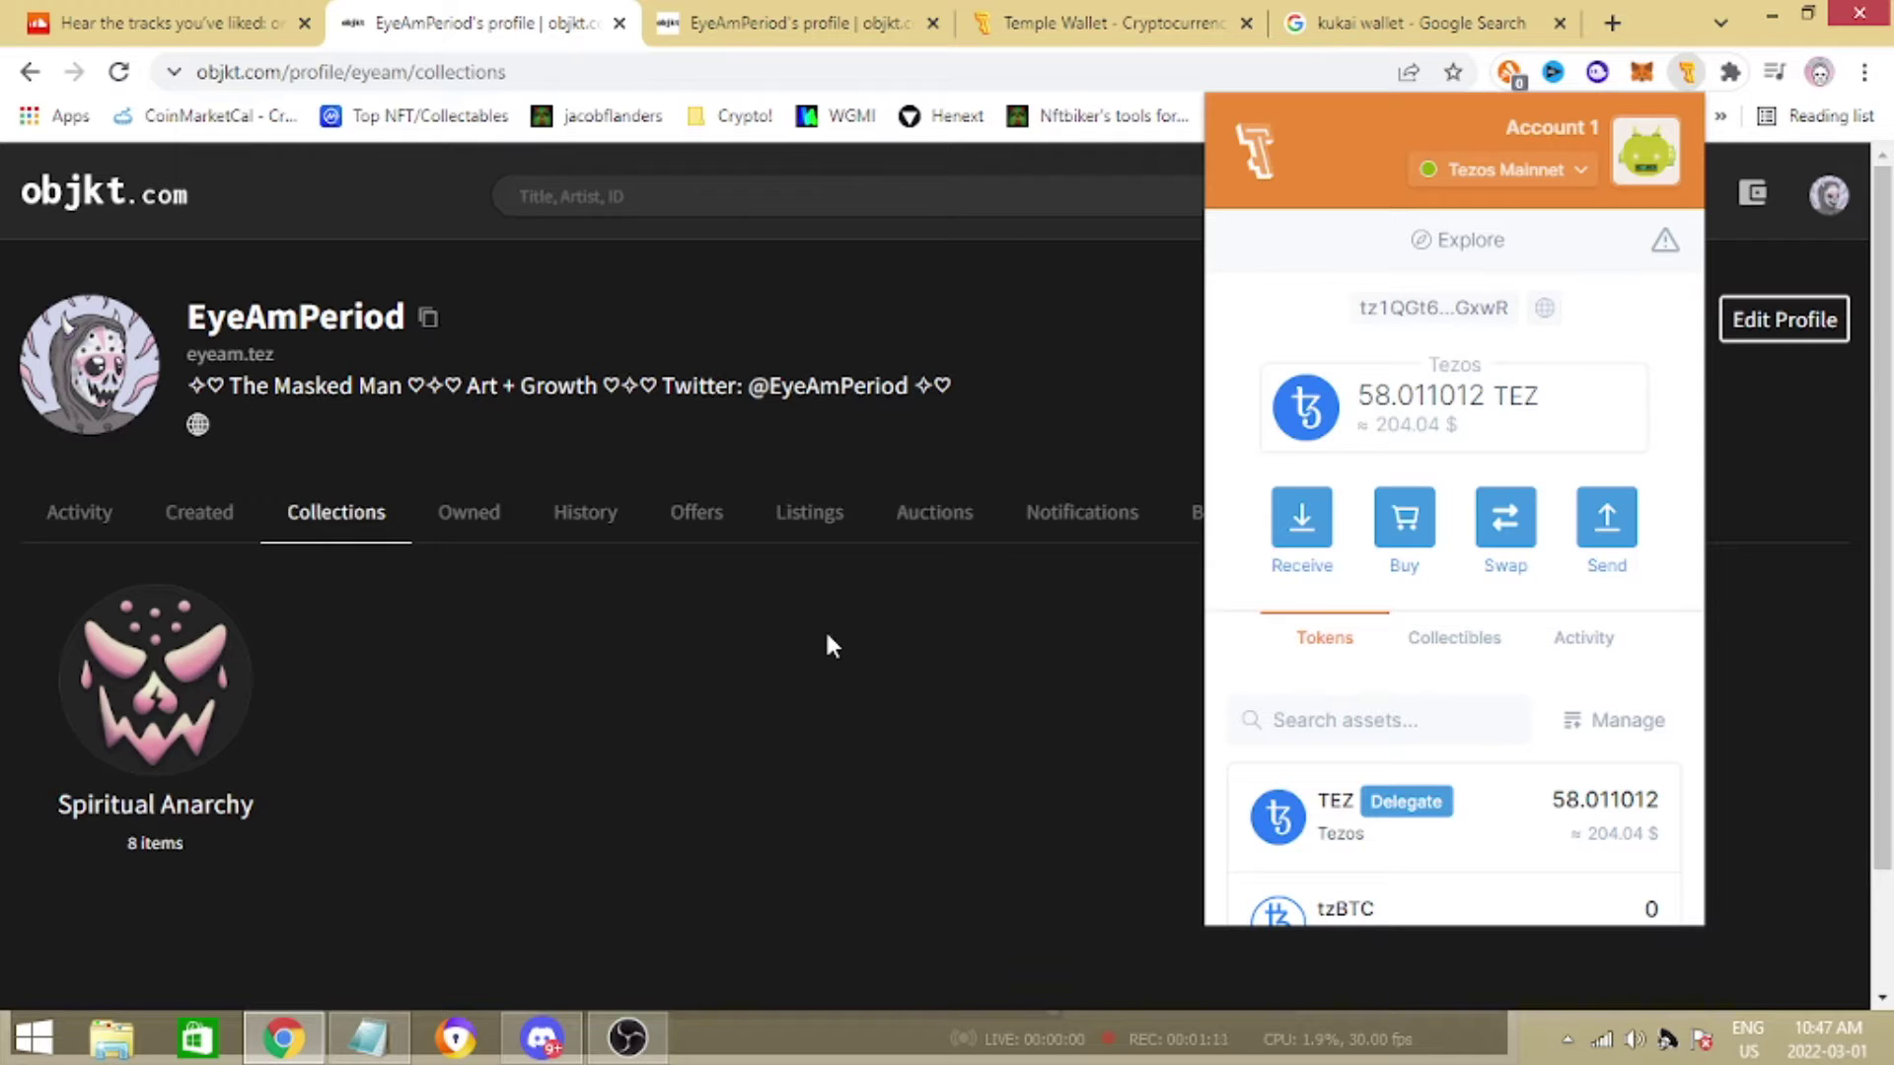
left_click(933, 592)
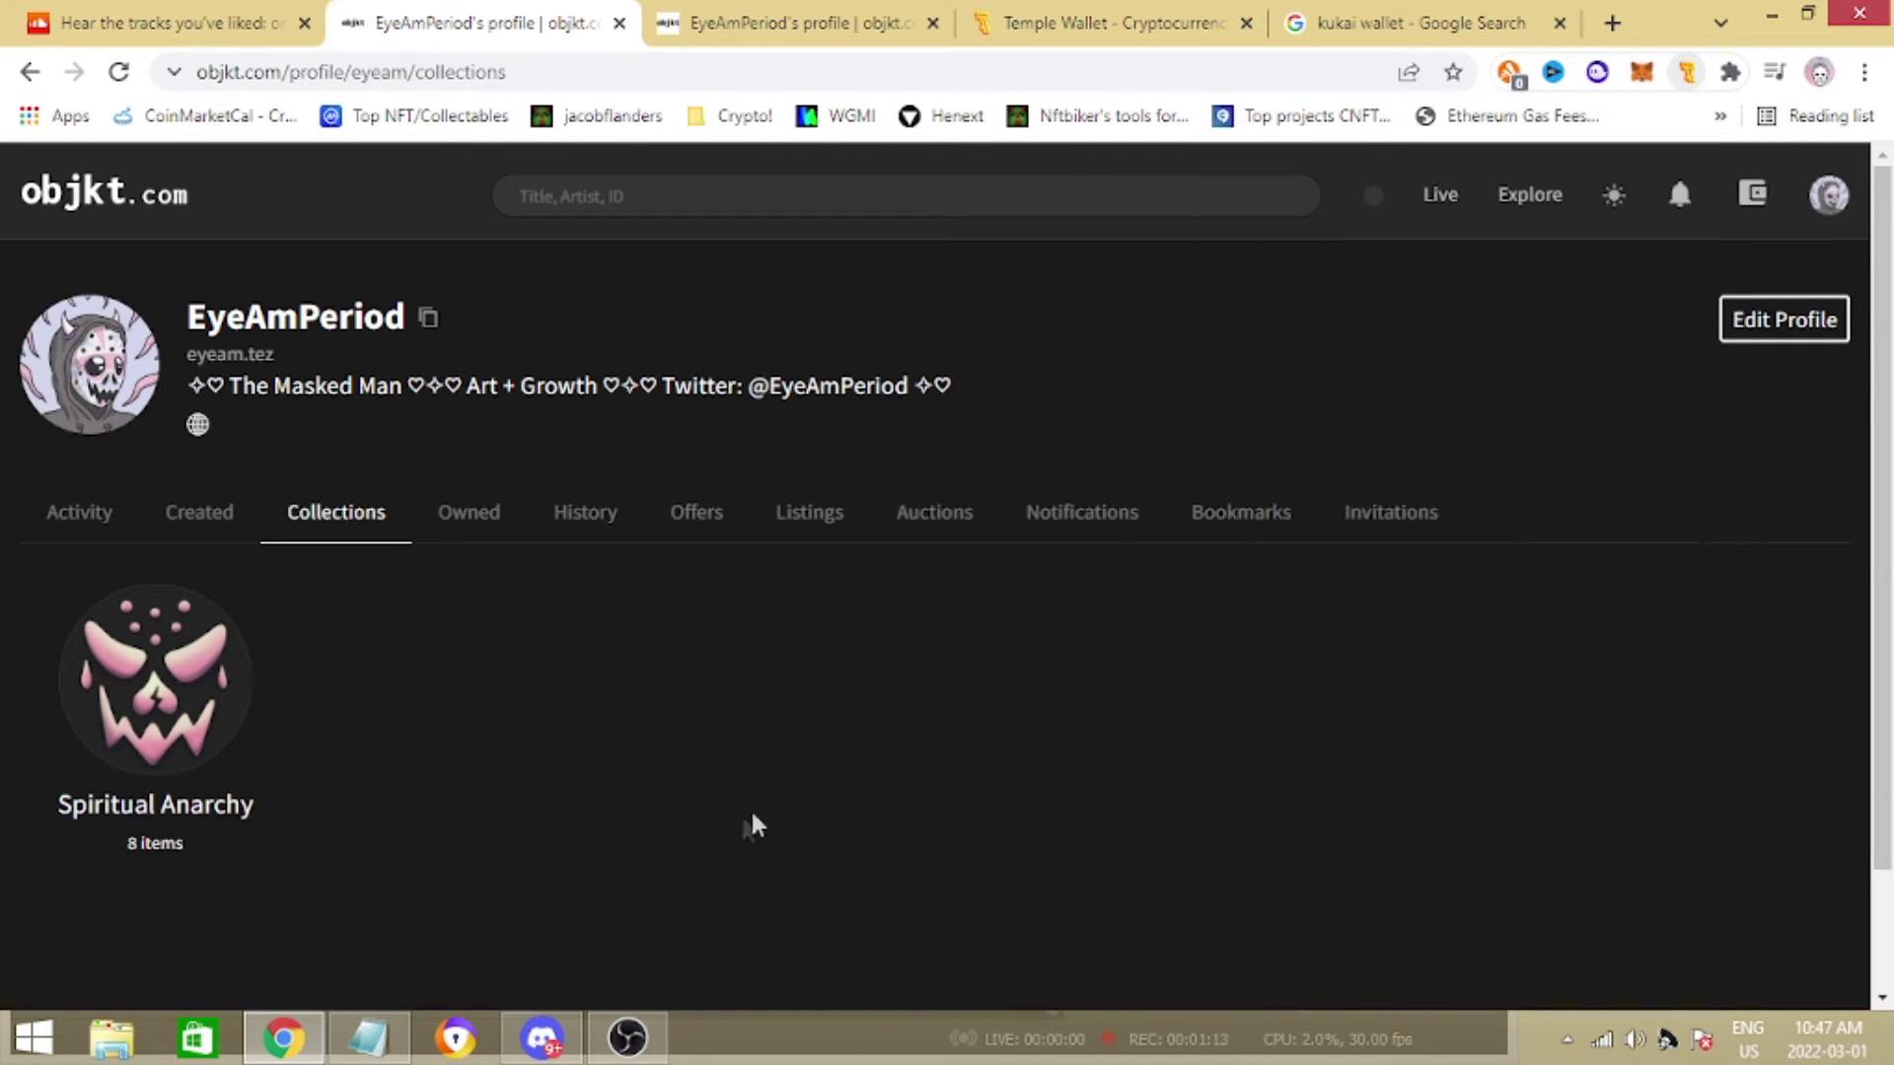
left_click(370, 1036)
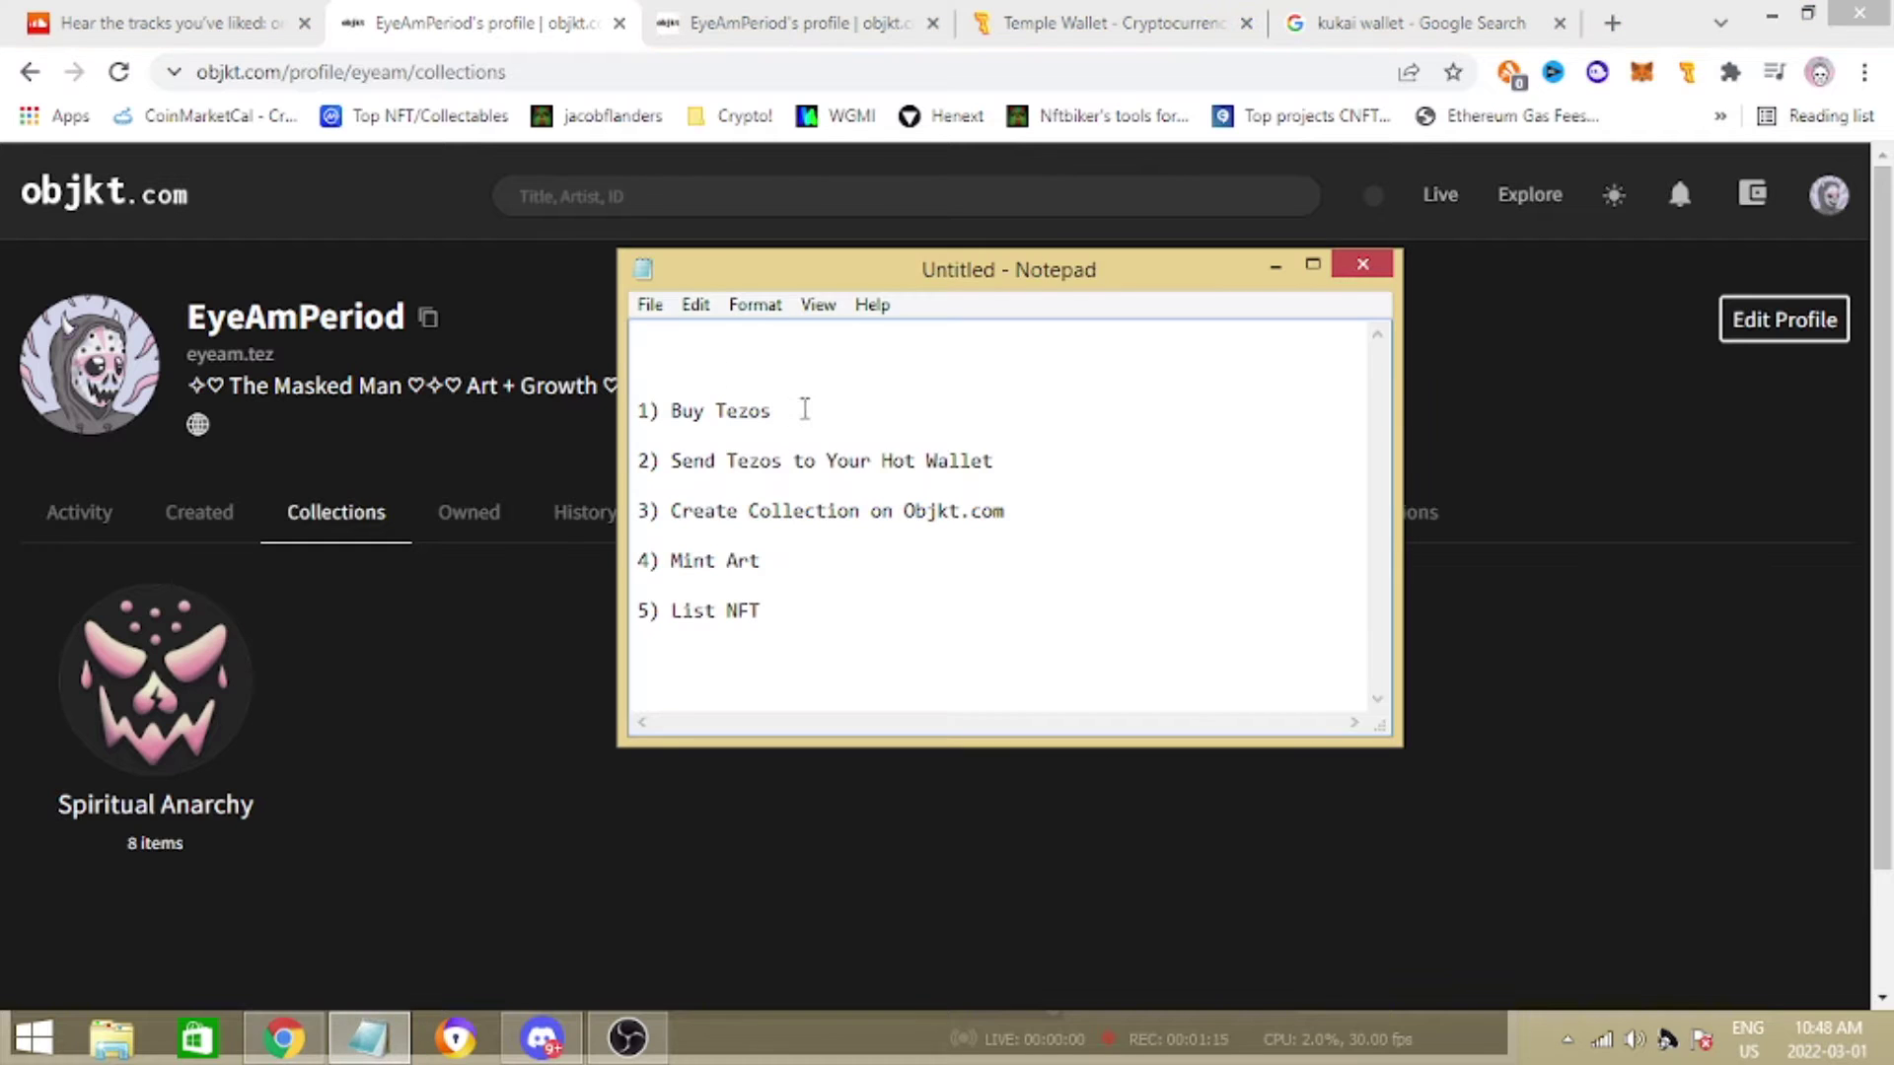
key("alt")
key("alt")
mouse_move(1035, 458)
left_mouse_down()
mouse_move(639, 463)
mouse_move(1000, 459)
left_mouse_up()
left_click(905, 465)
left_click(1687, 72)
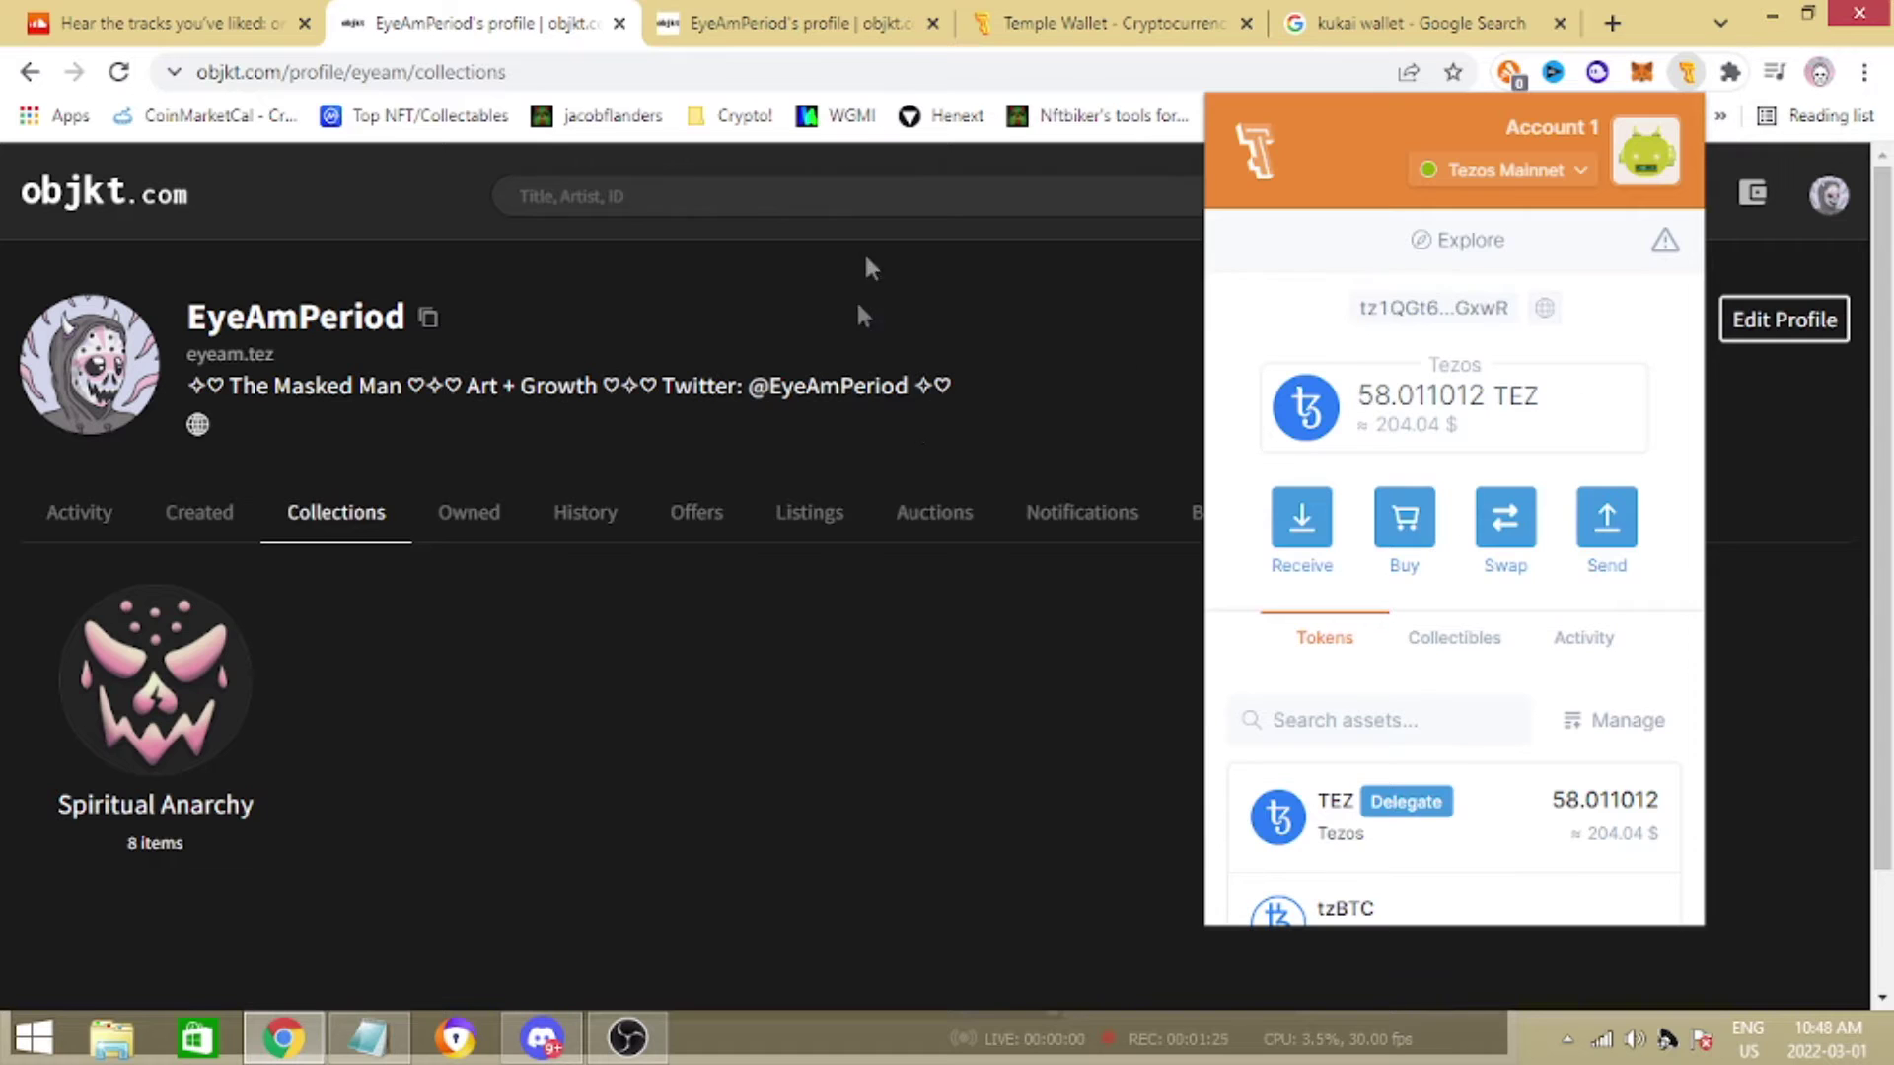
left_click(945, 254)
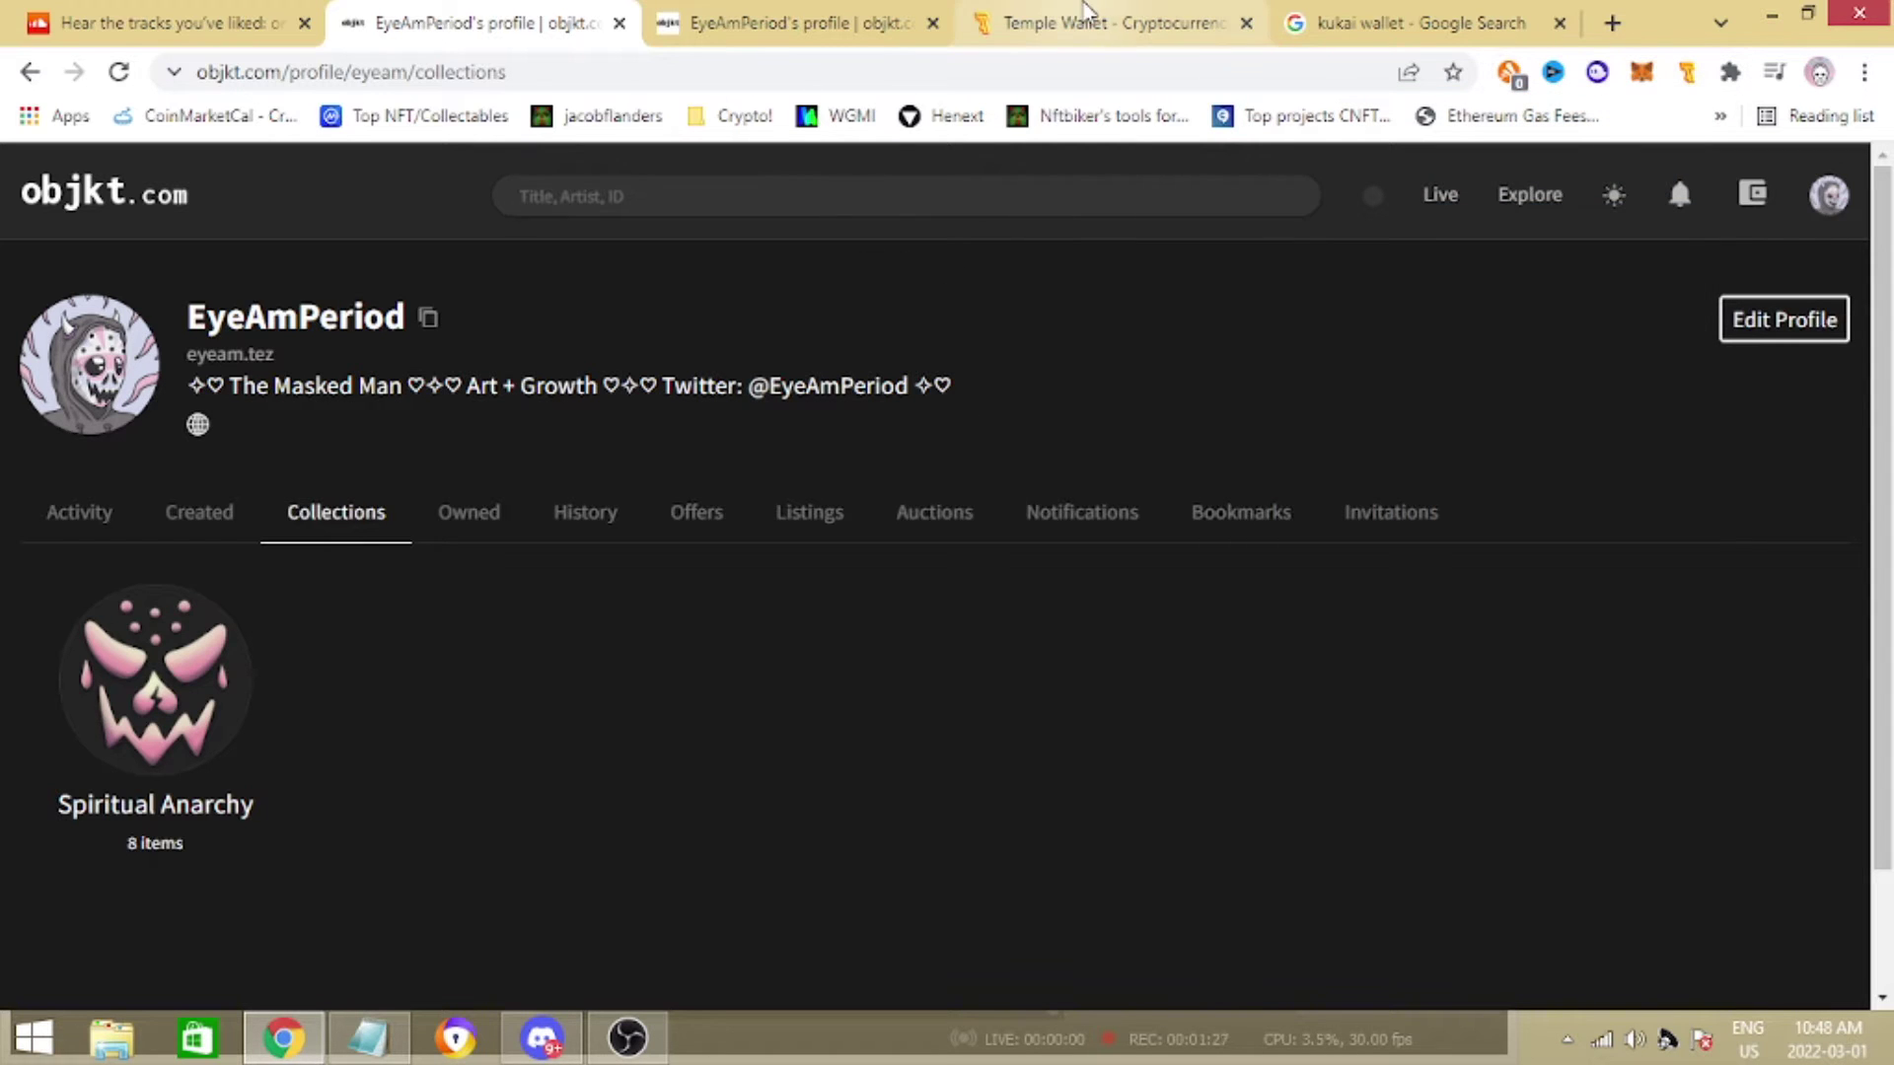
Browse the Temple Wallet website, open the wallet extension, then return to the EyeAmPeriod profile.
left_click(1087, 14)
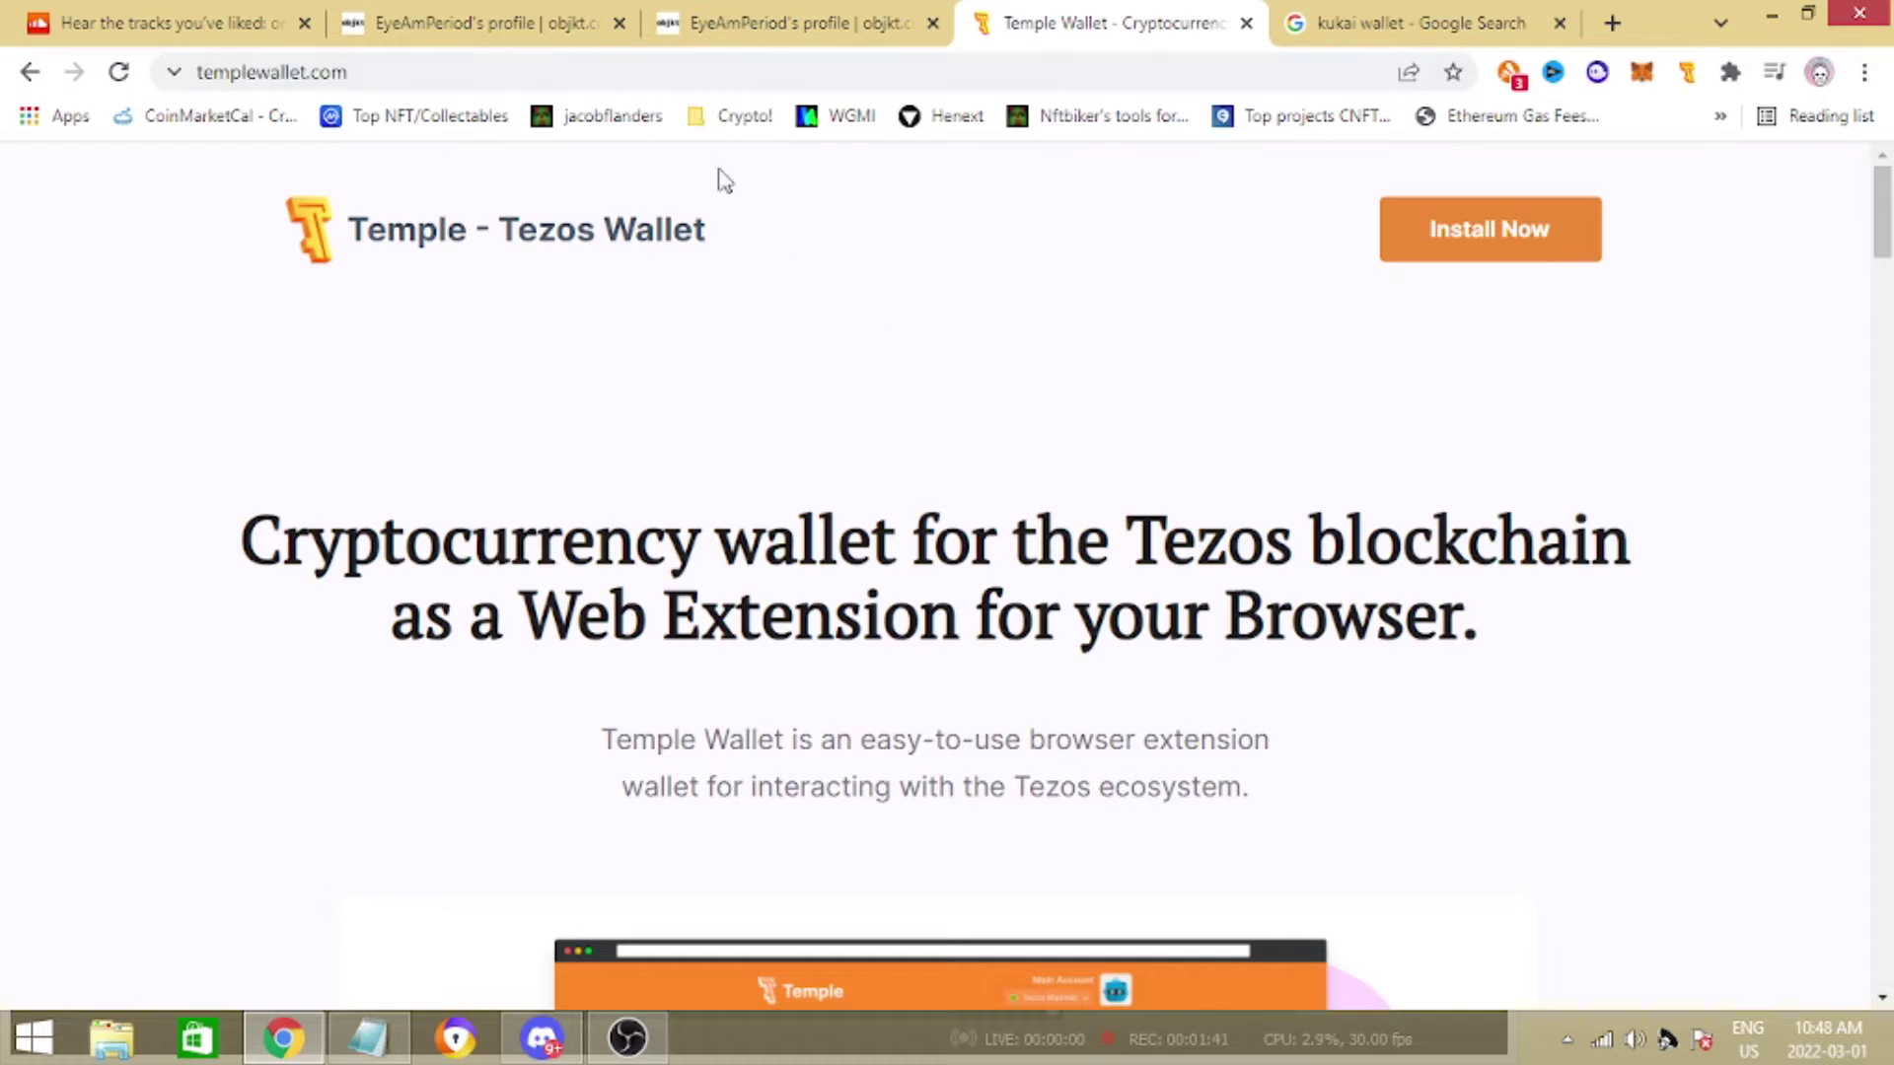
left_click_drag(723, 180, 267, 212)
left_click(379, 69)
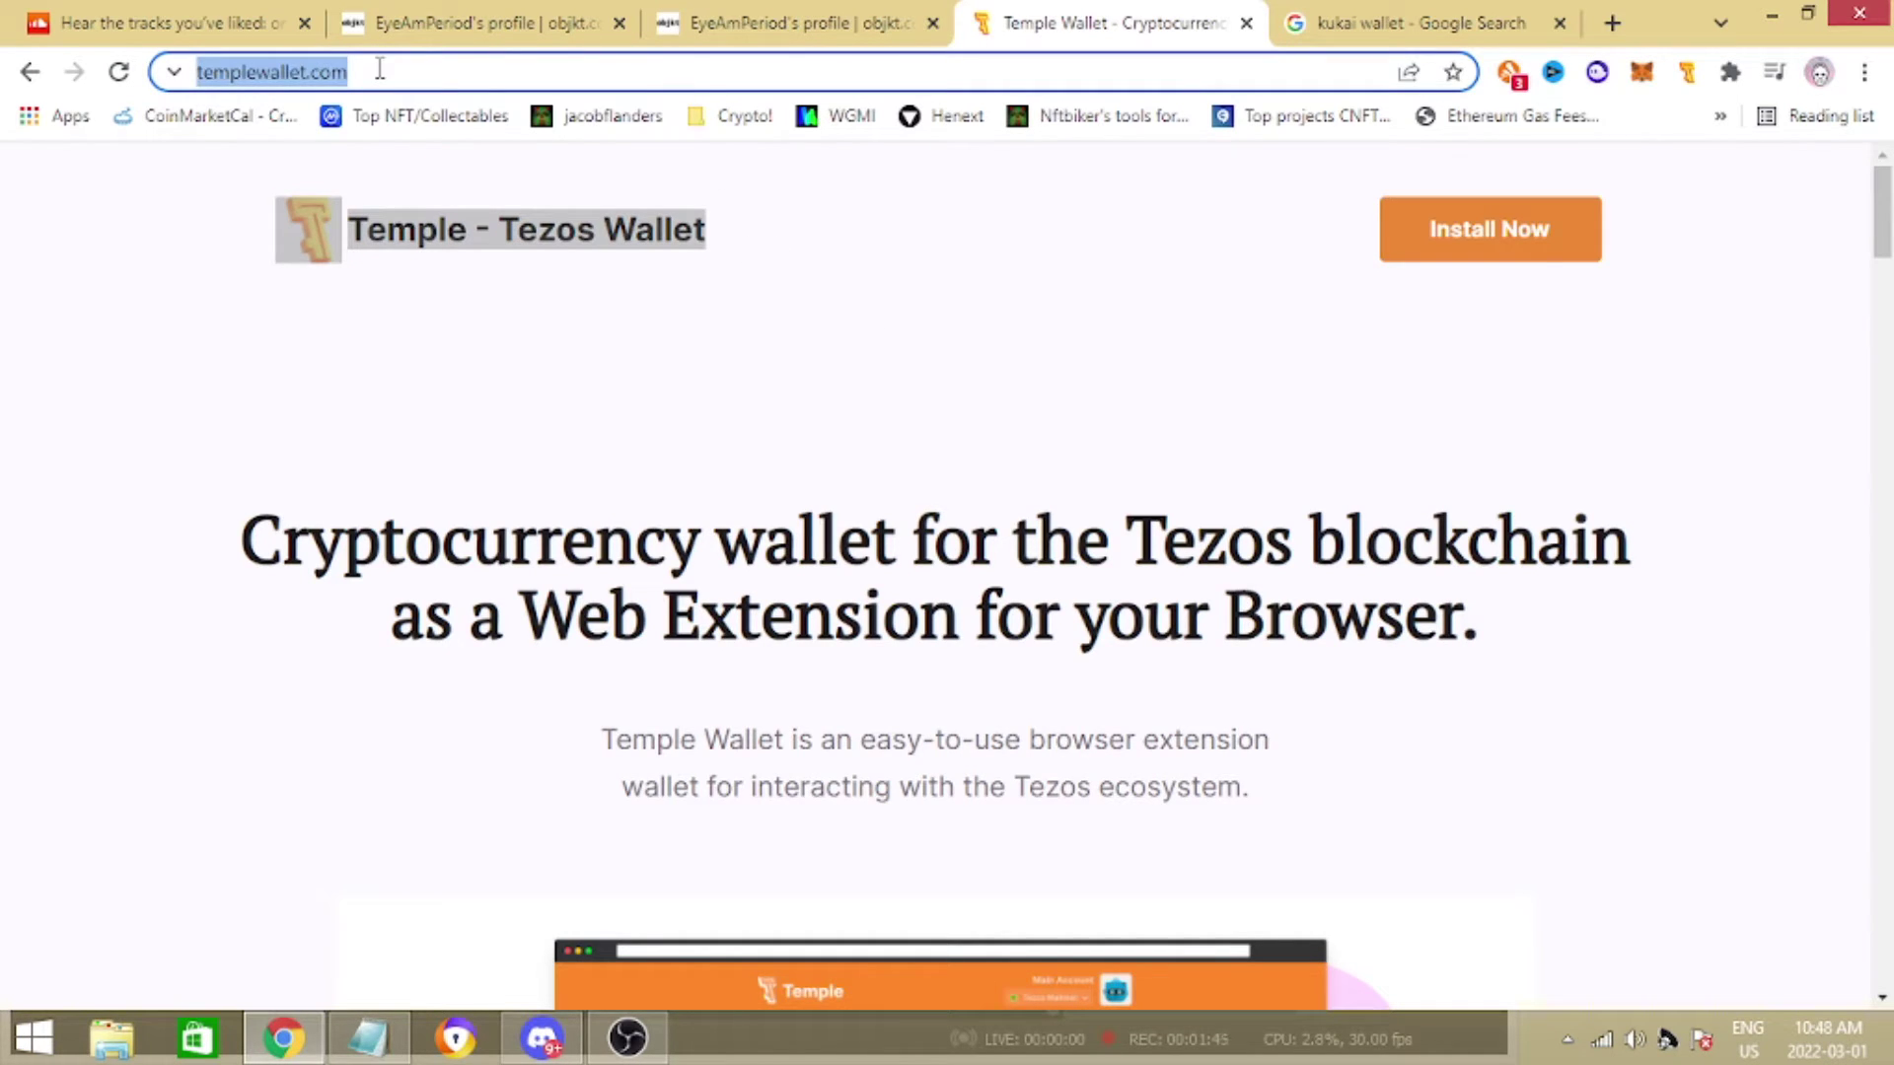
left_click(1501, 175)
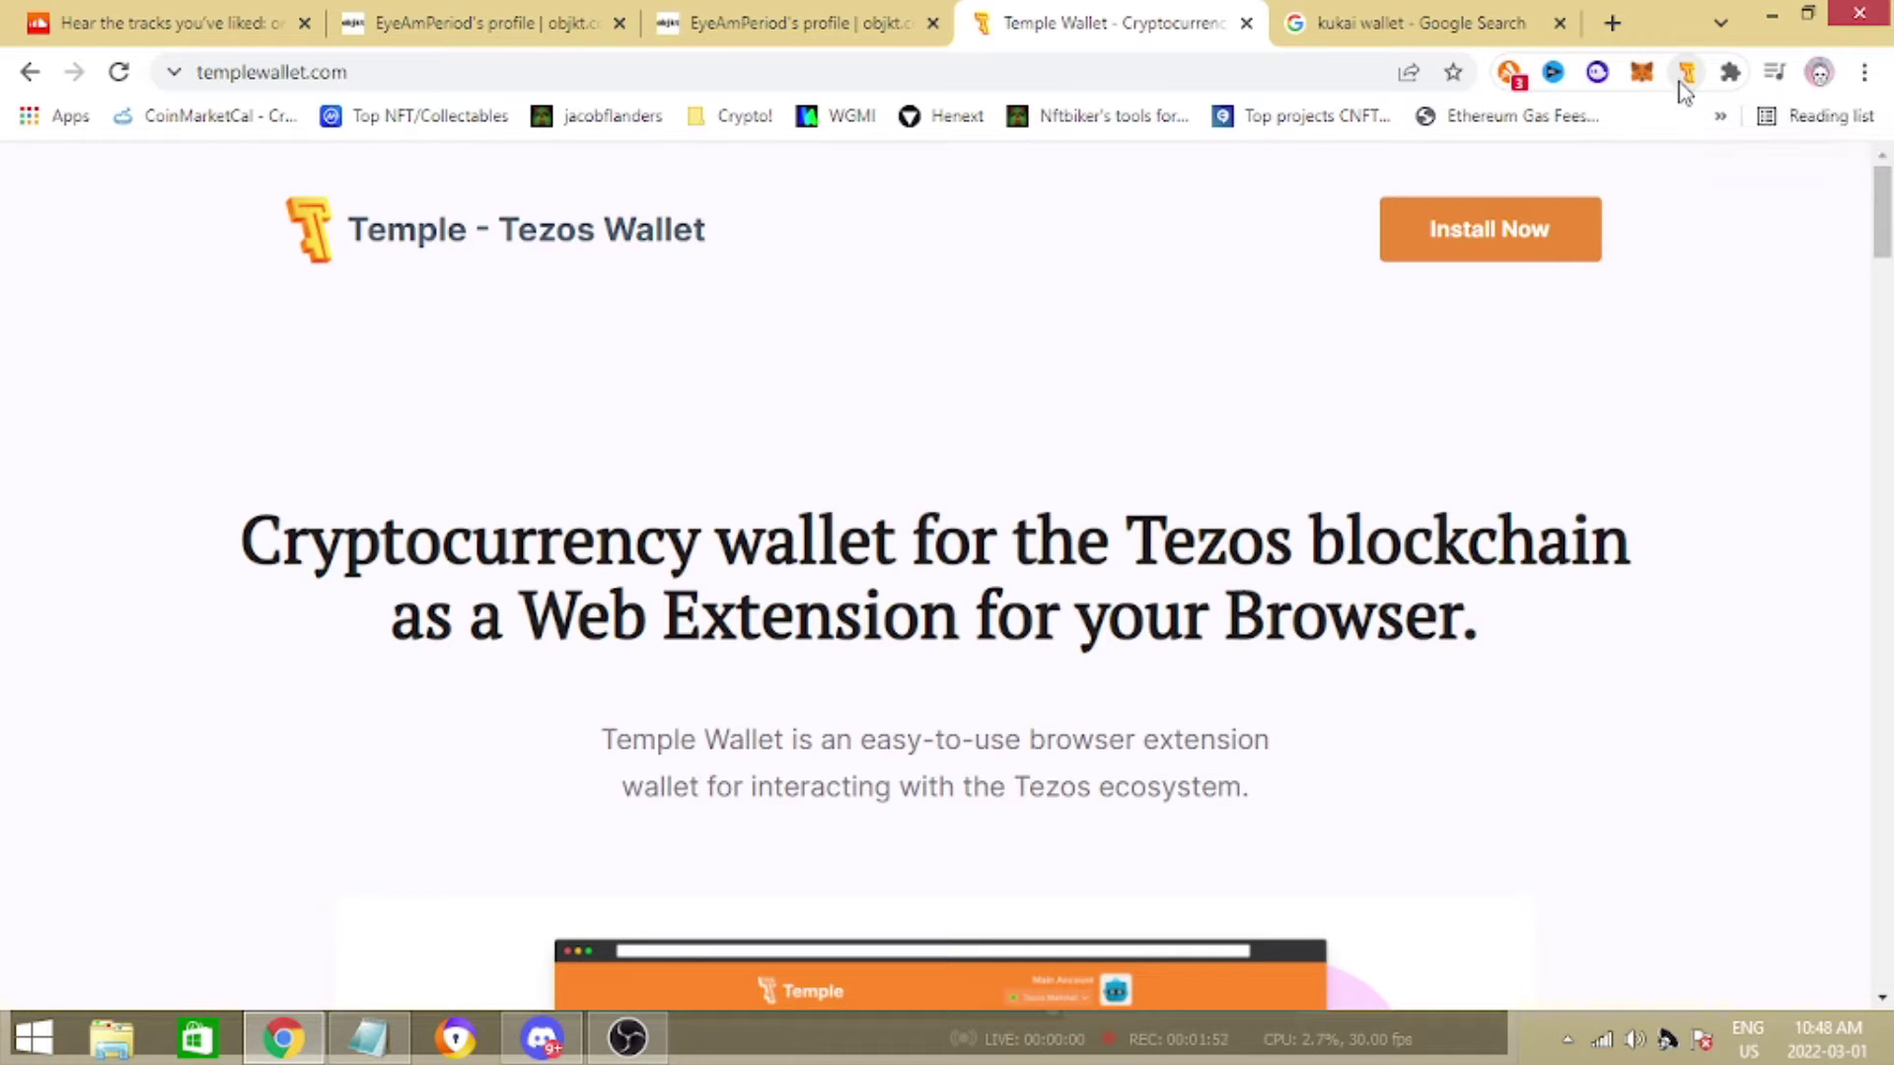
left_click(1685, 75)
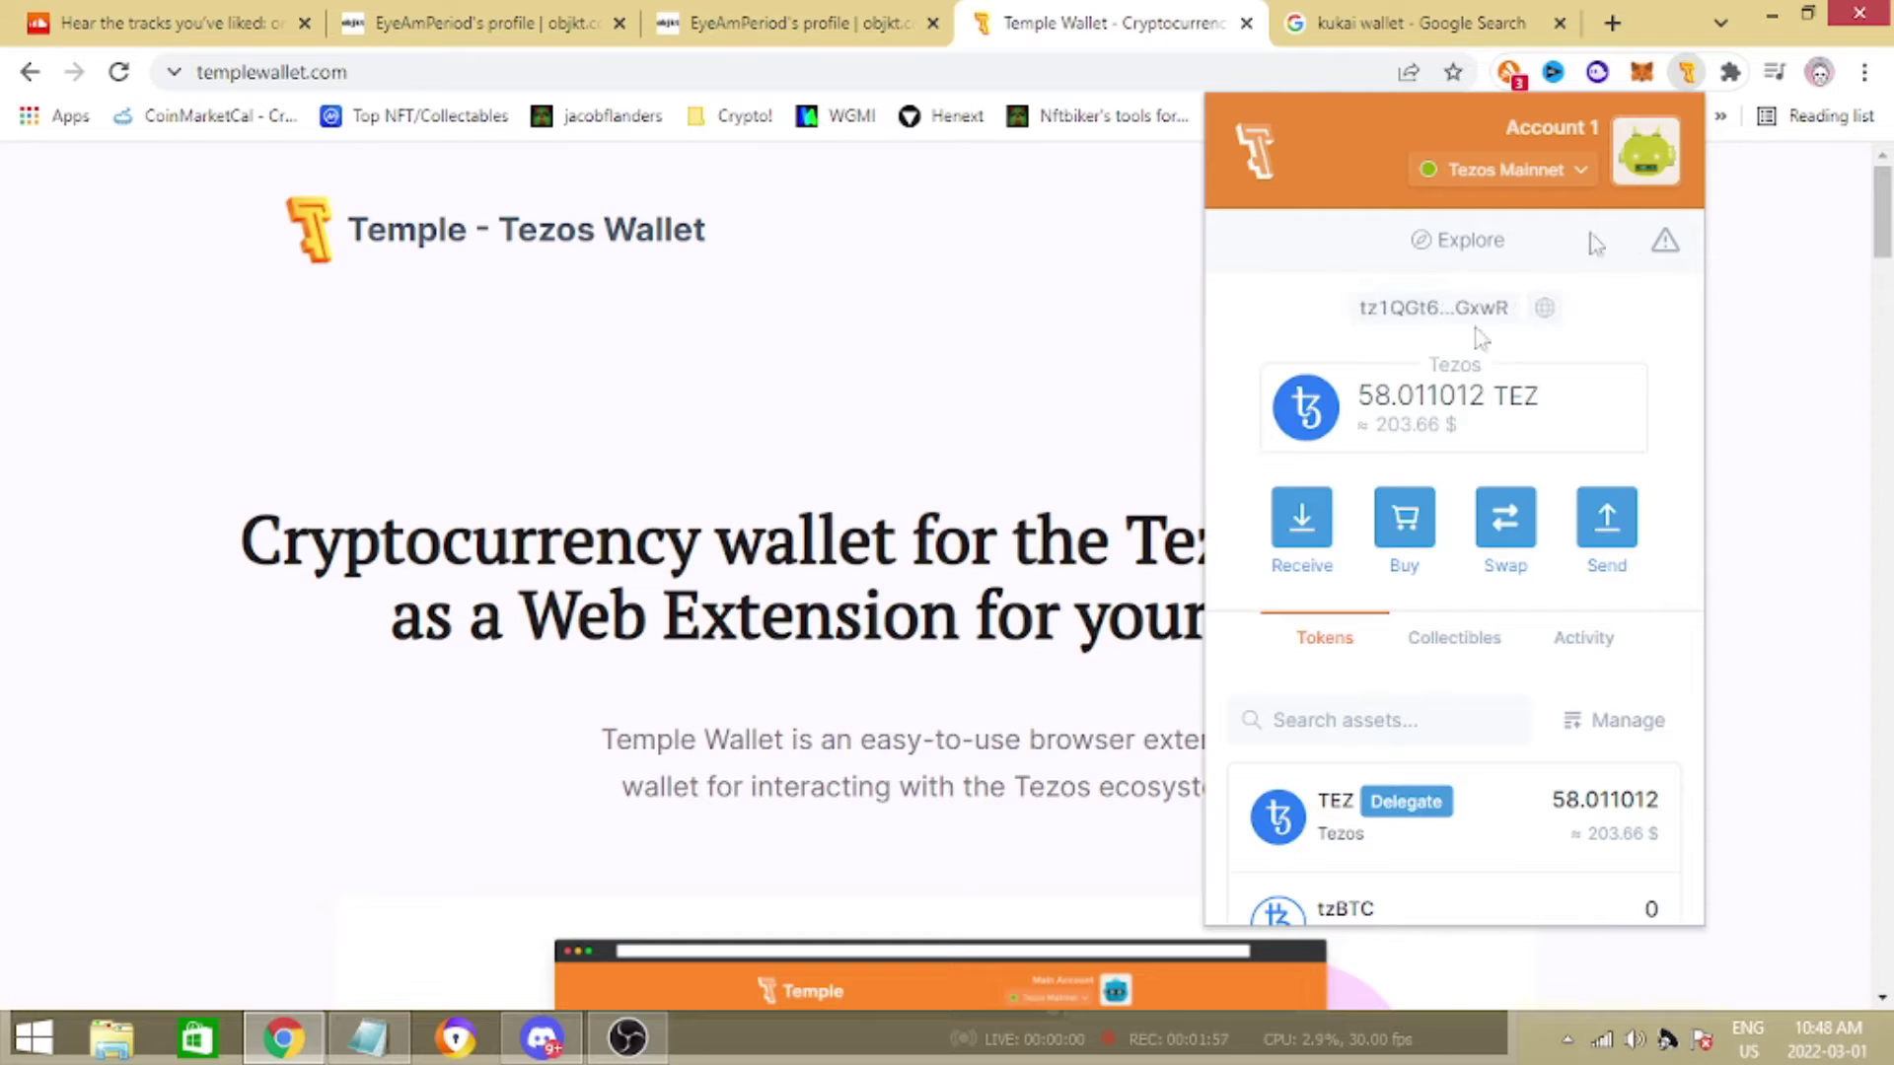
left_click(868, 22)
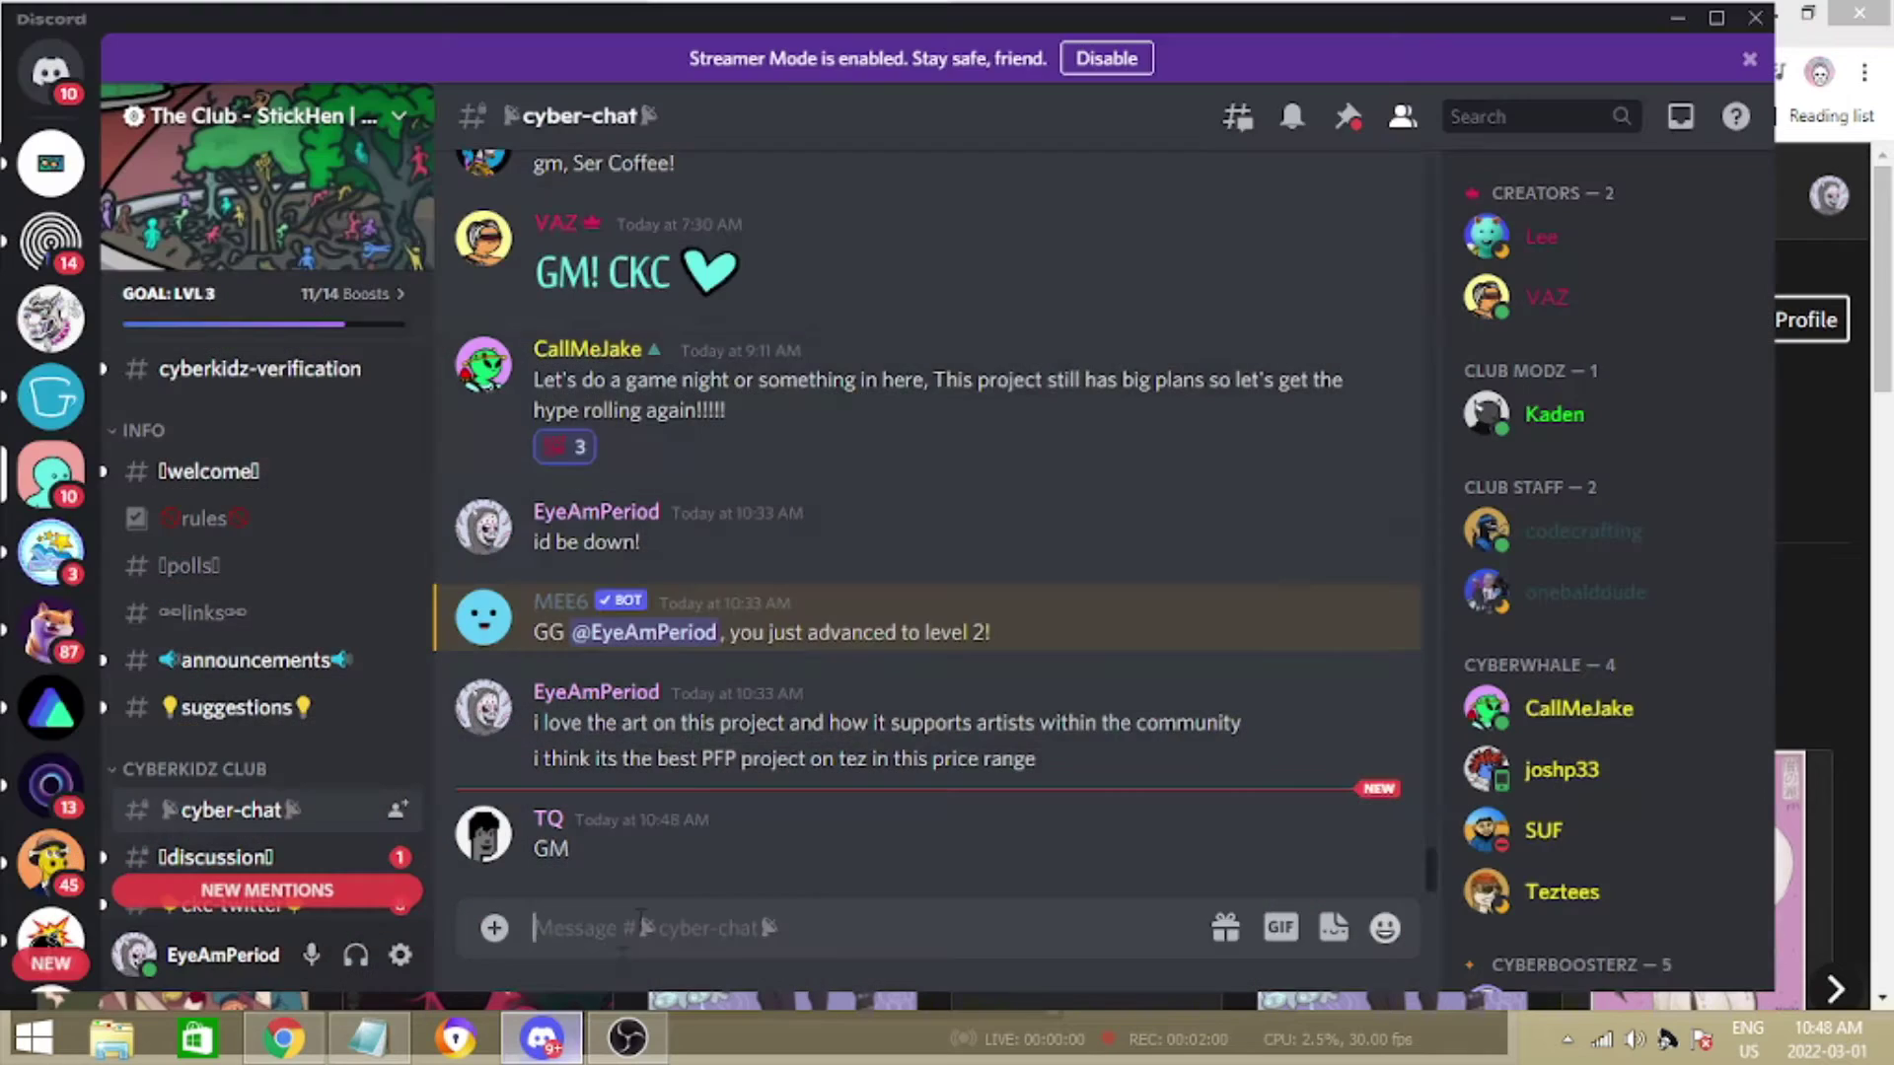
left_click(542, 1038)
left_click(541, 1038)
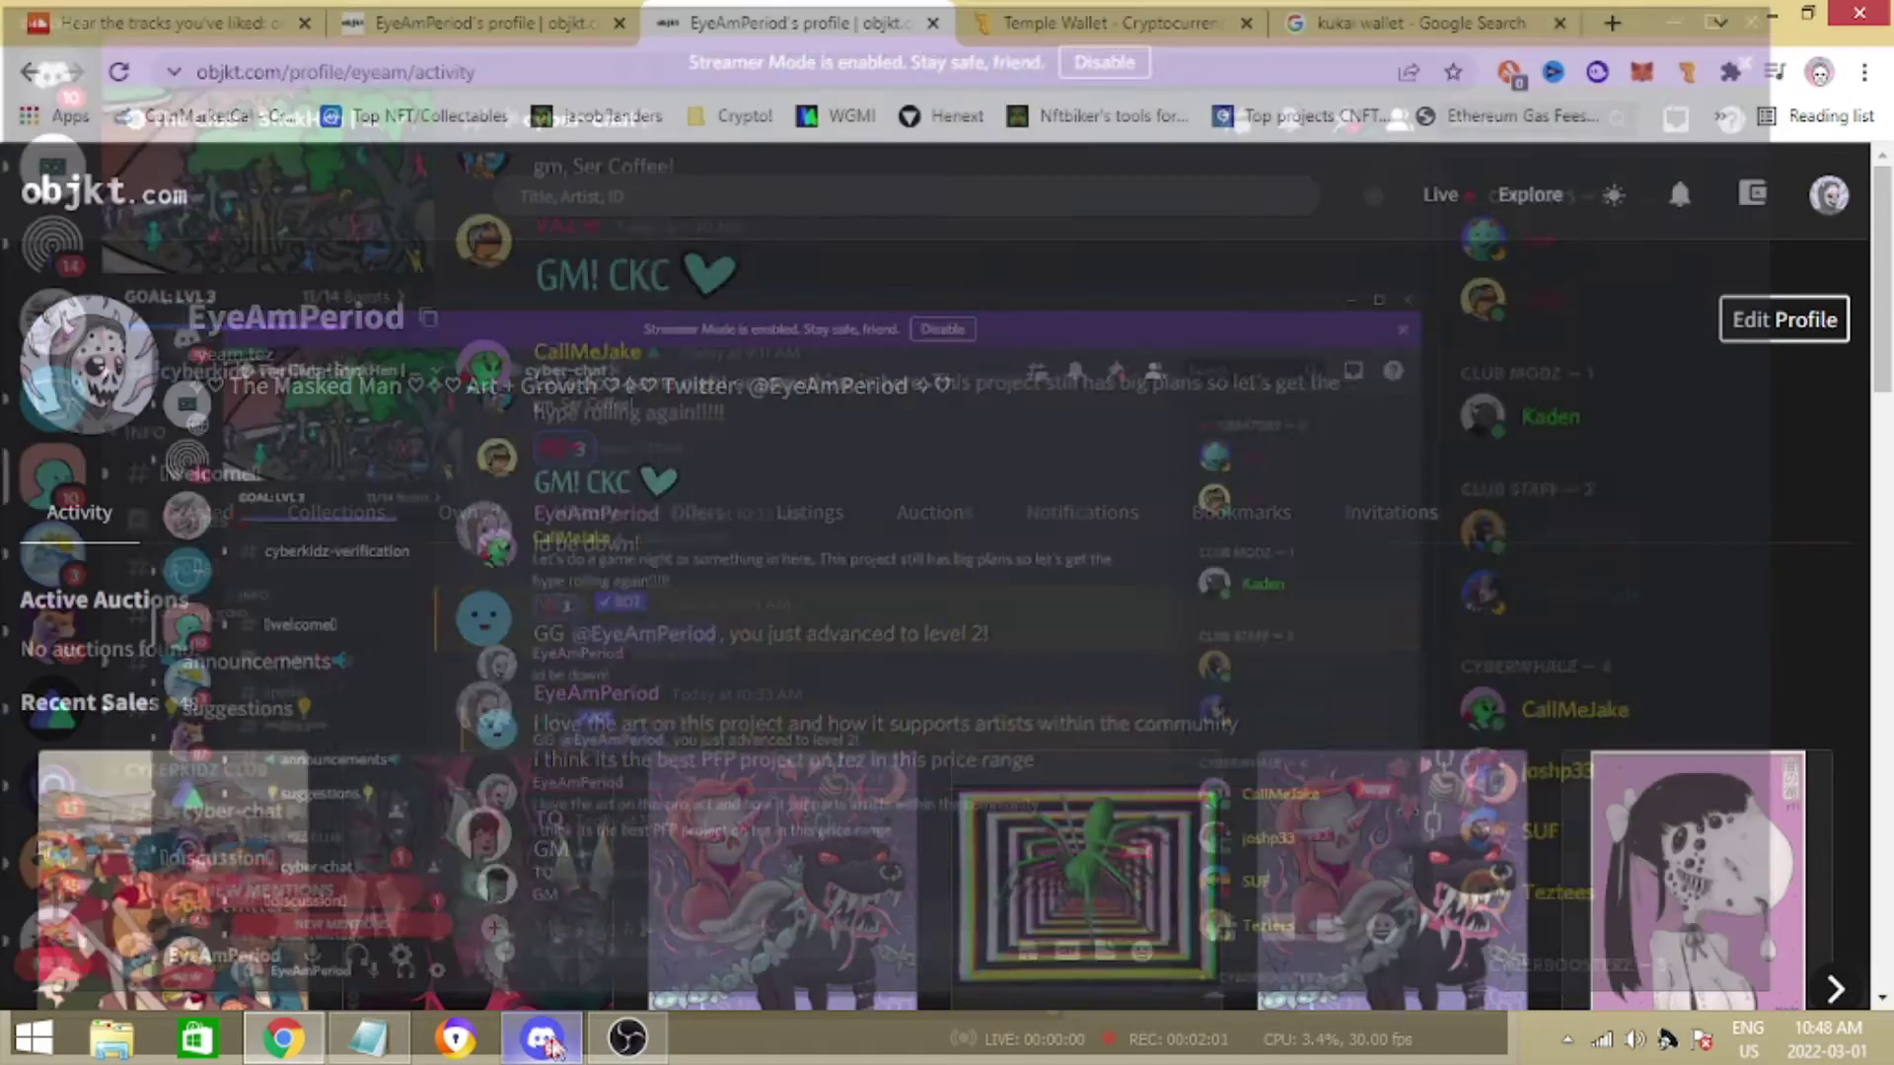
left_click(368, 1038)
left_click(792, 428)
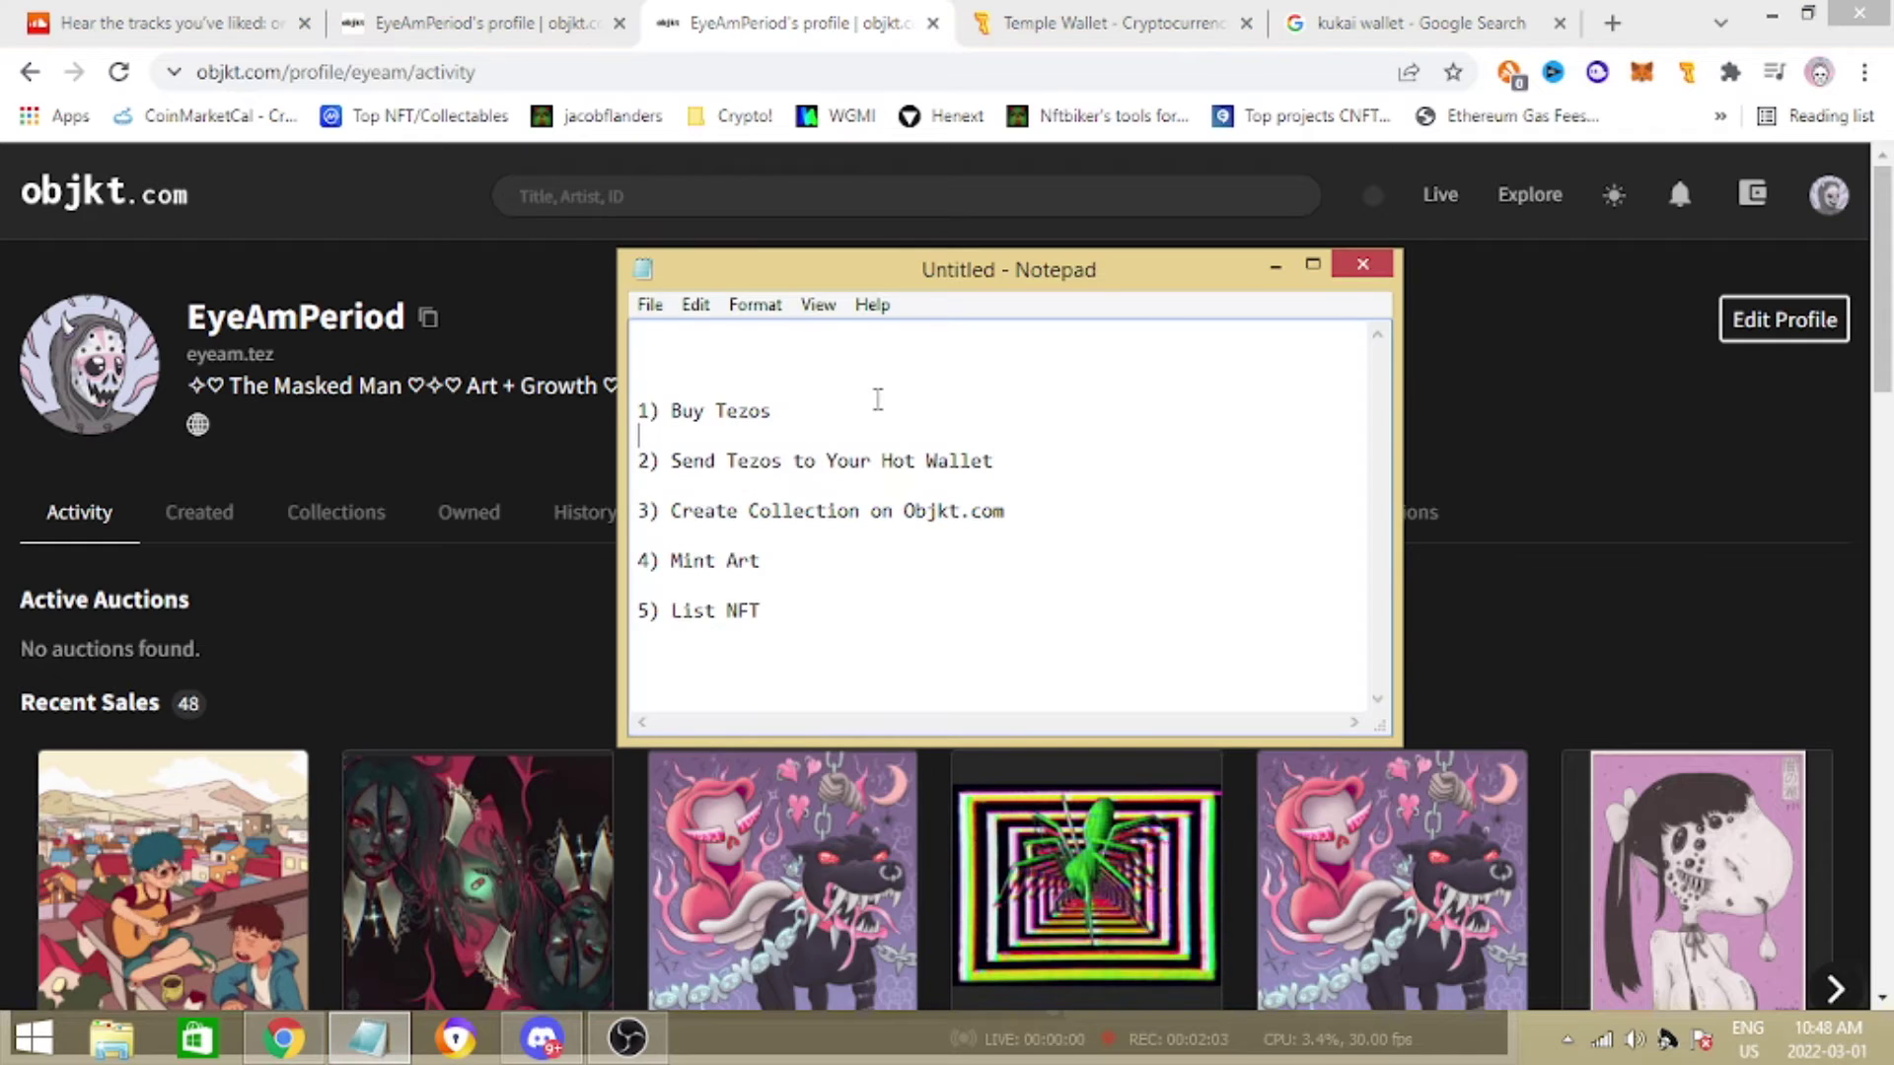
left_click_drag(682, 461, 1029, 464)
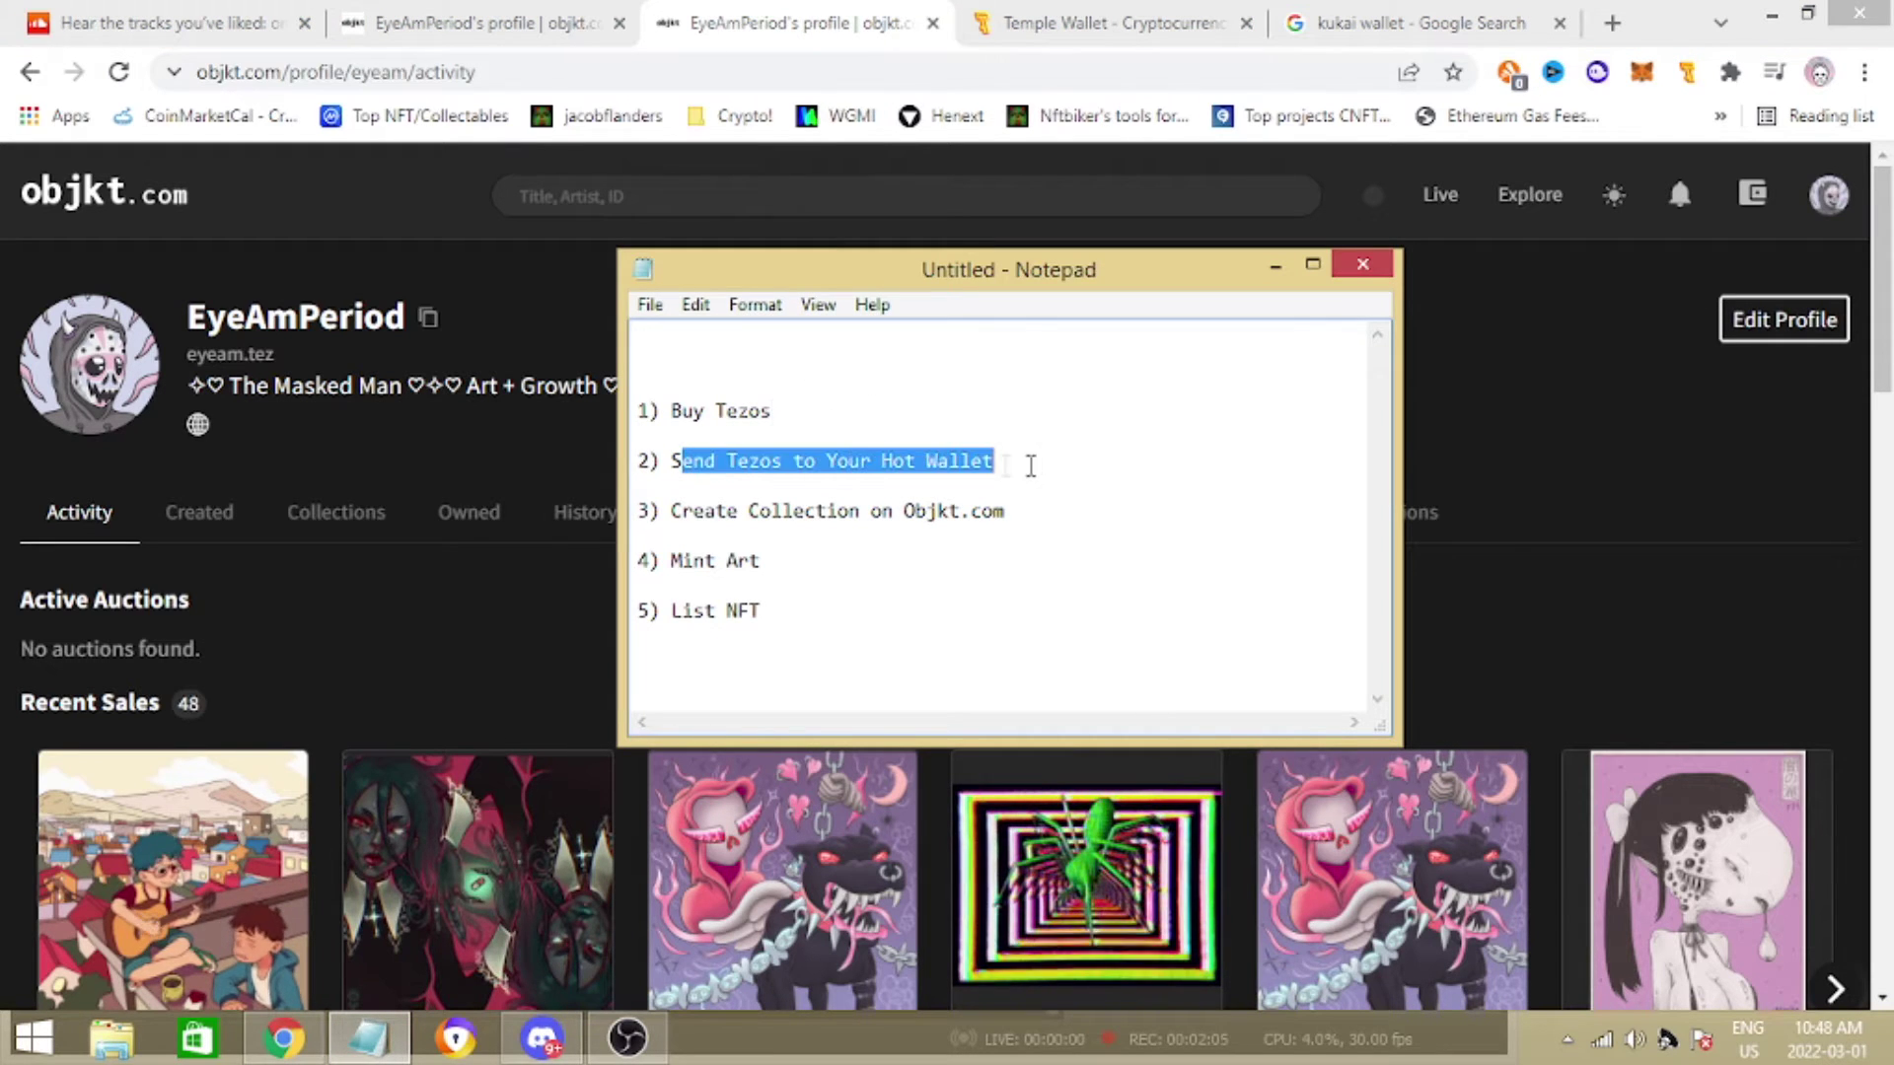
left_click(1016, 460)
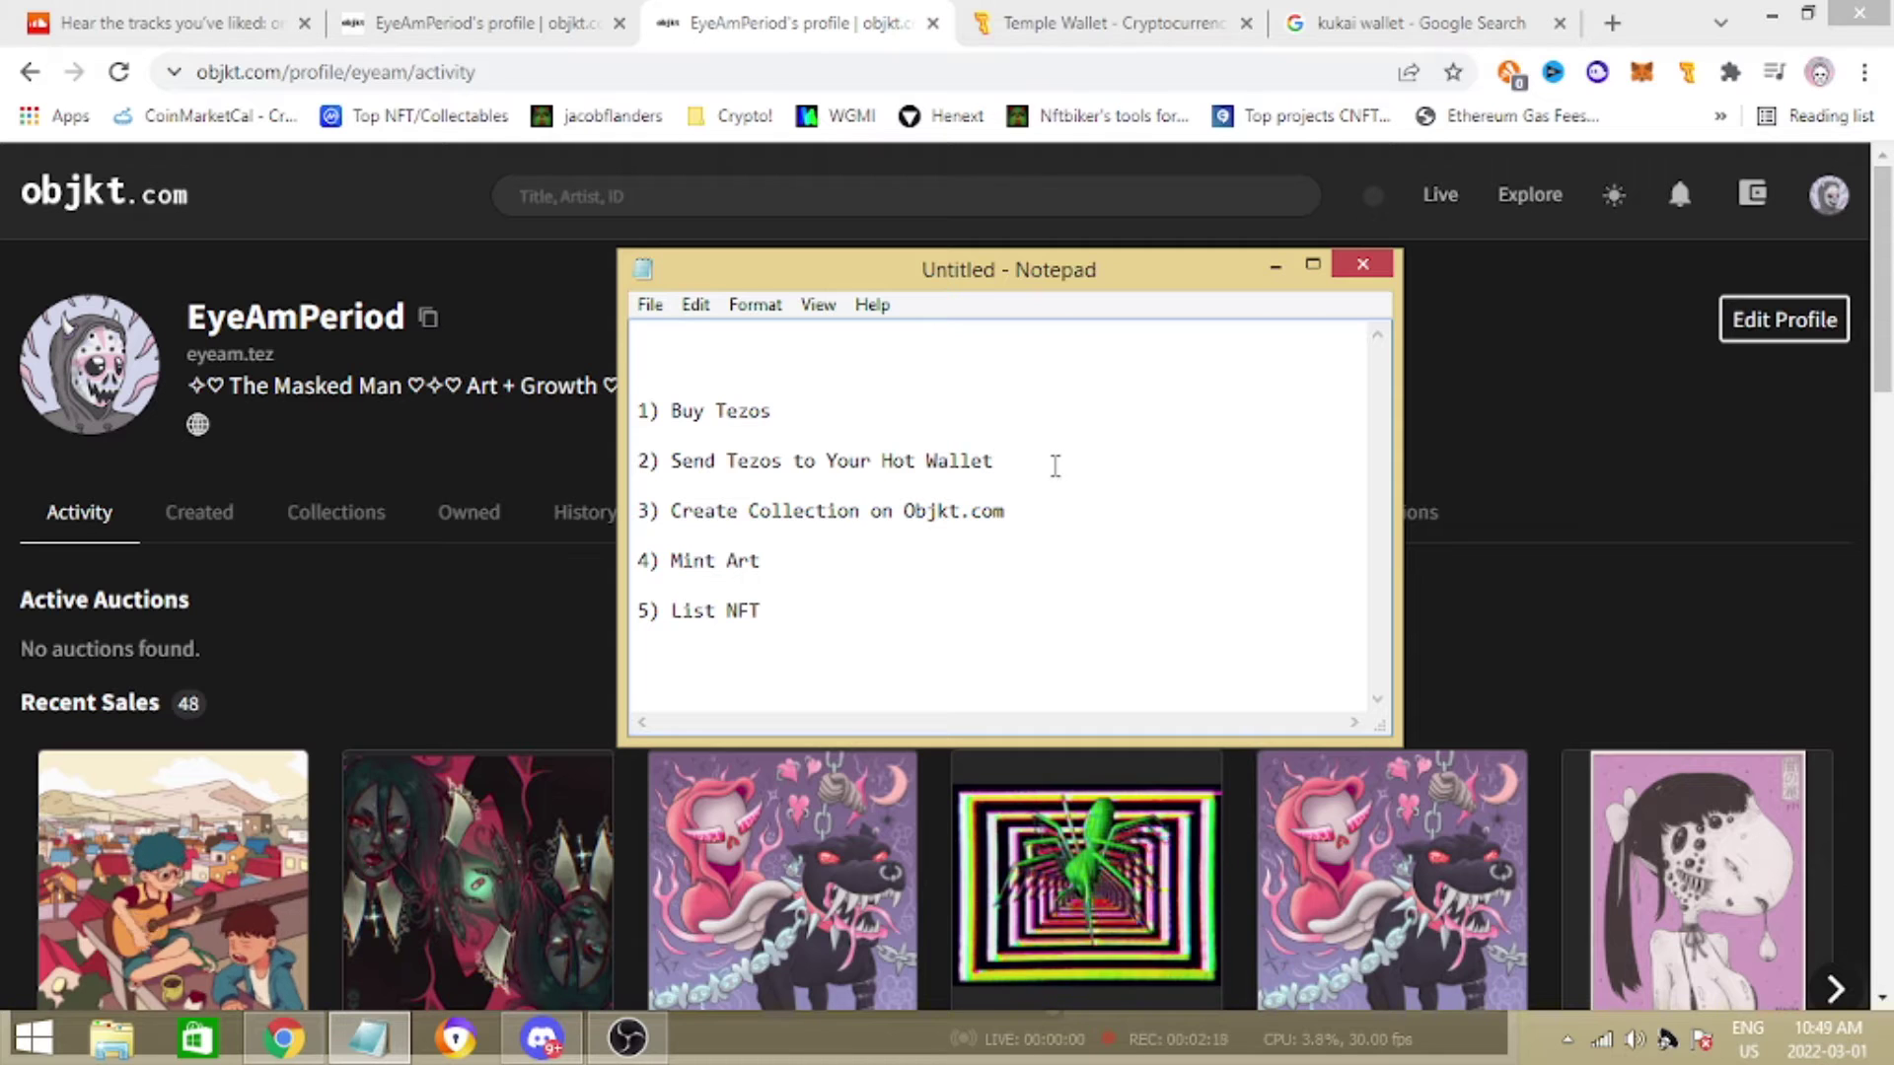
left_click(1053, 511)
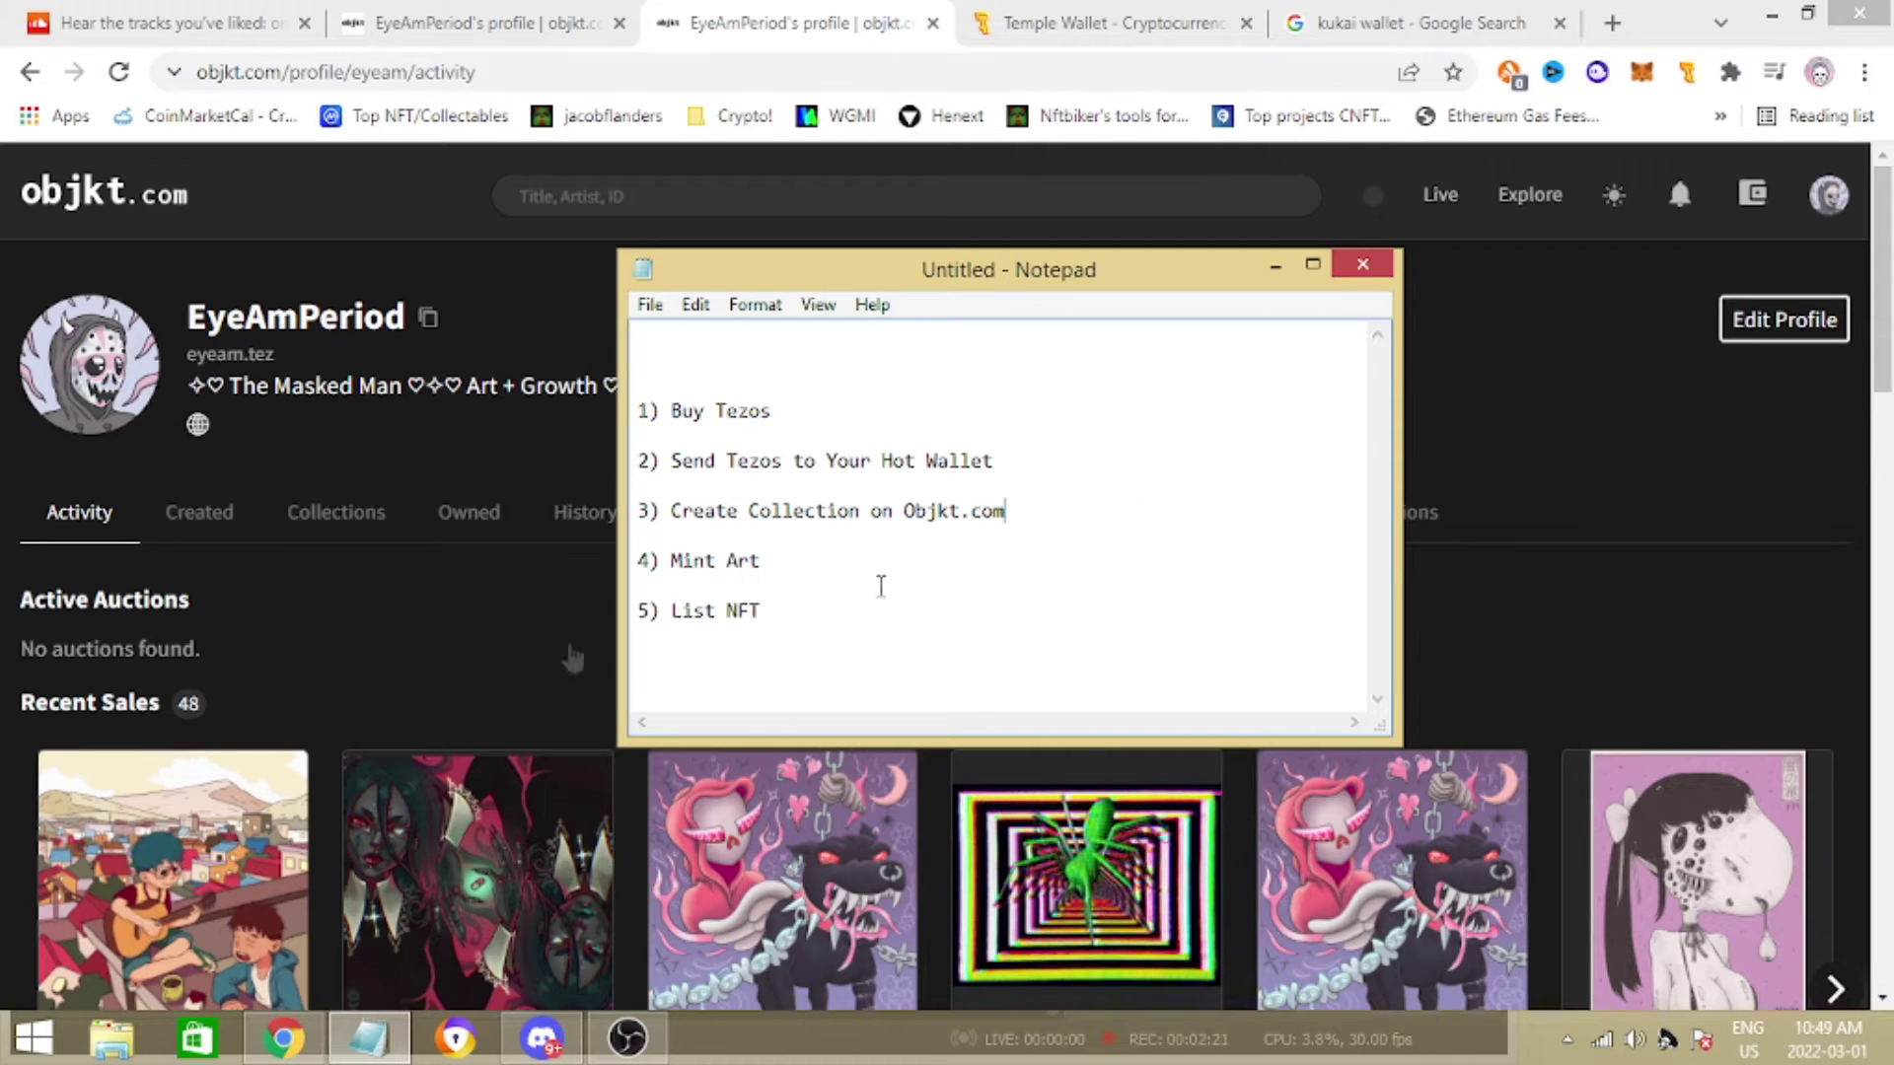
left_click(1613, 452)
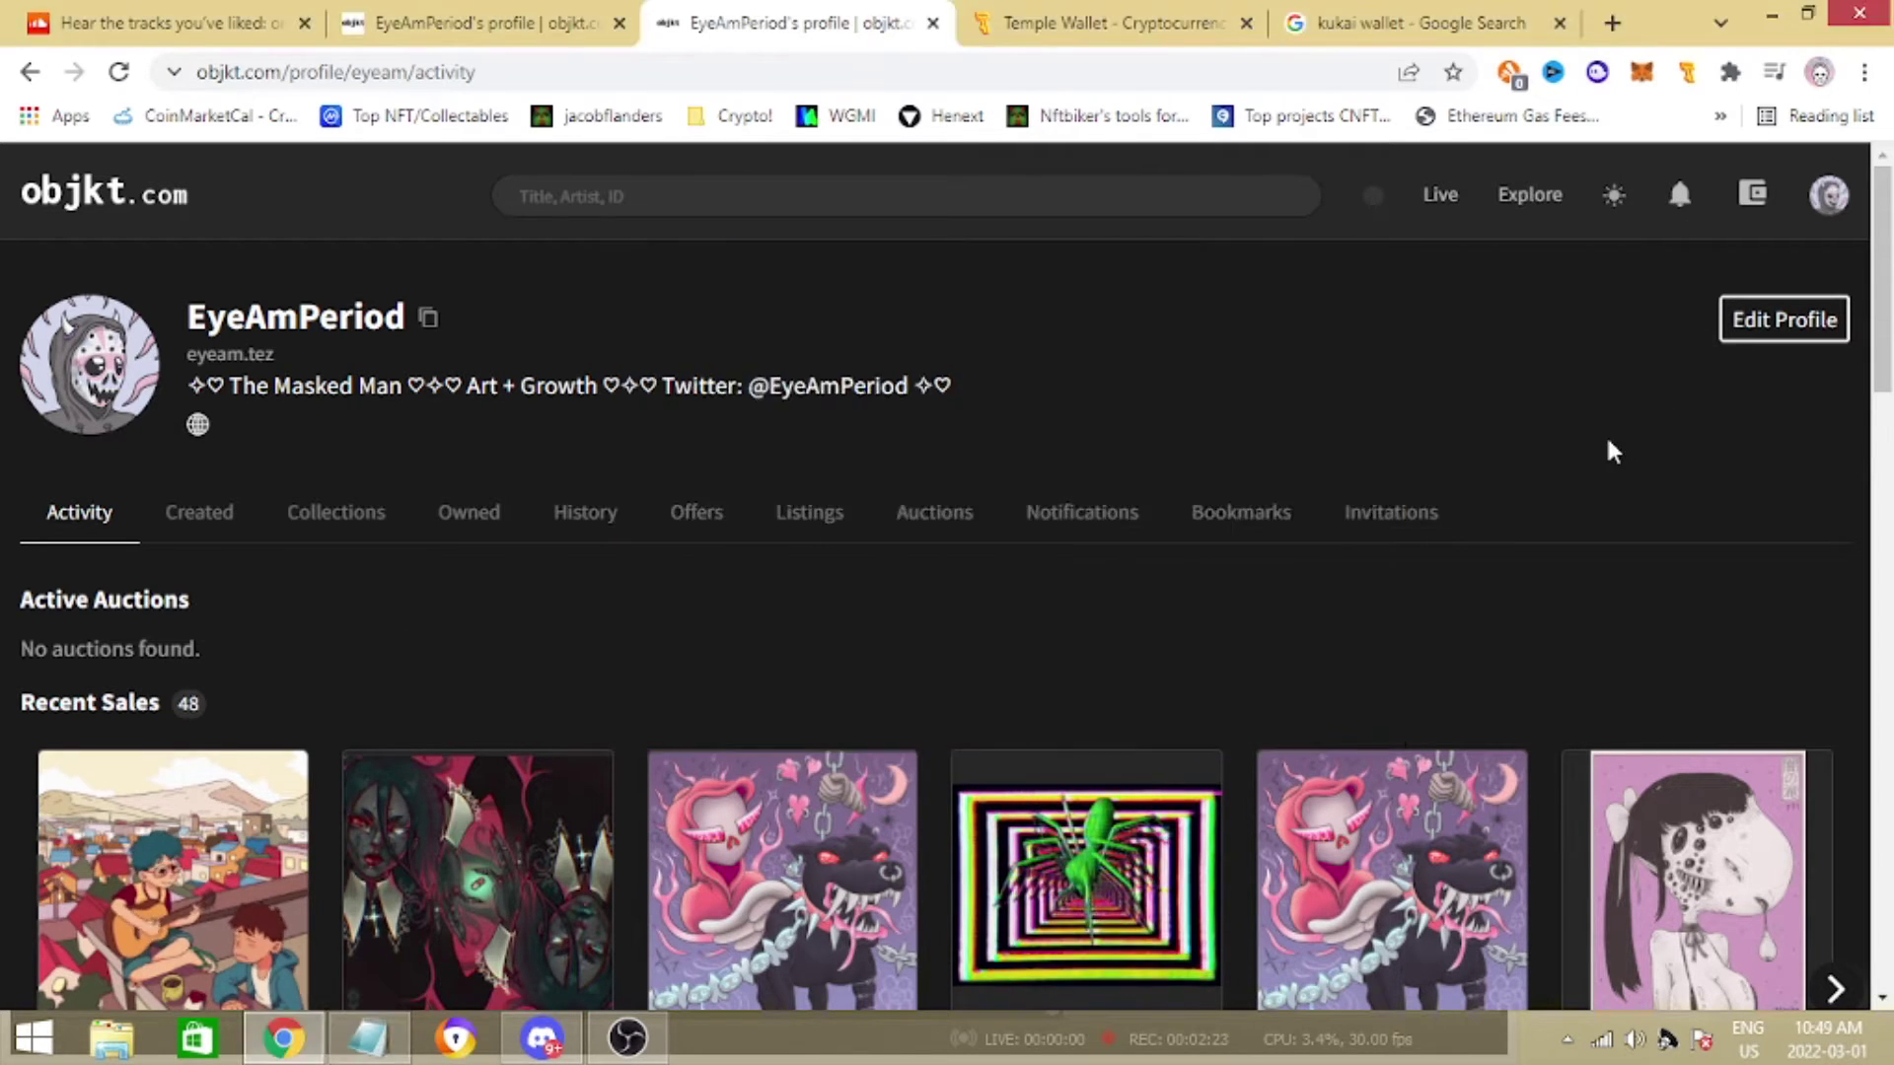
left_click(1687, 72)
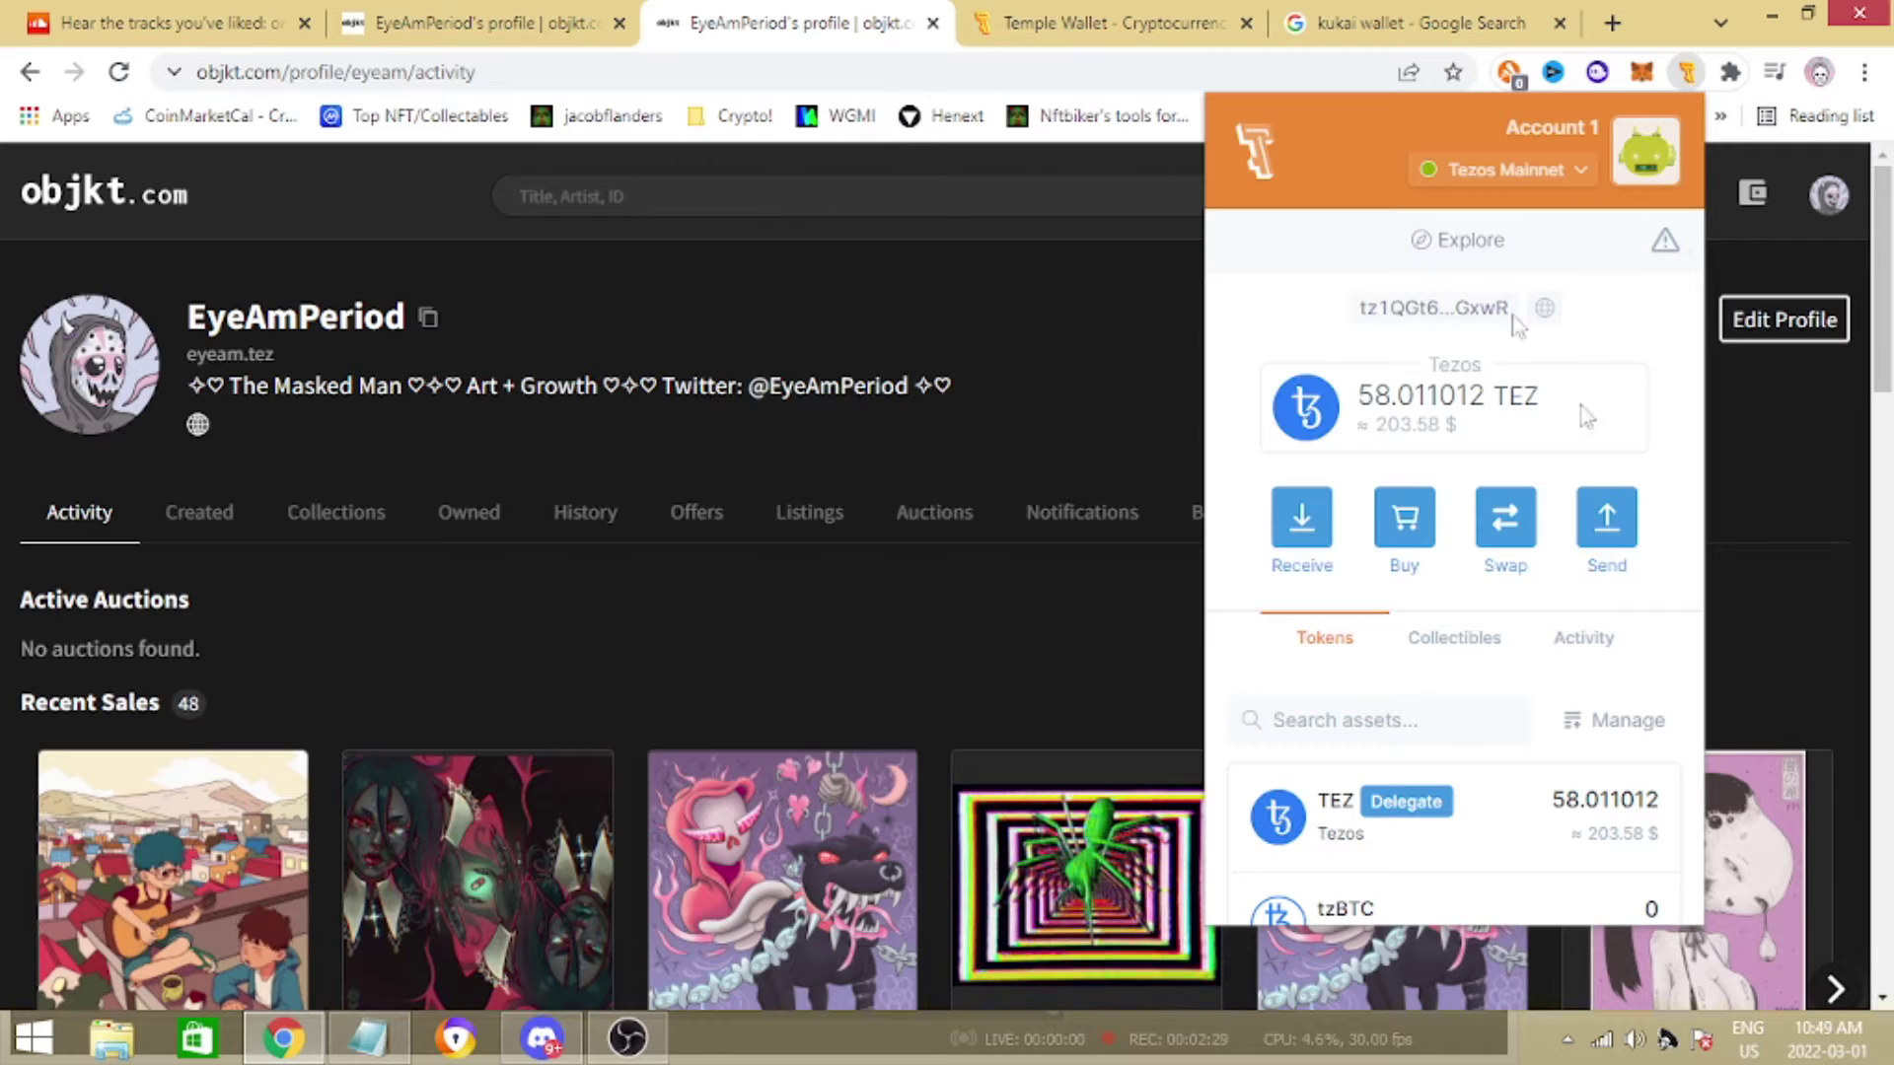
left_click(1046, 284)
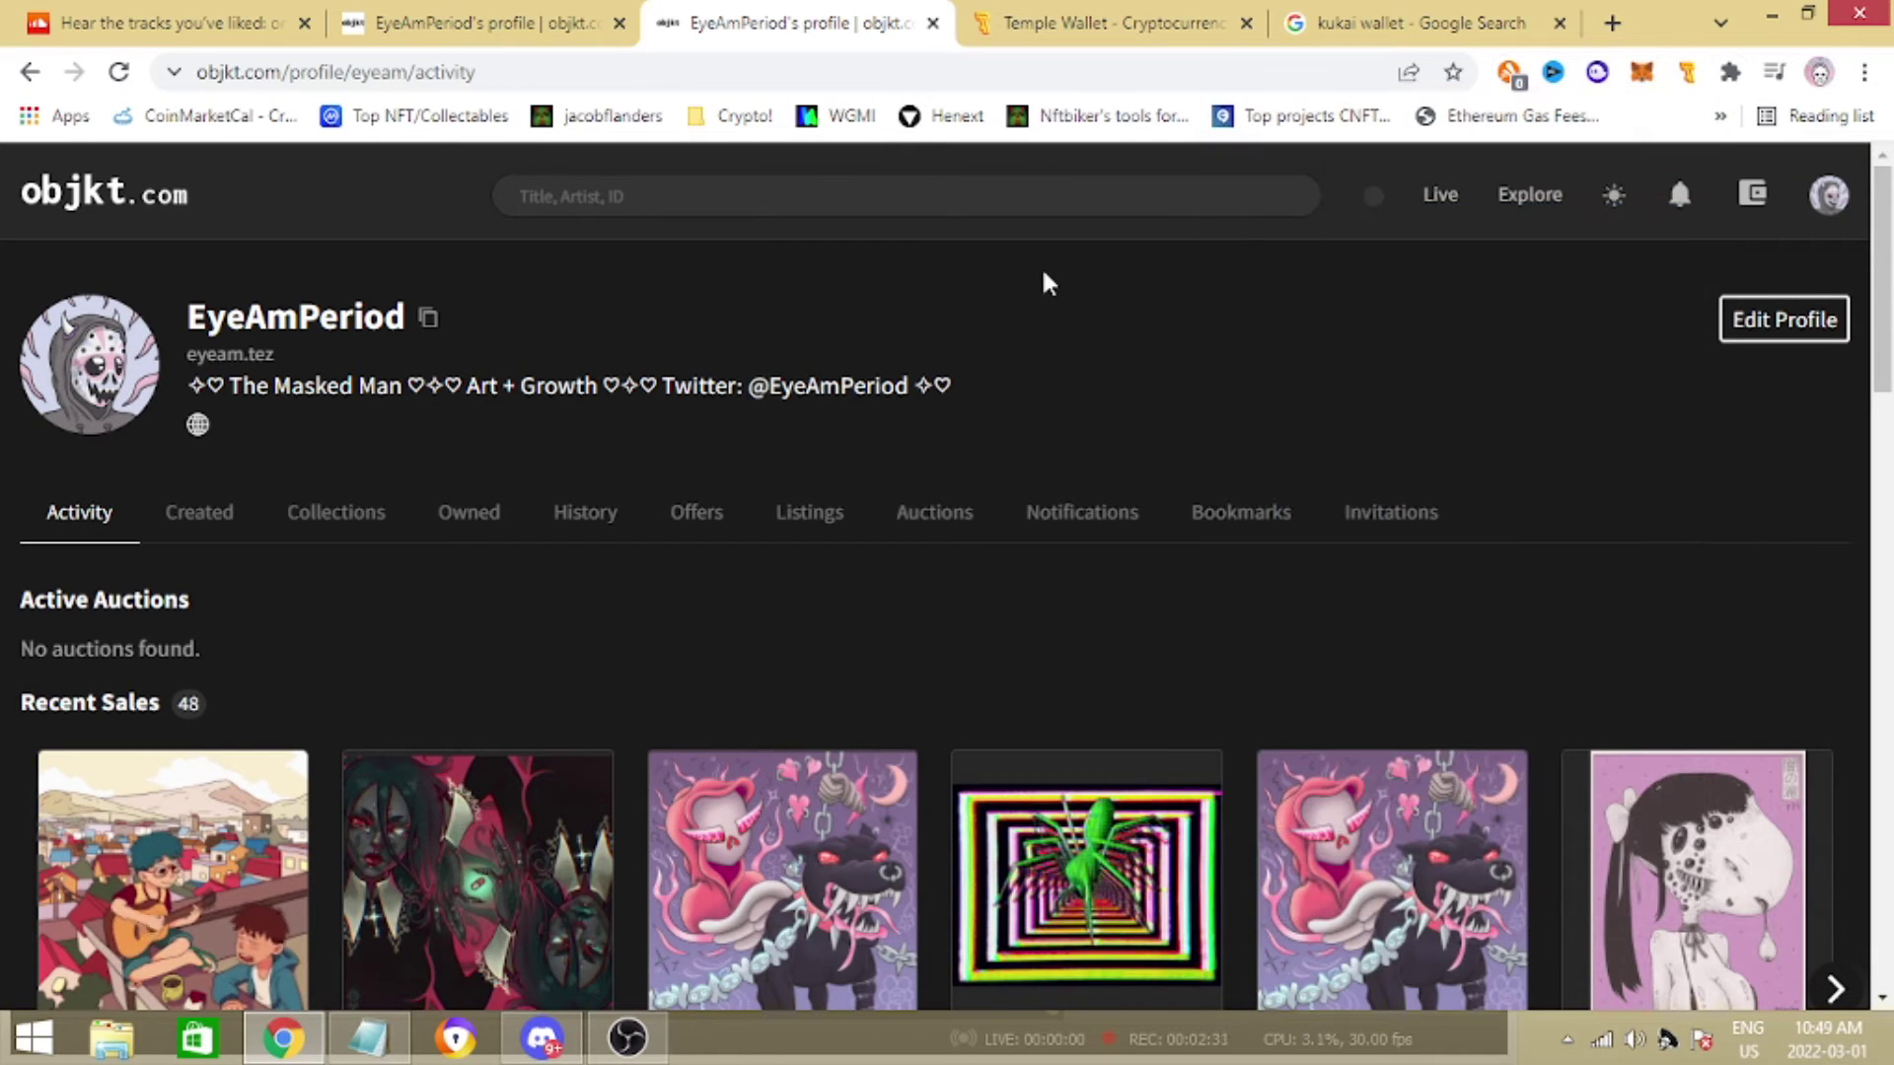
Scroll the profile page and switch it to the Collections view.
scroll(1030, 276, "down", 2)
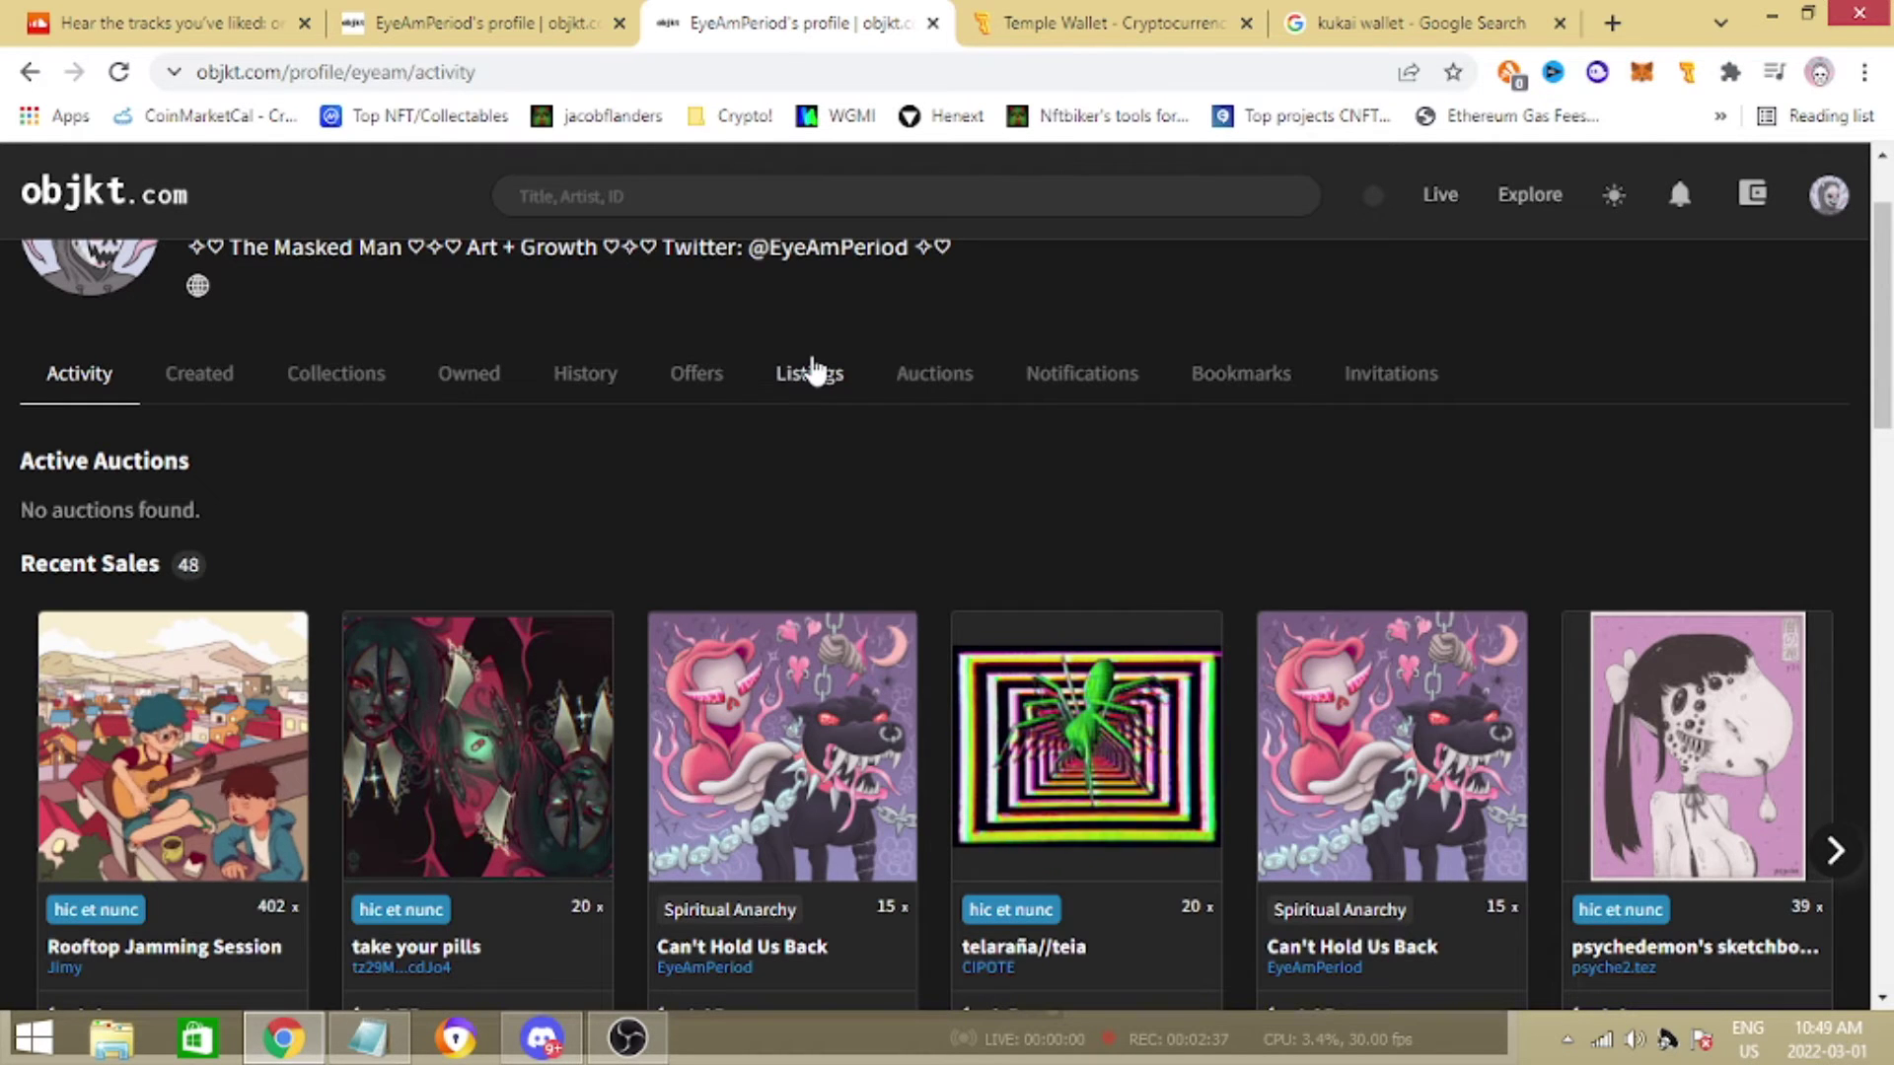
scroll(715, 526, "down", 2)
scroll(537, 542, "up", 1)
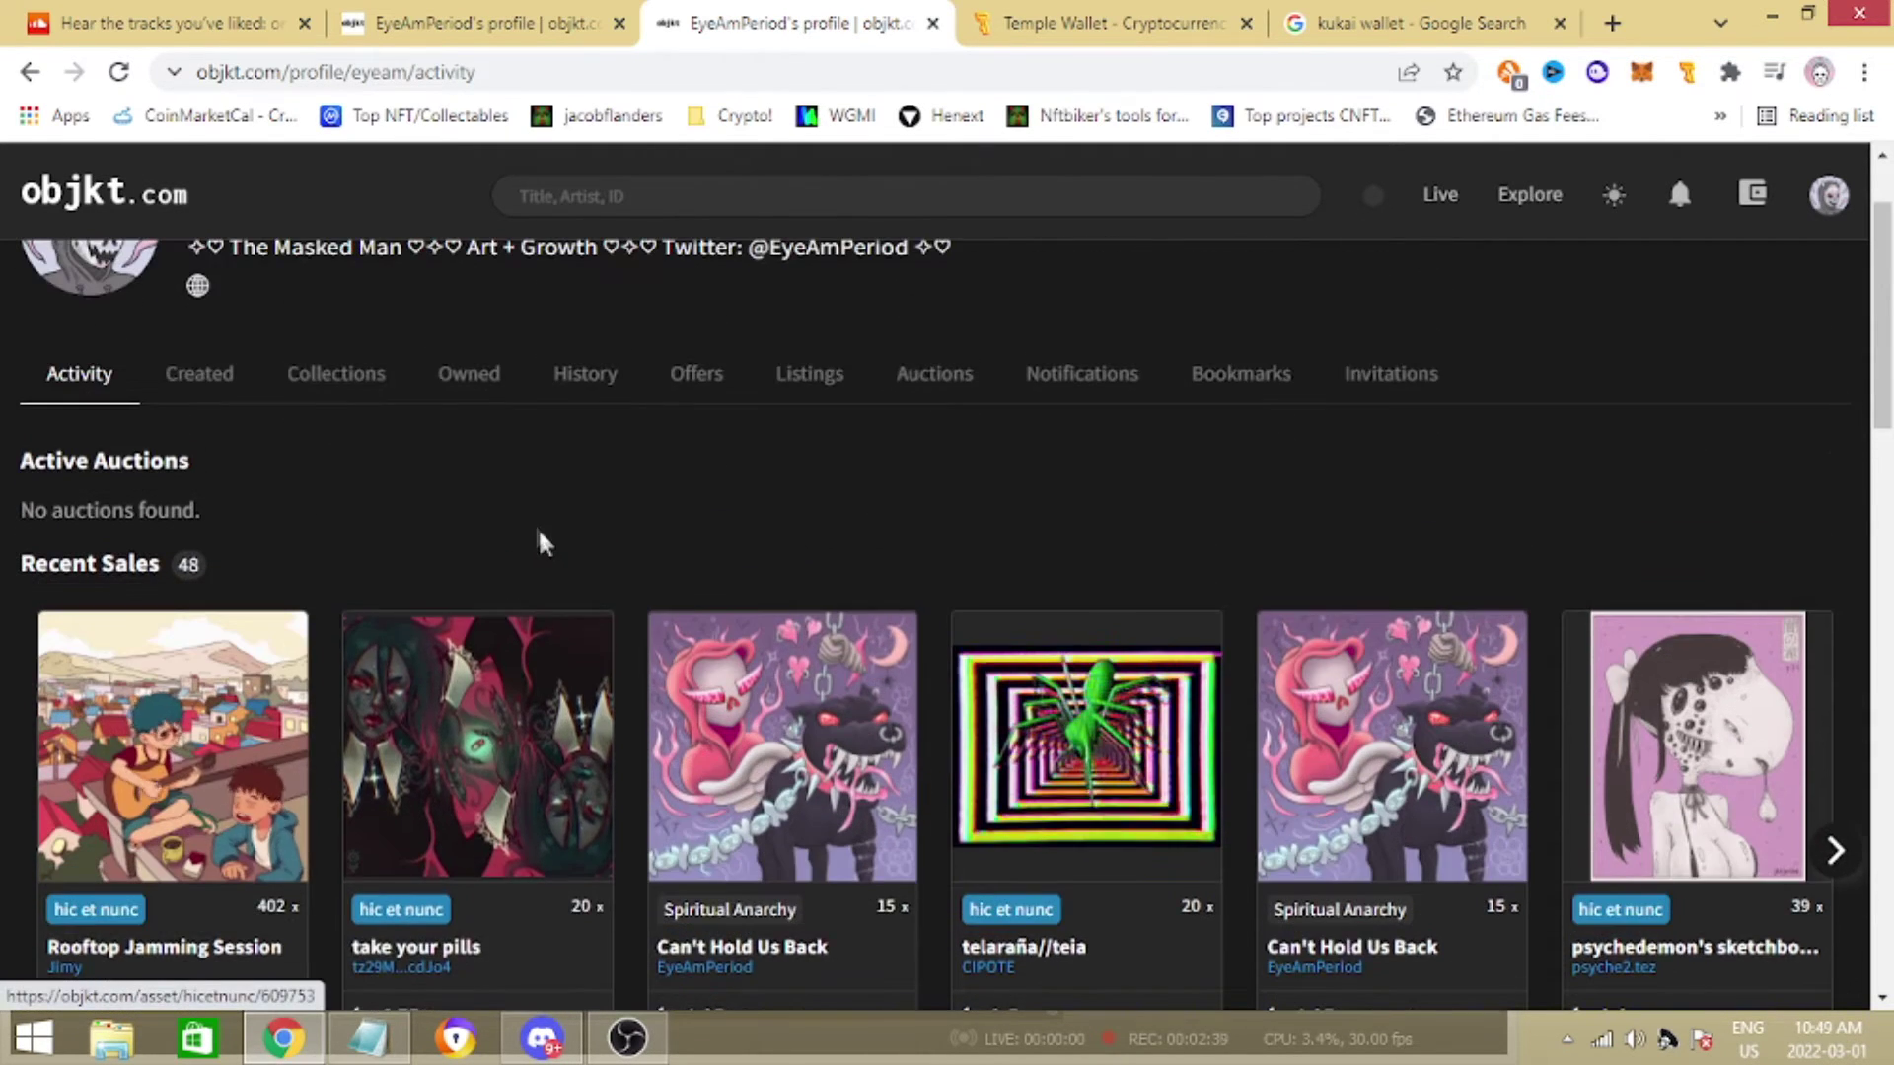
scroll(592, 533, "down", 1)
scroll(744, 592, "up", 1)
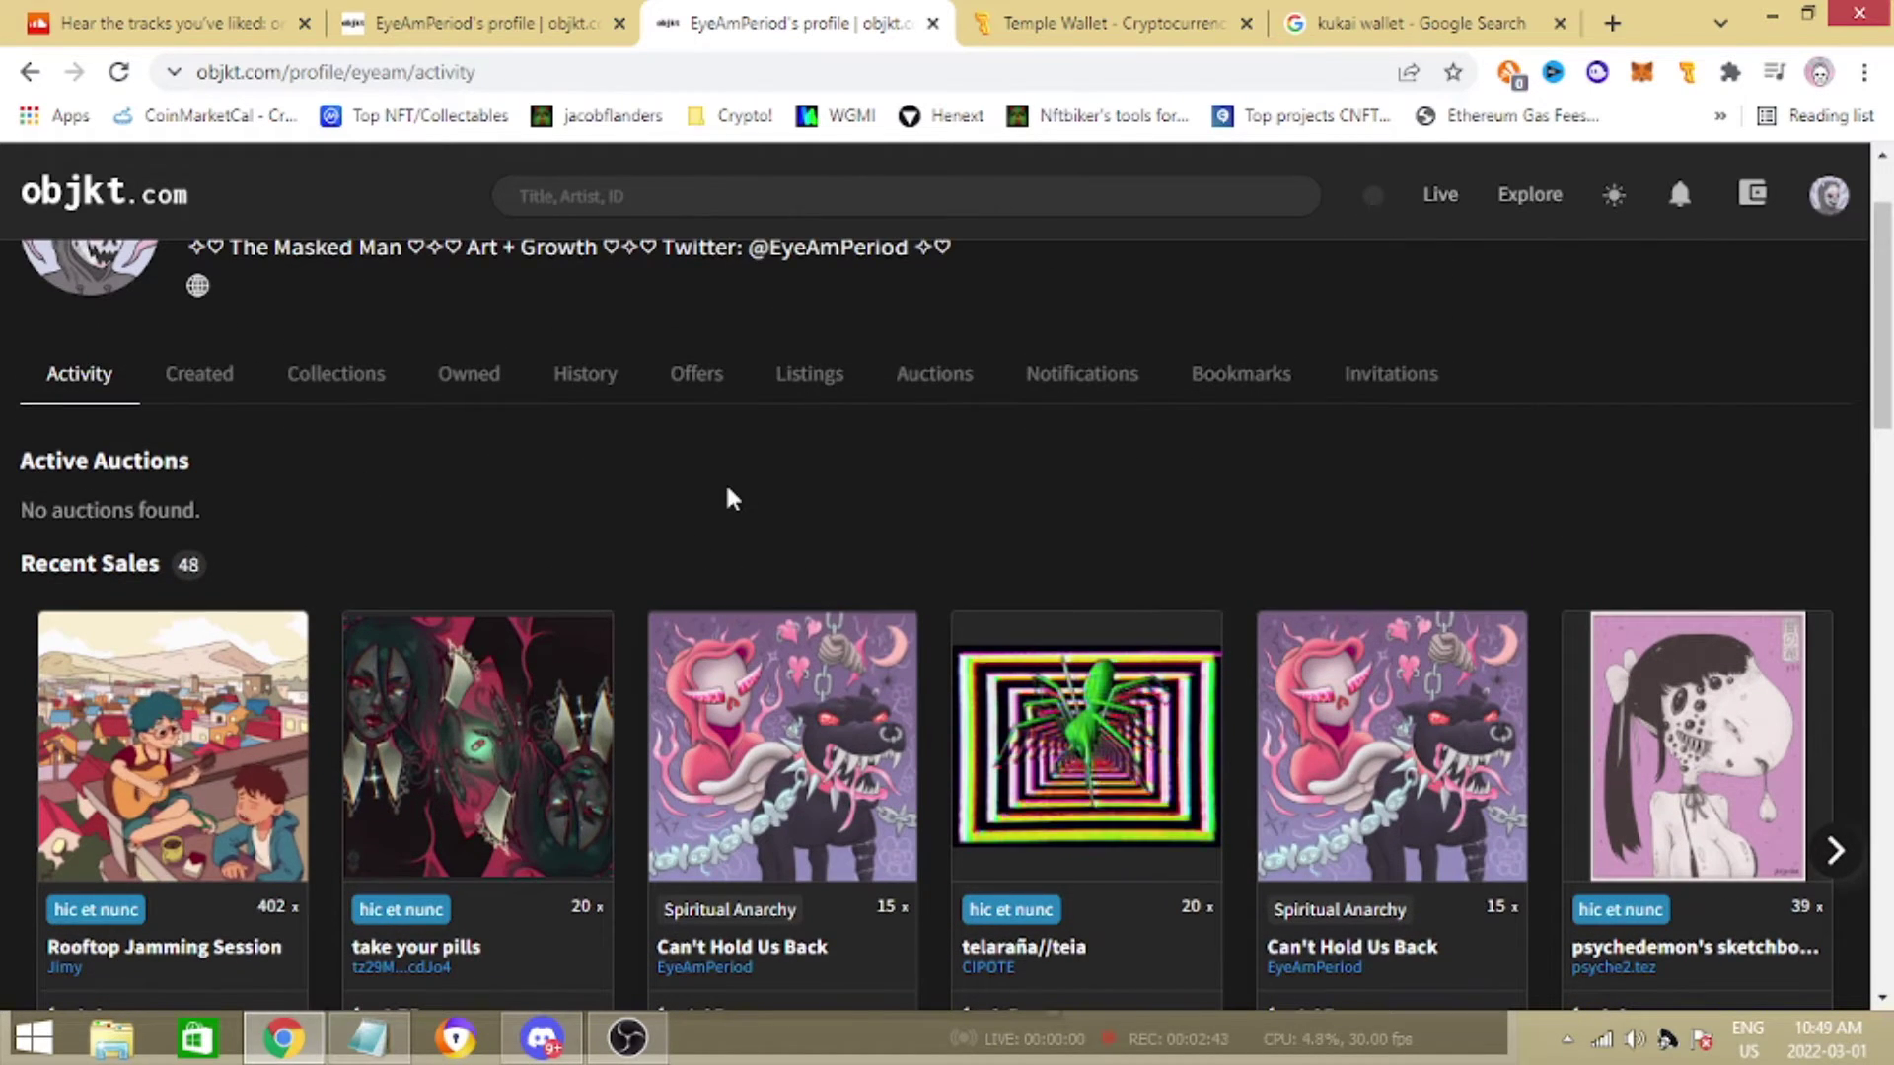
scroll(727, 499, "up", 1)
scroll(764, 476, "down", 1)
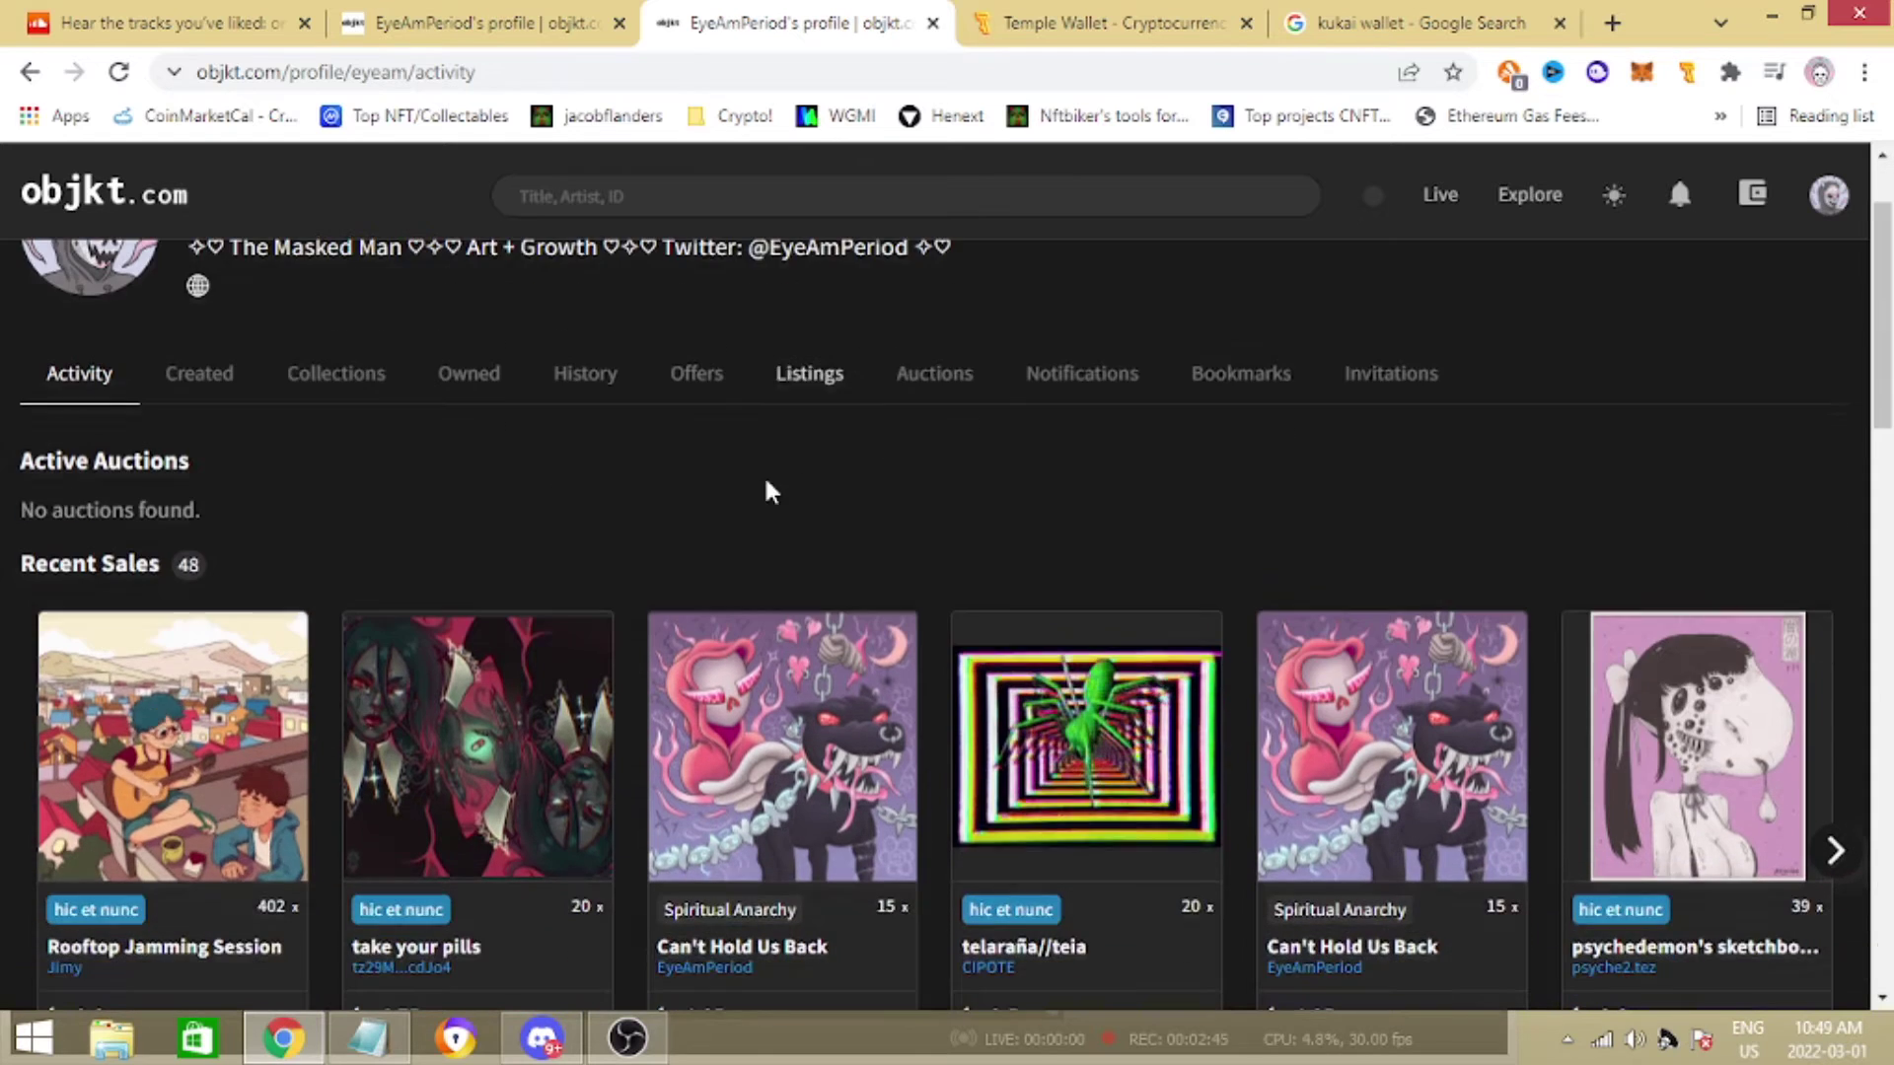
left_click(347, 383)
Review the Notepad step list, pointing out the Create Collection step, then return to objkt.com.
left_click(368, 1038)
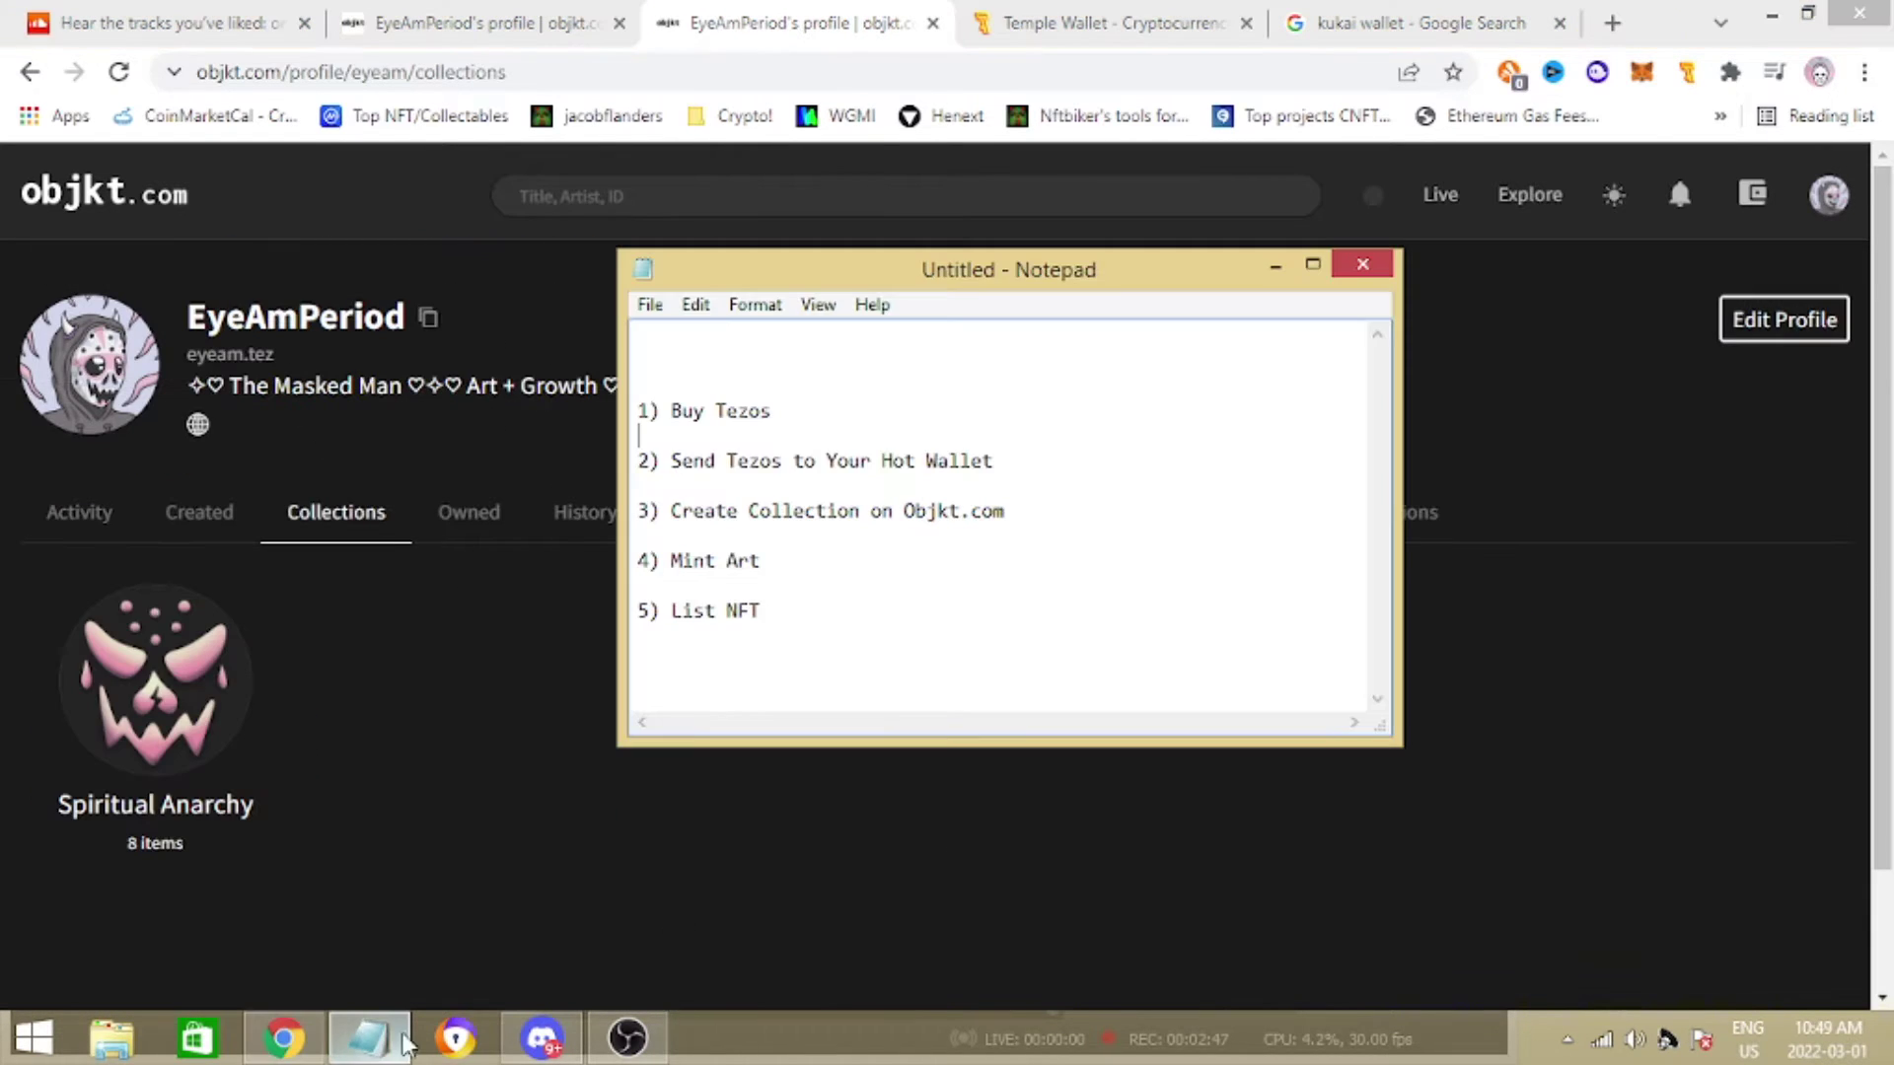
left_click_drag(900, 493, 587, 390)
left_click(1027, 546)
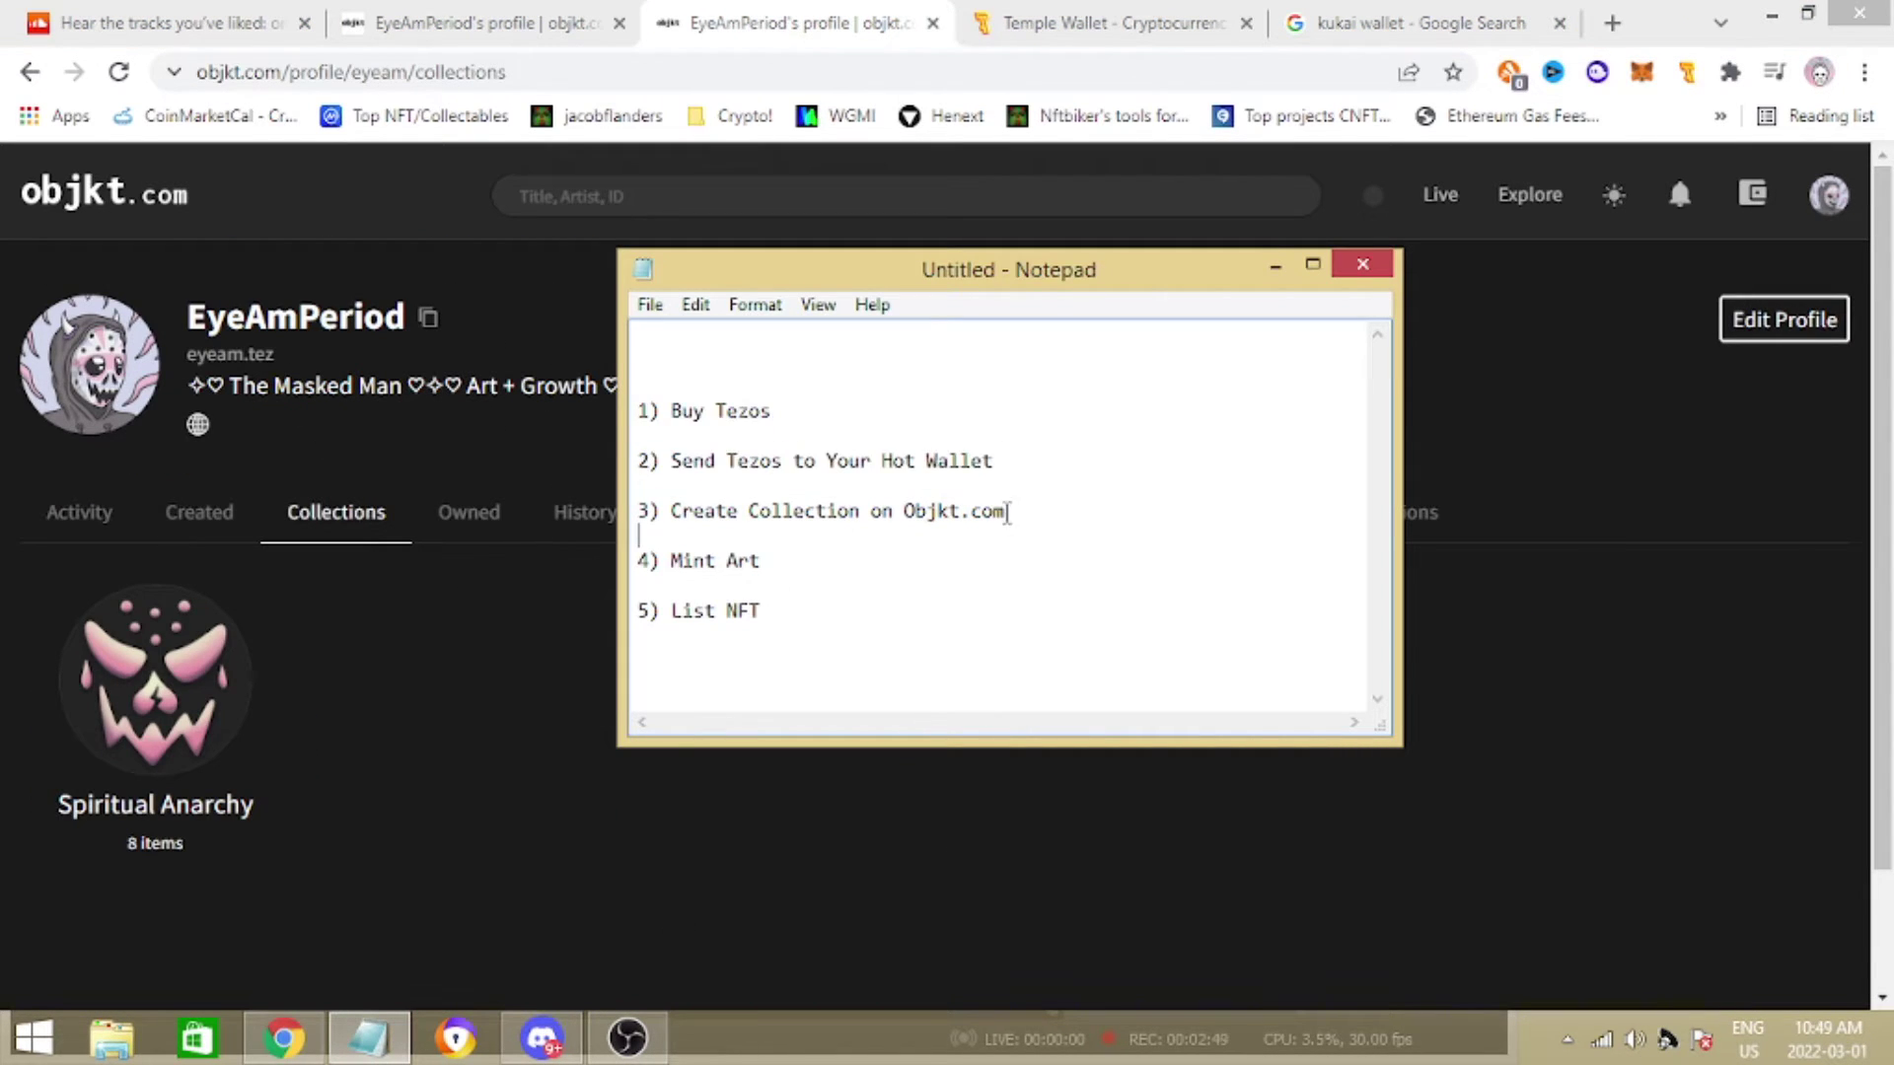
left_click(942, 673)
left_click(989, 567)
left_click(1141, 520)
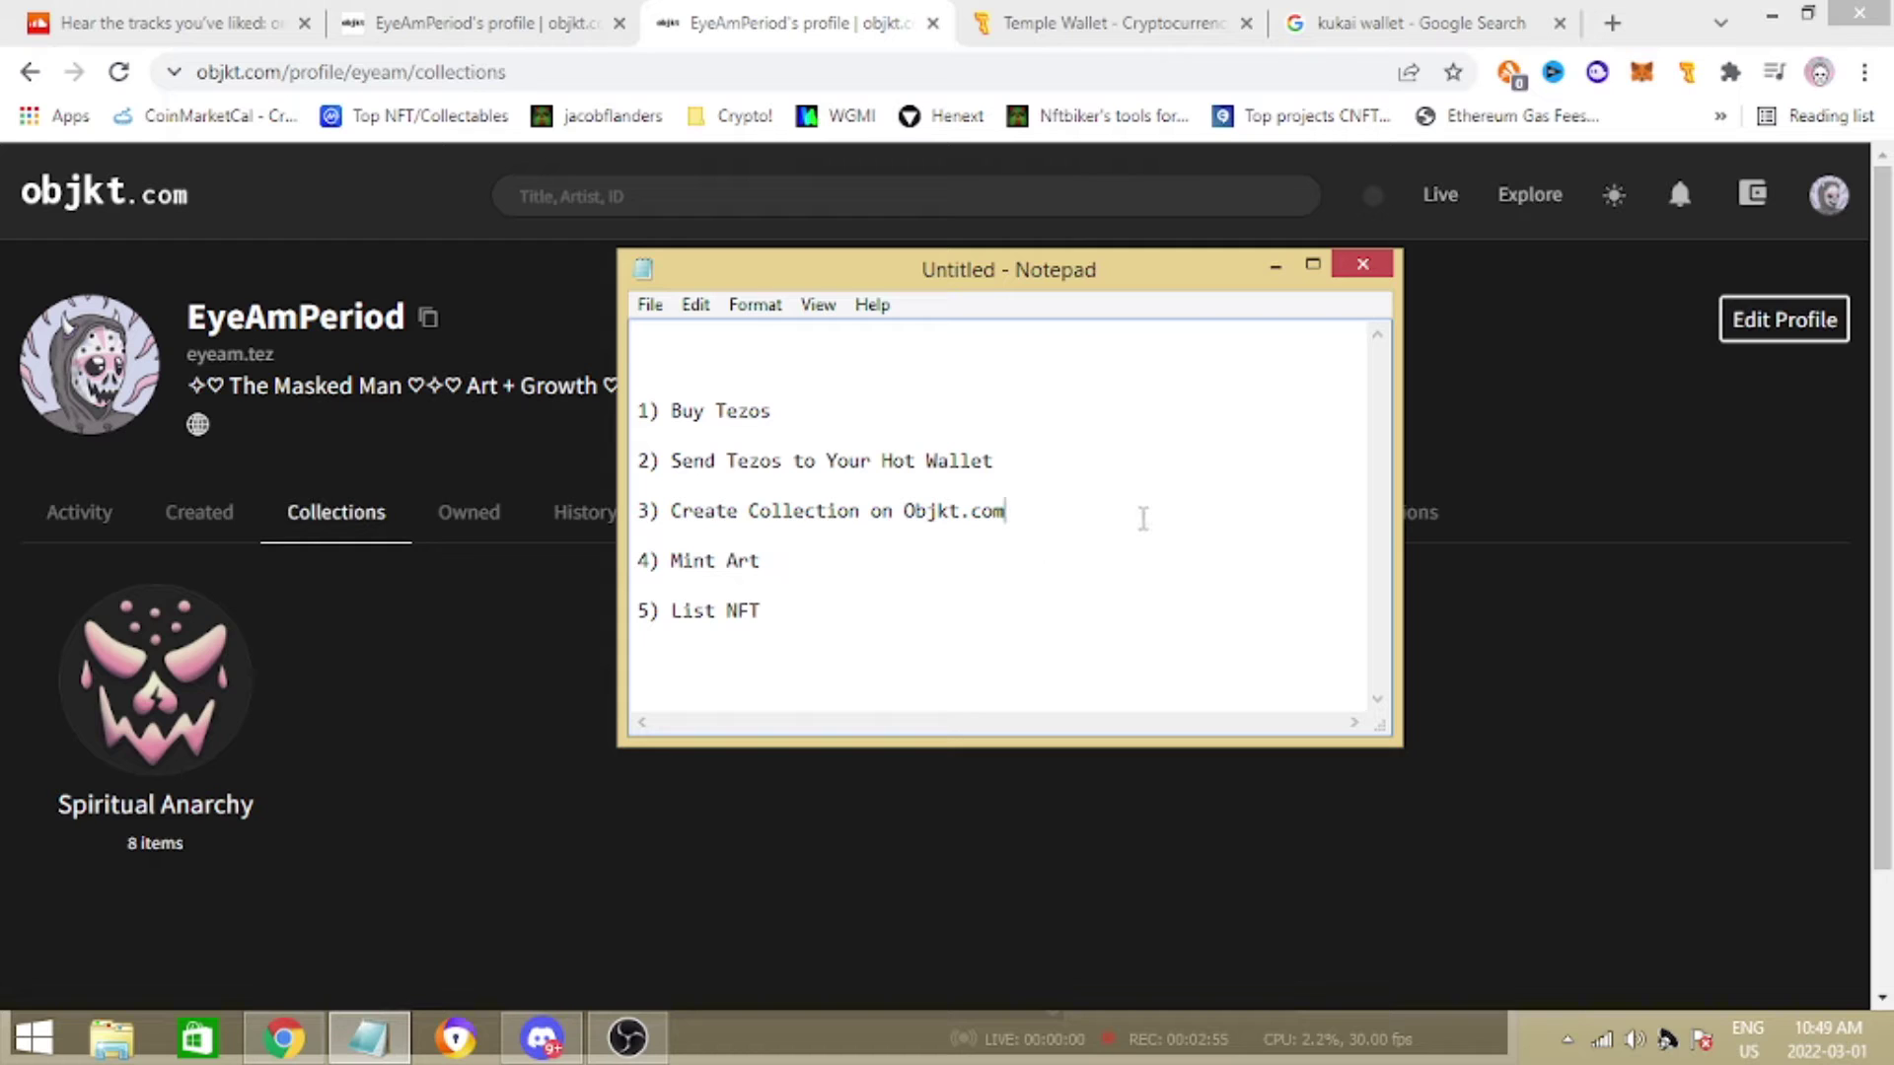
left_click(596, 578)
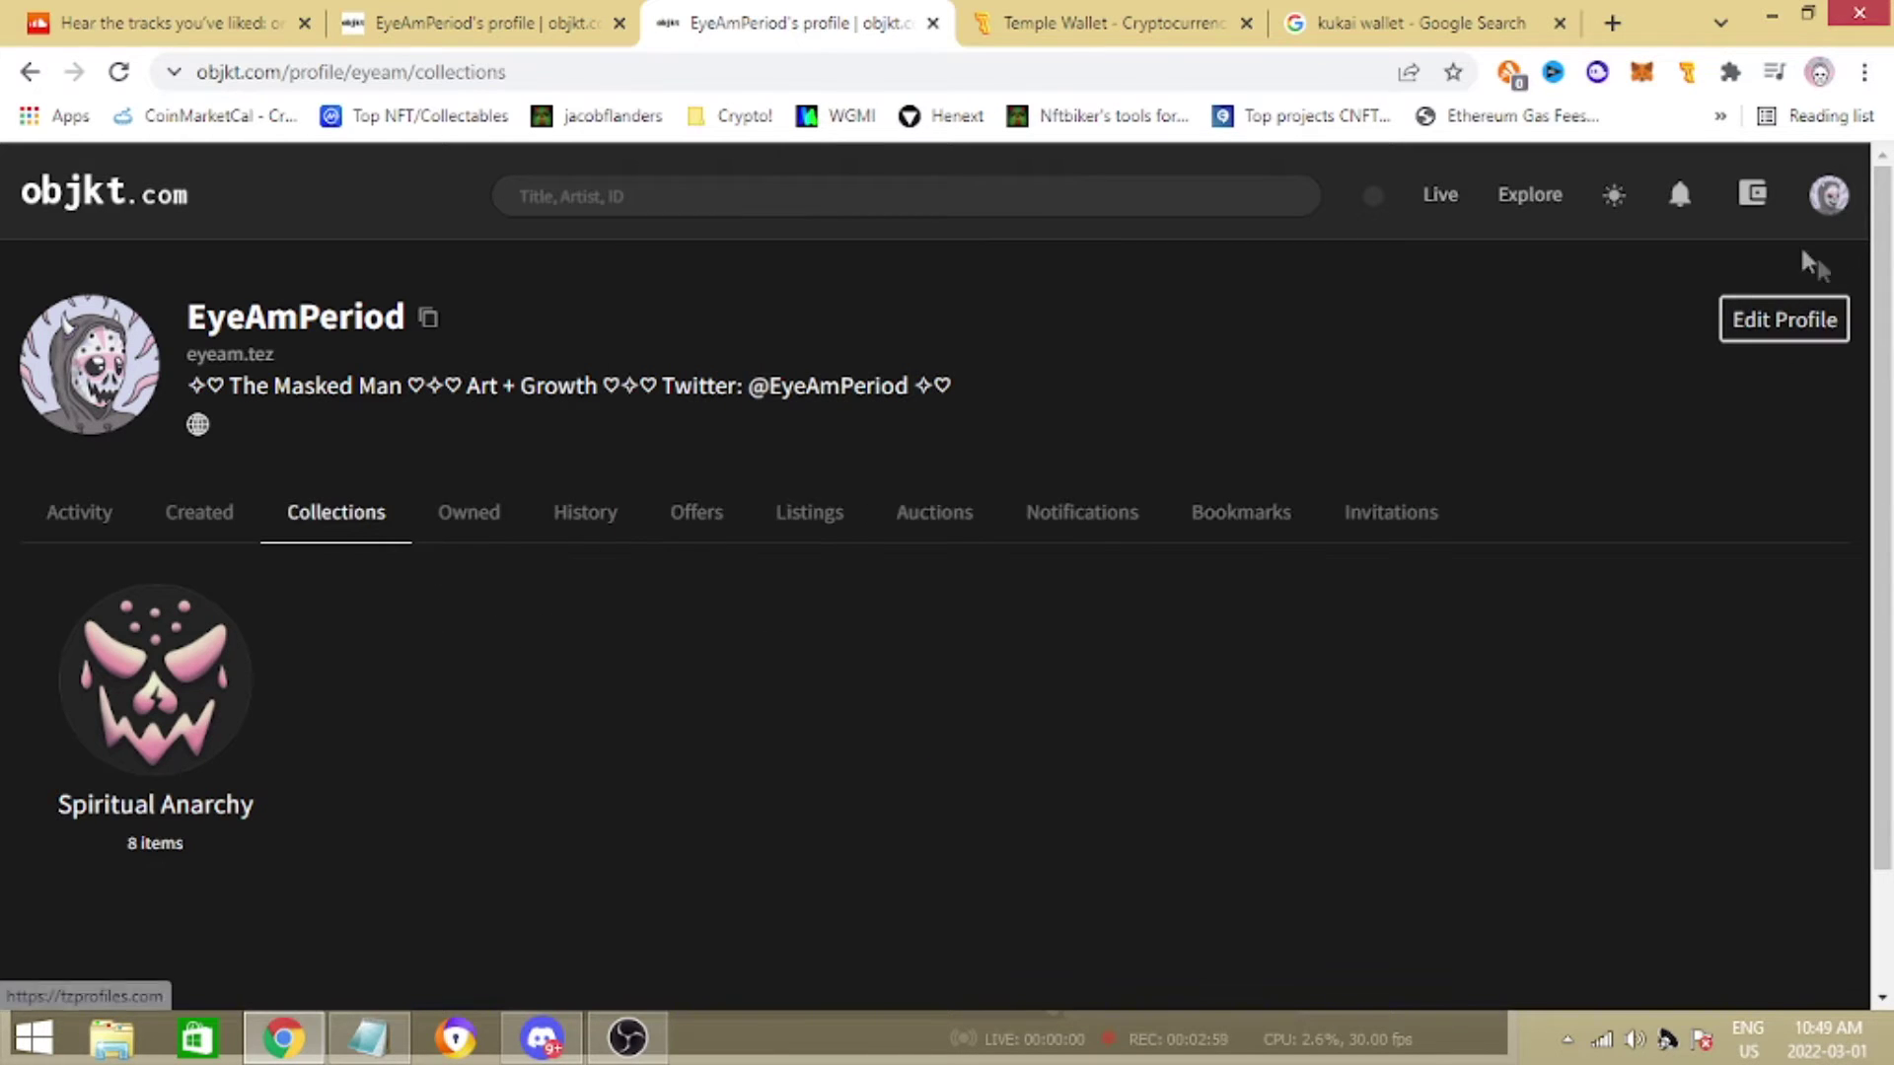
left_click(1826, 194)
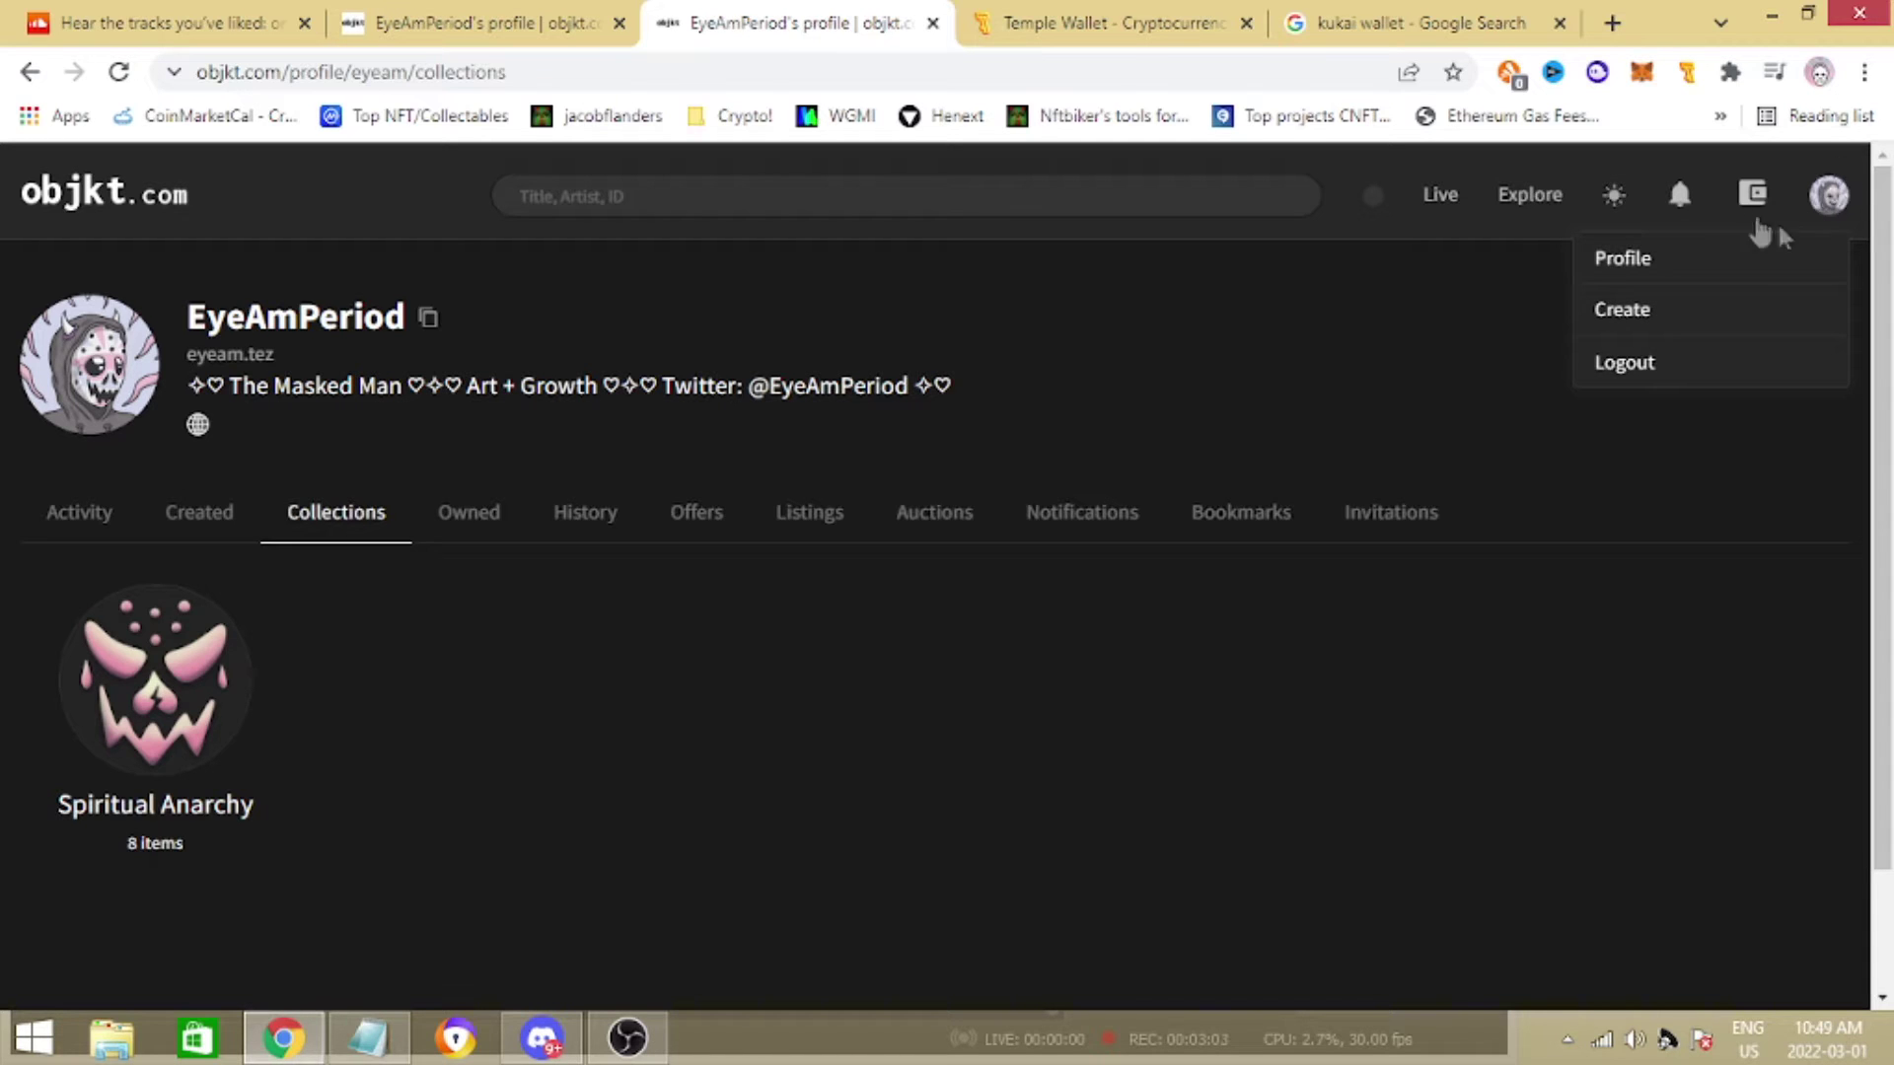
left_click(1687, 71)
left_click(1135, 281)
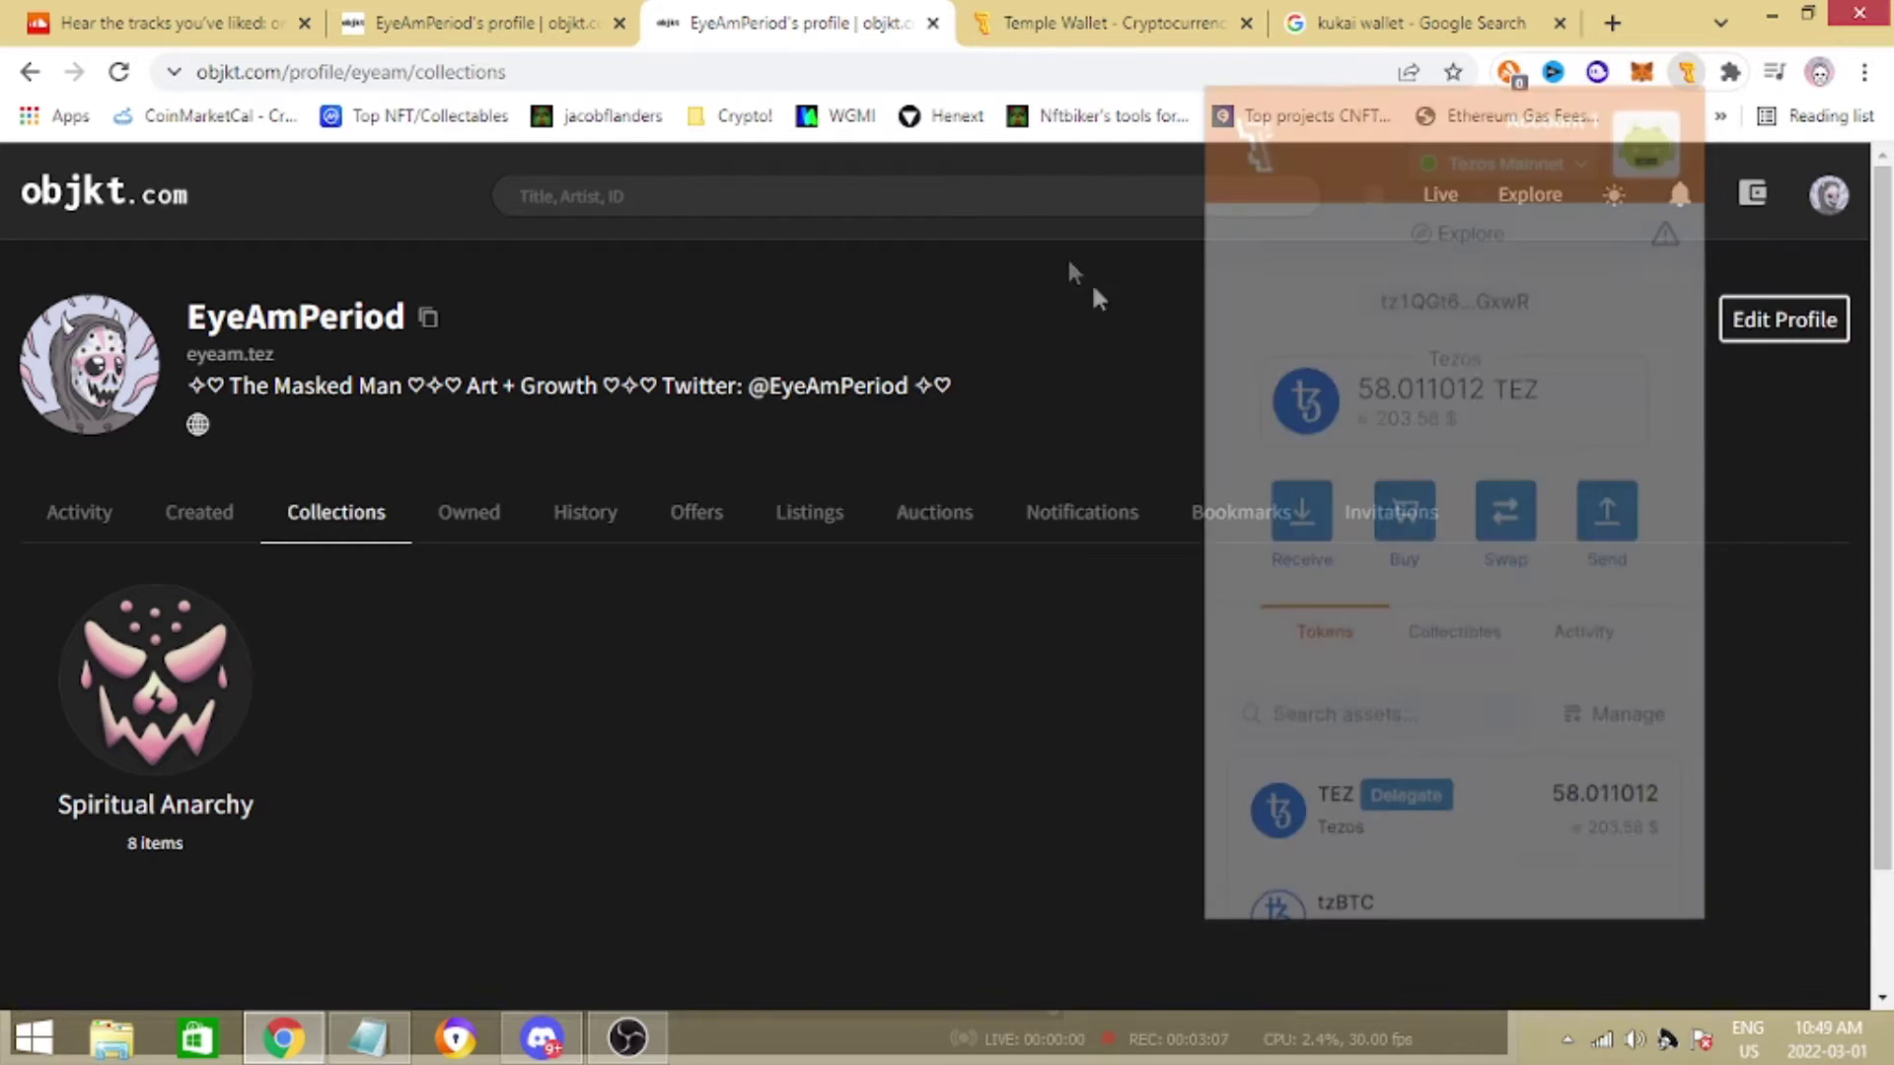
left_click_drag(840, 386, 164, 332)
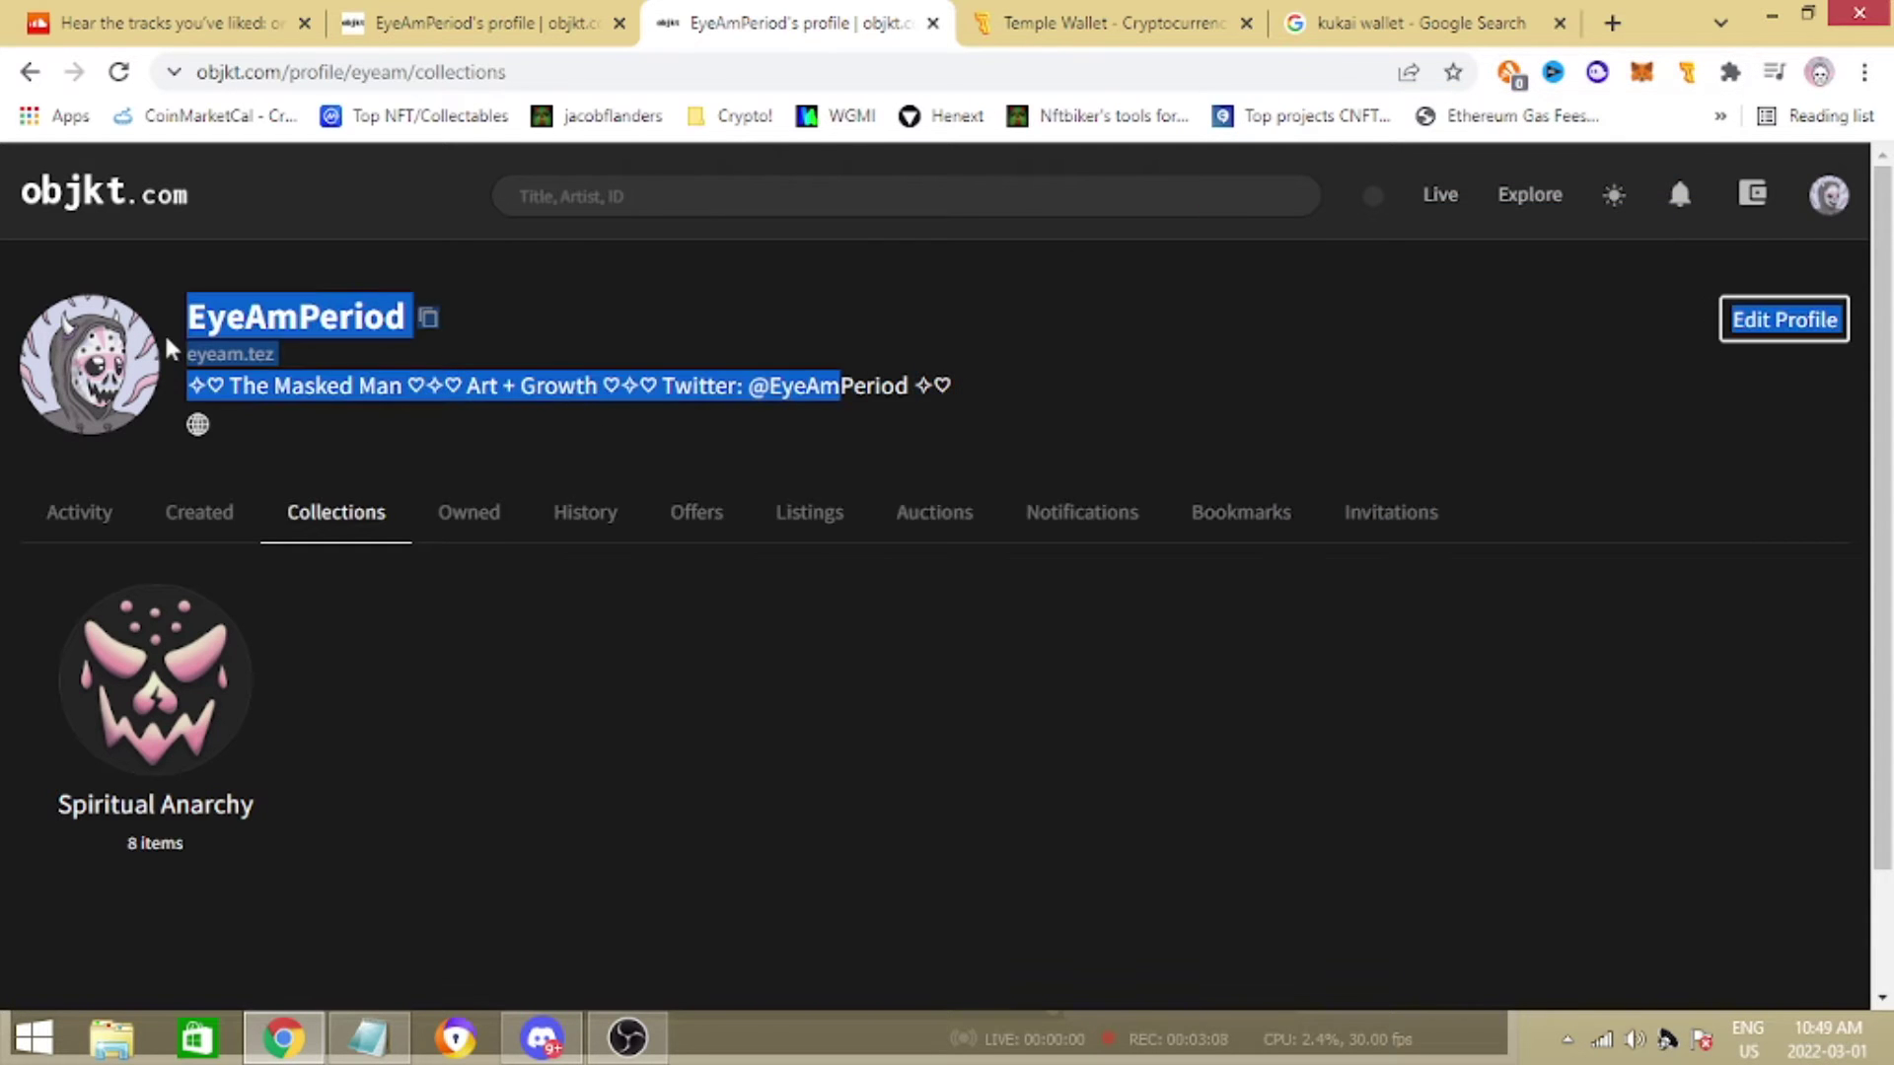
left_click(1021, 400)
left_click_drag(968, 384, 301, 318)
left_click(301, 318)
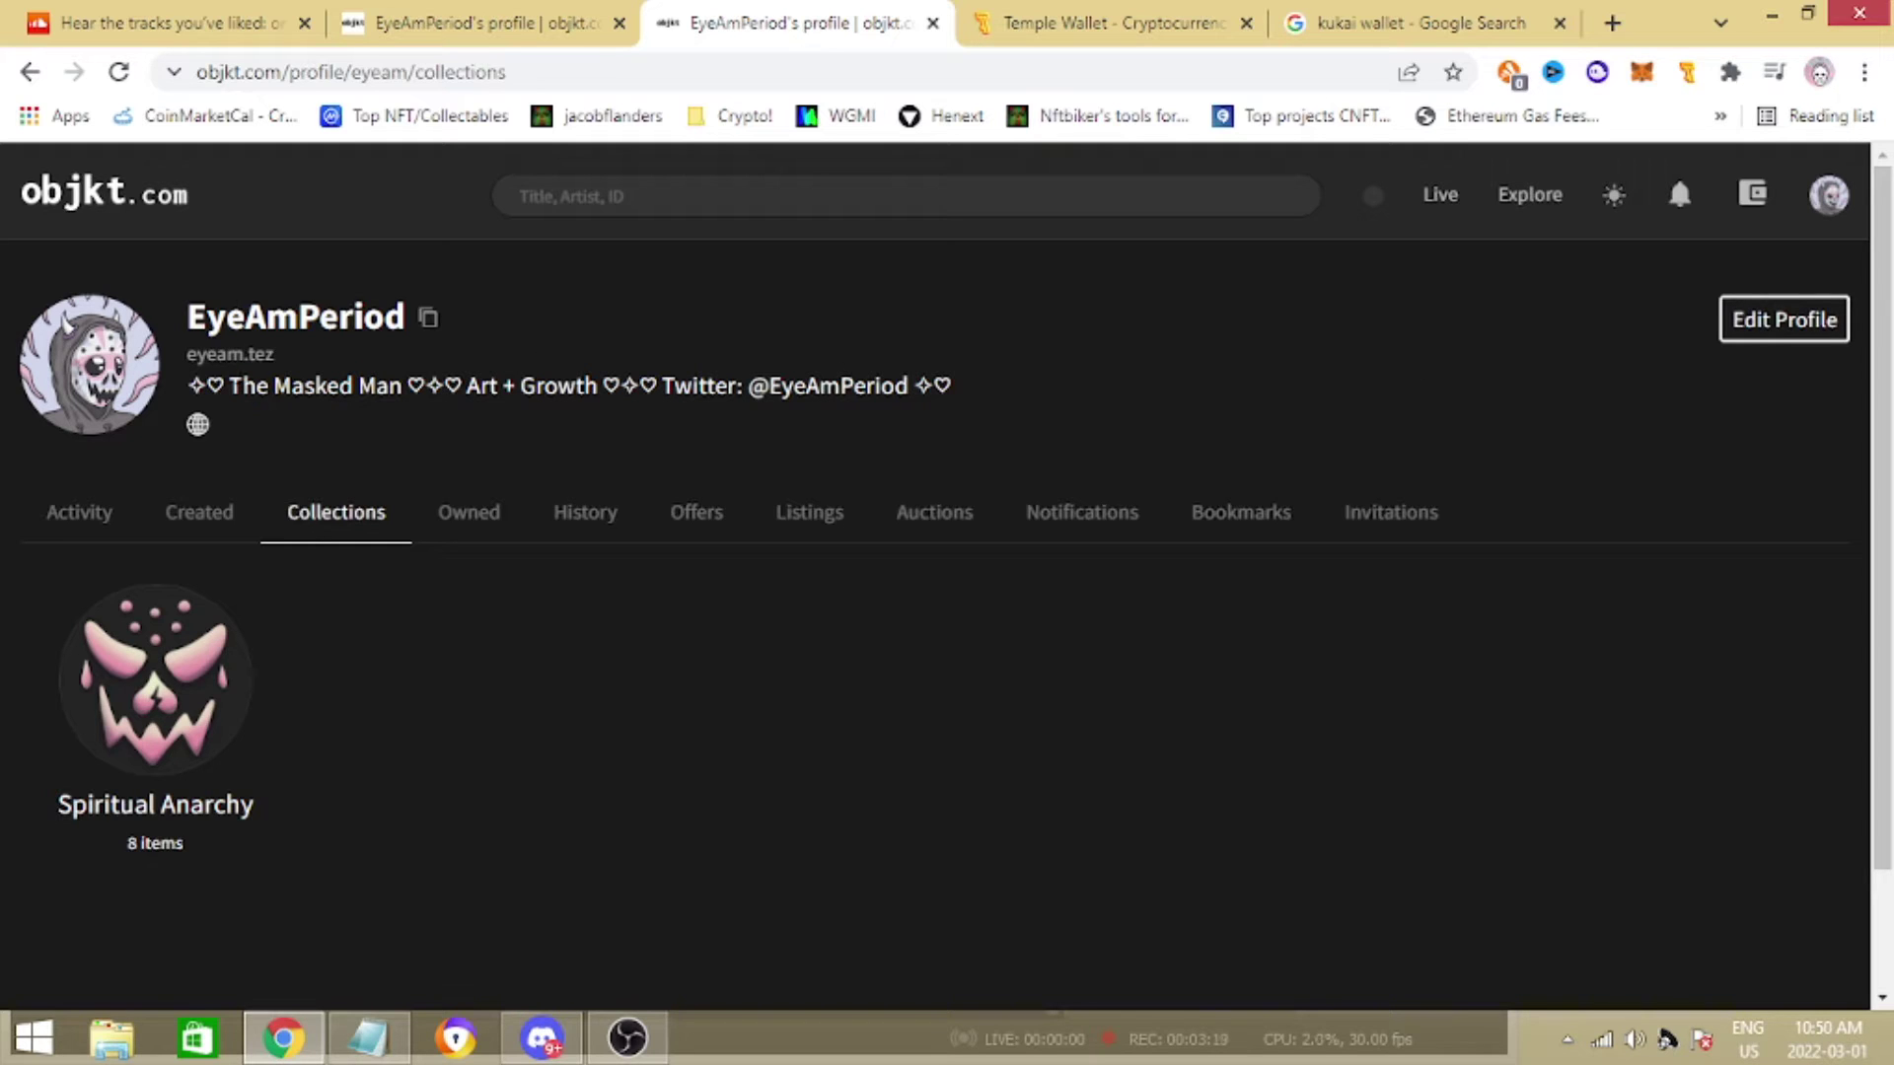
left_click_drag(188, 316, 654, 434)
left_click(879, 395)
left_click(1687, 72)
left_click(1151, 372)
left_click(1828, 196)
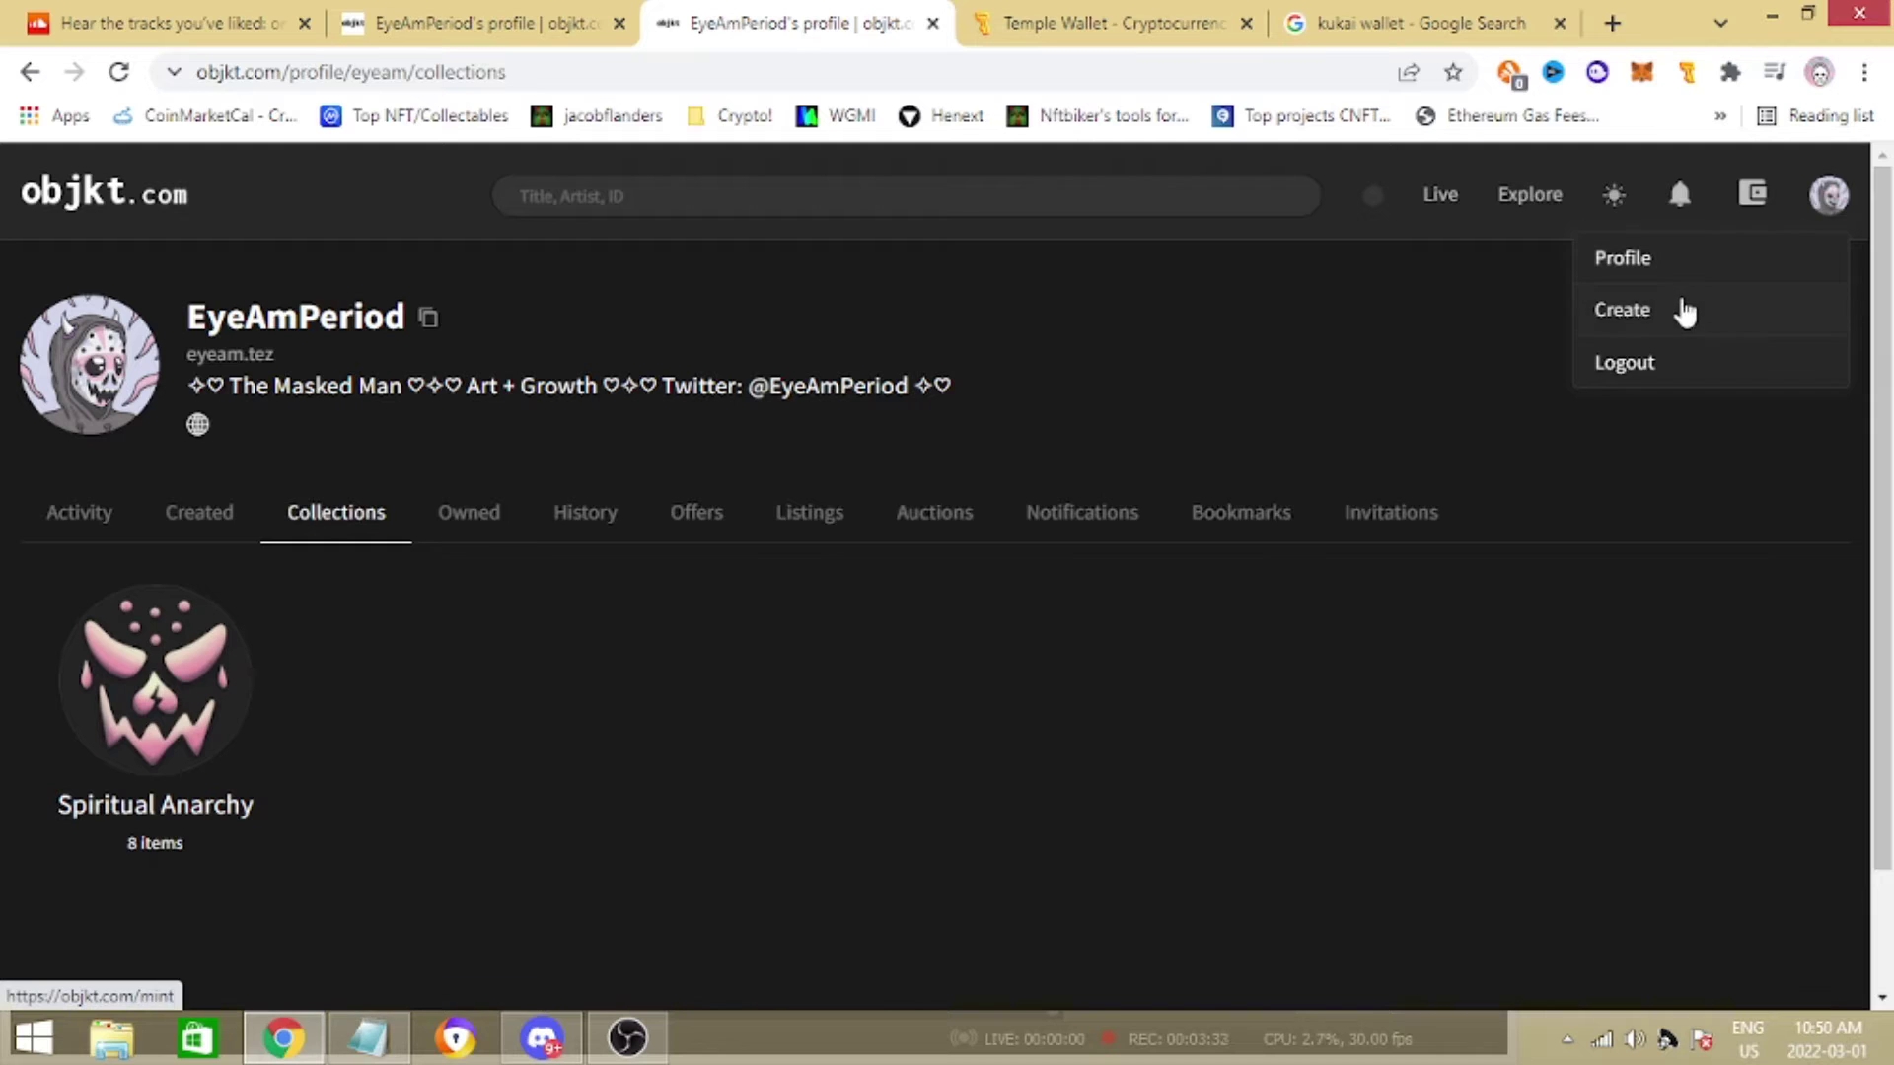
Open the Create New Collection form and review its supported image types and file size.
left_click(1689, 314)
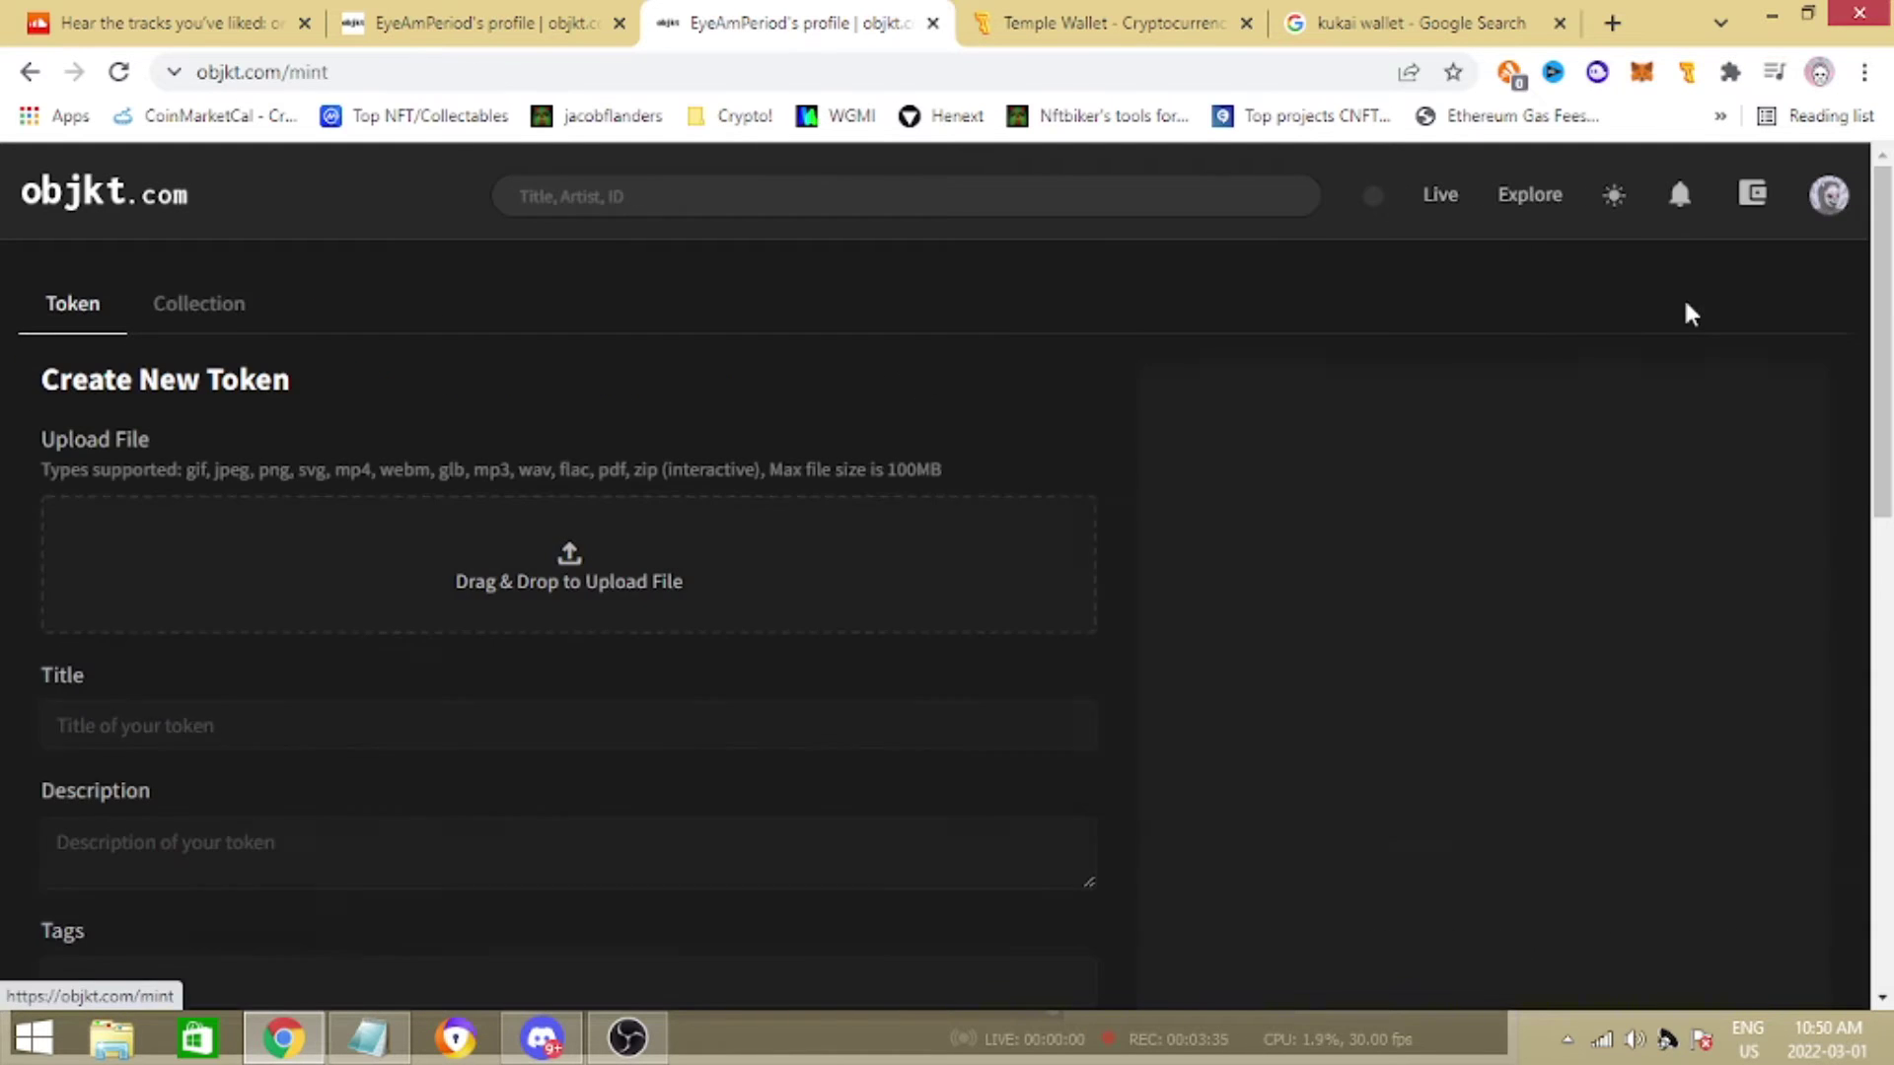
left_click(201, 302)
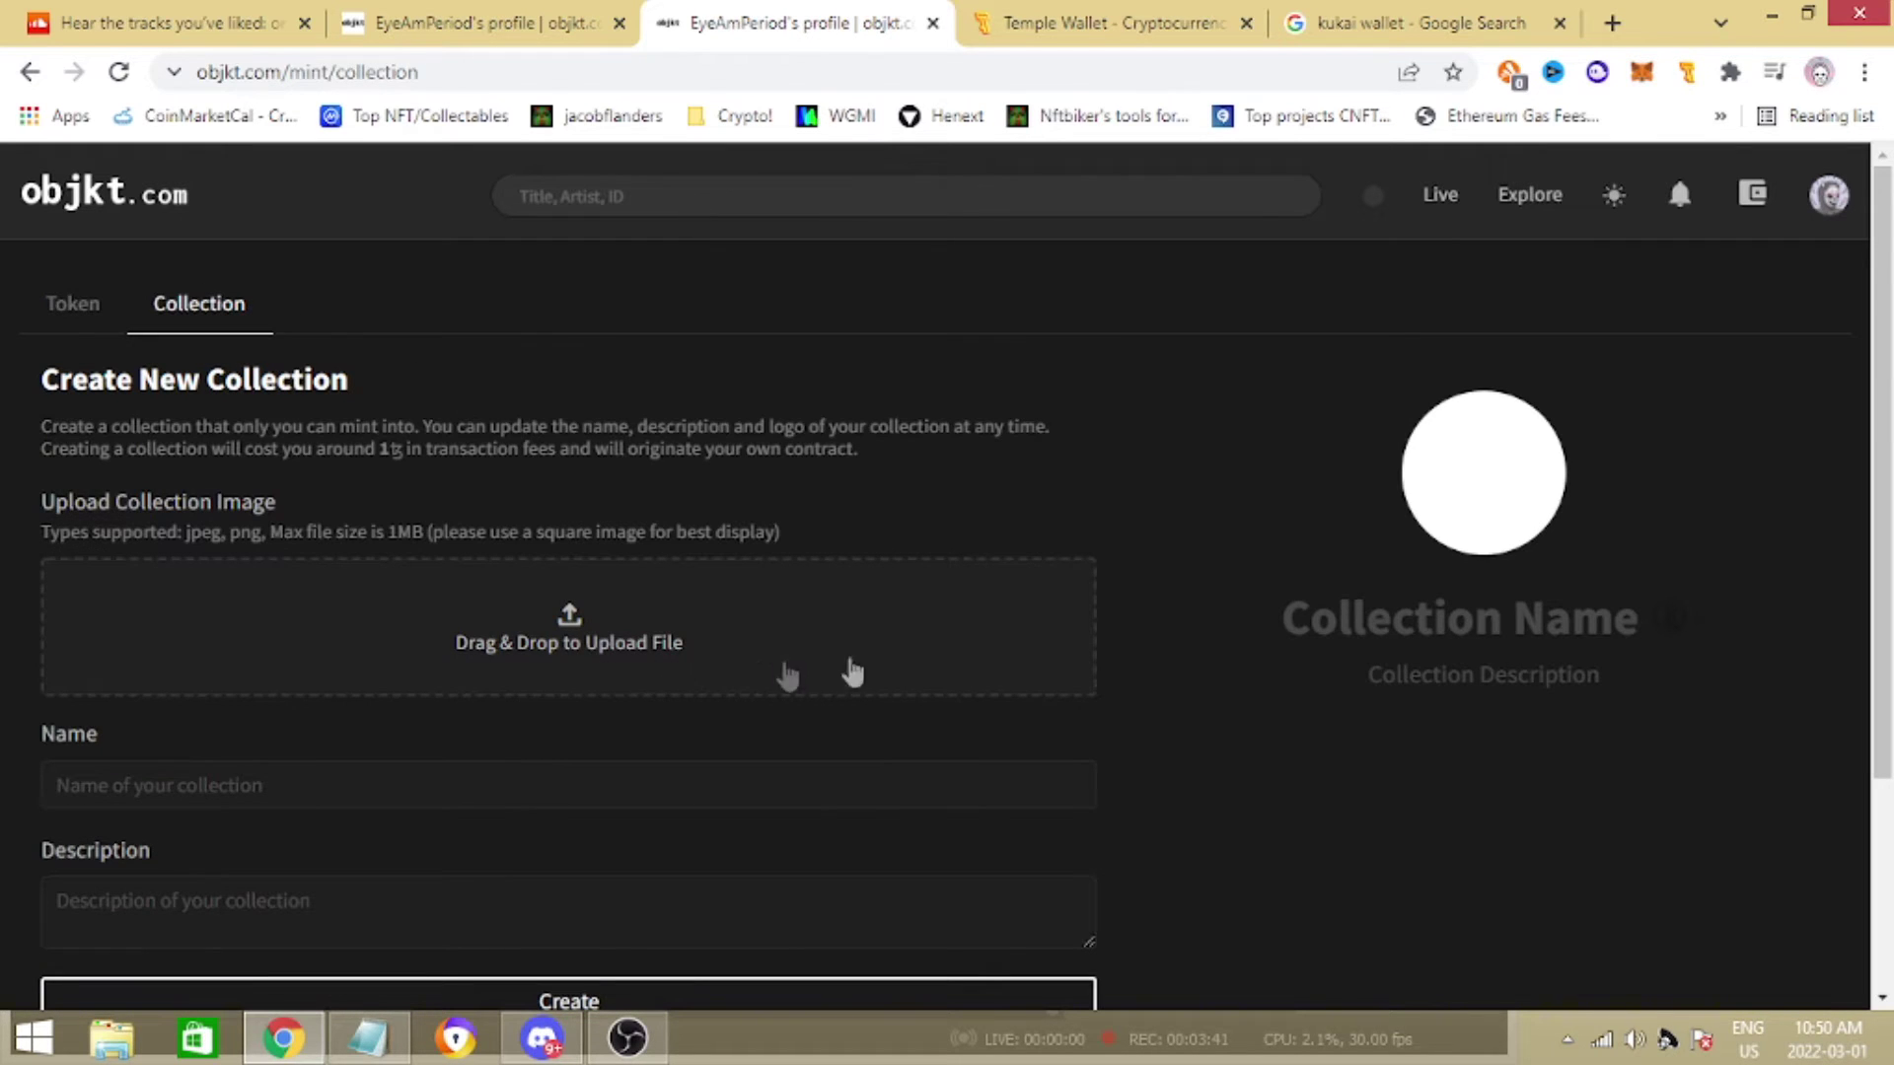
scroll(747, 592, "down", 2)
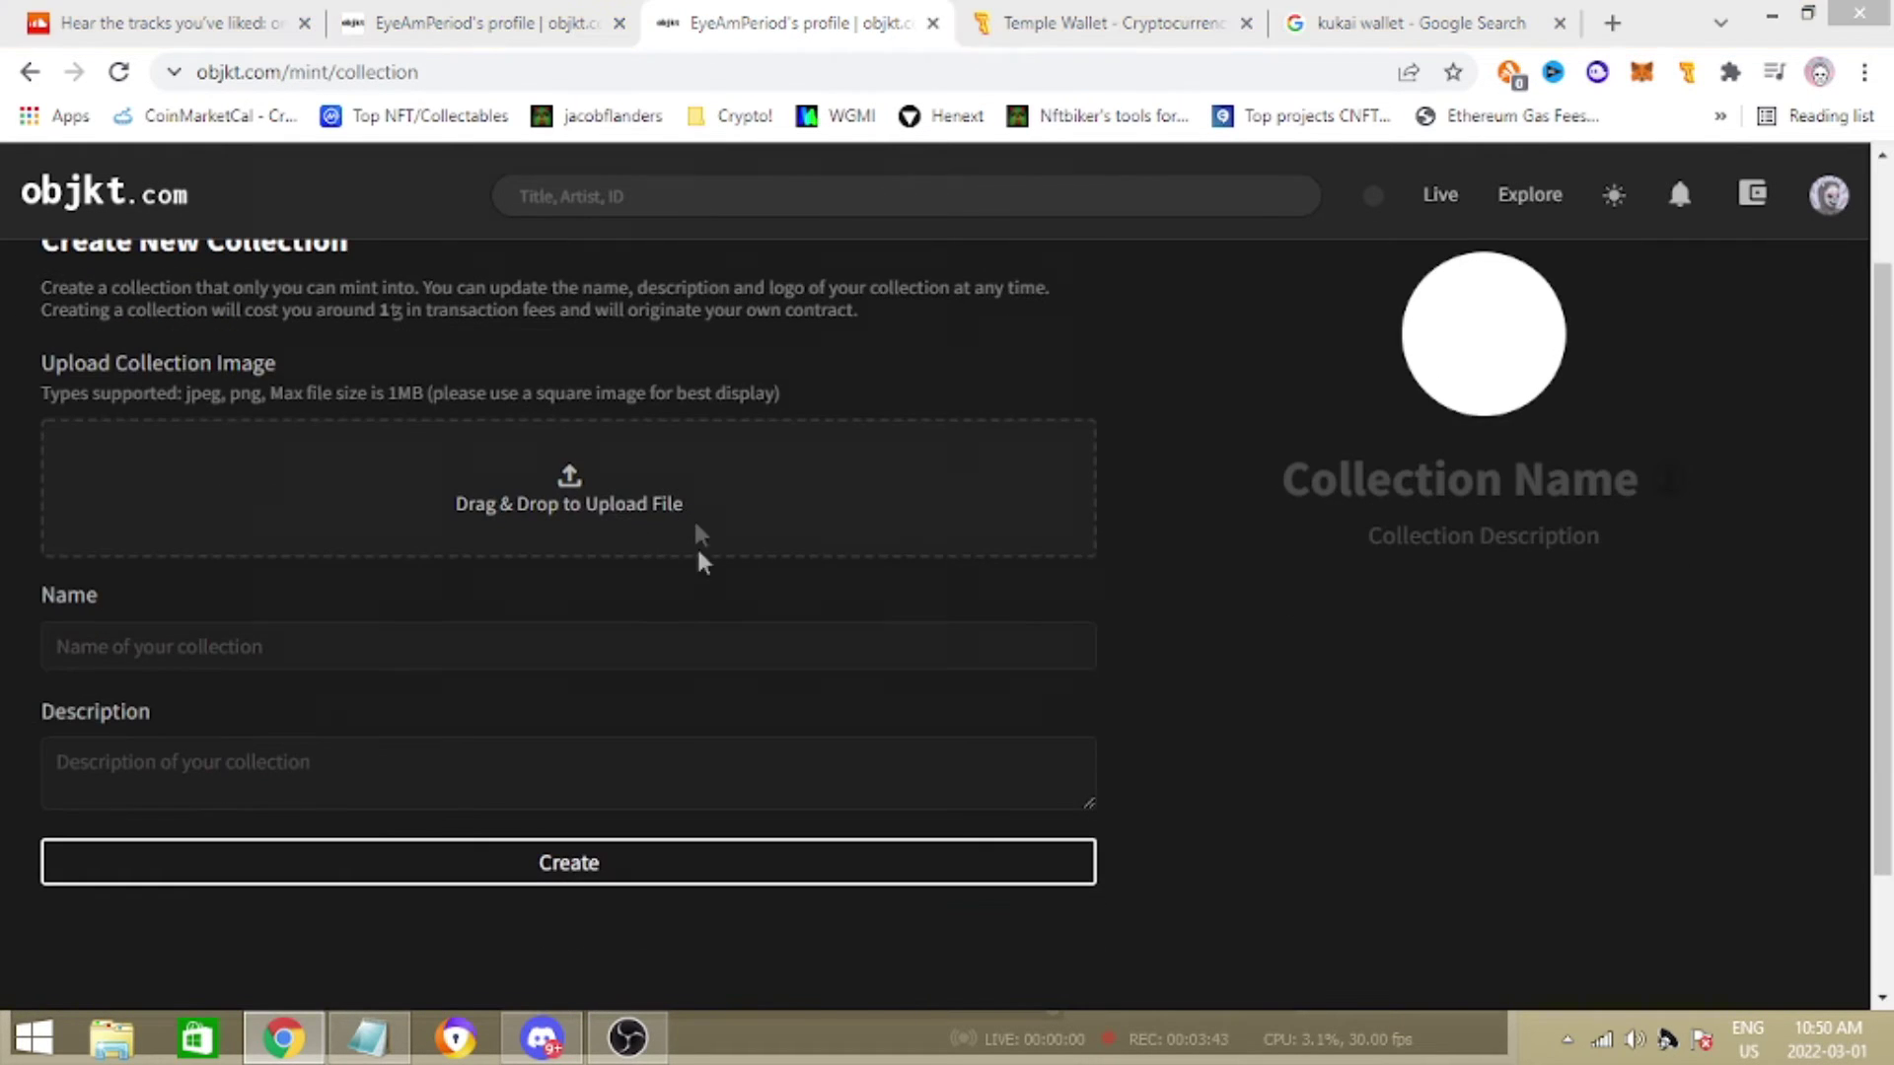
left_click(695, 521)
left_click(1127, 122)
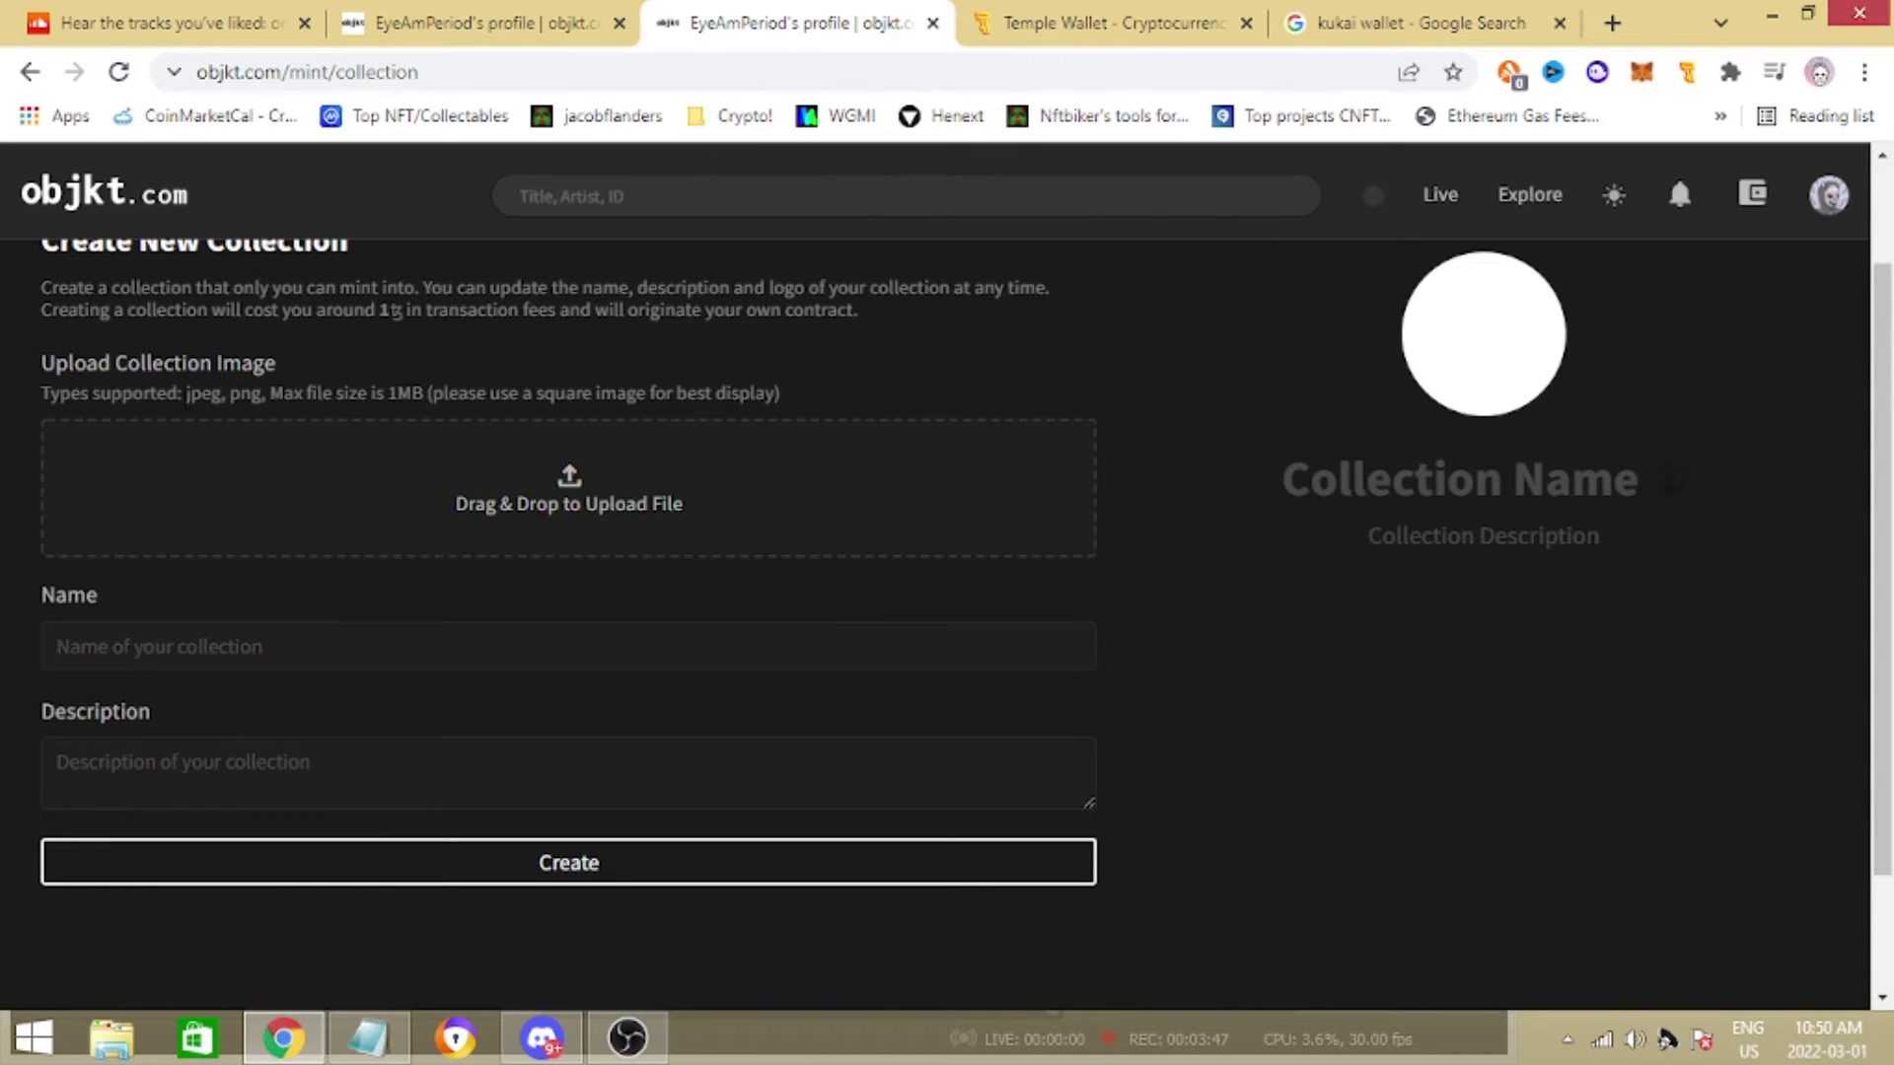
left_click_drag(190, 393, 424, 392)
left_click(353, 385)
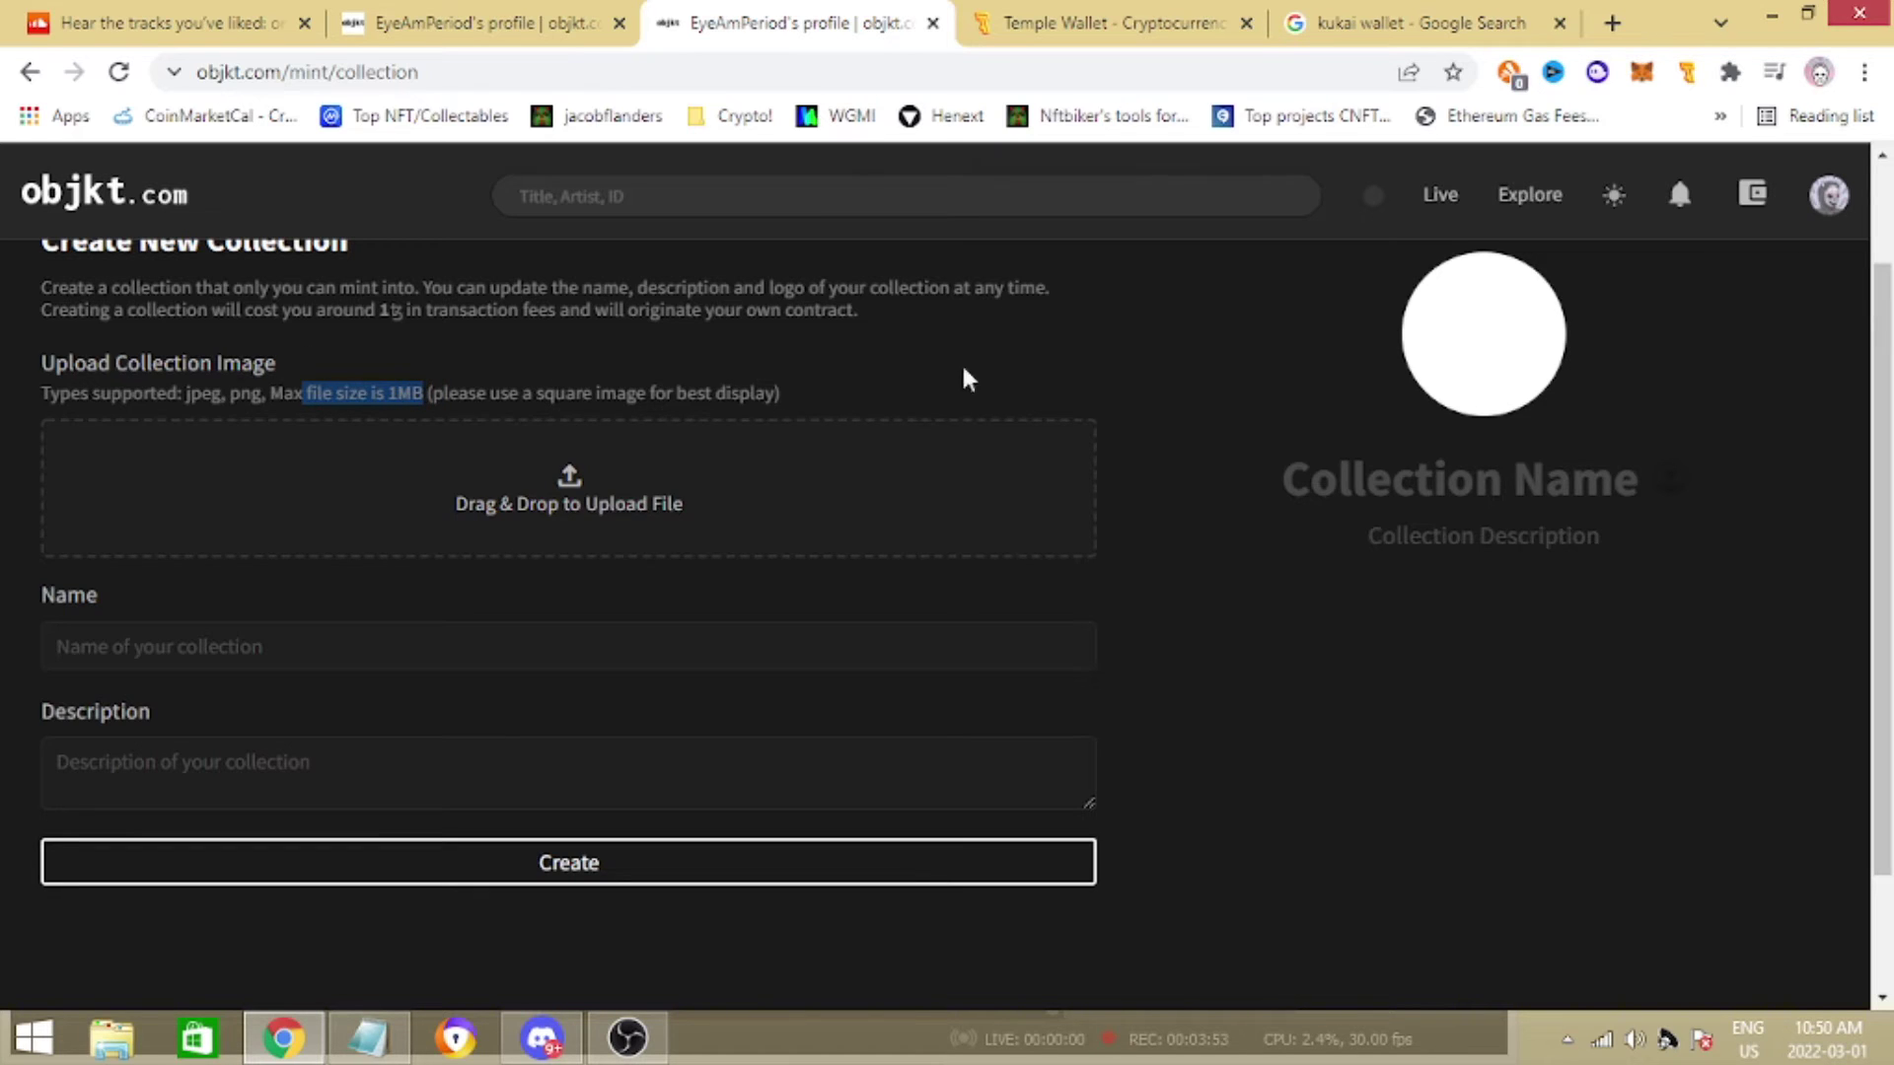
left_click(1062, 381)
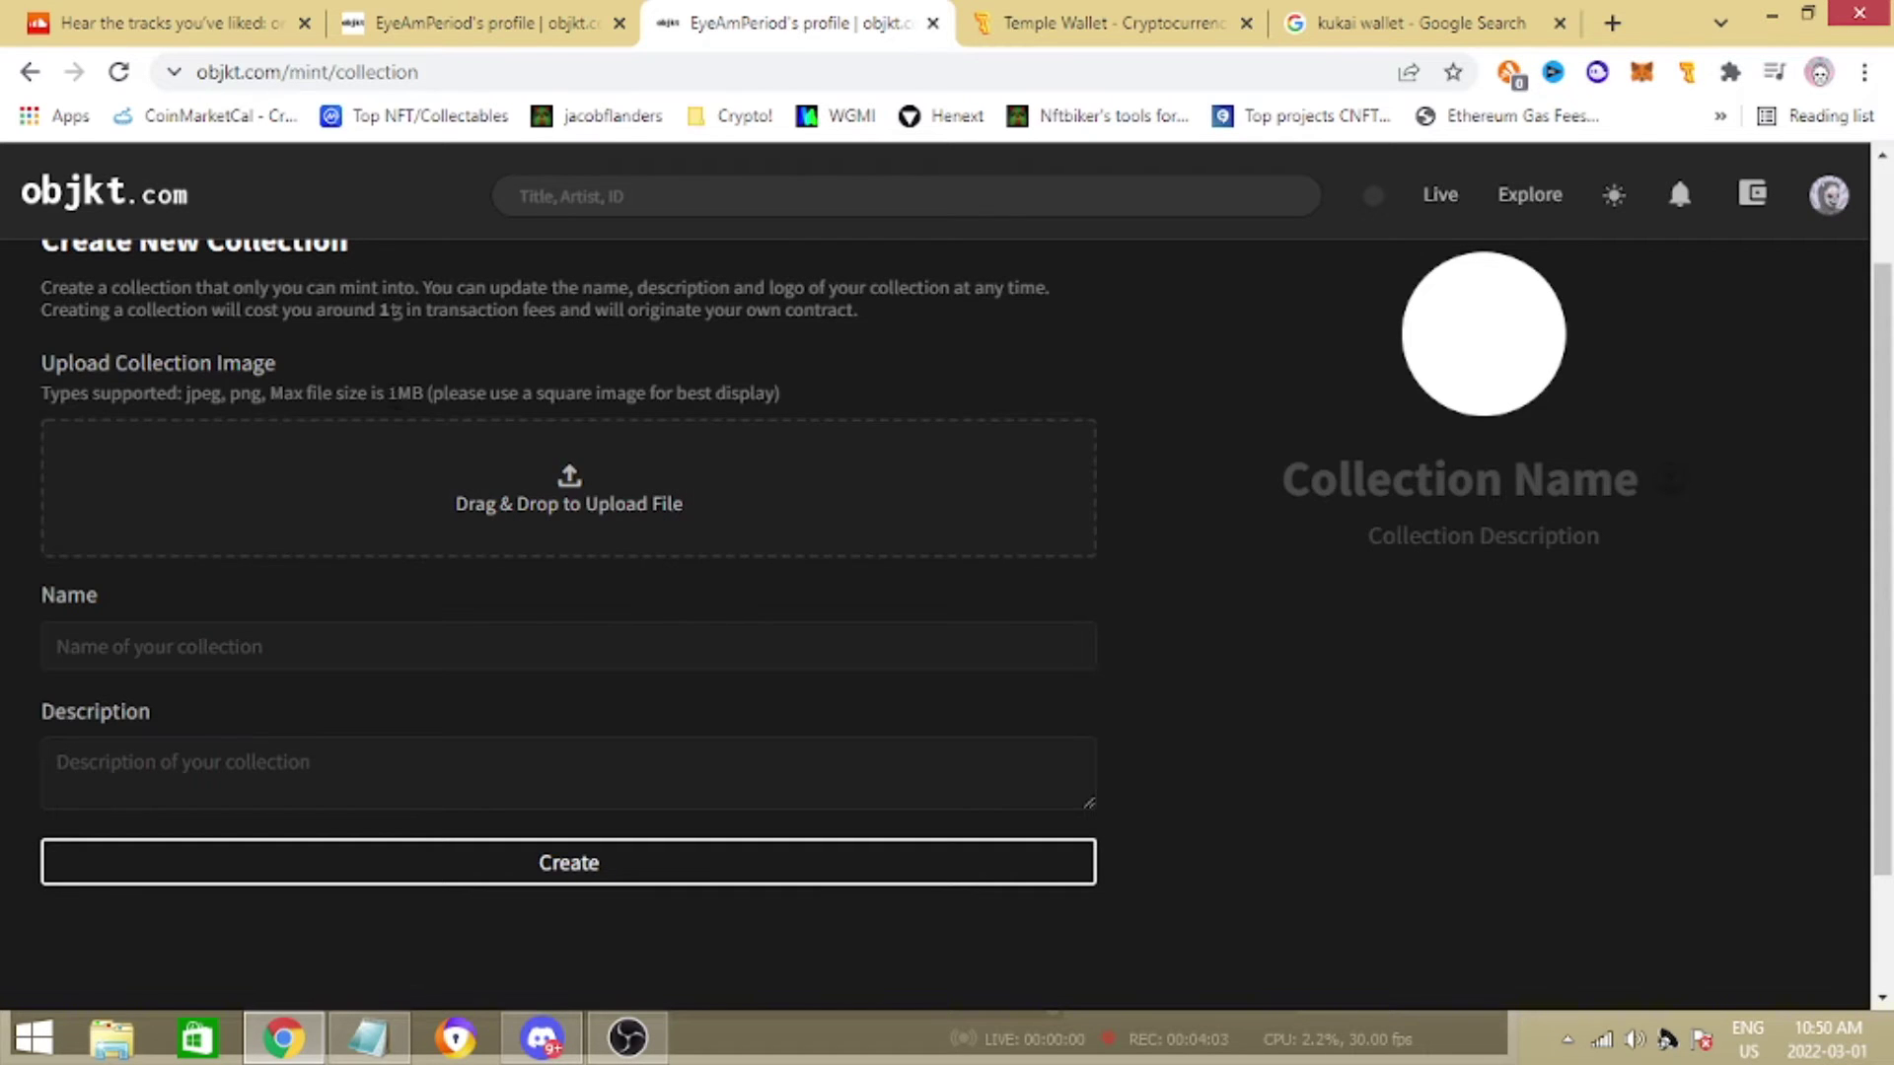
Cancel the collection image picker, enter the Description field, then go back to the profile.
left_click(665, 484)
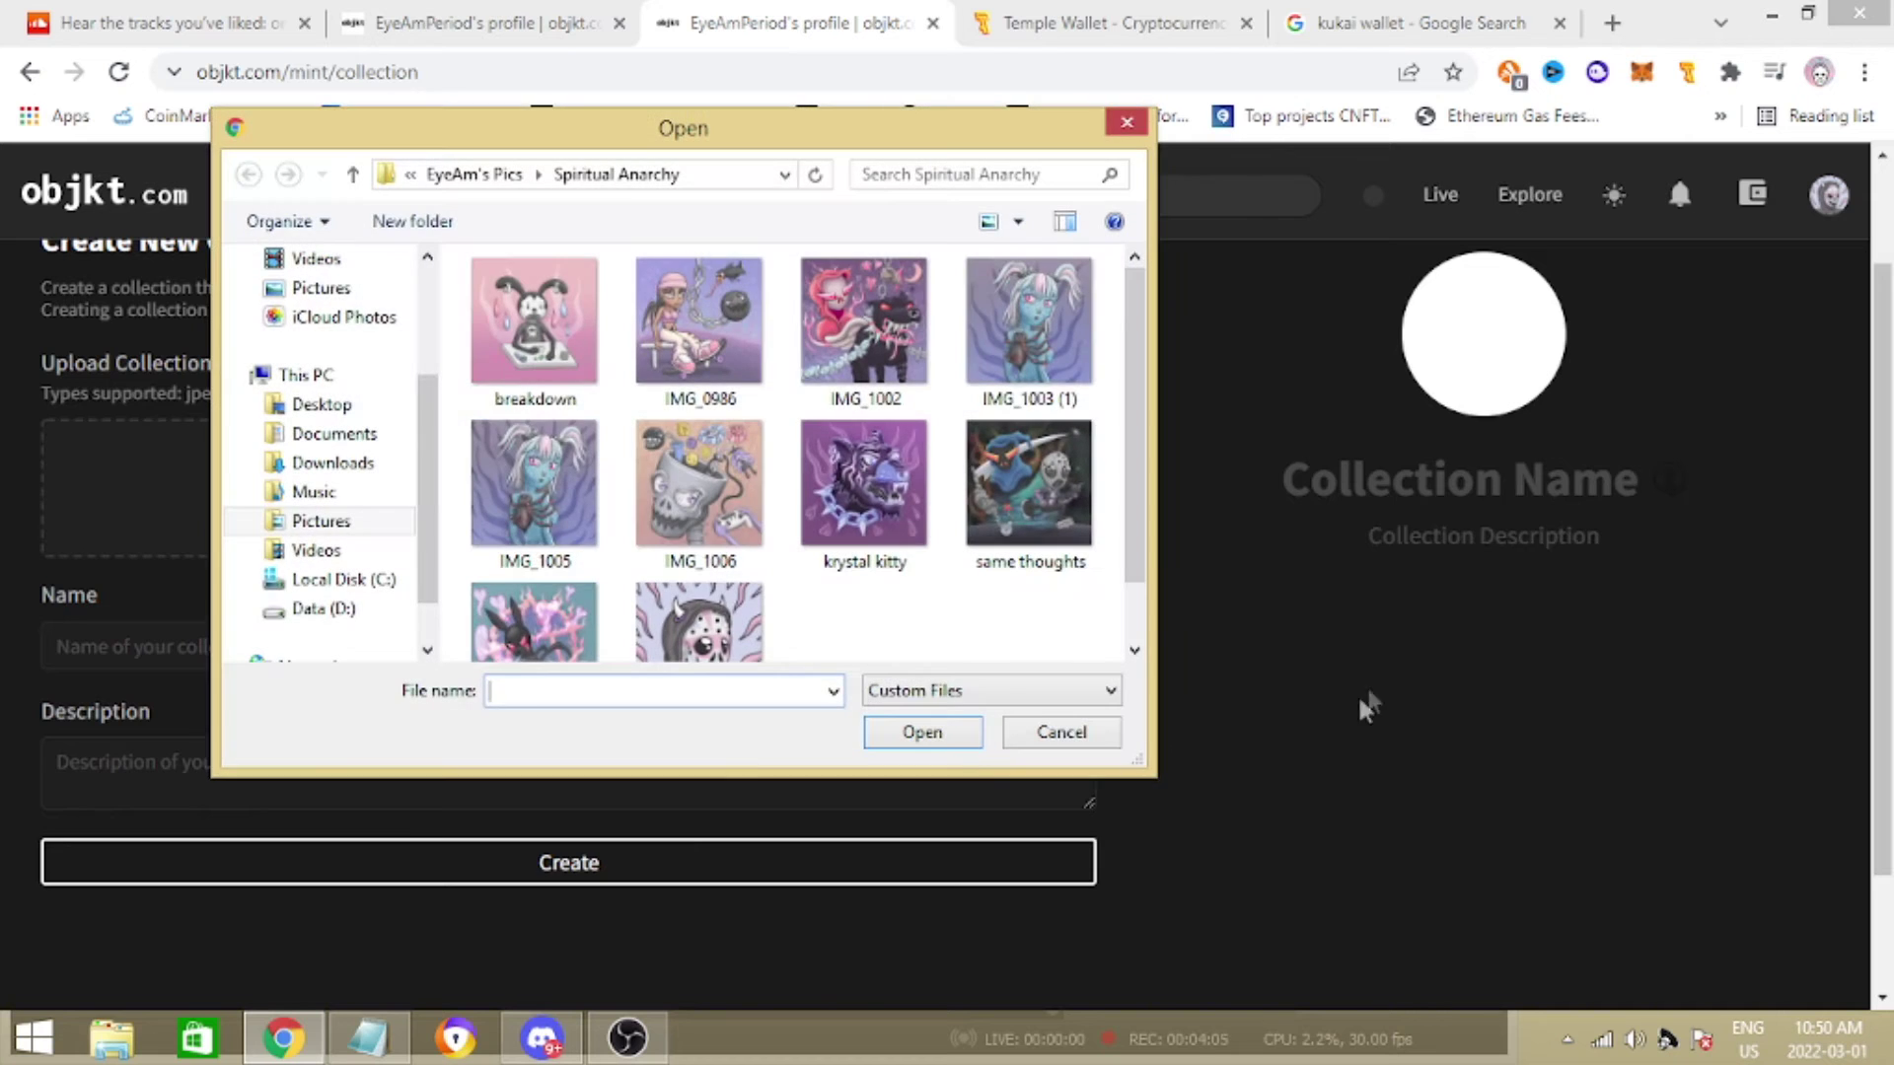
left_click(1125, 122)
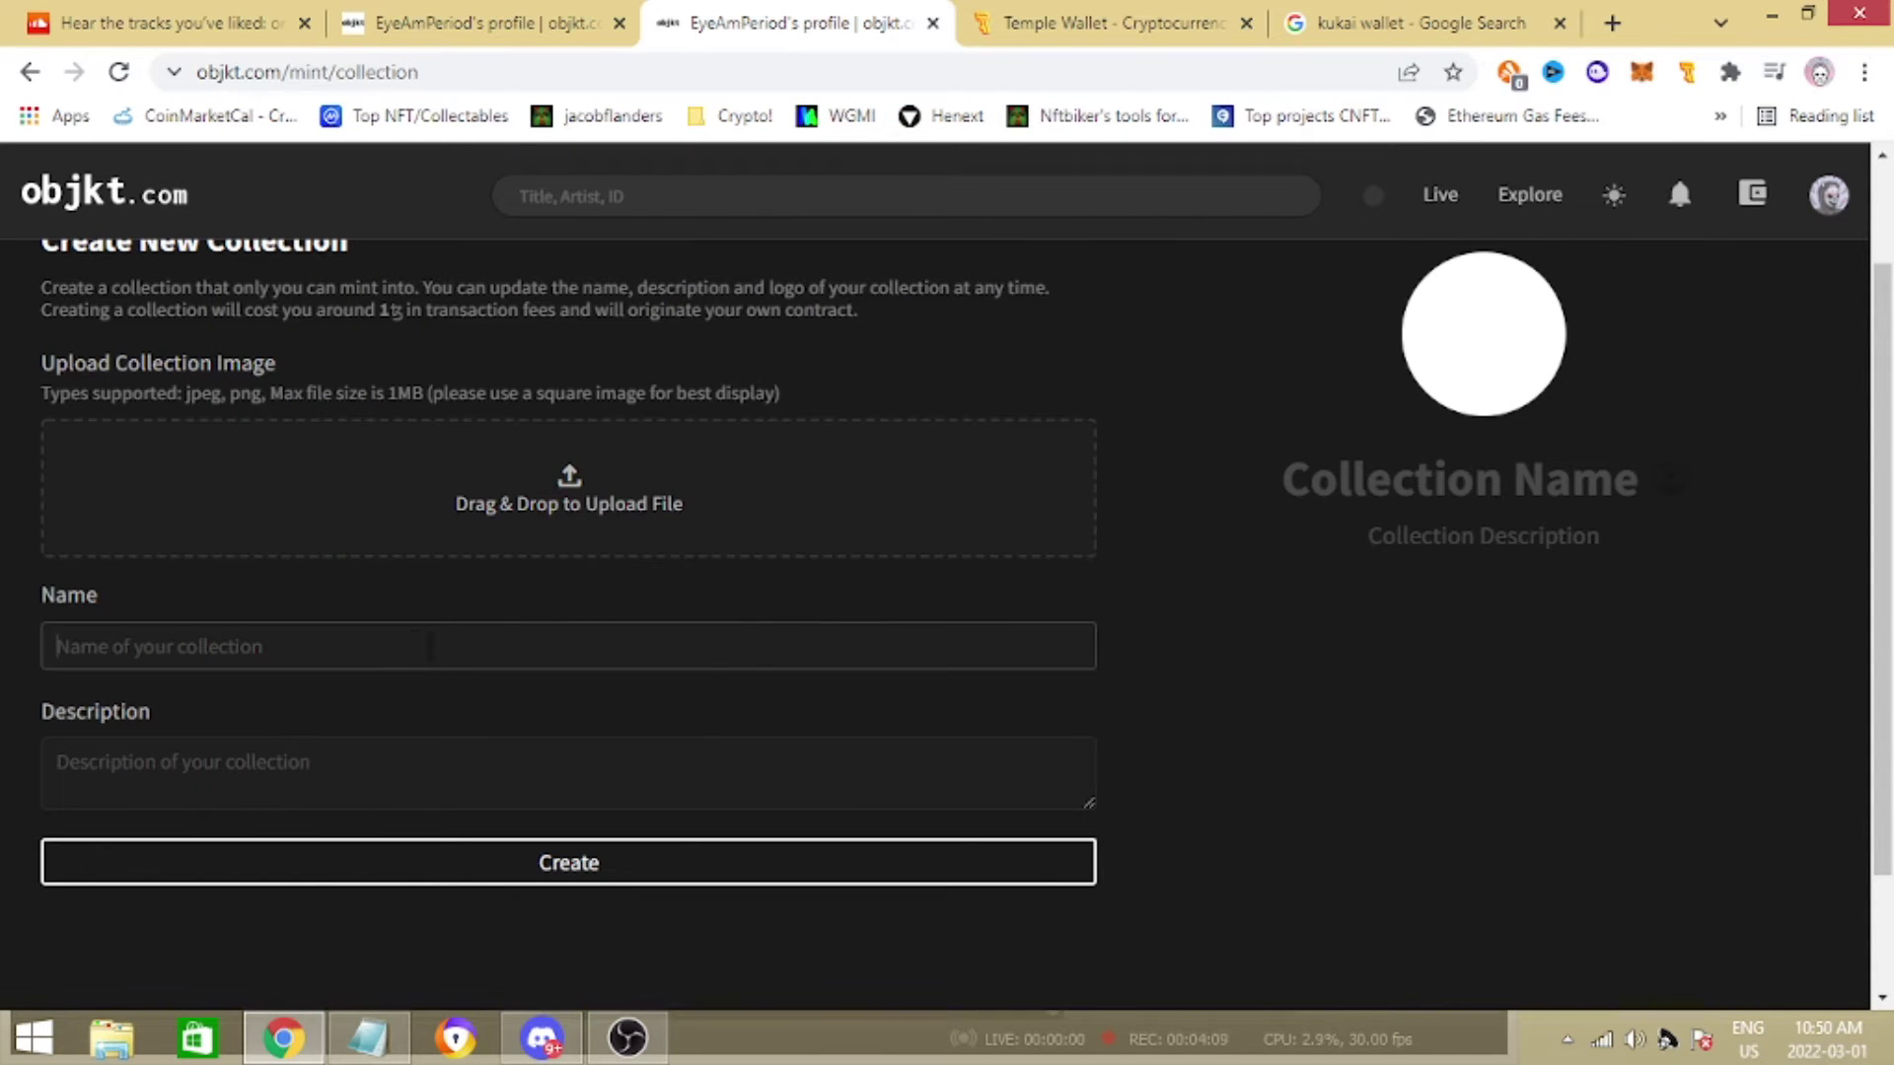
left_click(410, 750)
scroll(1224, 753, "up", 3)
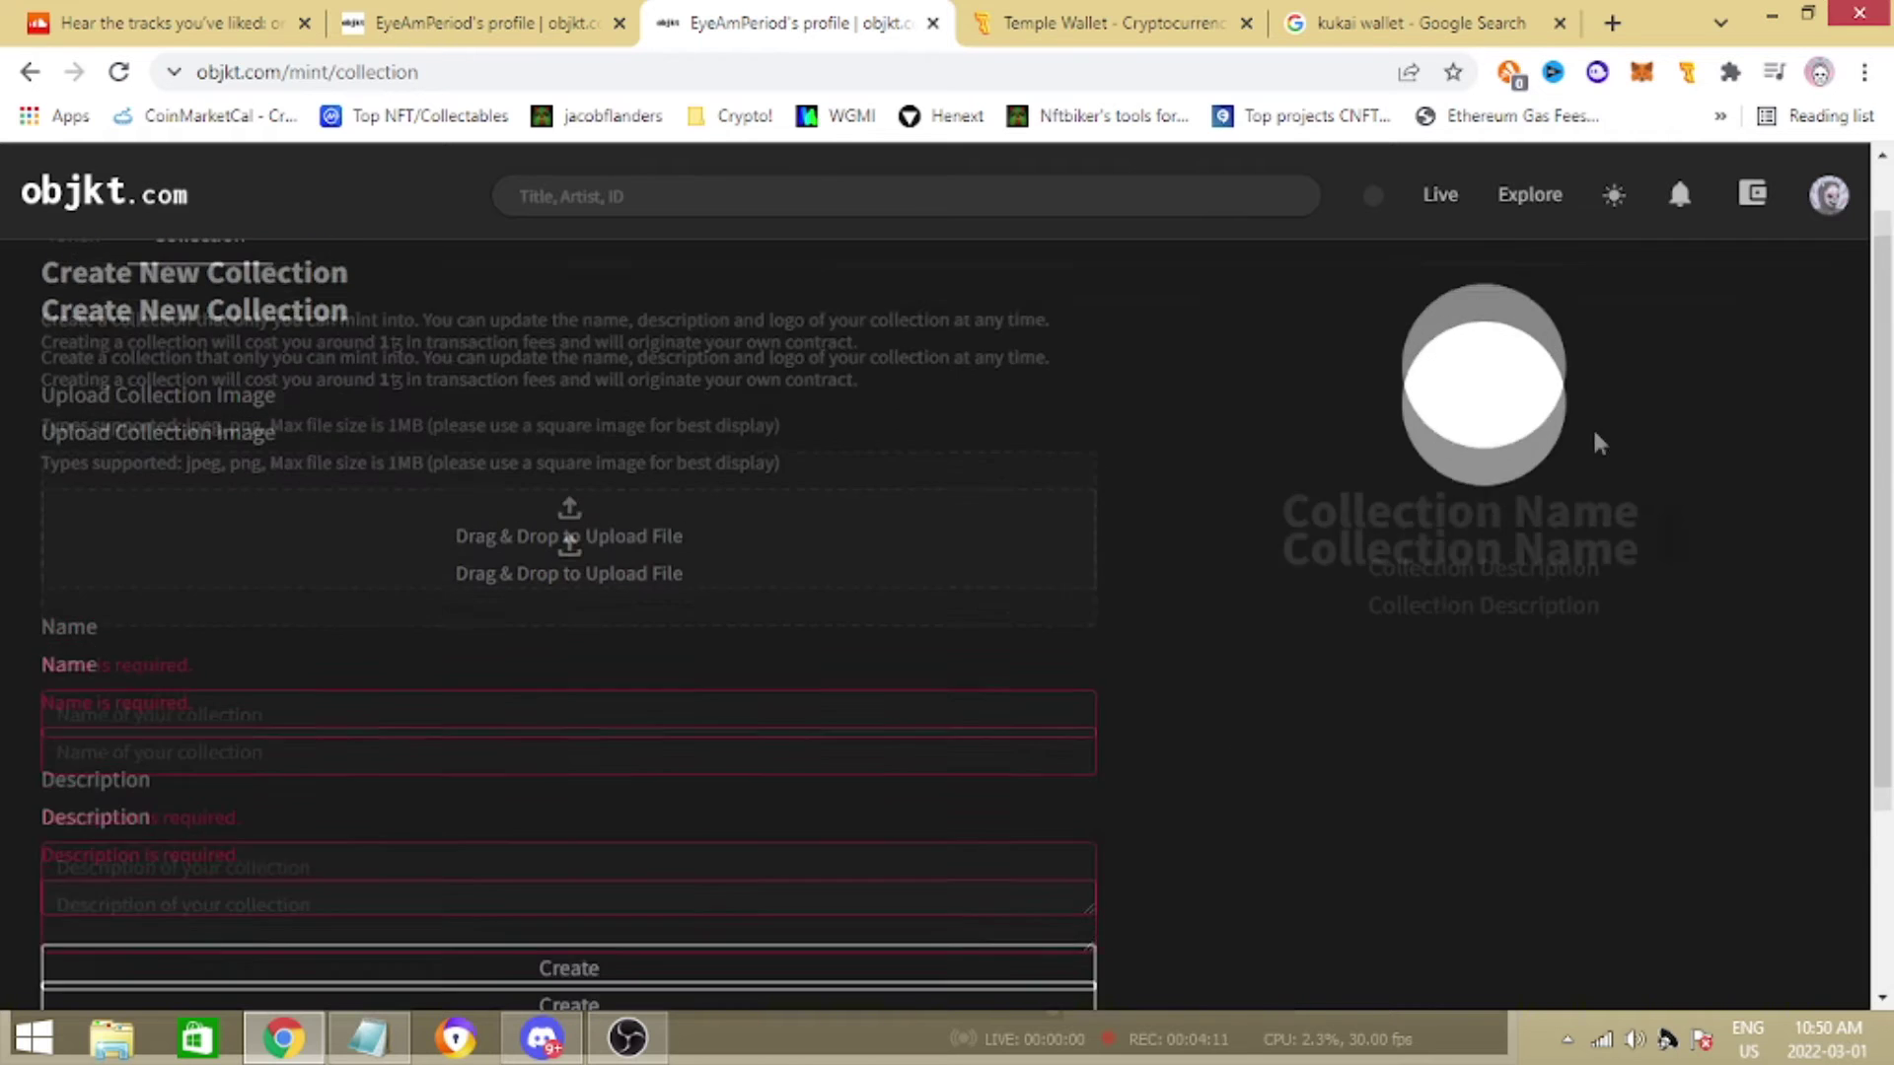
left_click(1829, 195)
left_click(1693, 267)
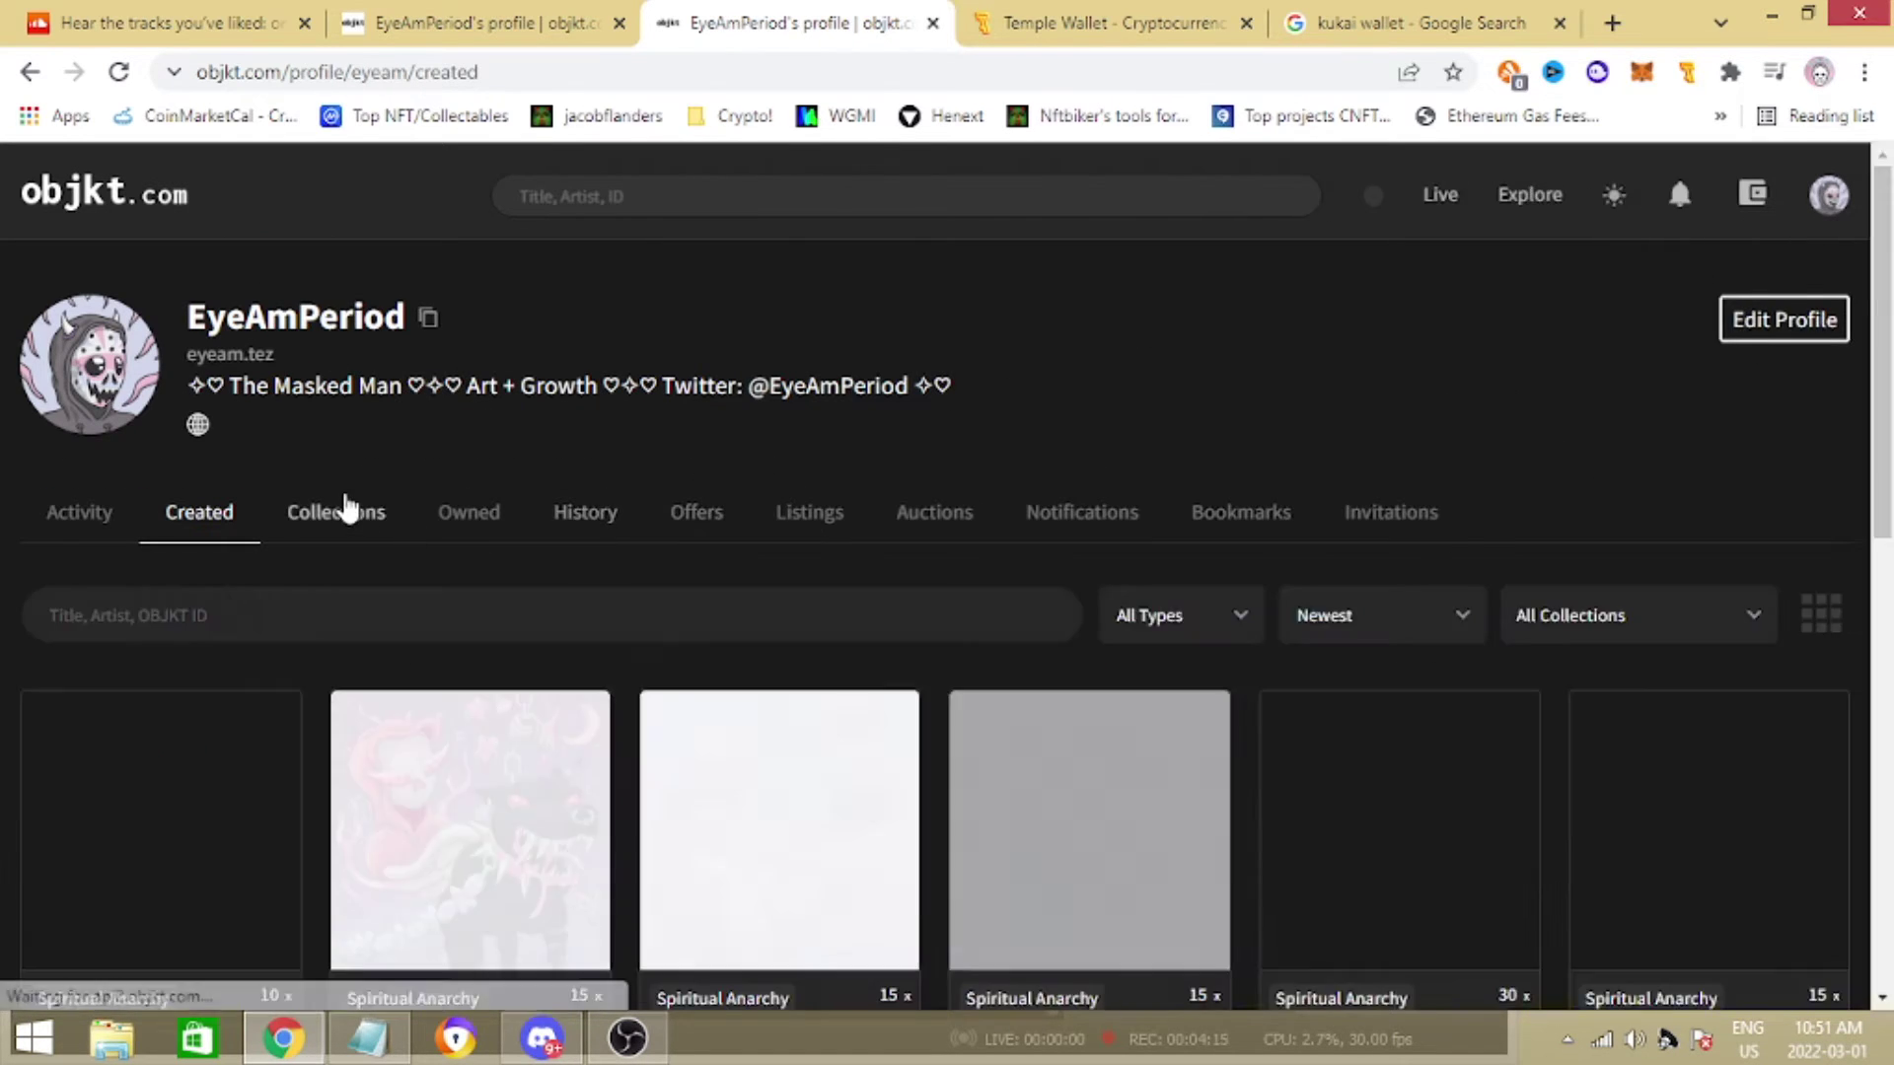
Open the Spiritual Anarchy collection page, highlight its title and description, then open the account menu.
left_click(336, 507)
left_click(138, 706)
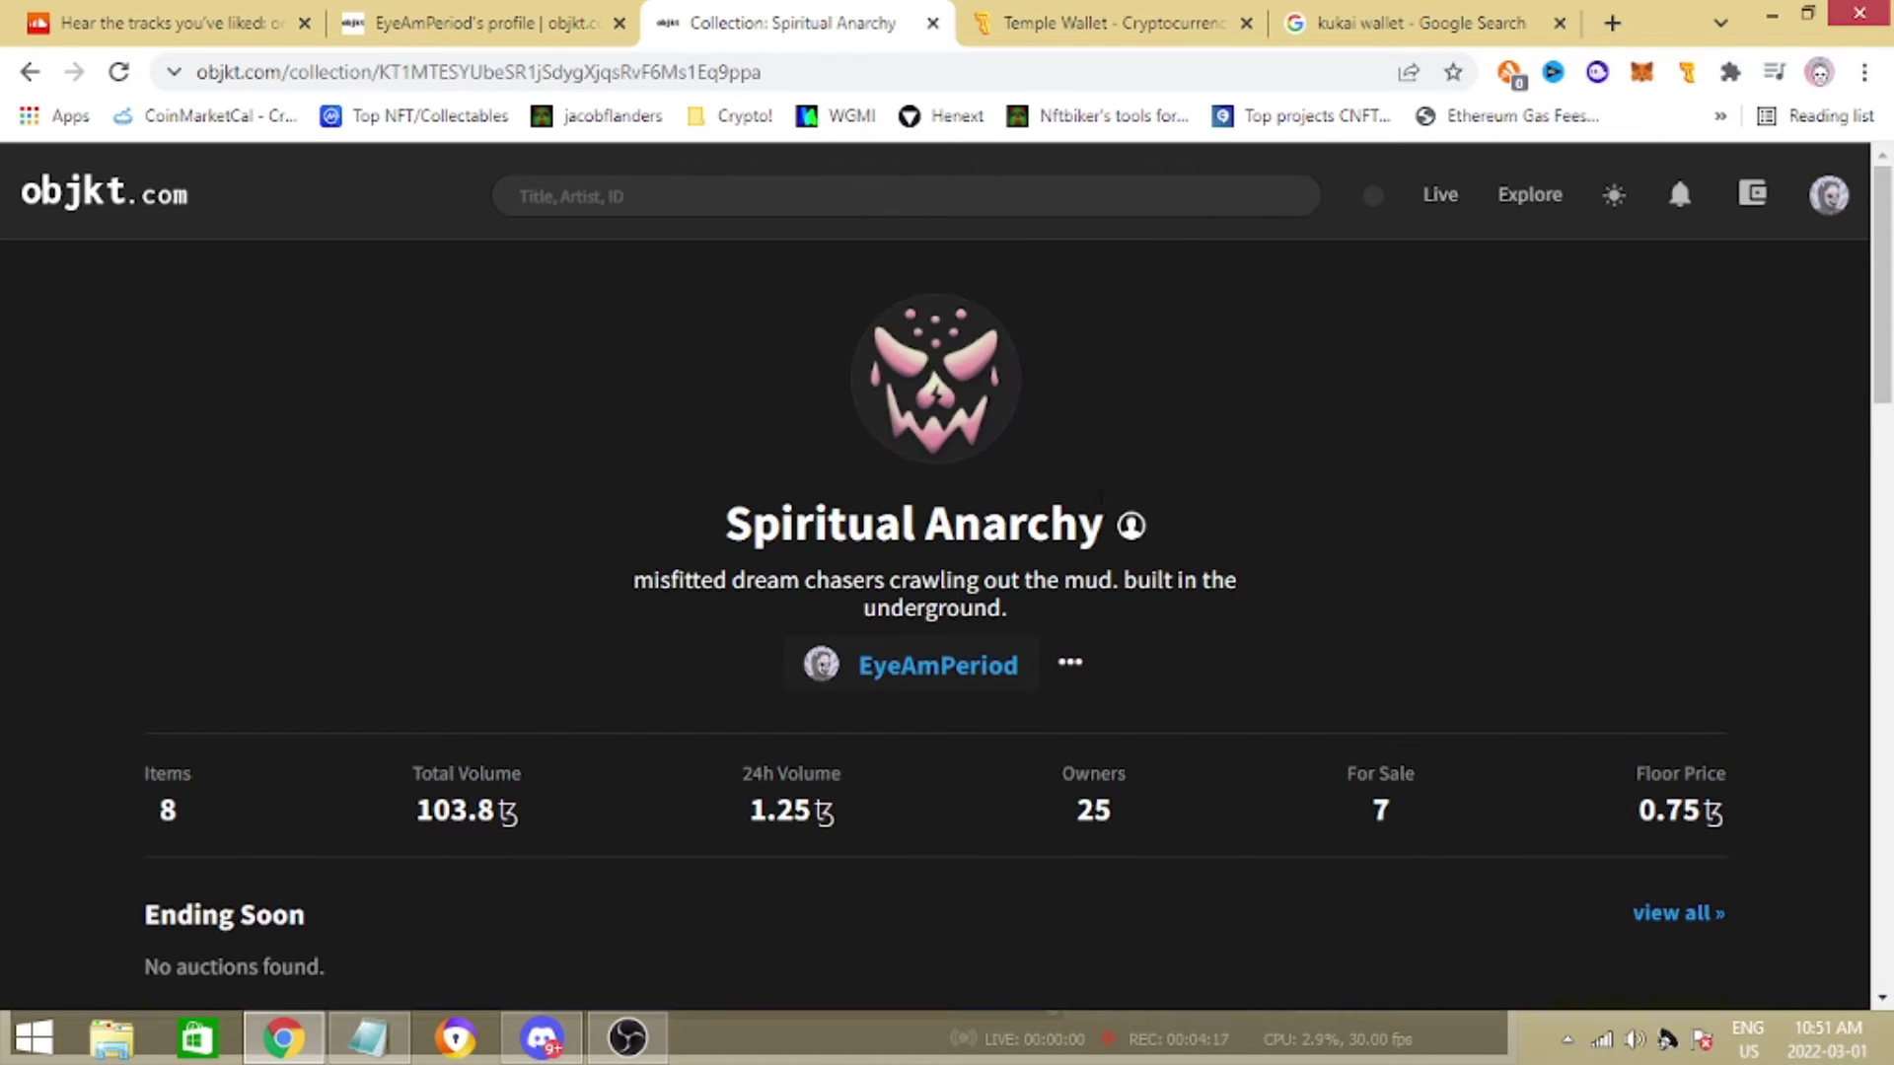
left_click_drag(1170, 519, 738, 497)
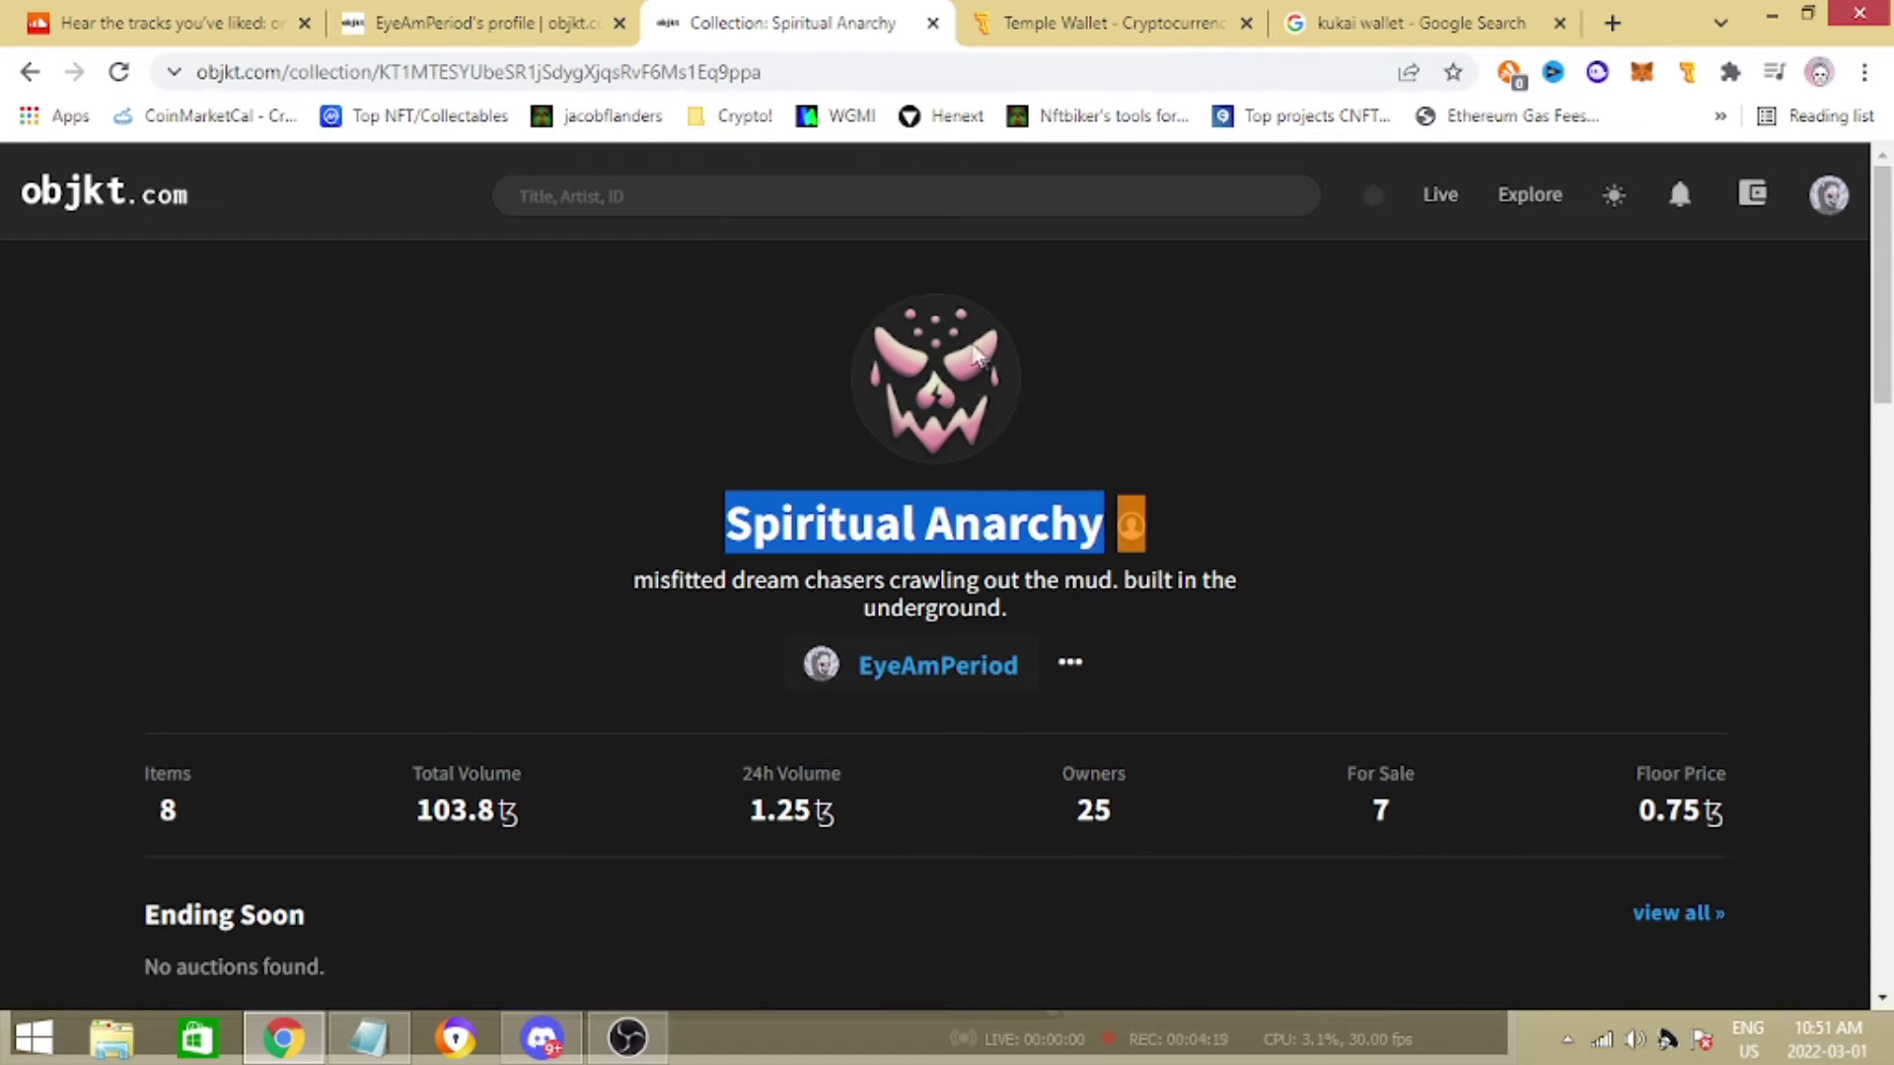
left_click(1480, 468)
left_click_drag(631, 589, 1285, 609)
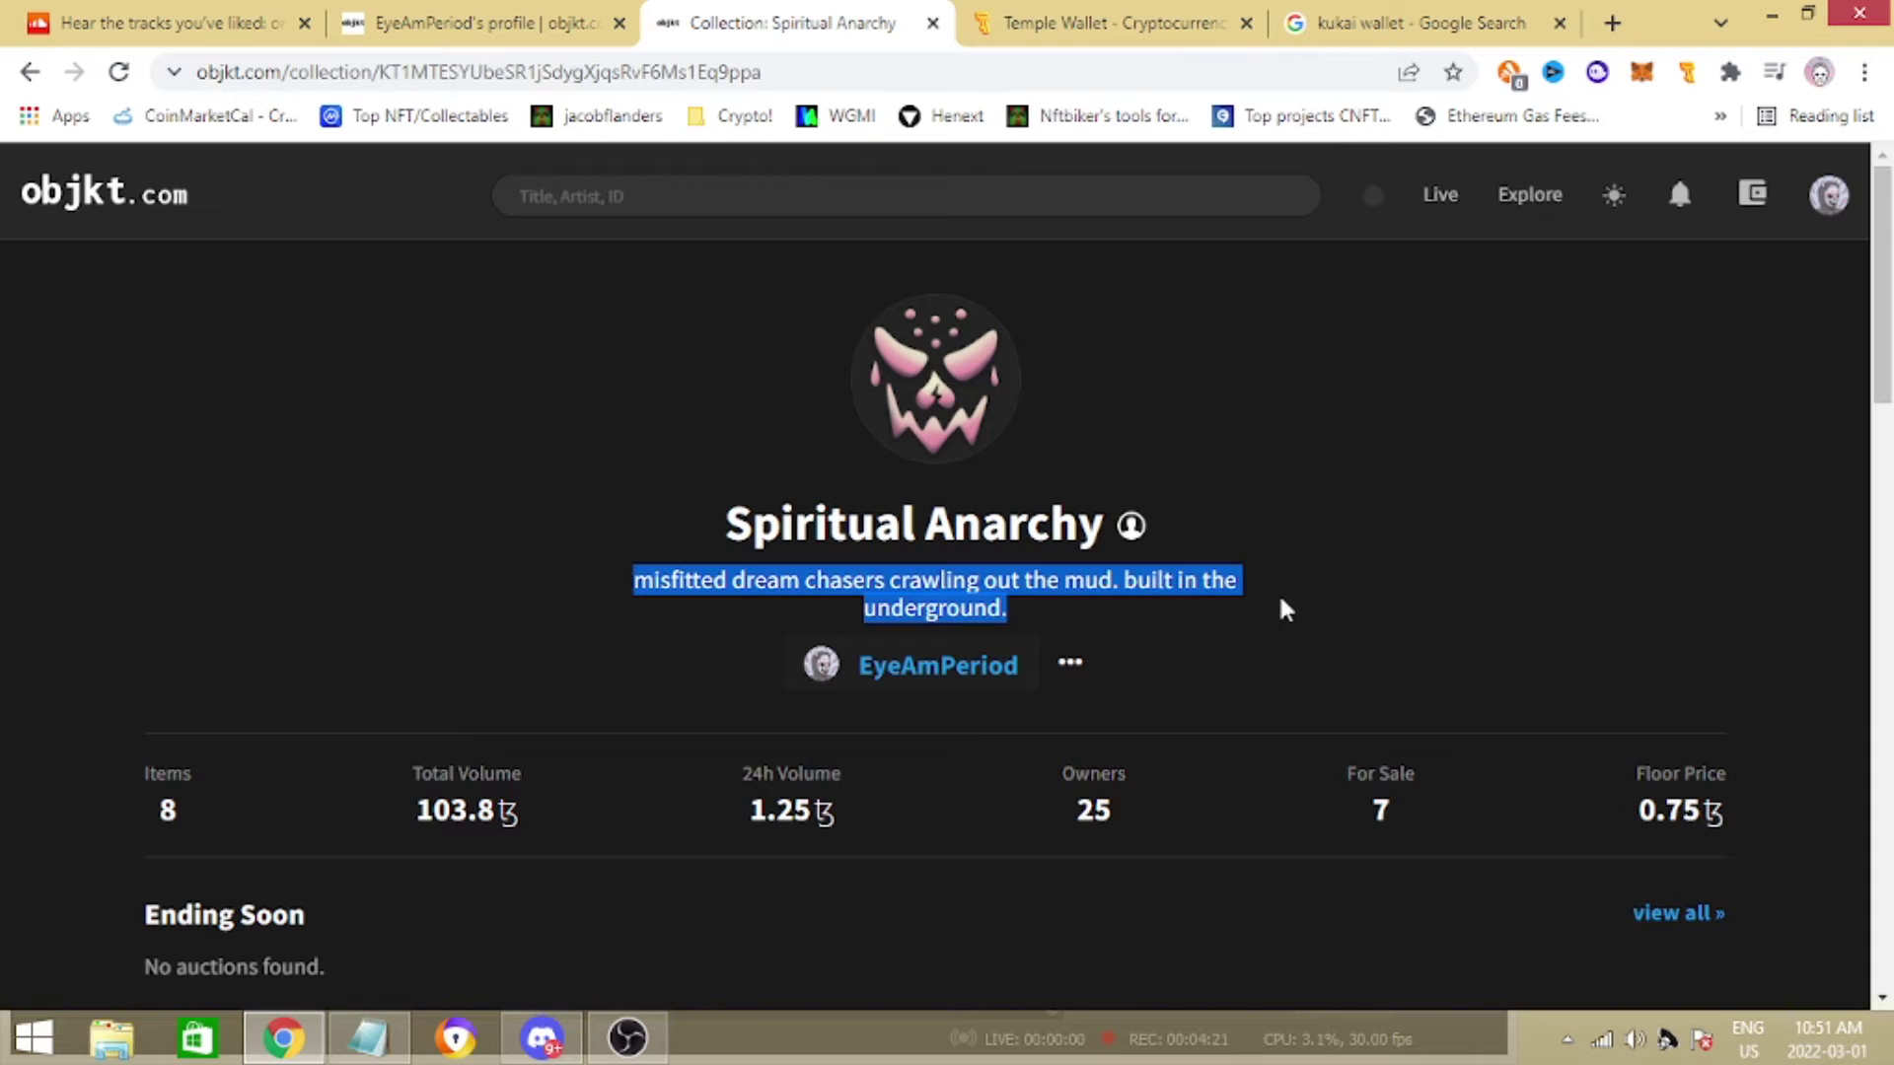
left_click(1584, 537)
scroll(1168, 405, "down", 4)
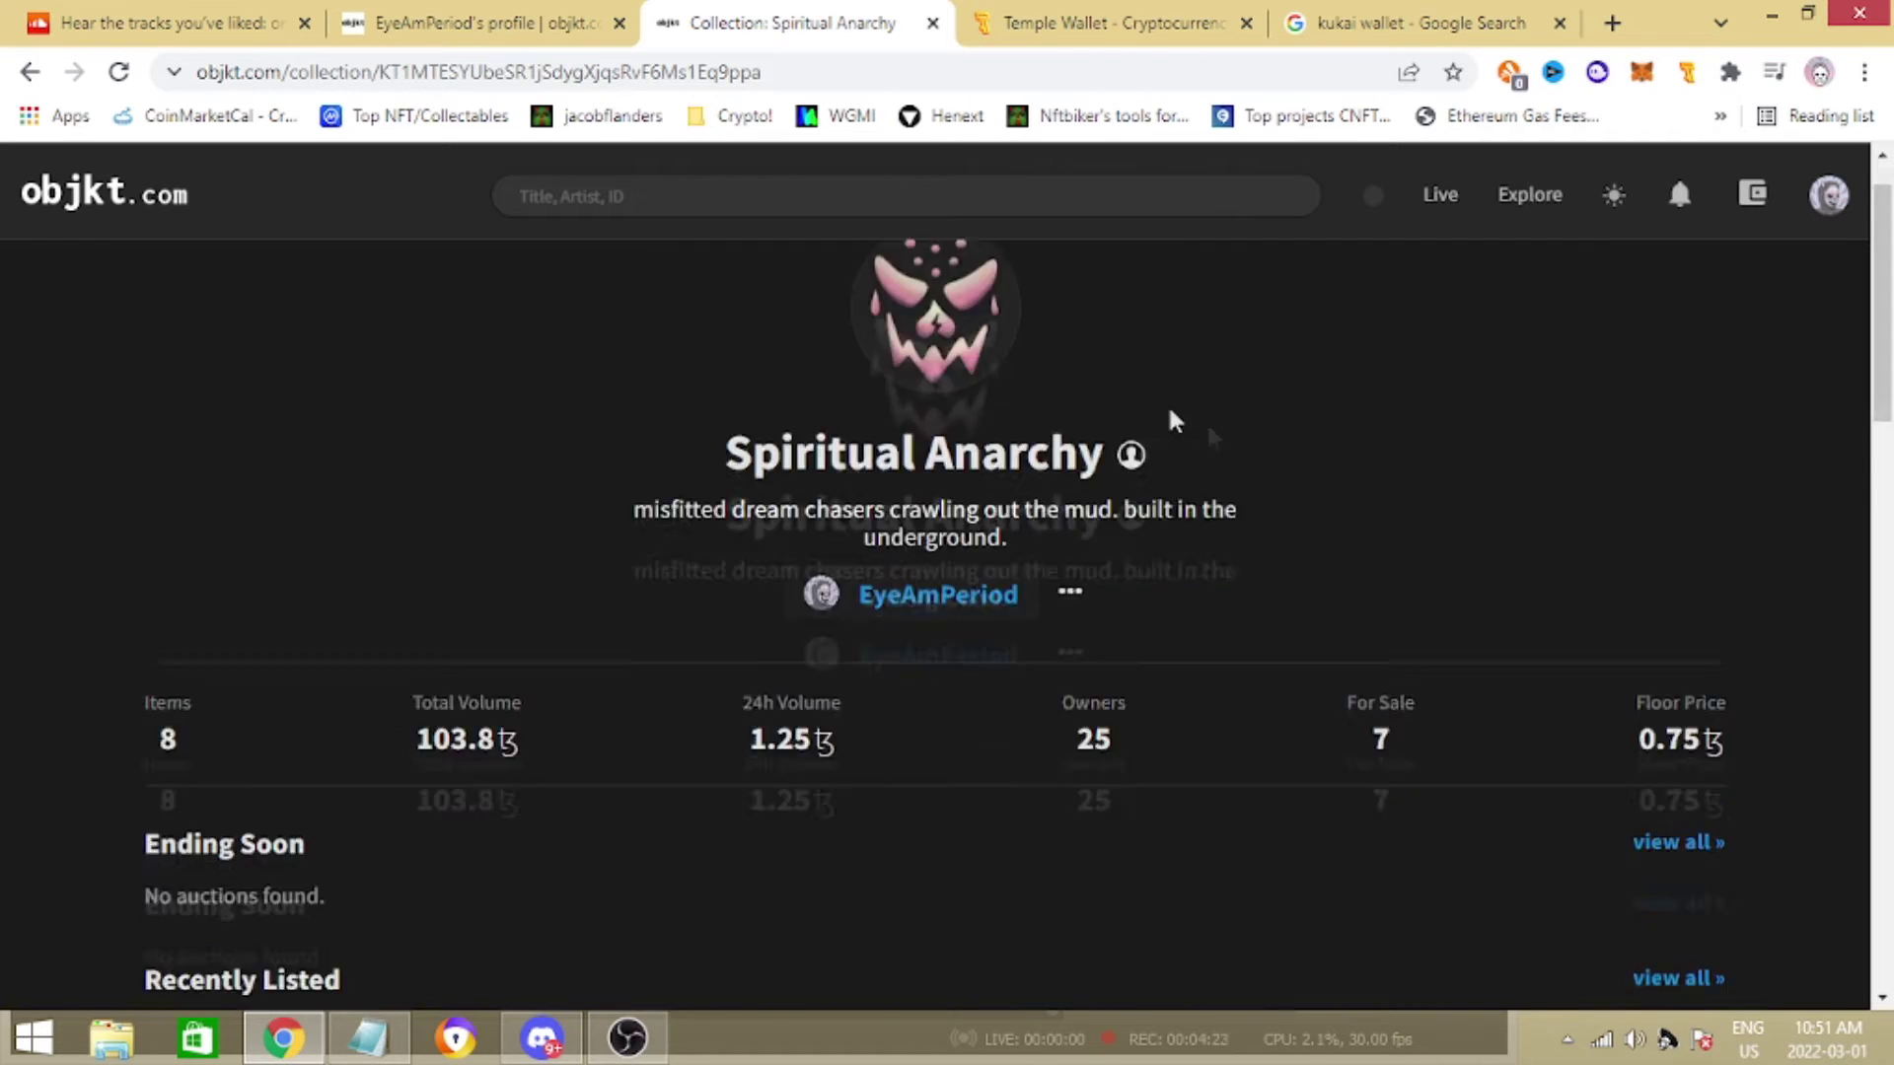
scroll(1411, 355, "up", 3)
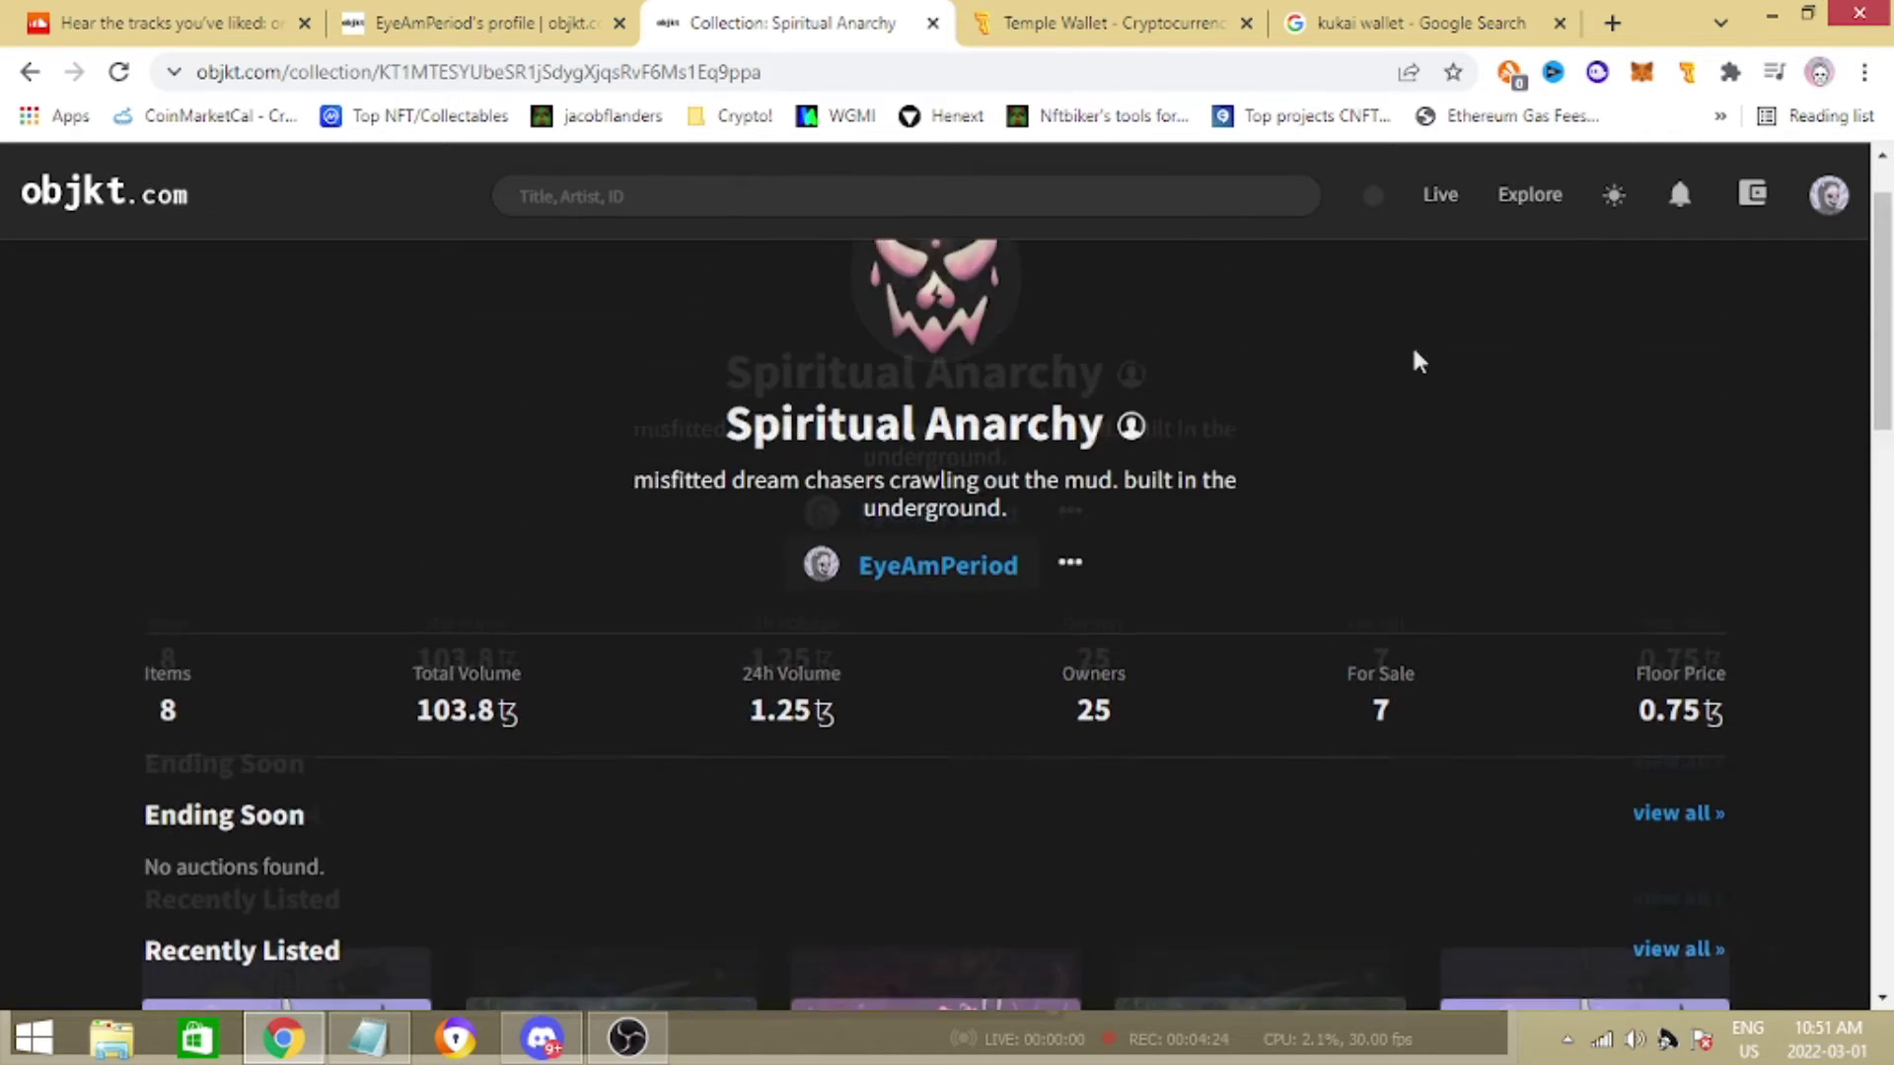
left_click(1829, 195)
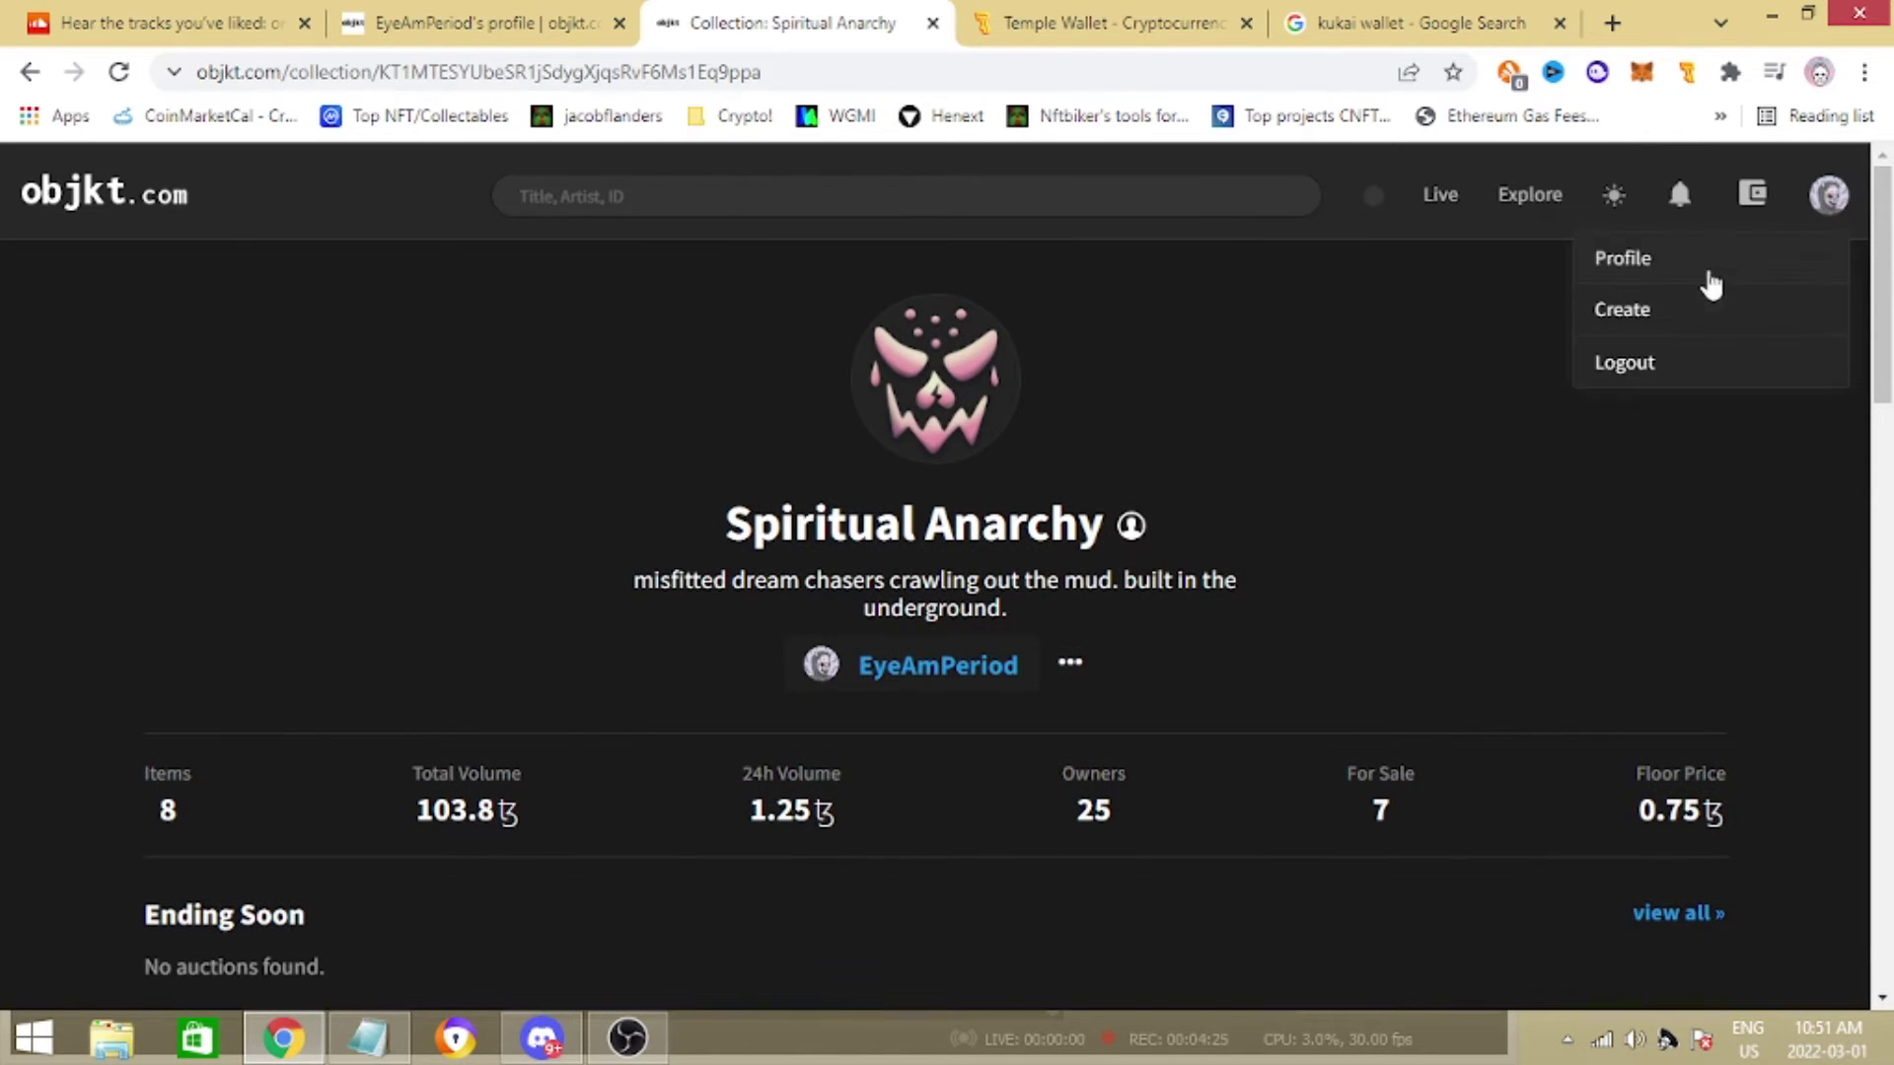
Start a new token with artwork IMG_1006.PNG and the title 'Games In My Head'.
left_click(1675, 314)
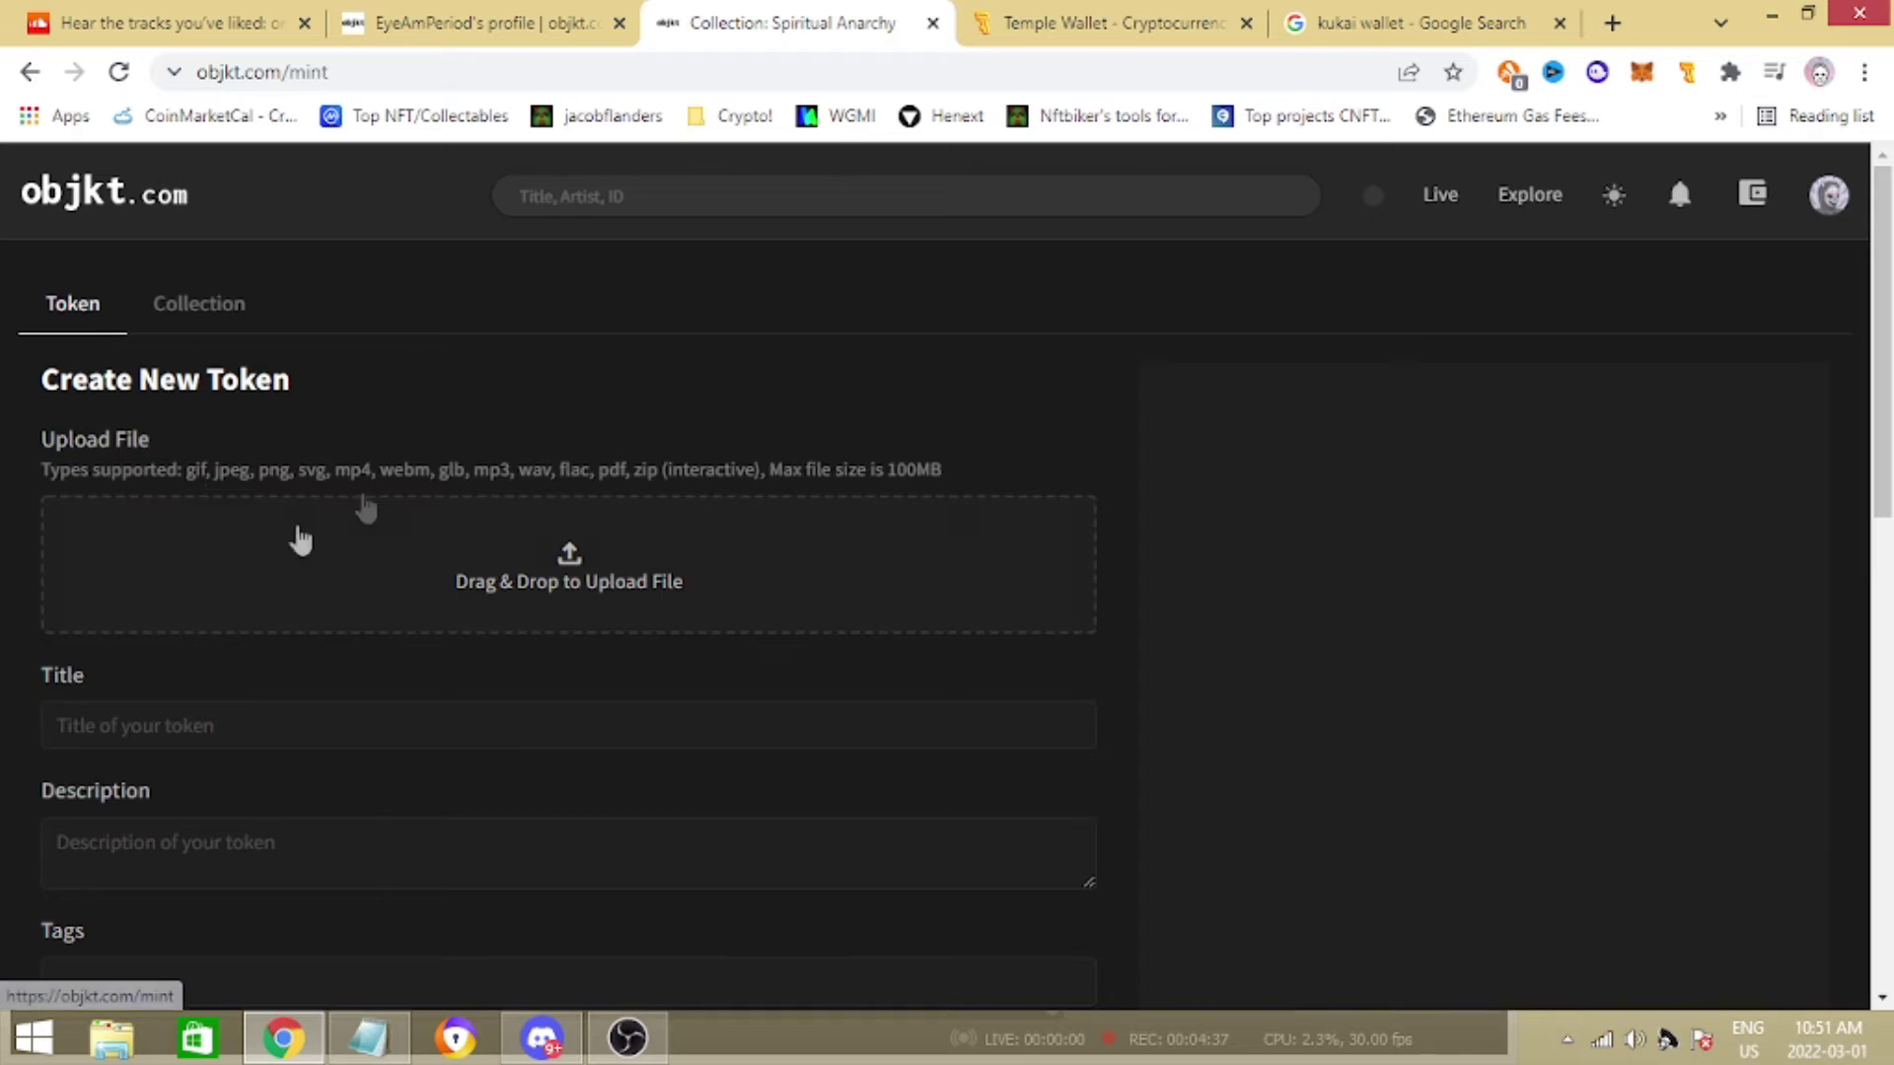
left_click(647, 583)
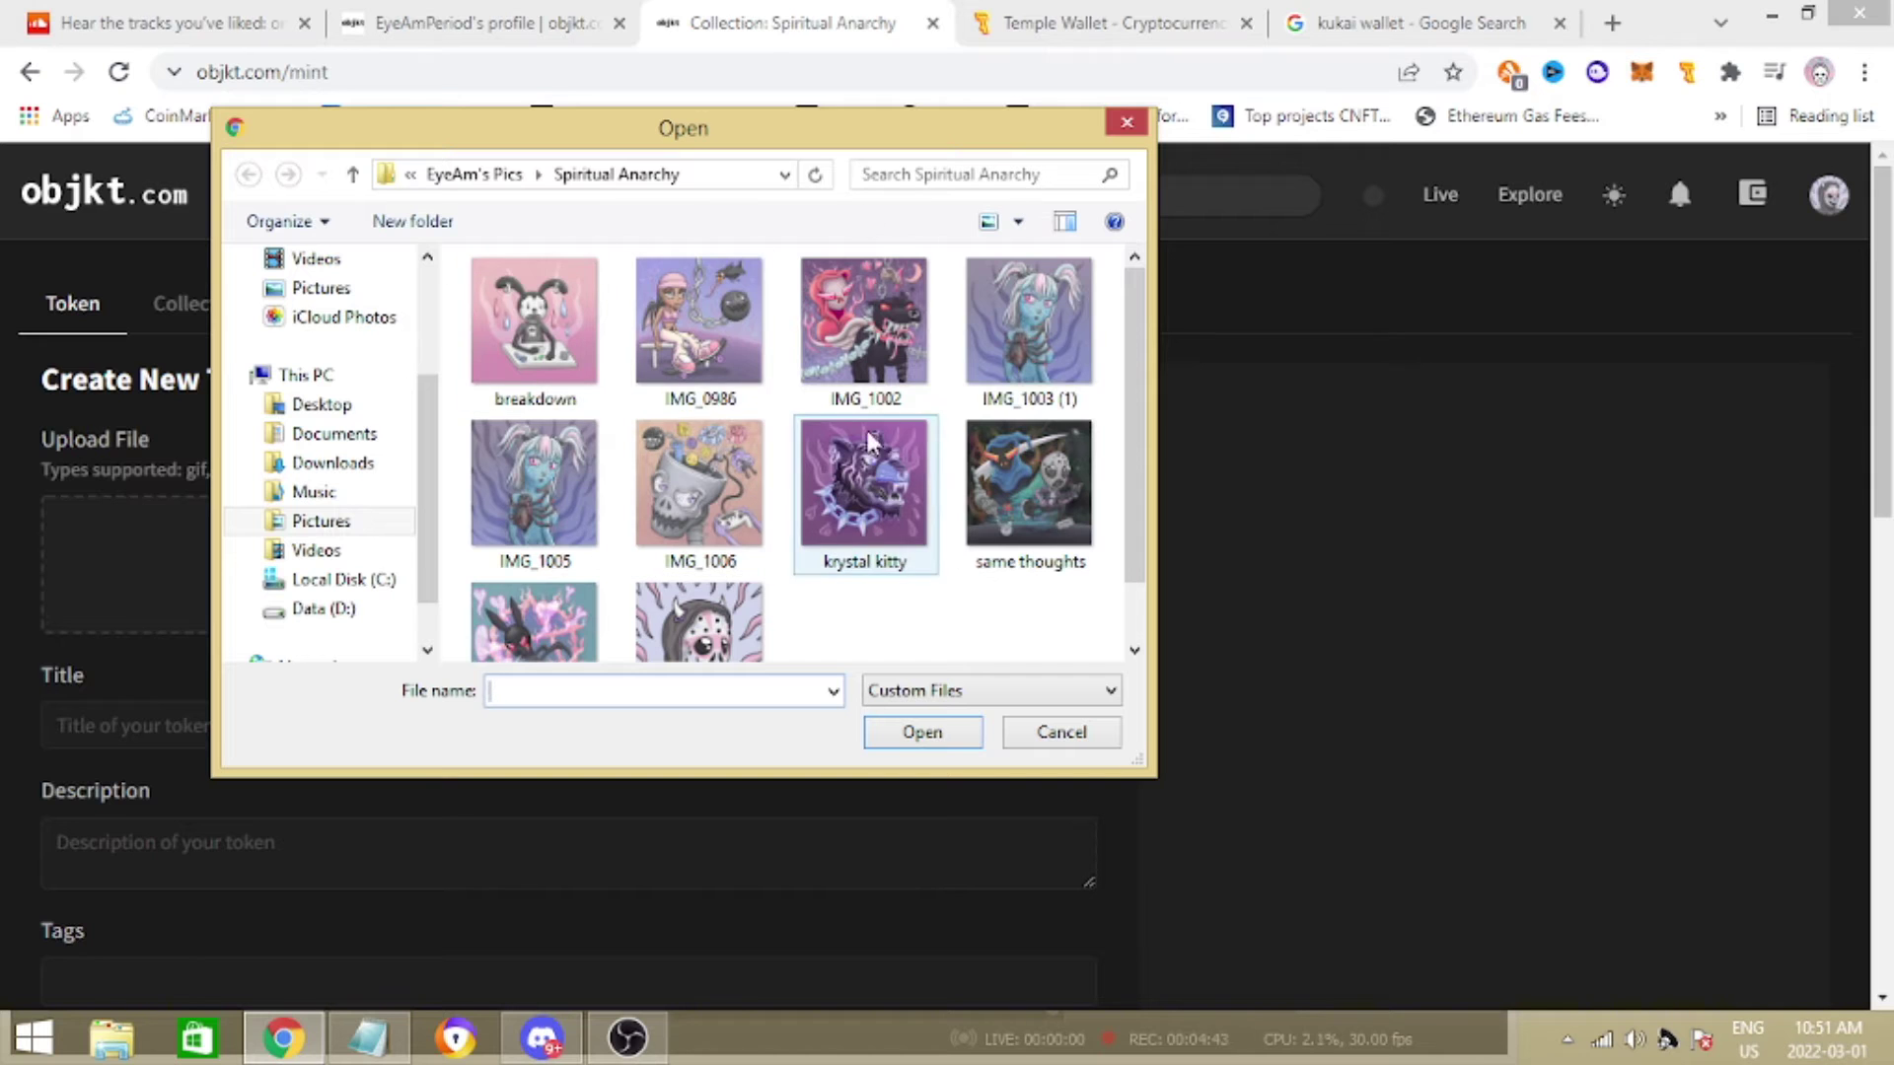
double_click(696, 493)
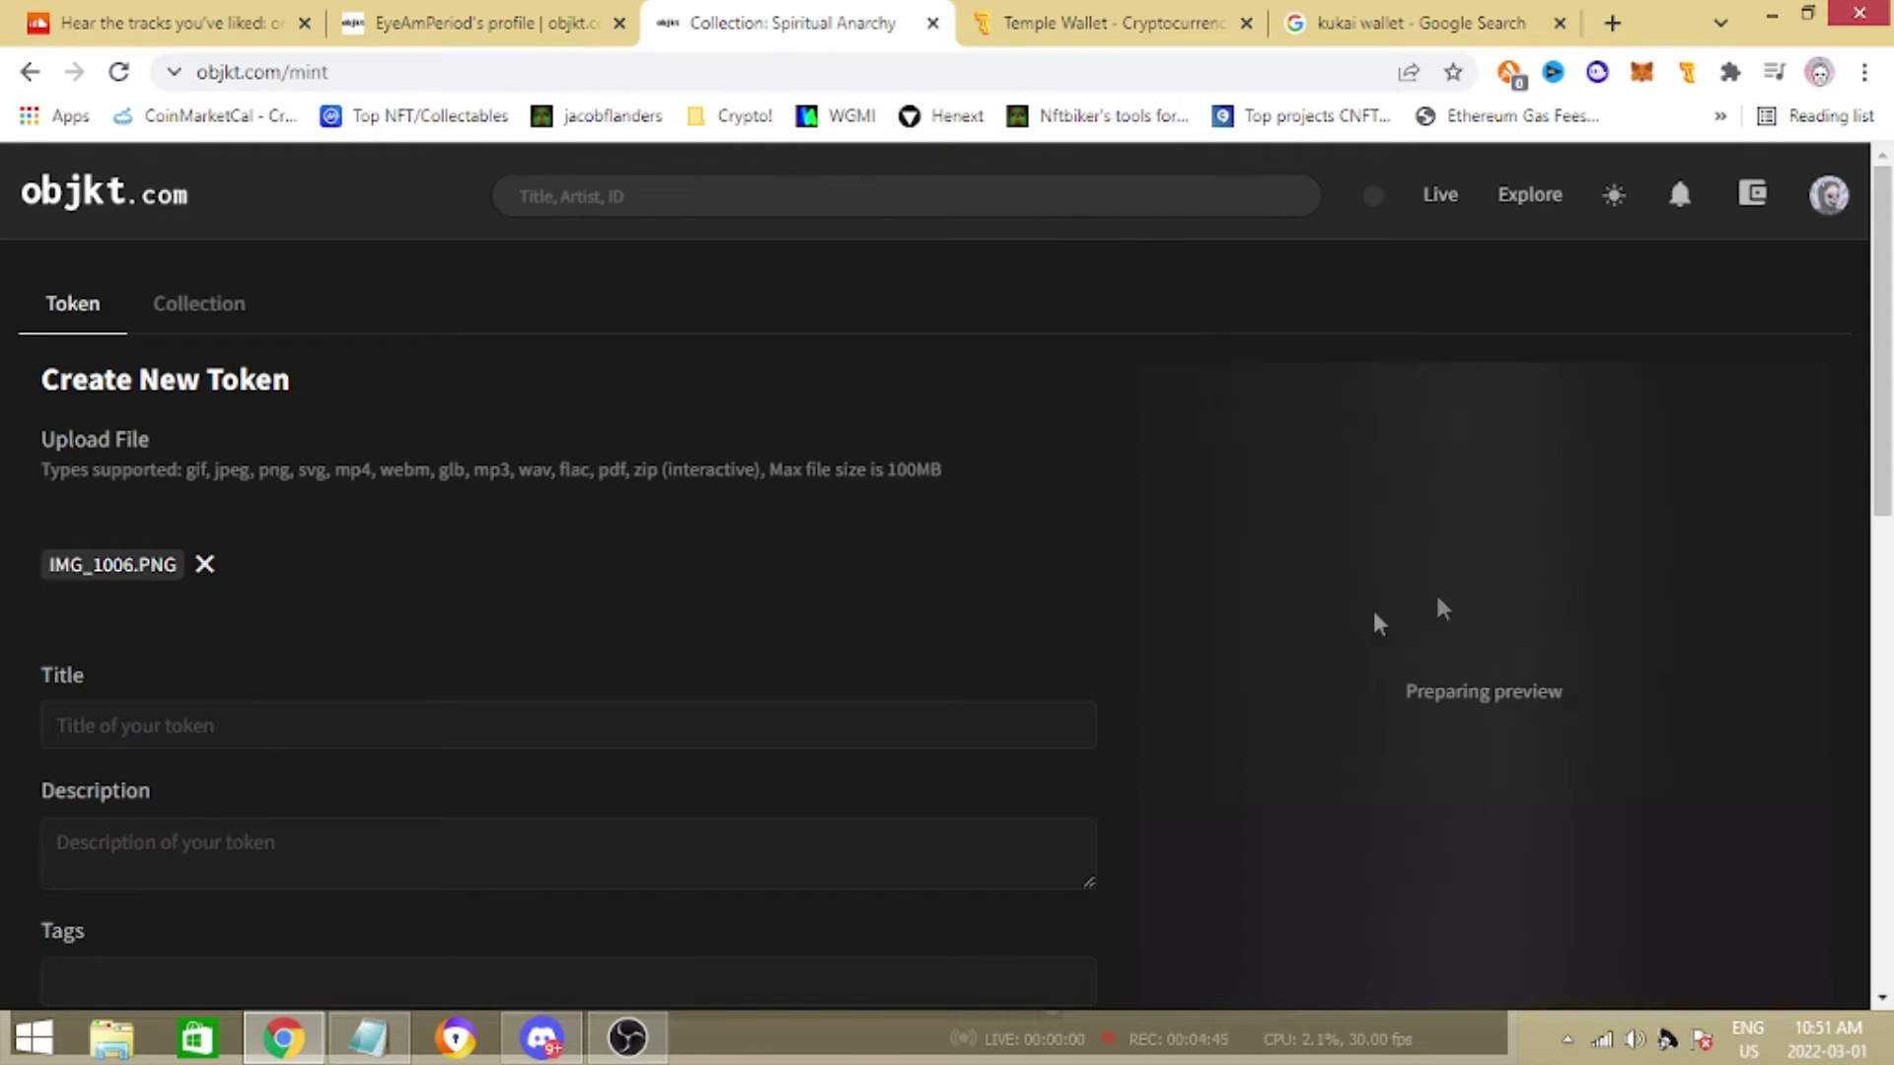
scroll(811, 550, "down", 2)
scroll(856, 530, "up", 2)
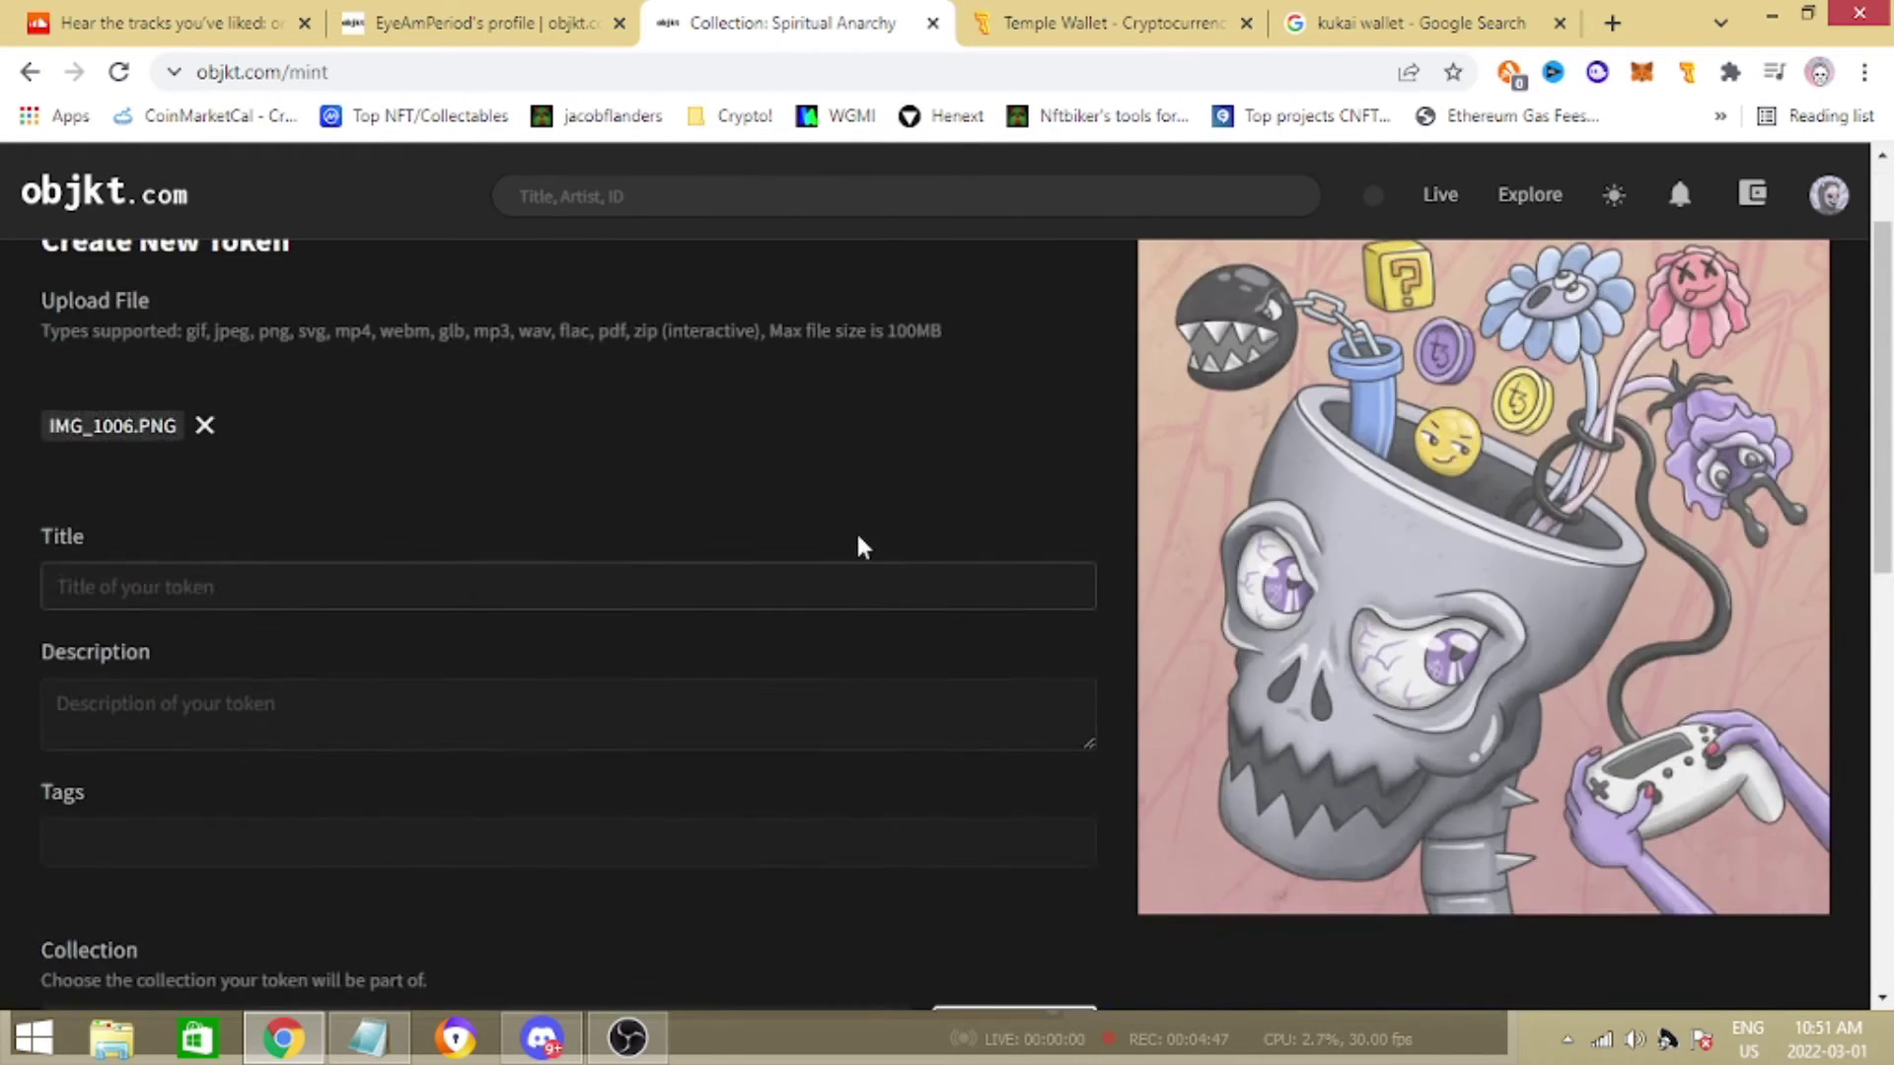
scroll(878, 640, "down", 2)
type("g")
key("BackSpace")
type("Games In My He")
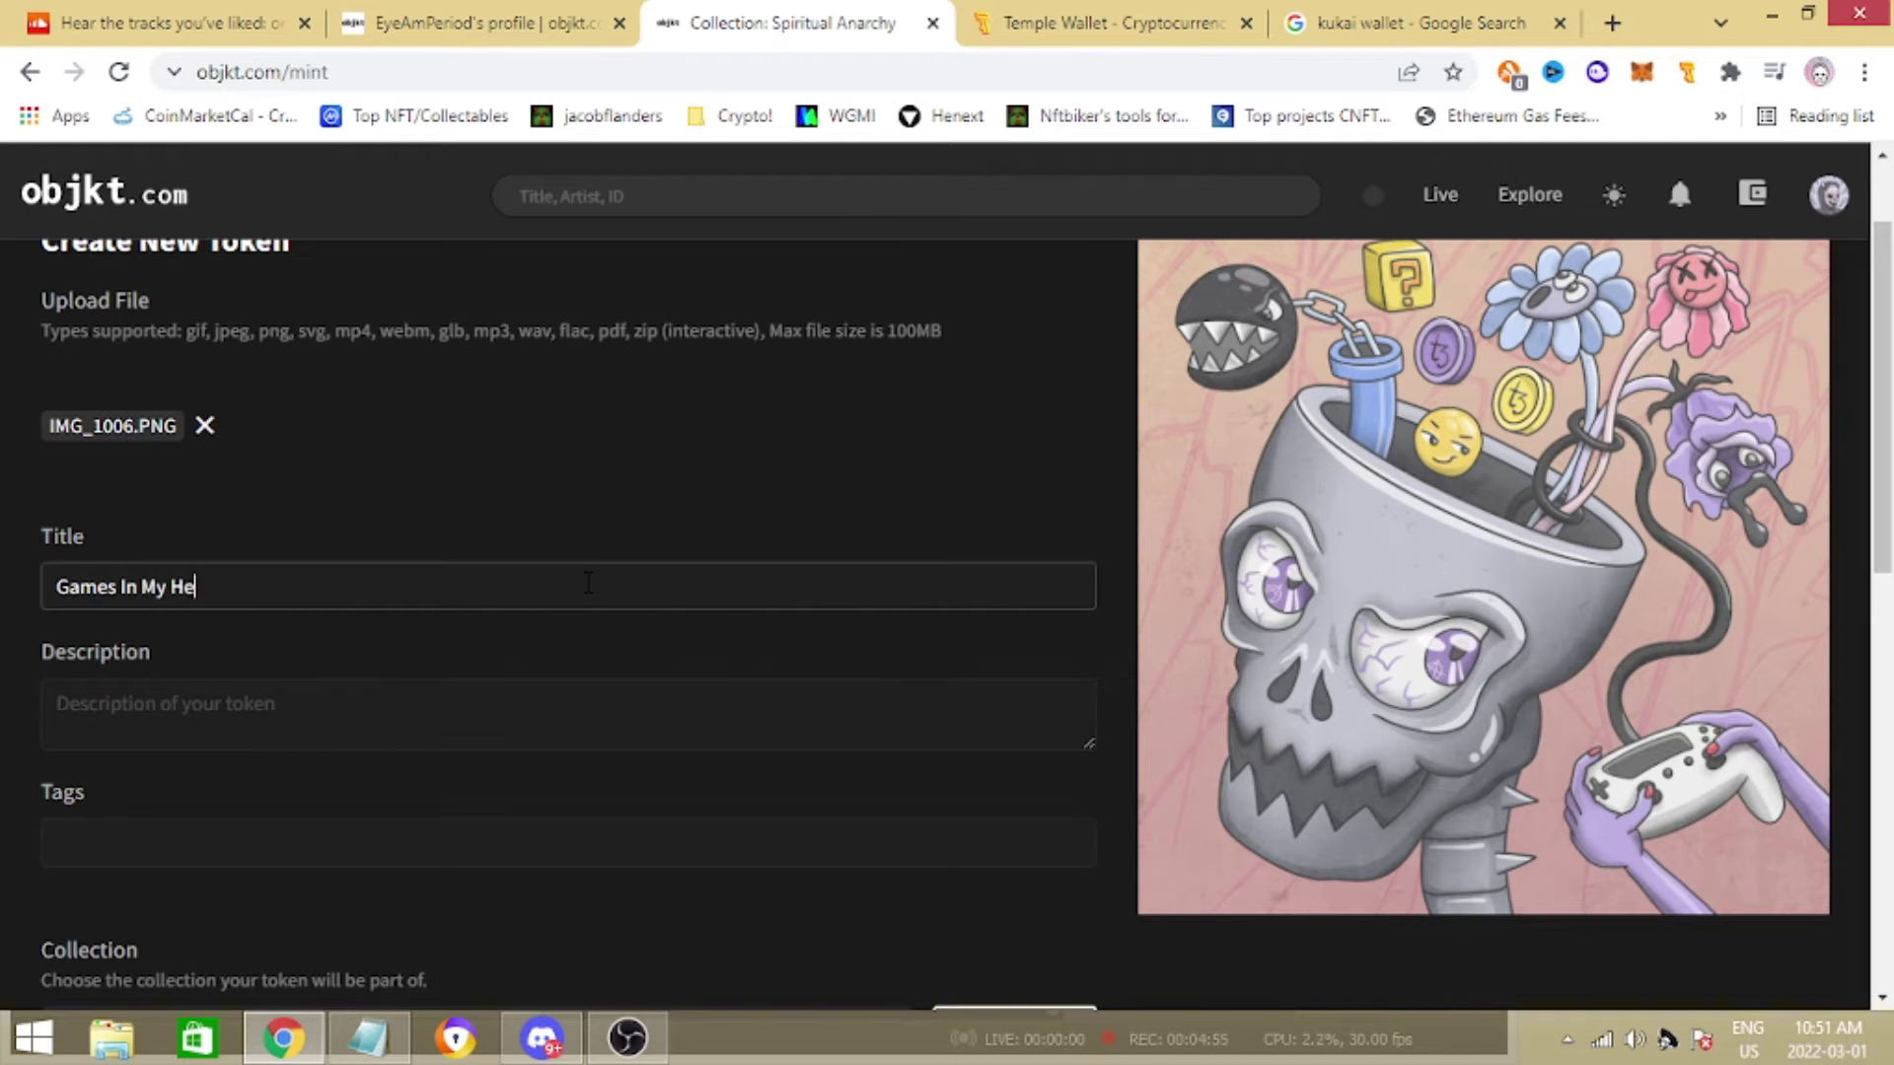
type("ad")
Write the description 'when will u stop playing games in my head', removing the extra signature line.
left_click(515, 690)
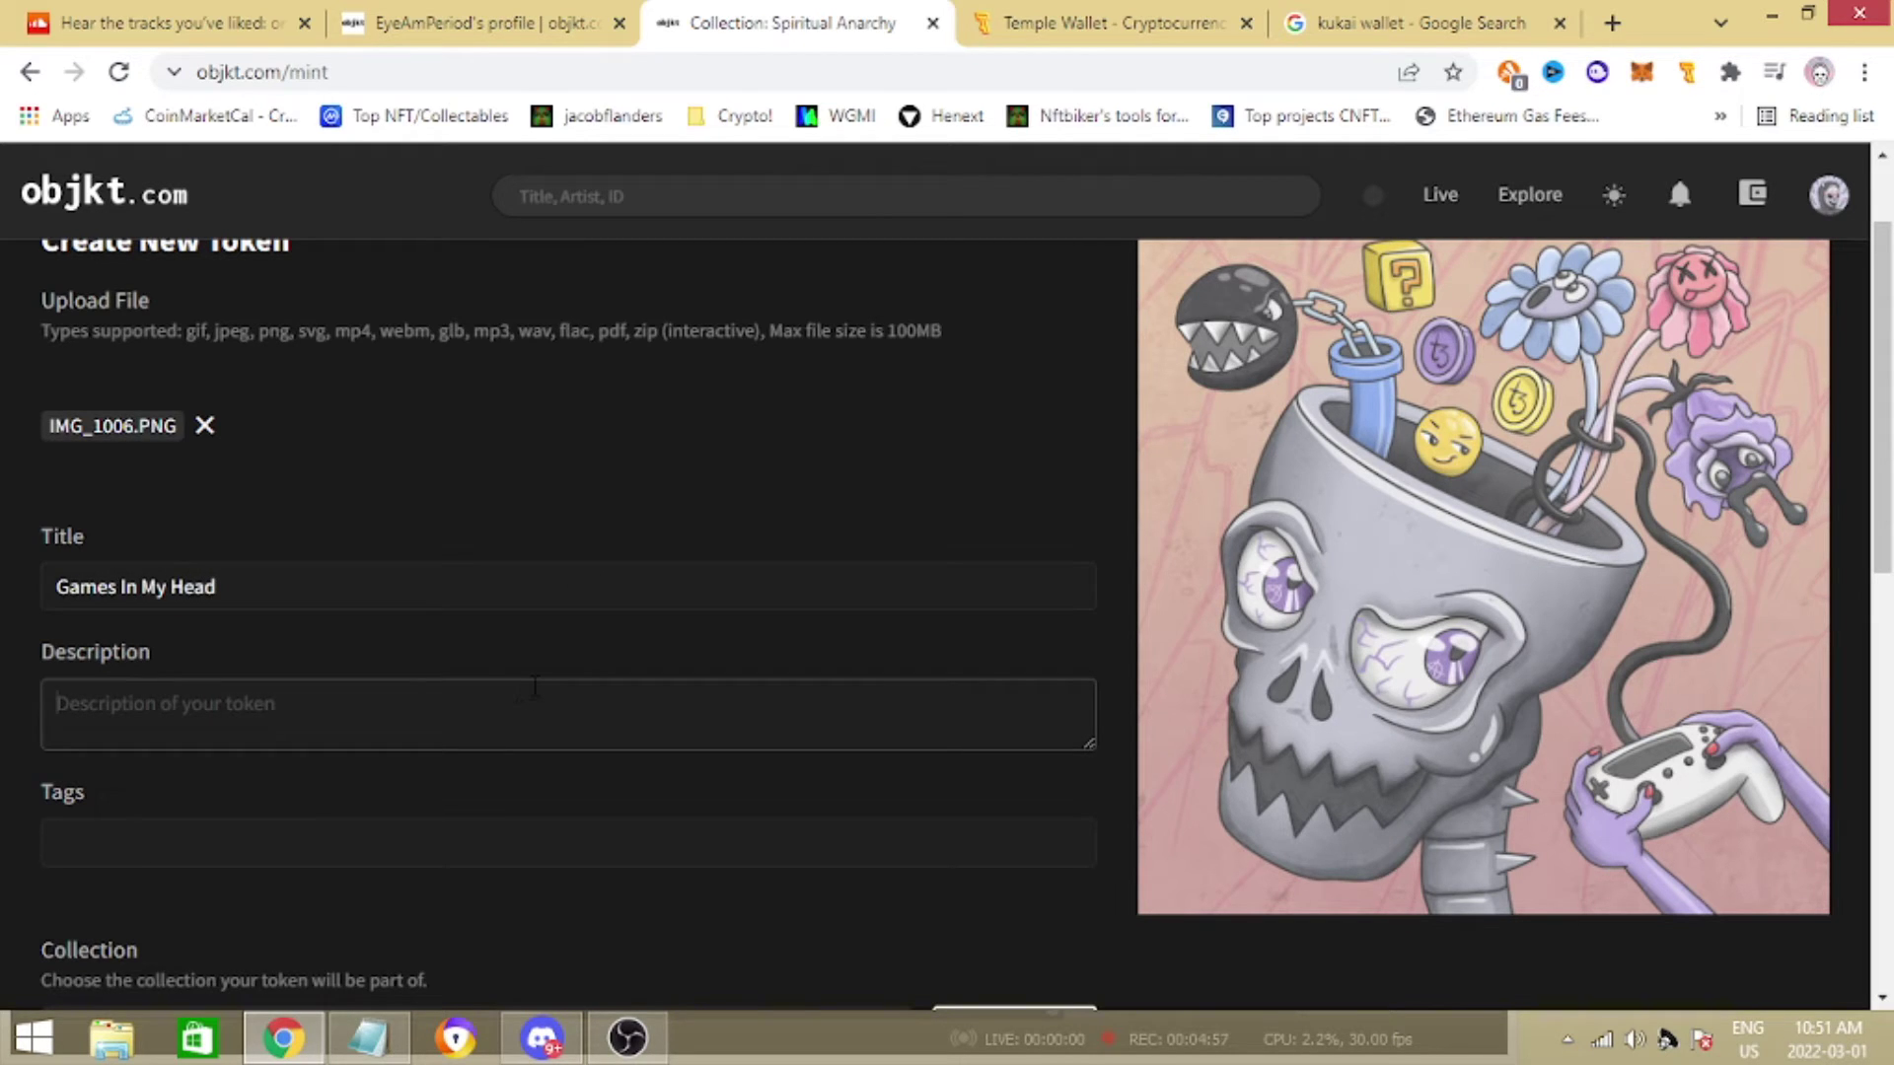
type("when will")
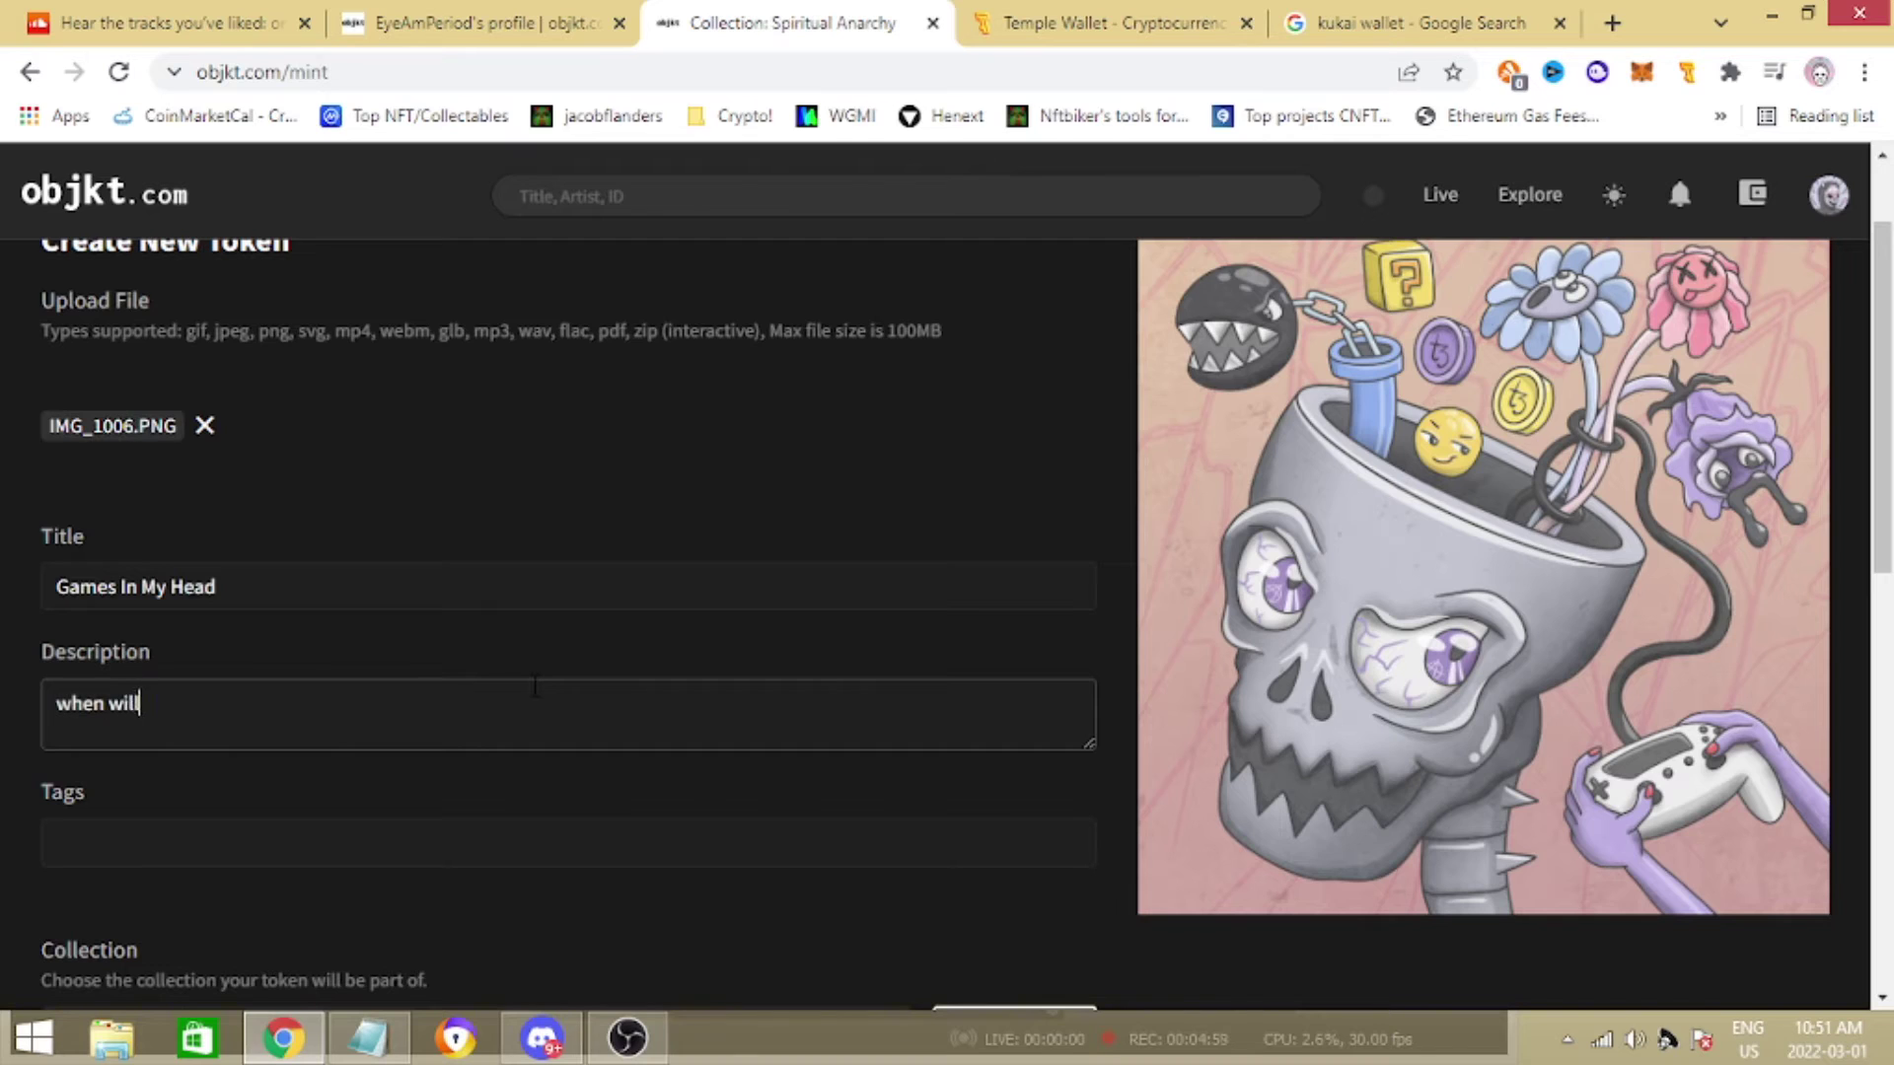
type(" you")
type("u stop playi")
type("ng games in")
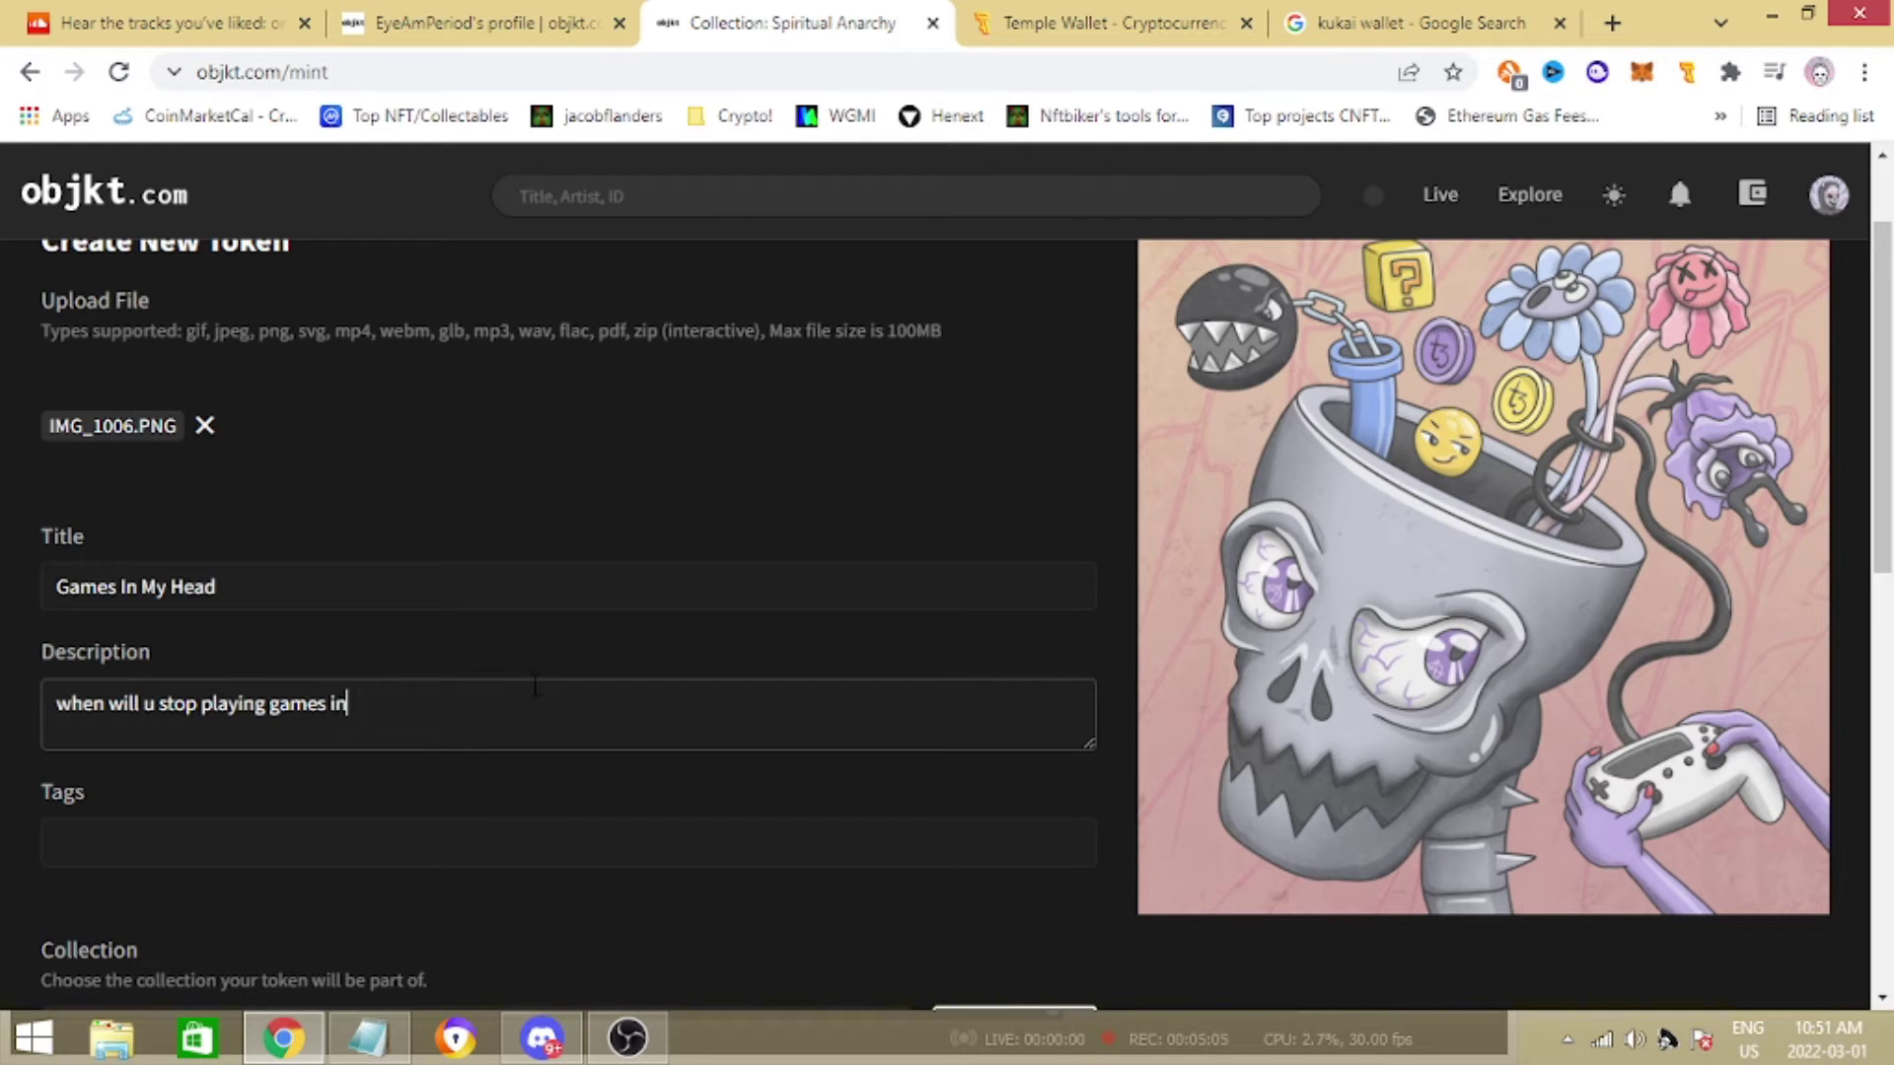
type(" my head.")
key("Return")
key("Return")
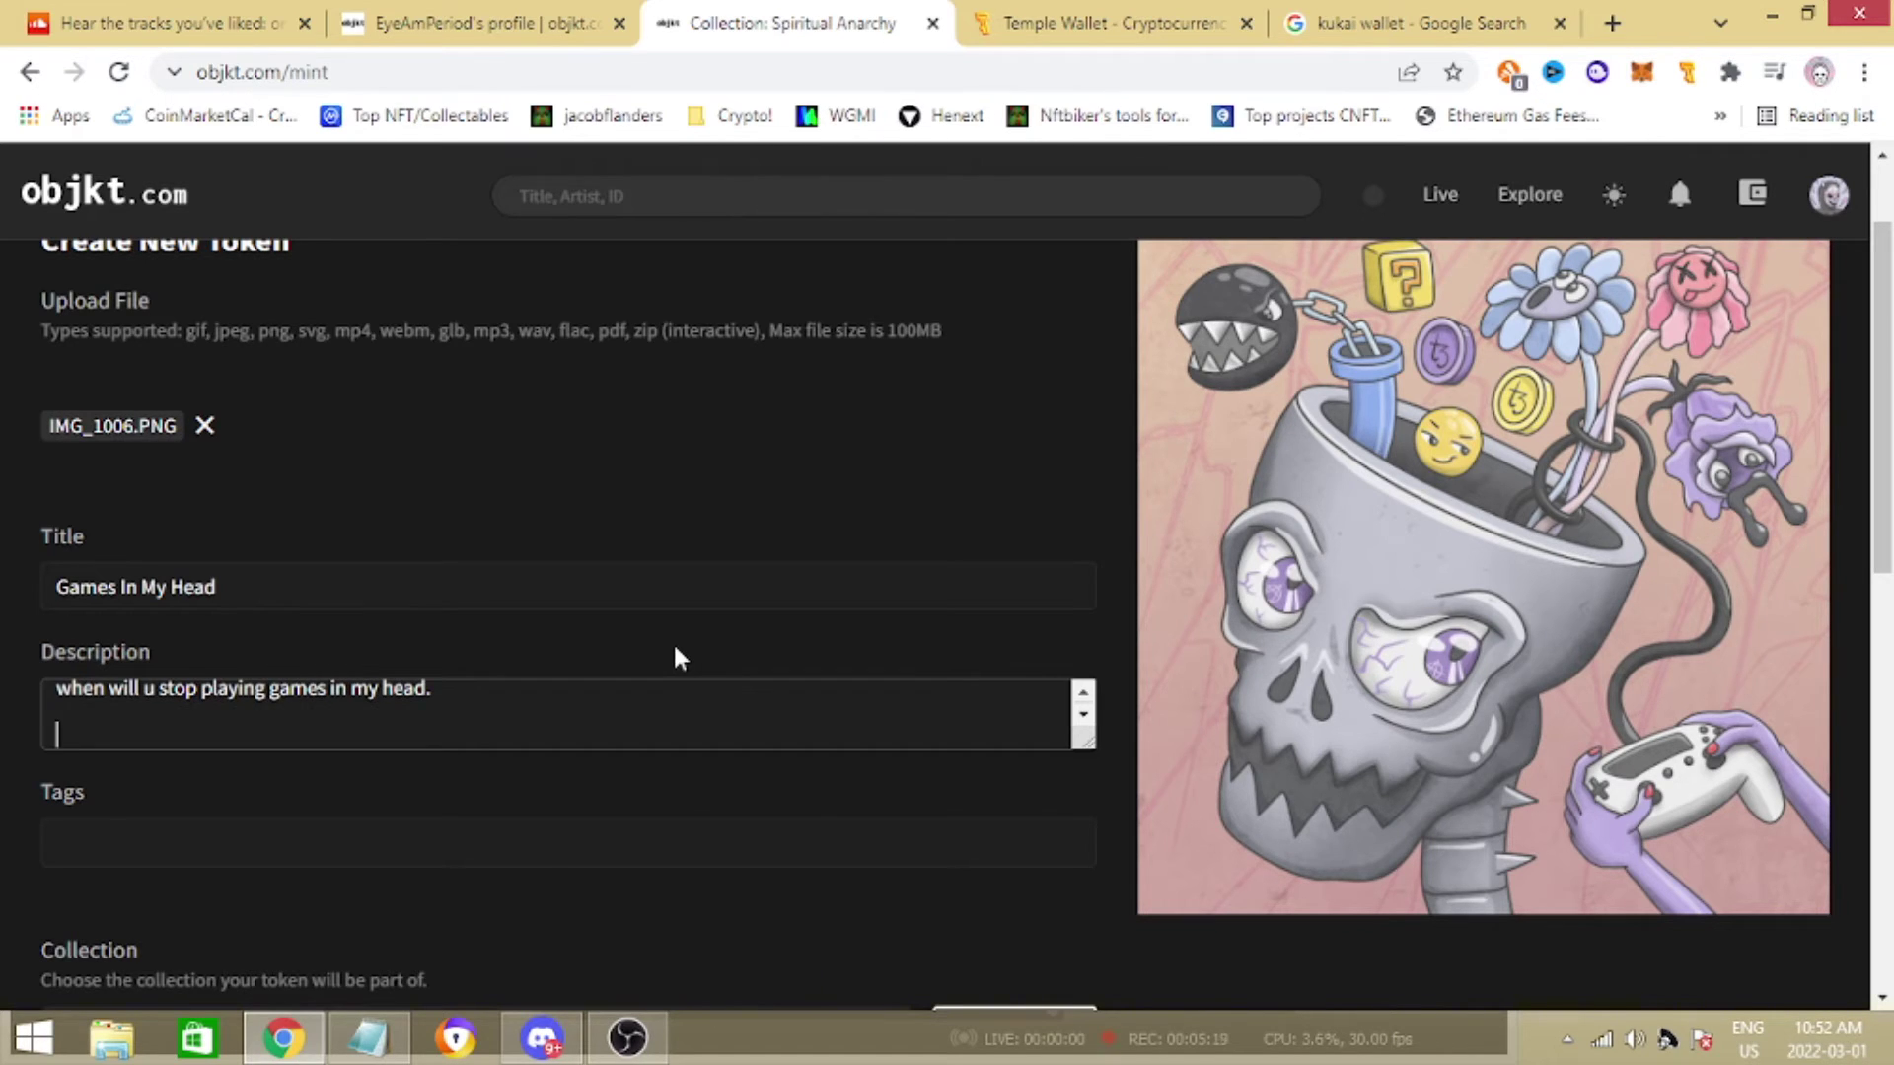
type("- @EyeAmPeriod")
key("BackSpace")
key("BackSpace")
key("BackSpace")
key("BackSpace")
key("BackSpace")
key("BackSpace")
key("BackSpace")
key("BackSpace")
key("BackSpace")
key("BackSpace")
key("BackSpace")
key("BackSpace")
key("BackSpace")
key("BackSpace")
key("BackSpace")
key("BackSpace")
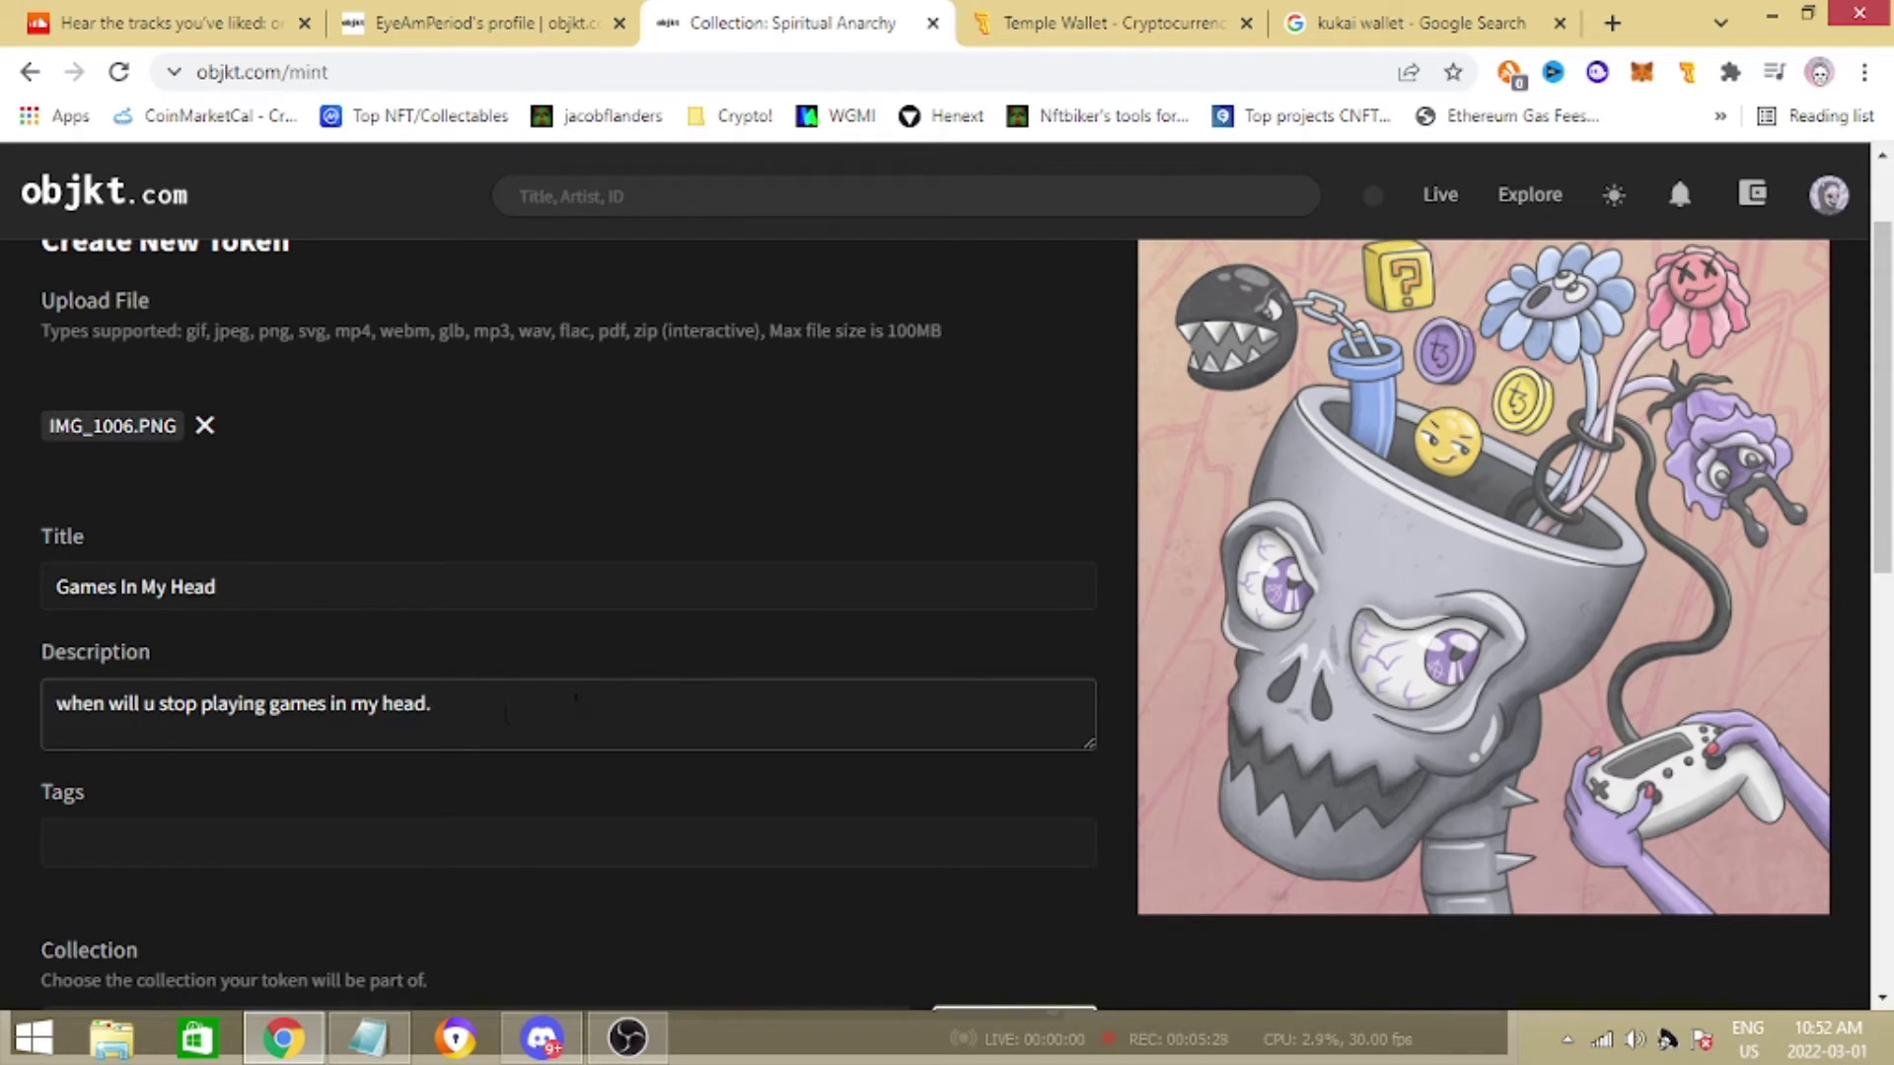
left_click_drag(506, 711, 7, 634)
Add the artist's handle and 'skull' as the token's first tags.
left_click(483, 844)
scroll(502, 785, "down", 1)
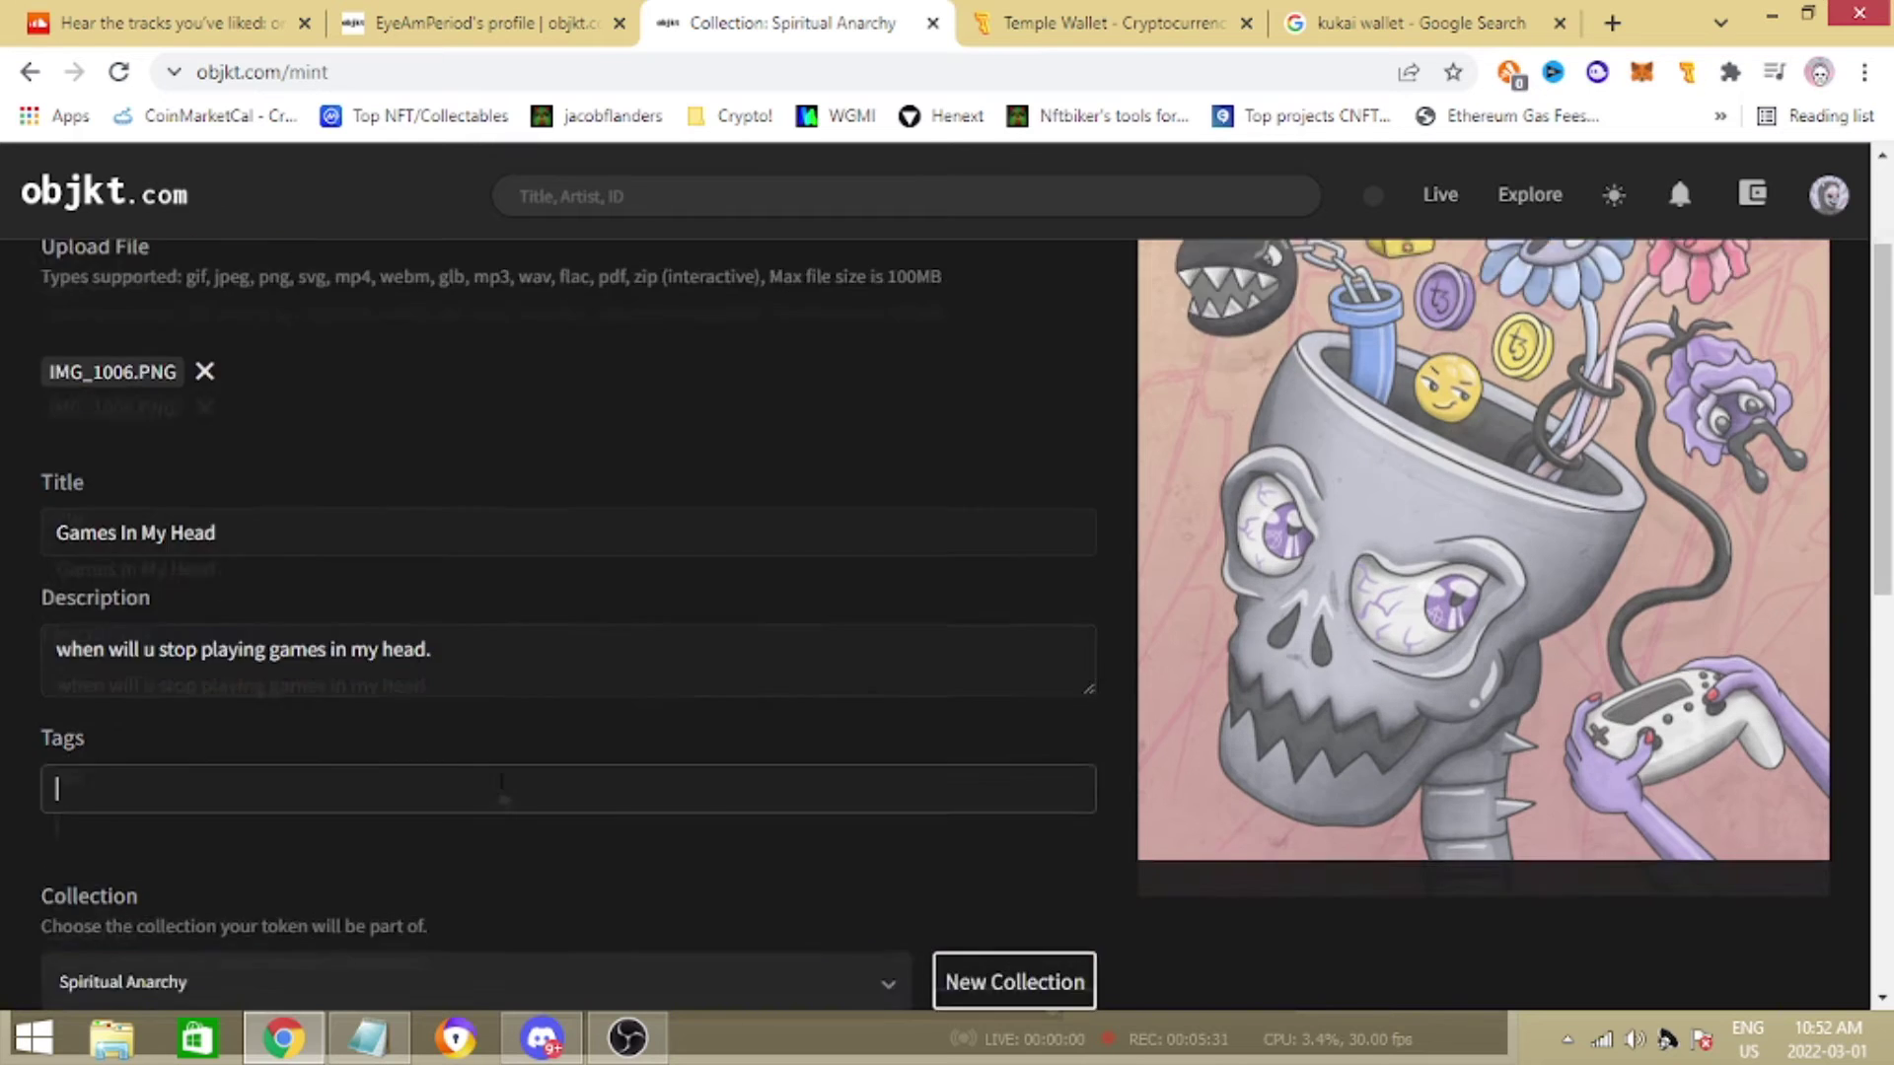
scroll(225, 663, "down", 2)
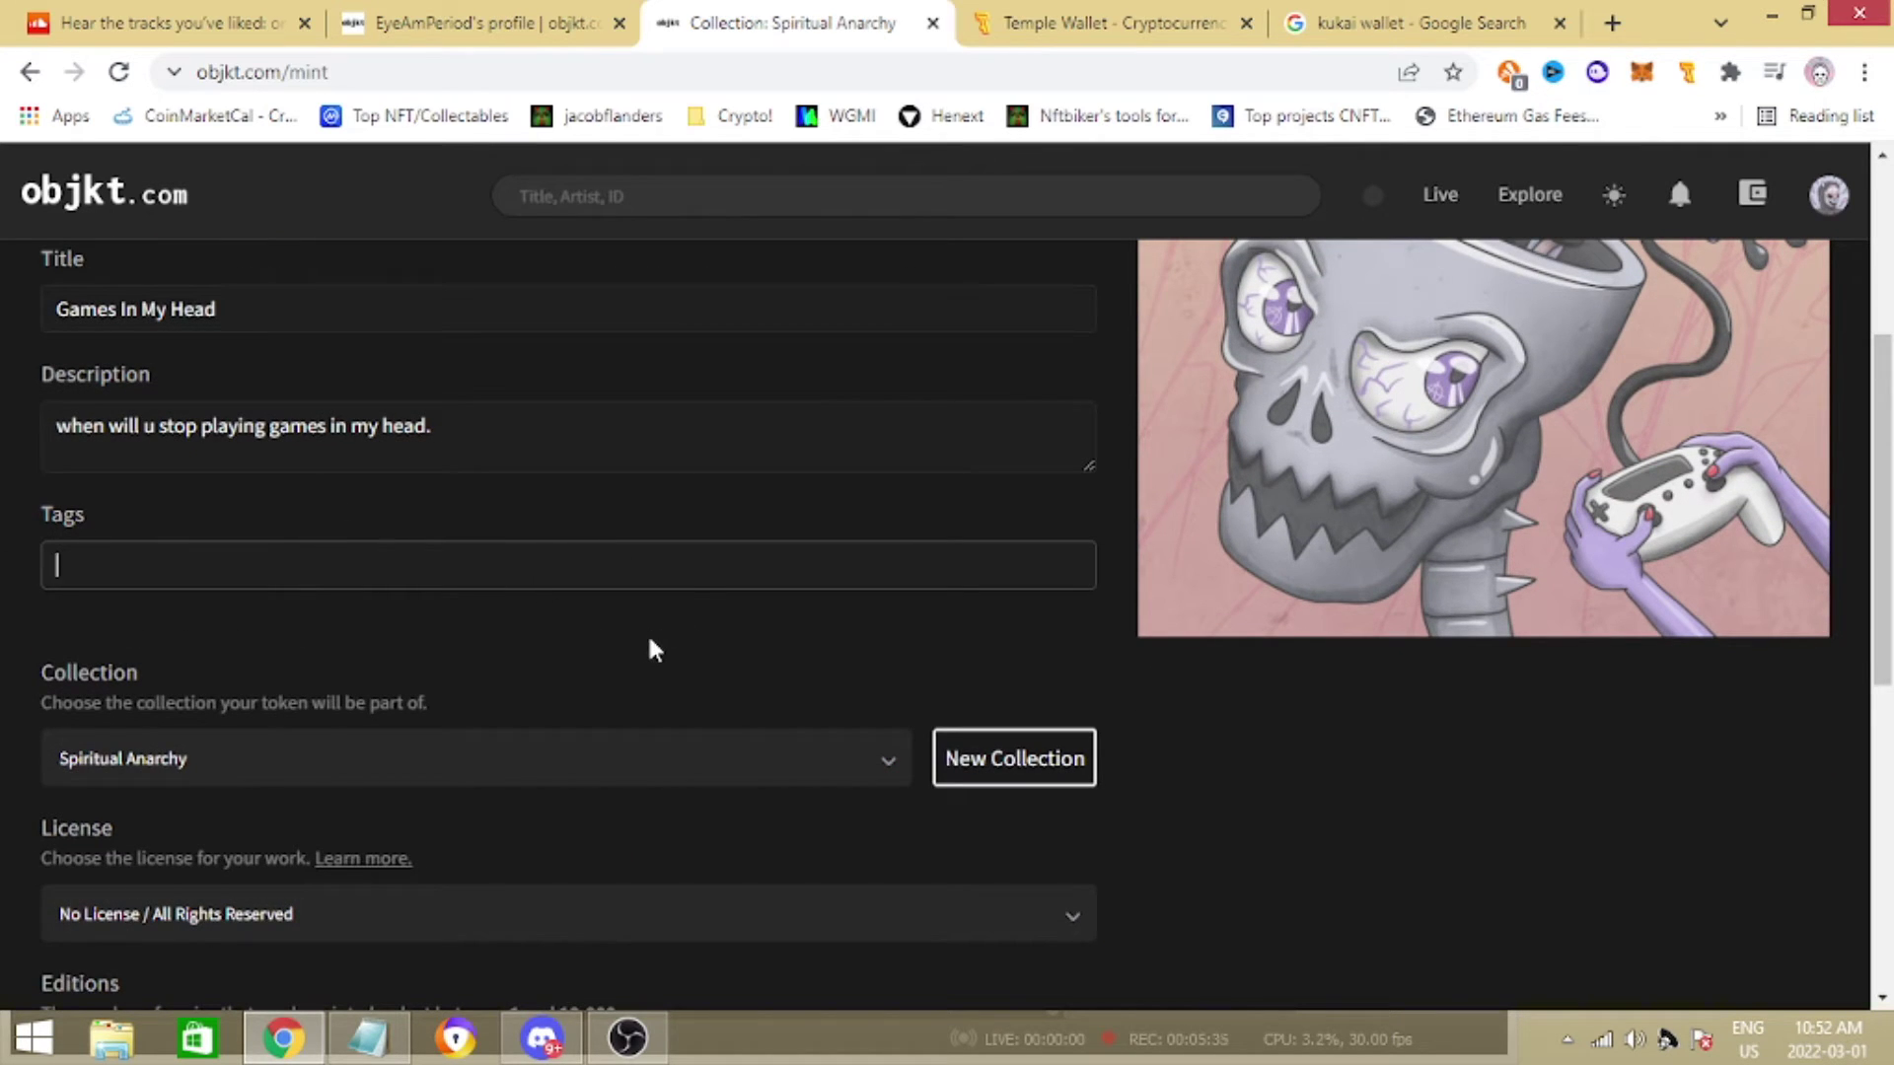
scroll(751, 807, "up", 1)
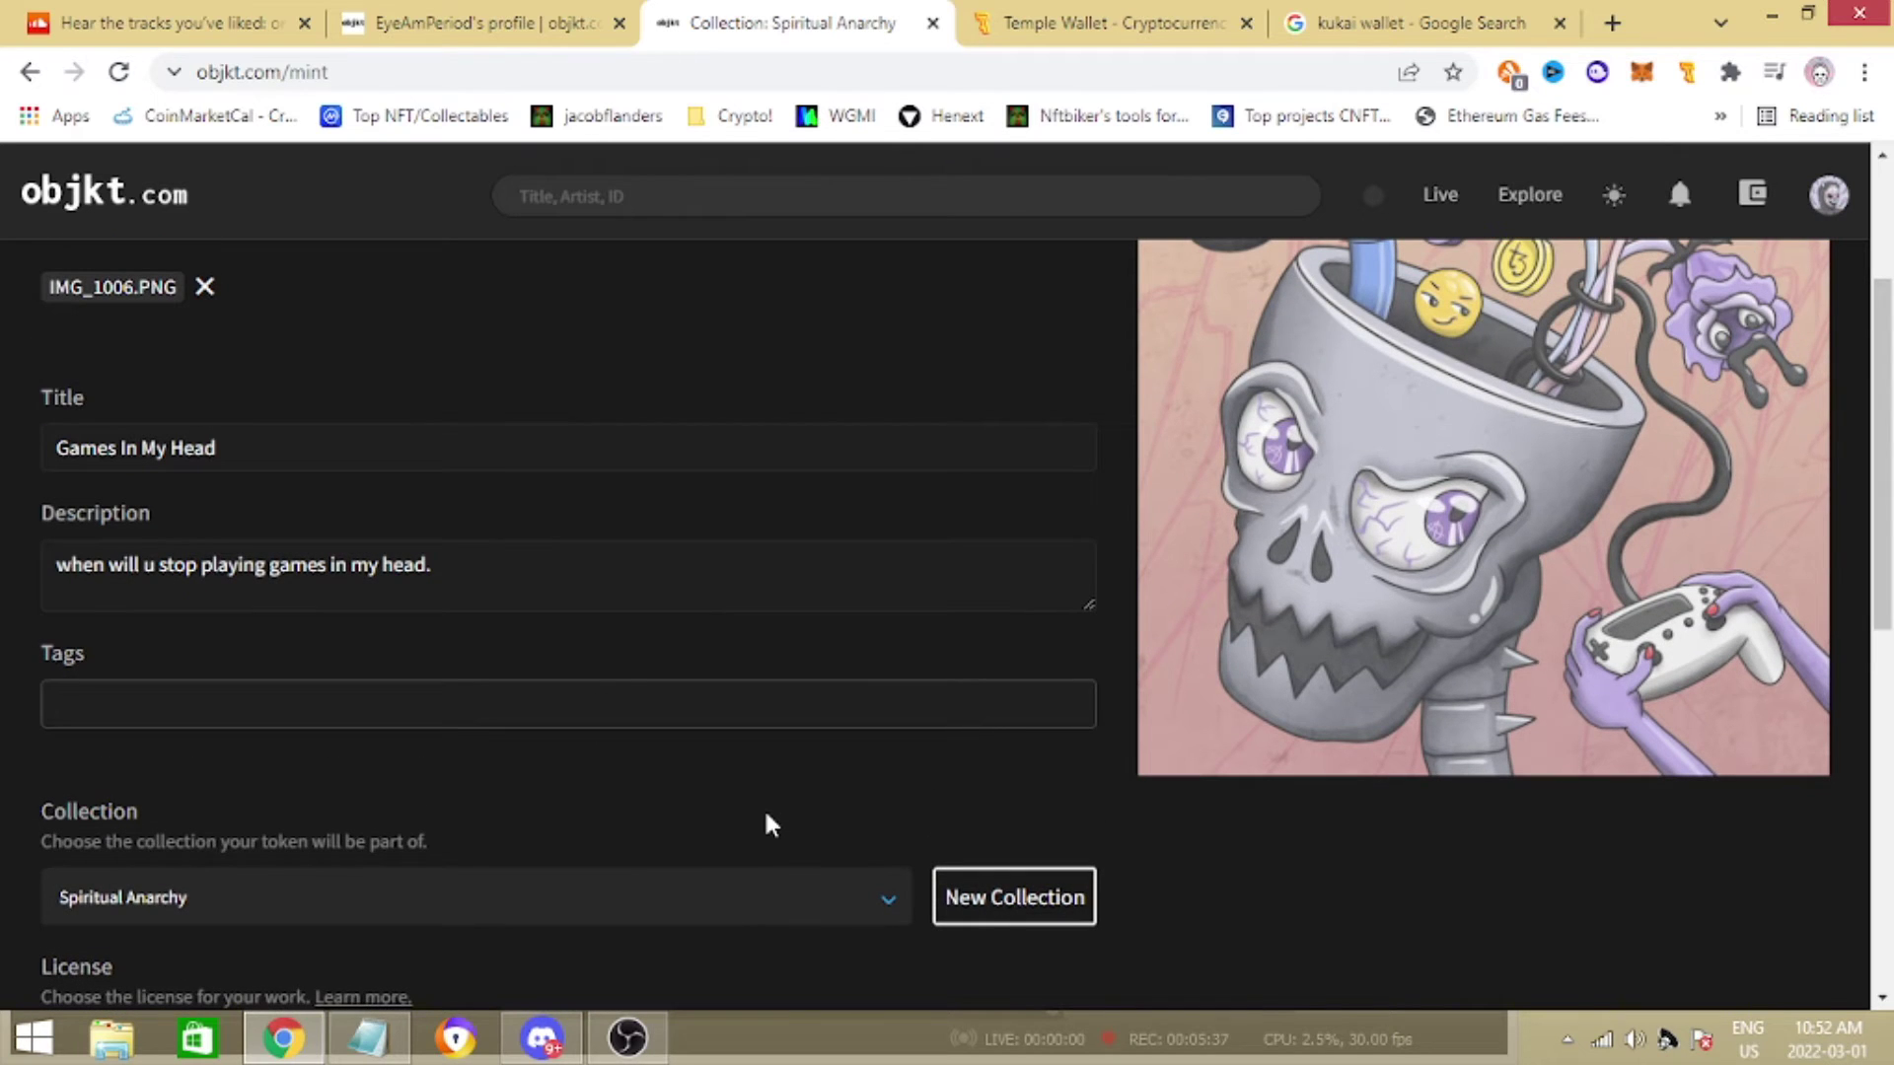
type("eyeam")
key("Return")
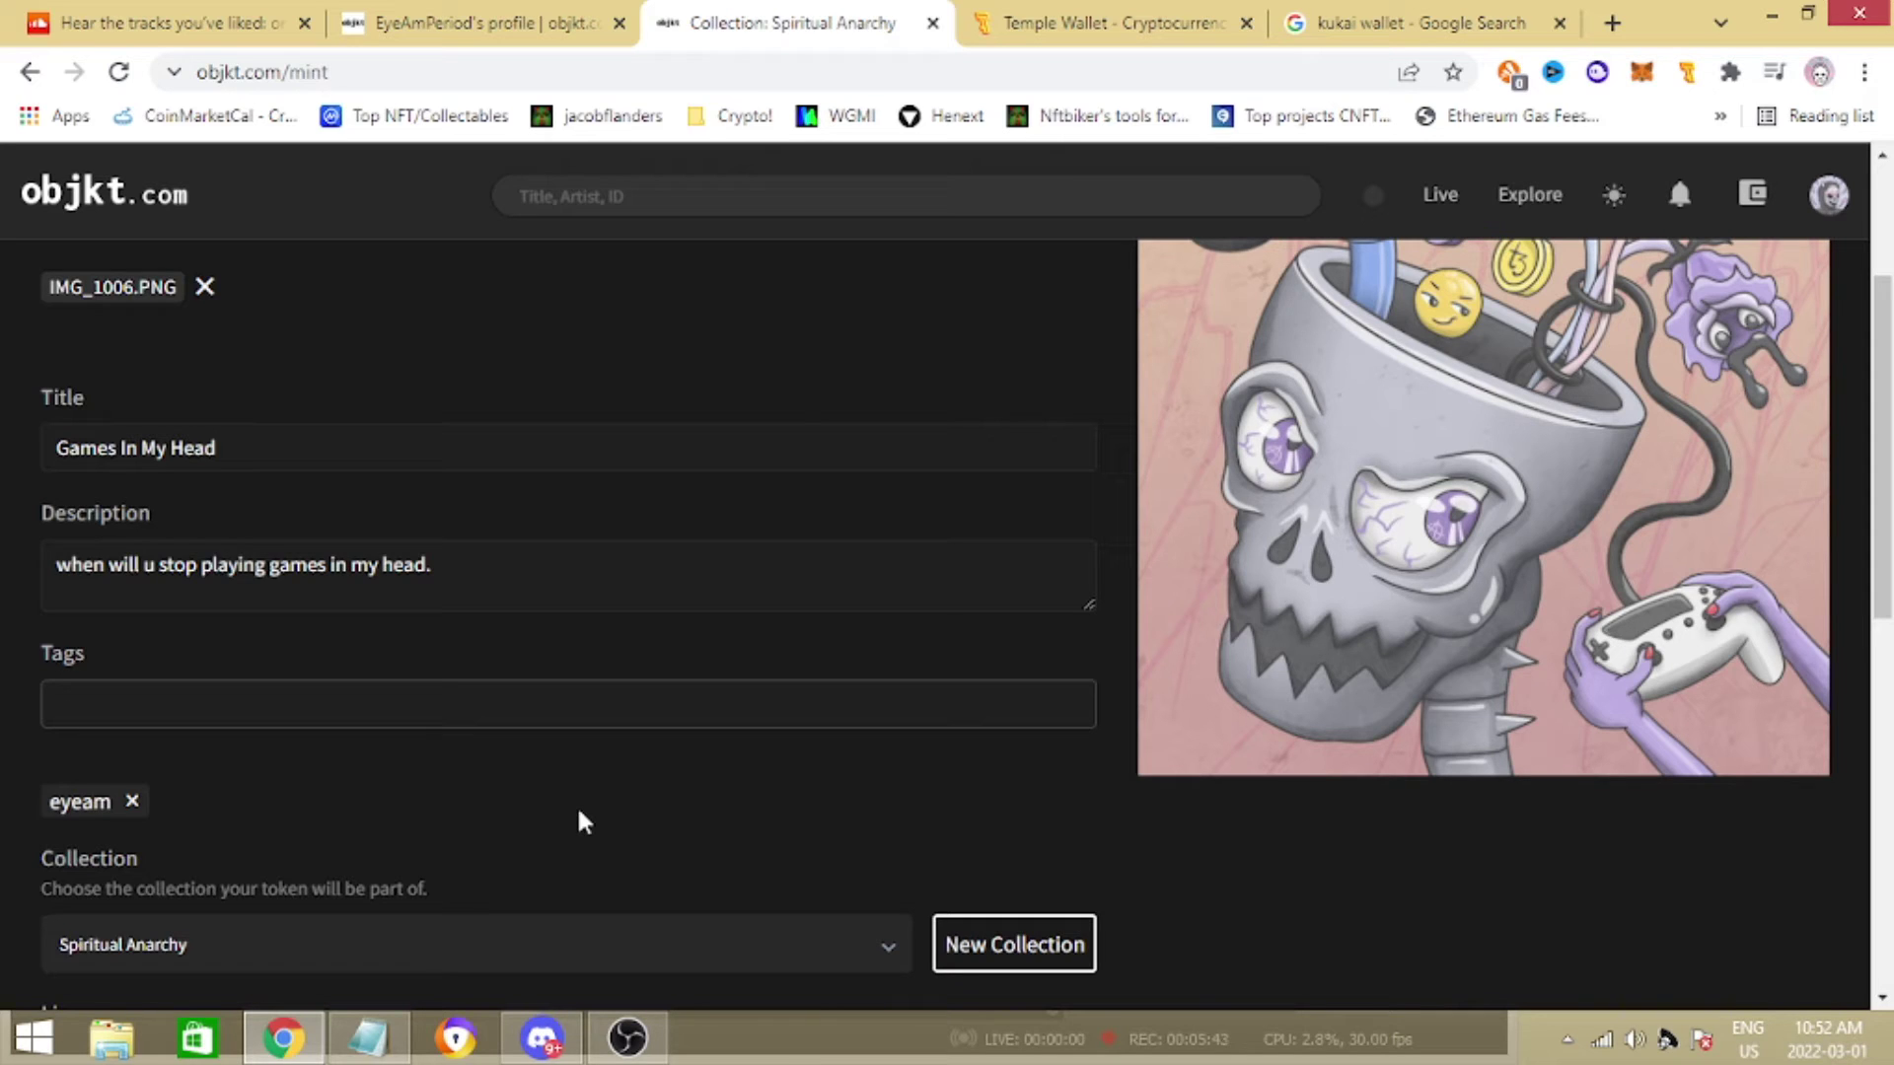
type("skull")
key("Return")
Add the tags punk, emo, goth, gaming and anarchy.
scroll(582, 915, "up", 1)
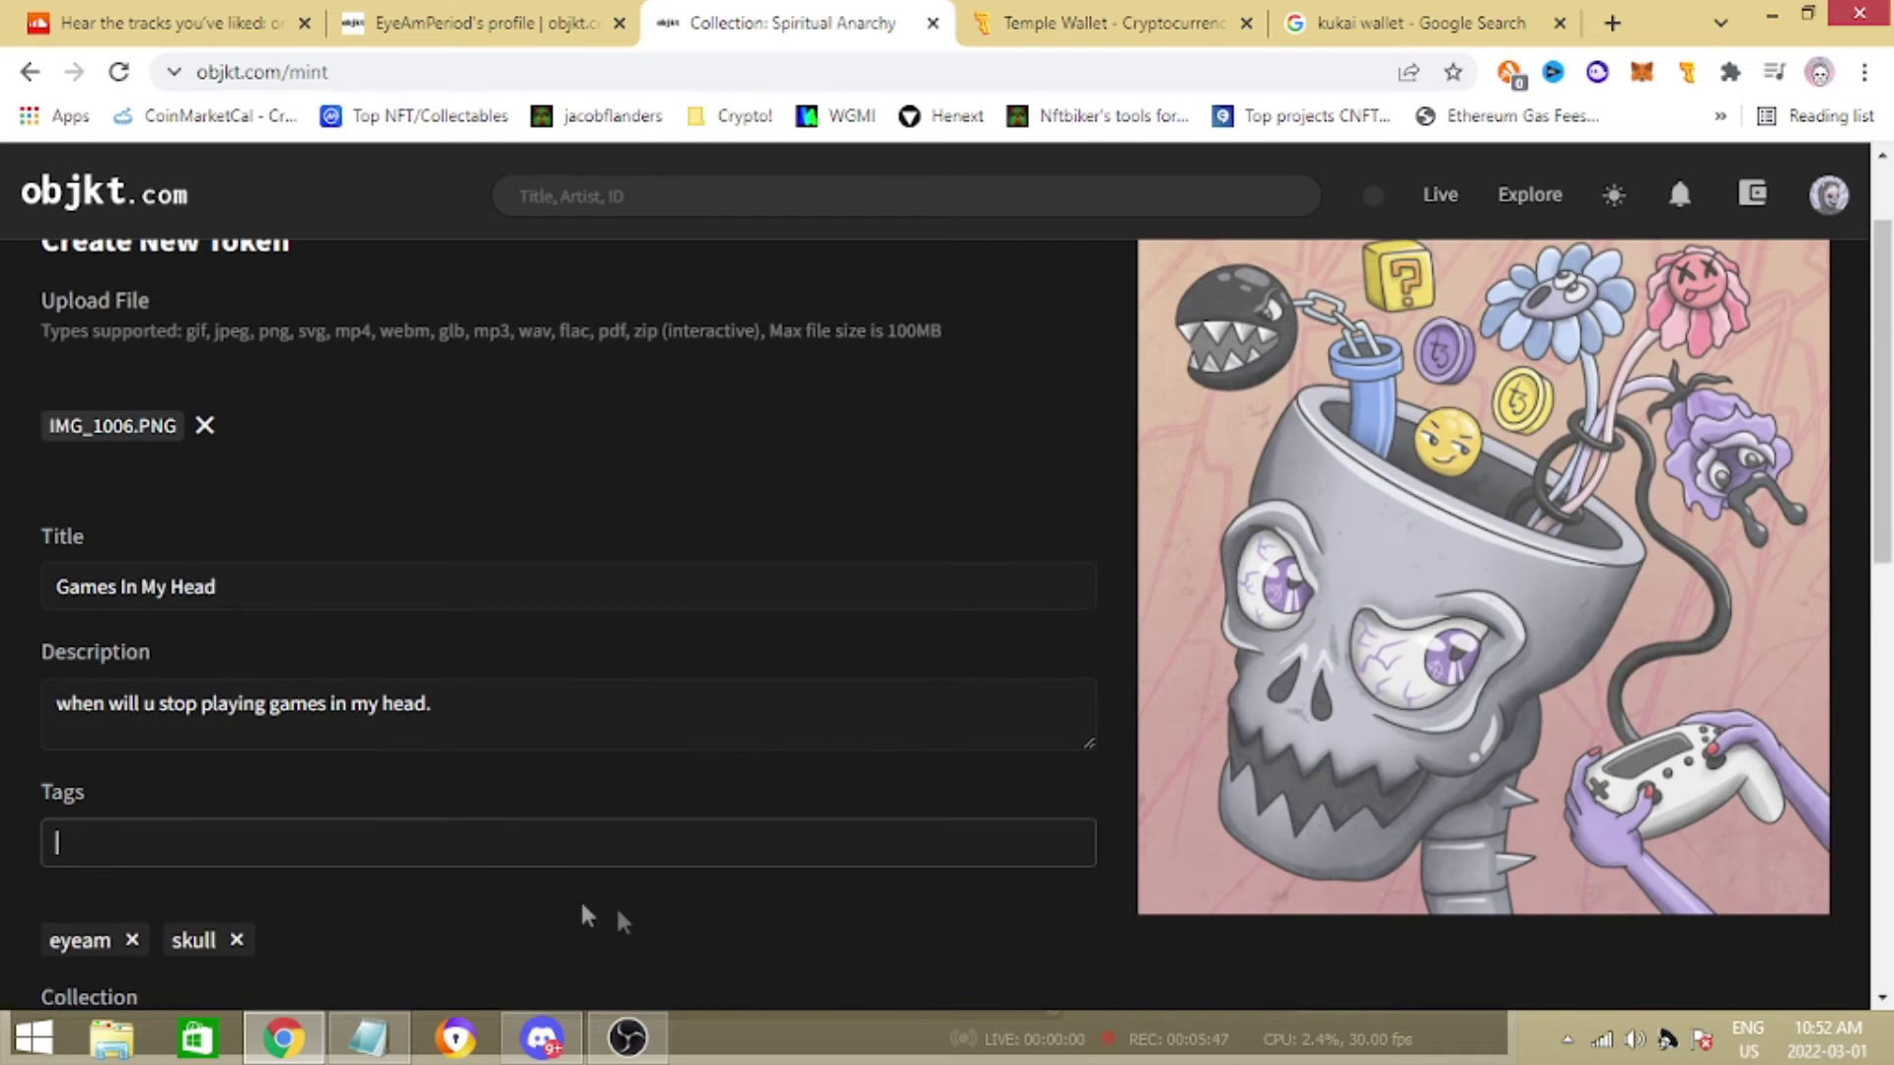
type("punk")
key("Return")
type("emo")
key("Return")
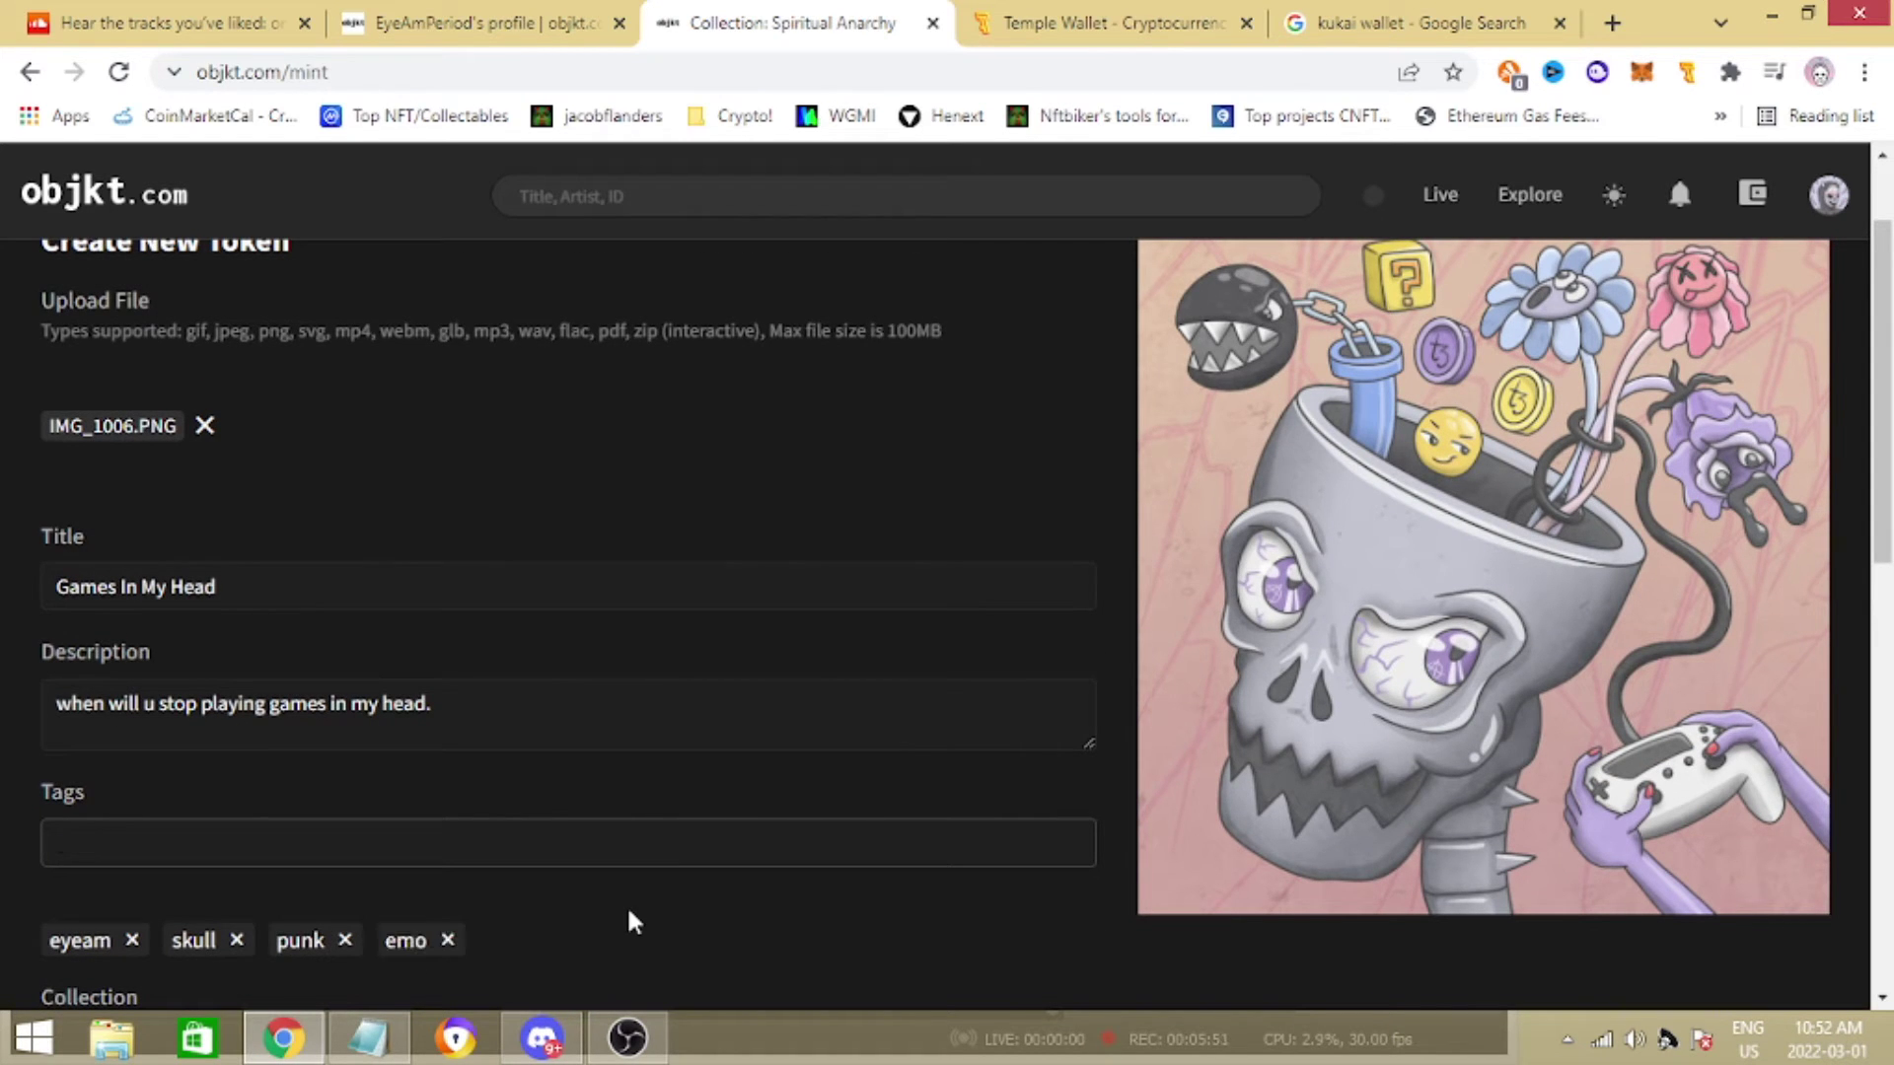
type("gotyh")
key("BackSpace")
key("BackSpace")
type("h")
key("Return")
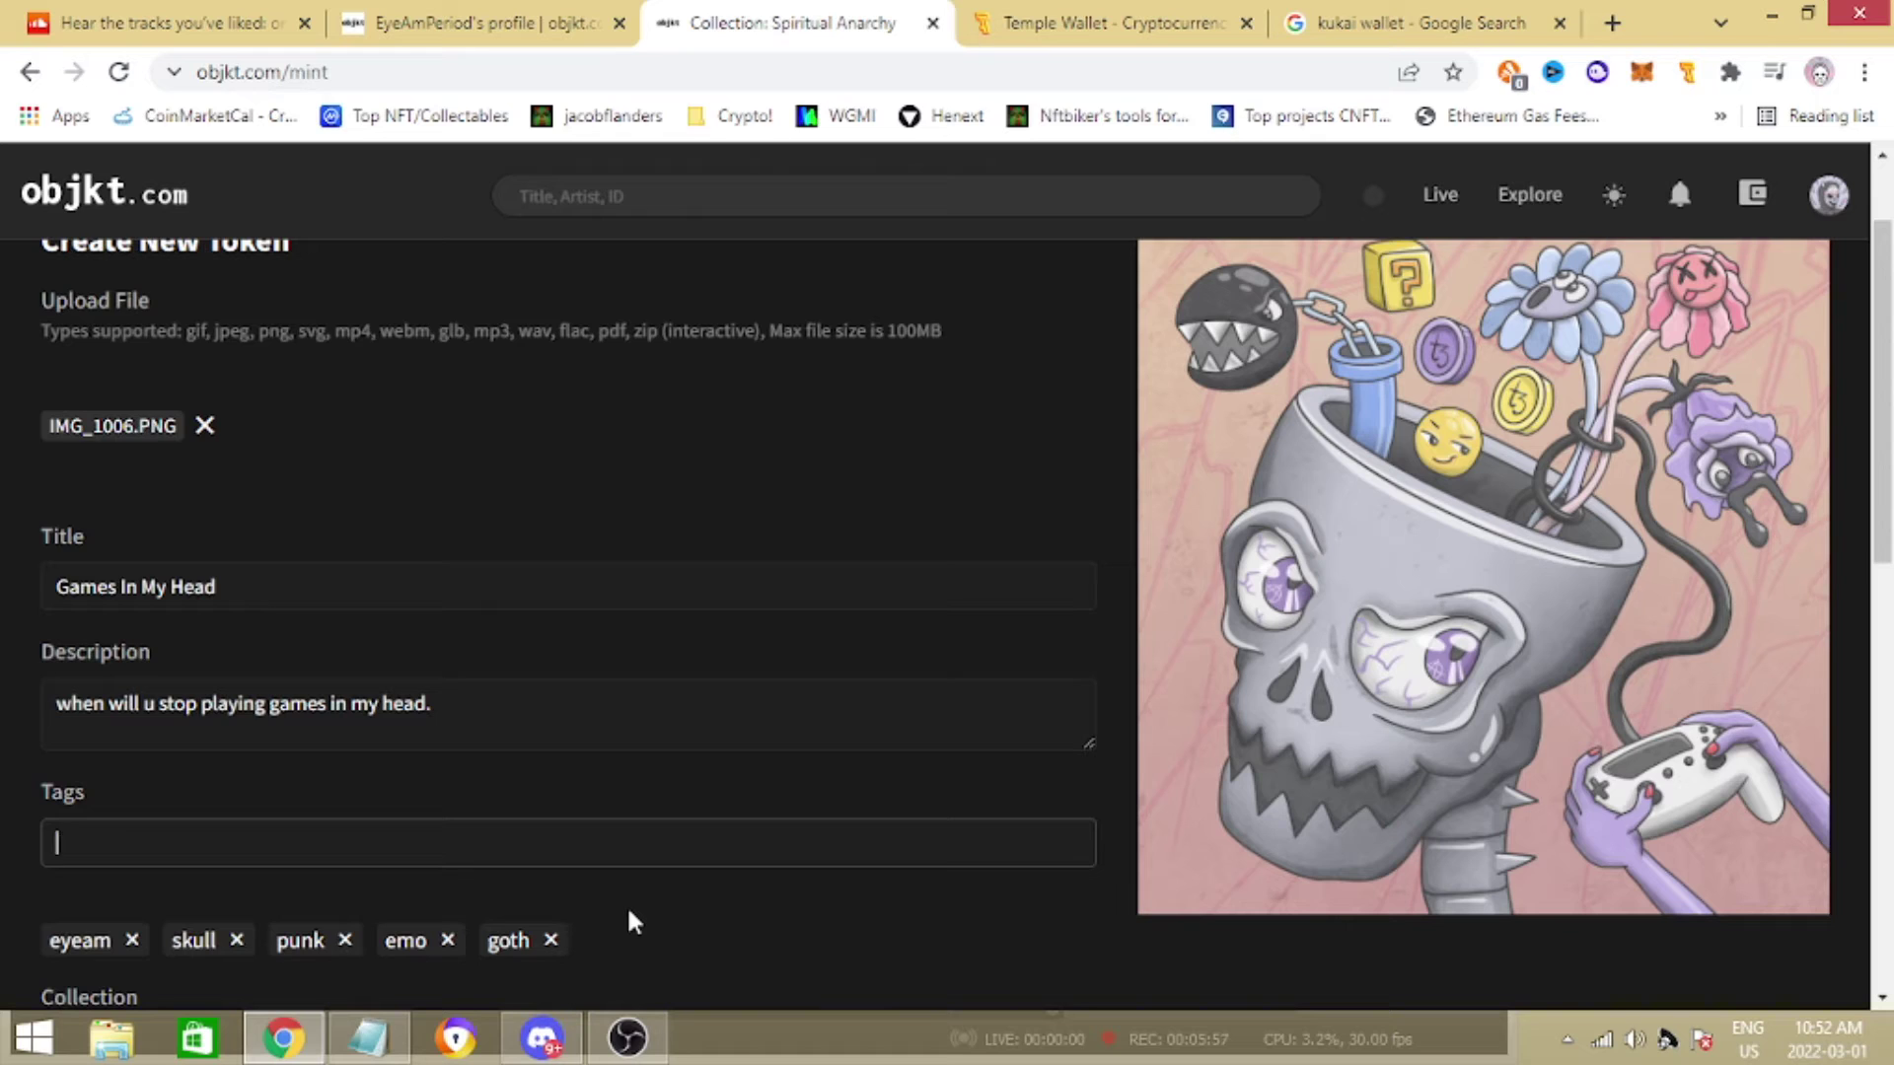
type("gaming")
key("Return")
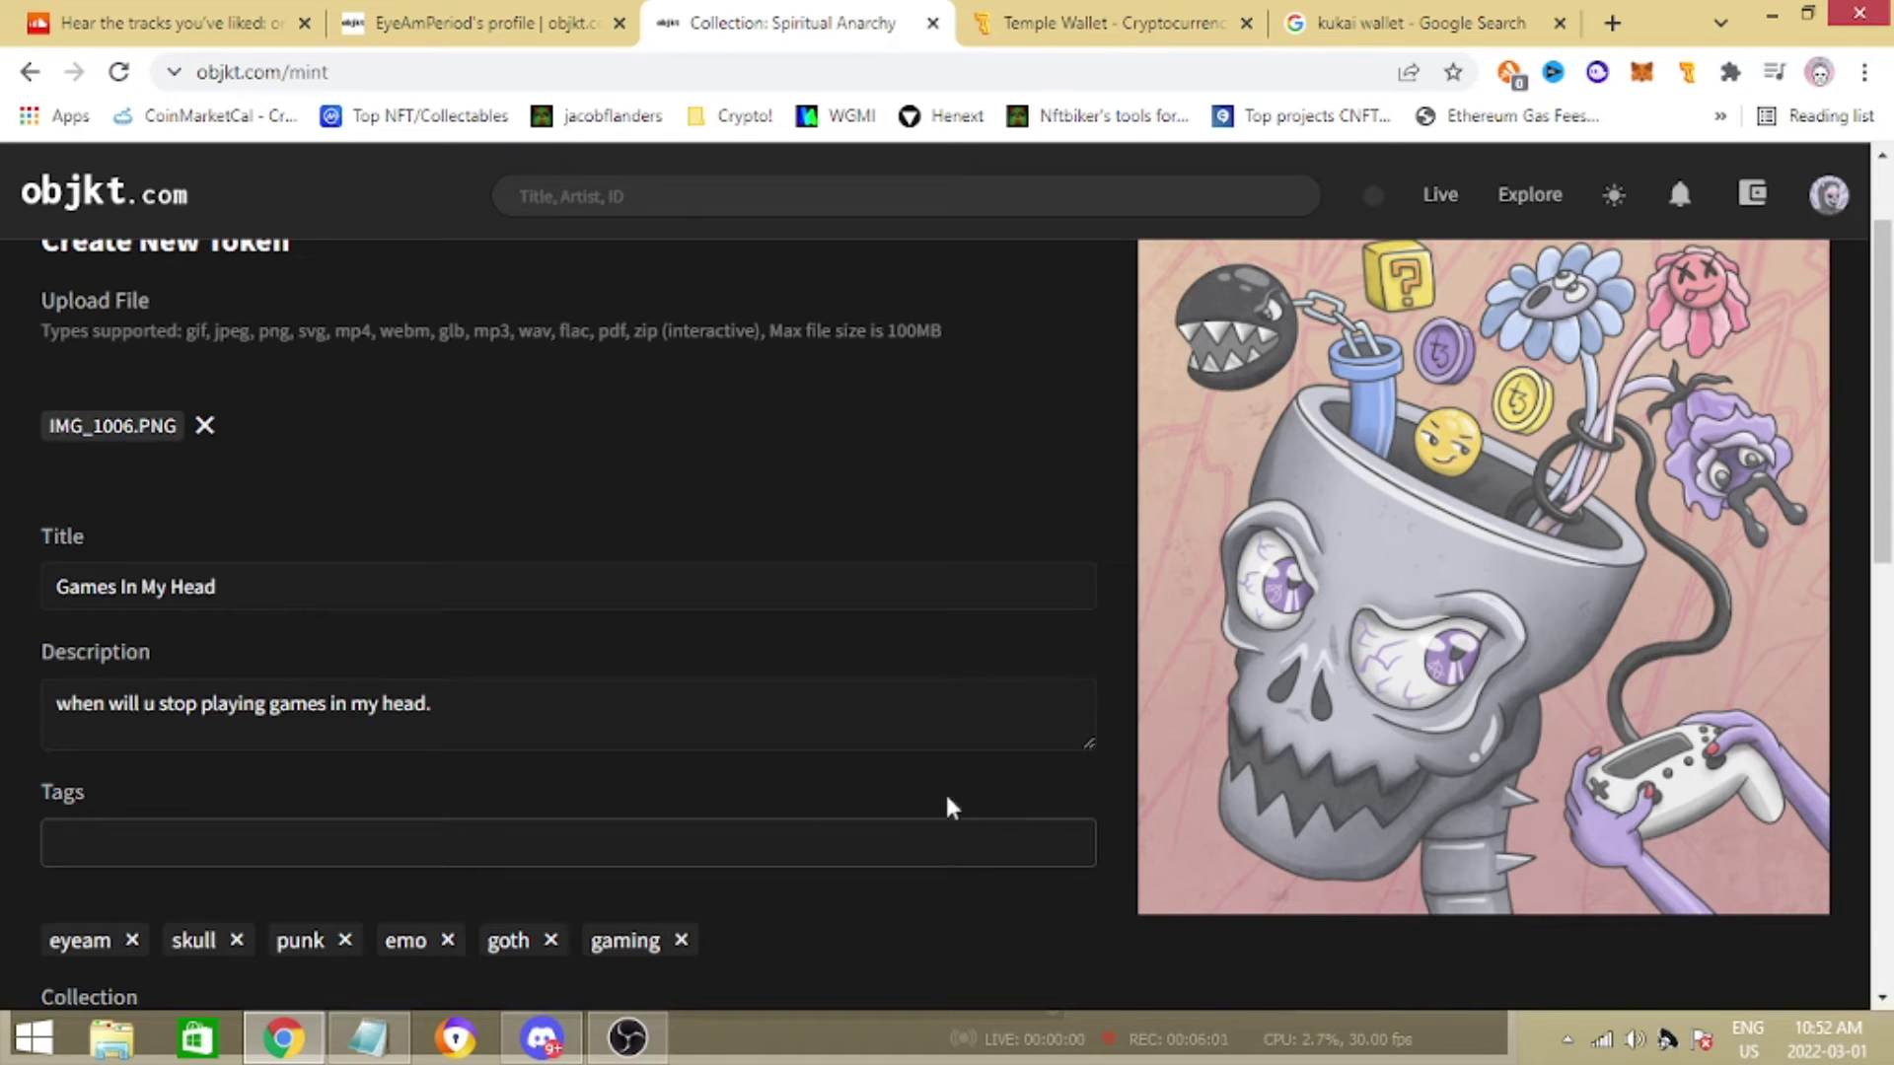
type("anarchy")
key("Return")
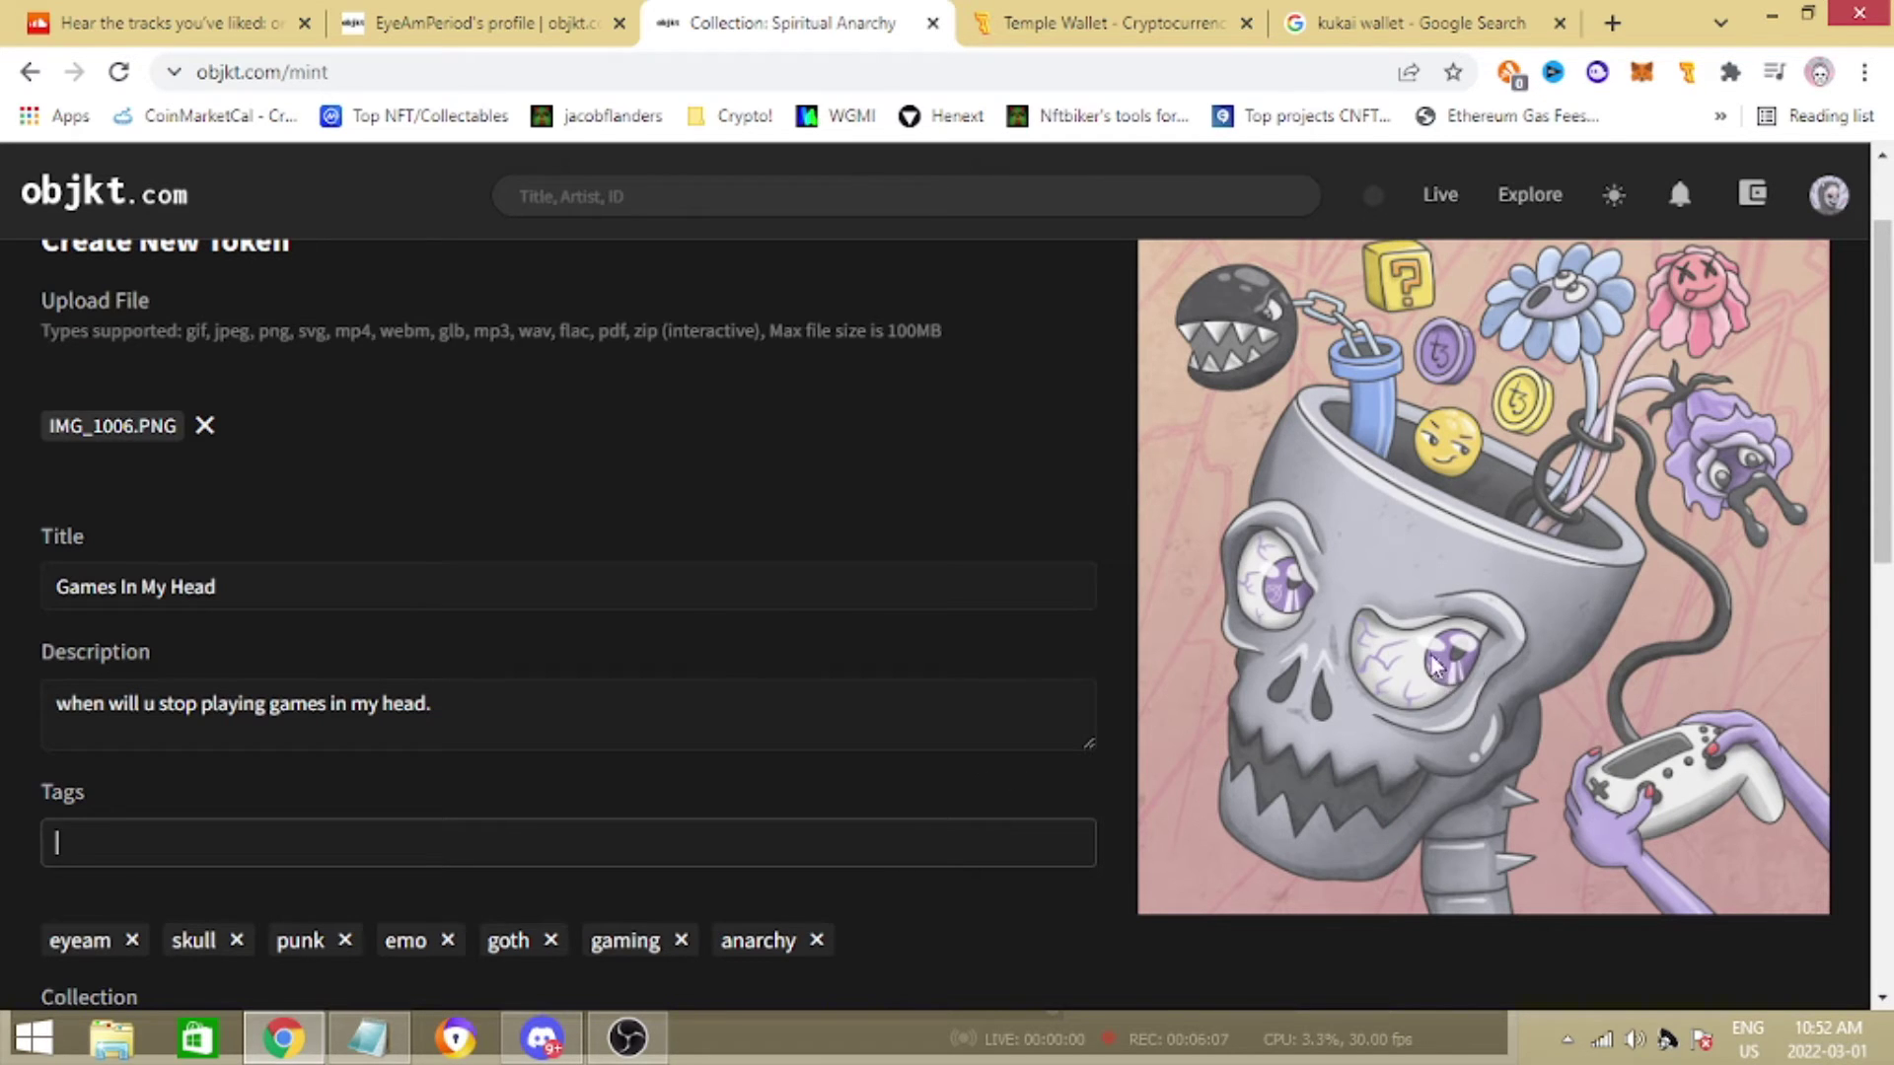
scroll(1282, 483, "up", 1)
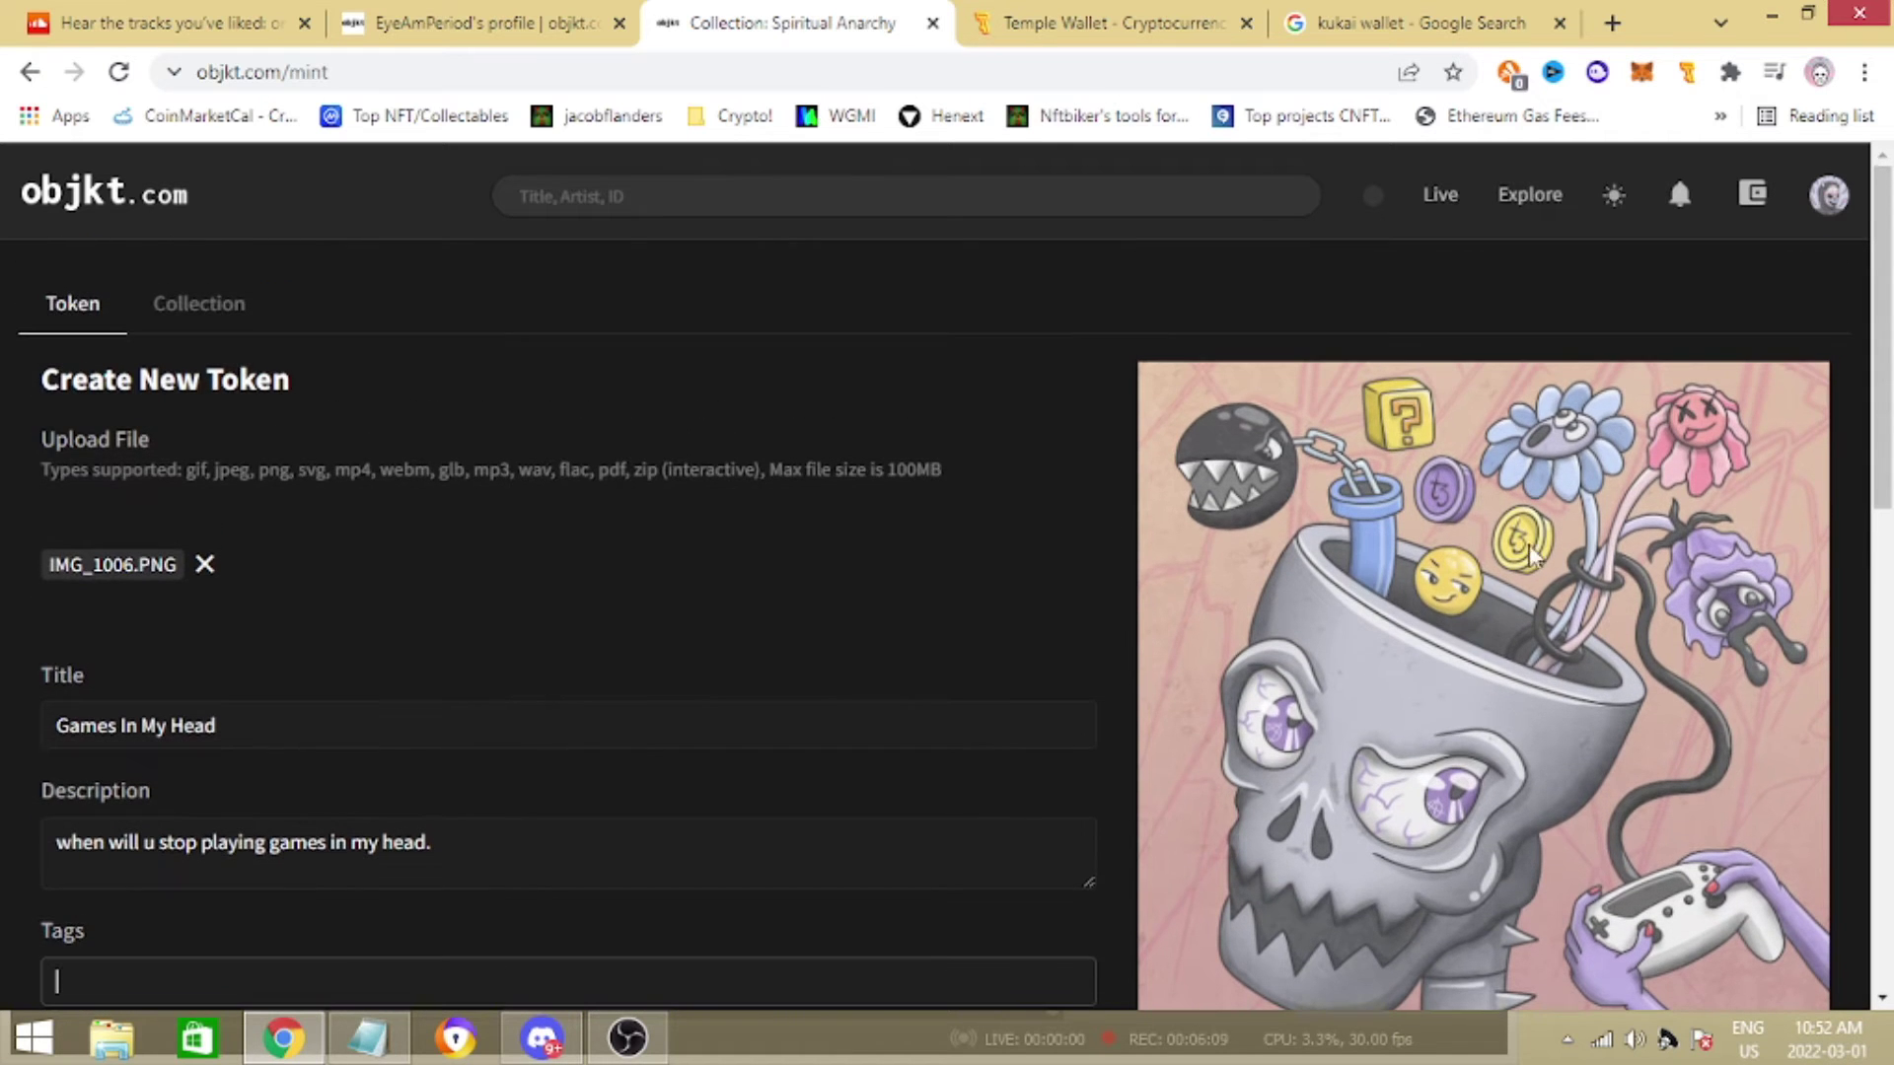
scroll(740, 586, "down", 1)
scroll(517, 734, "down", 3)
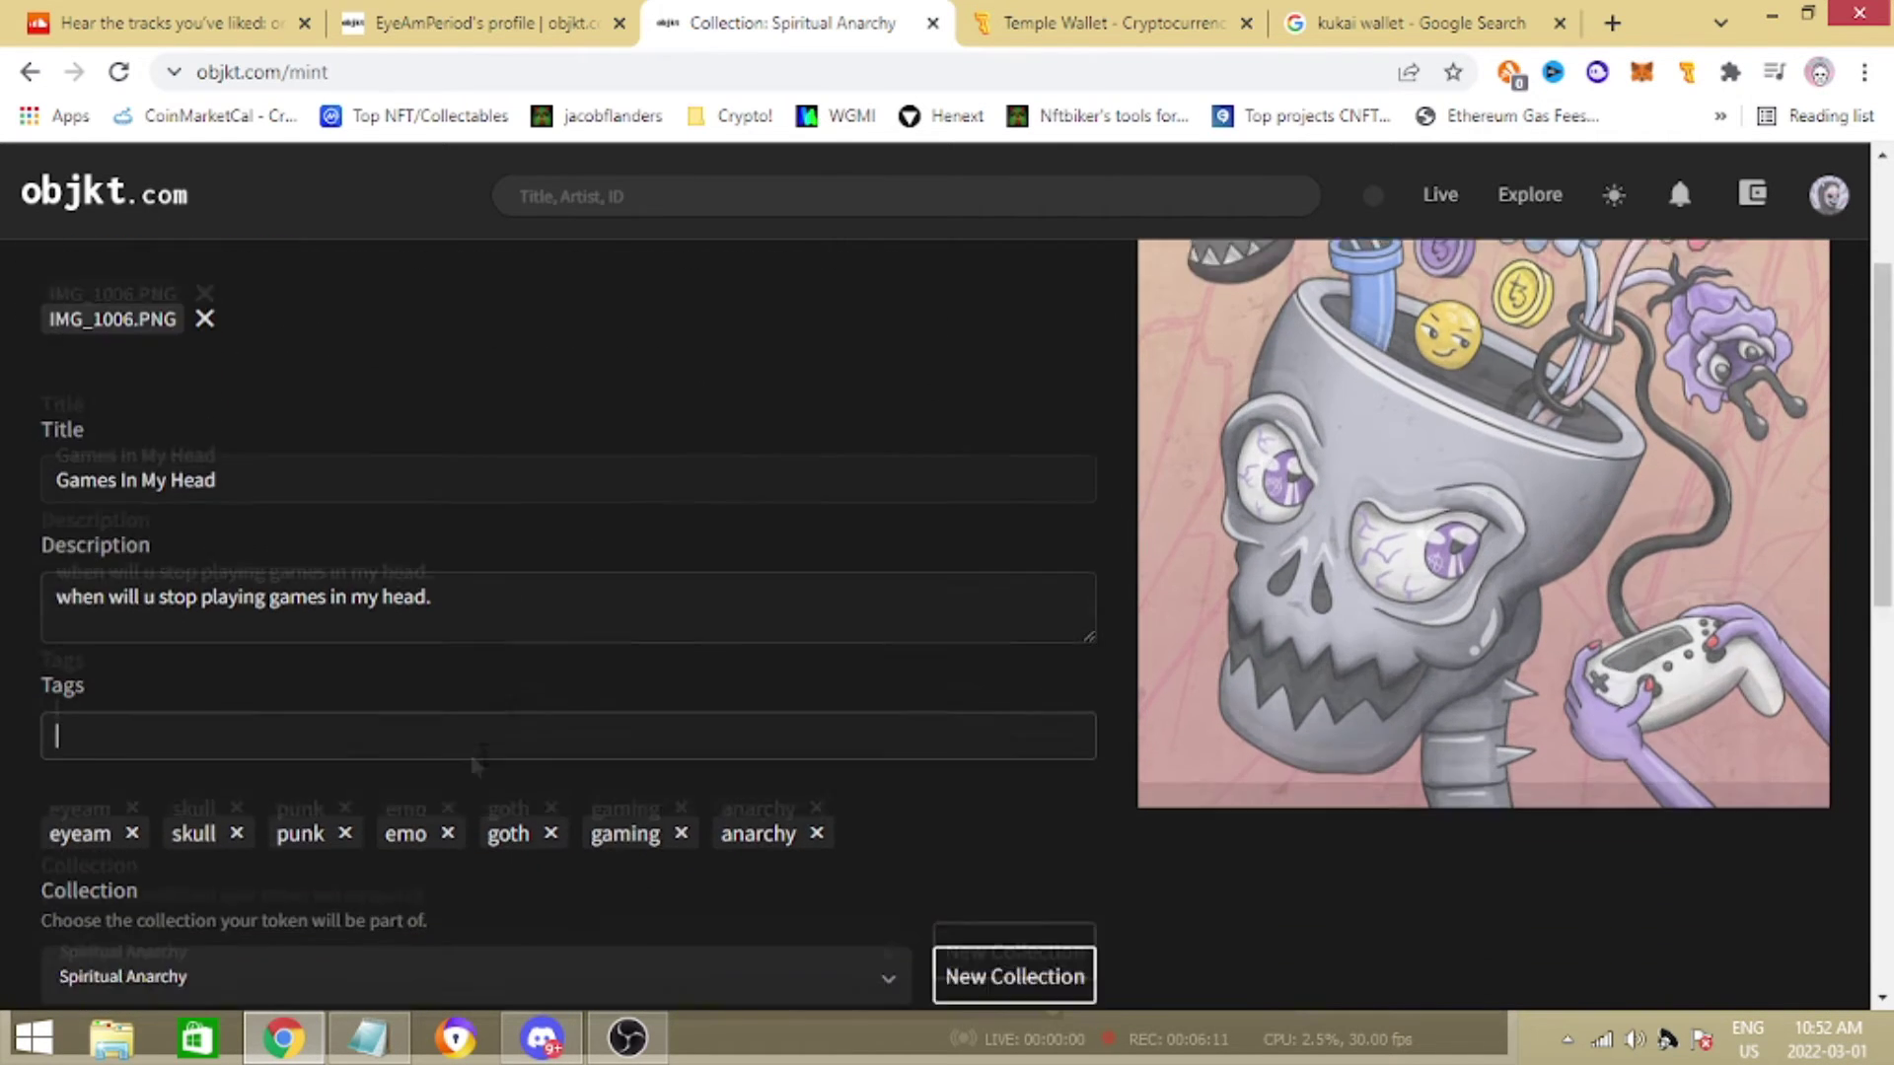
scroll(395, 778, "down", 2)
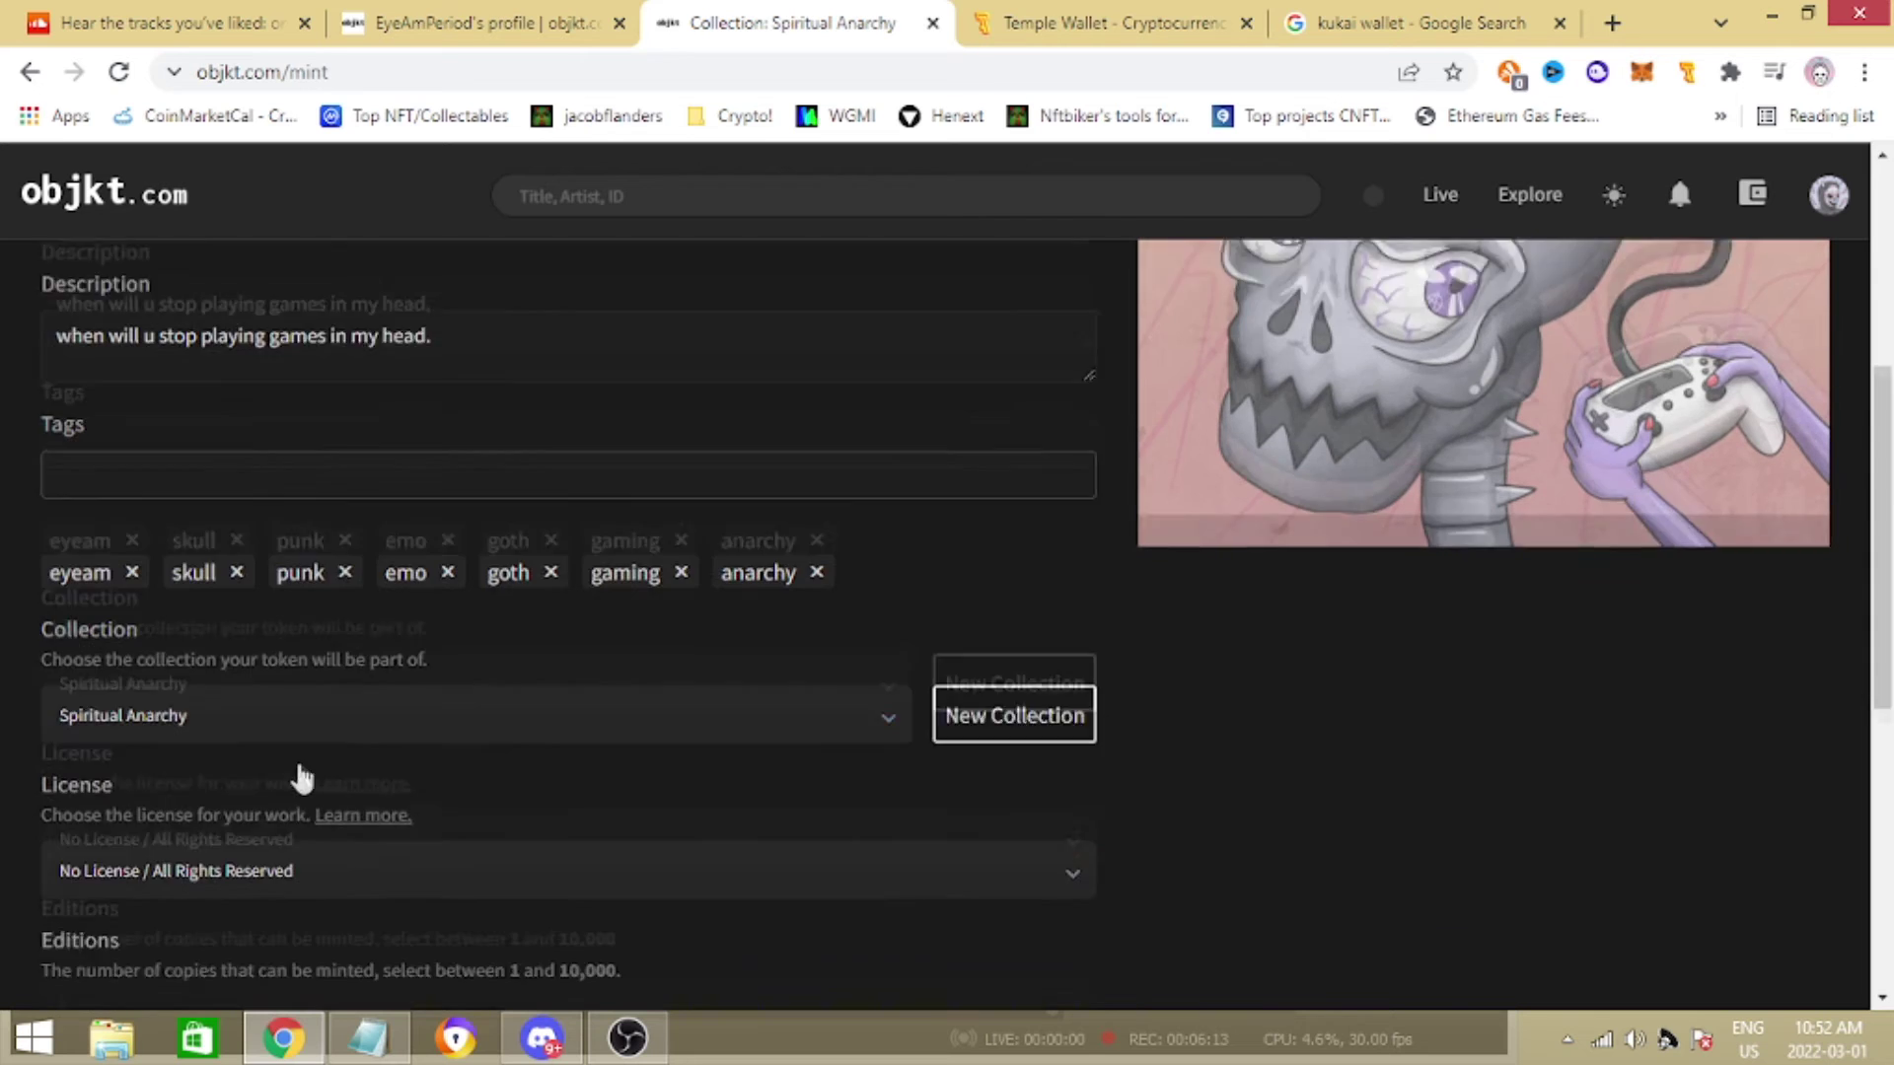
left_click(457, 671)
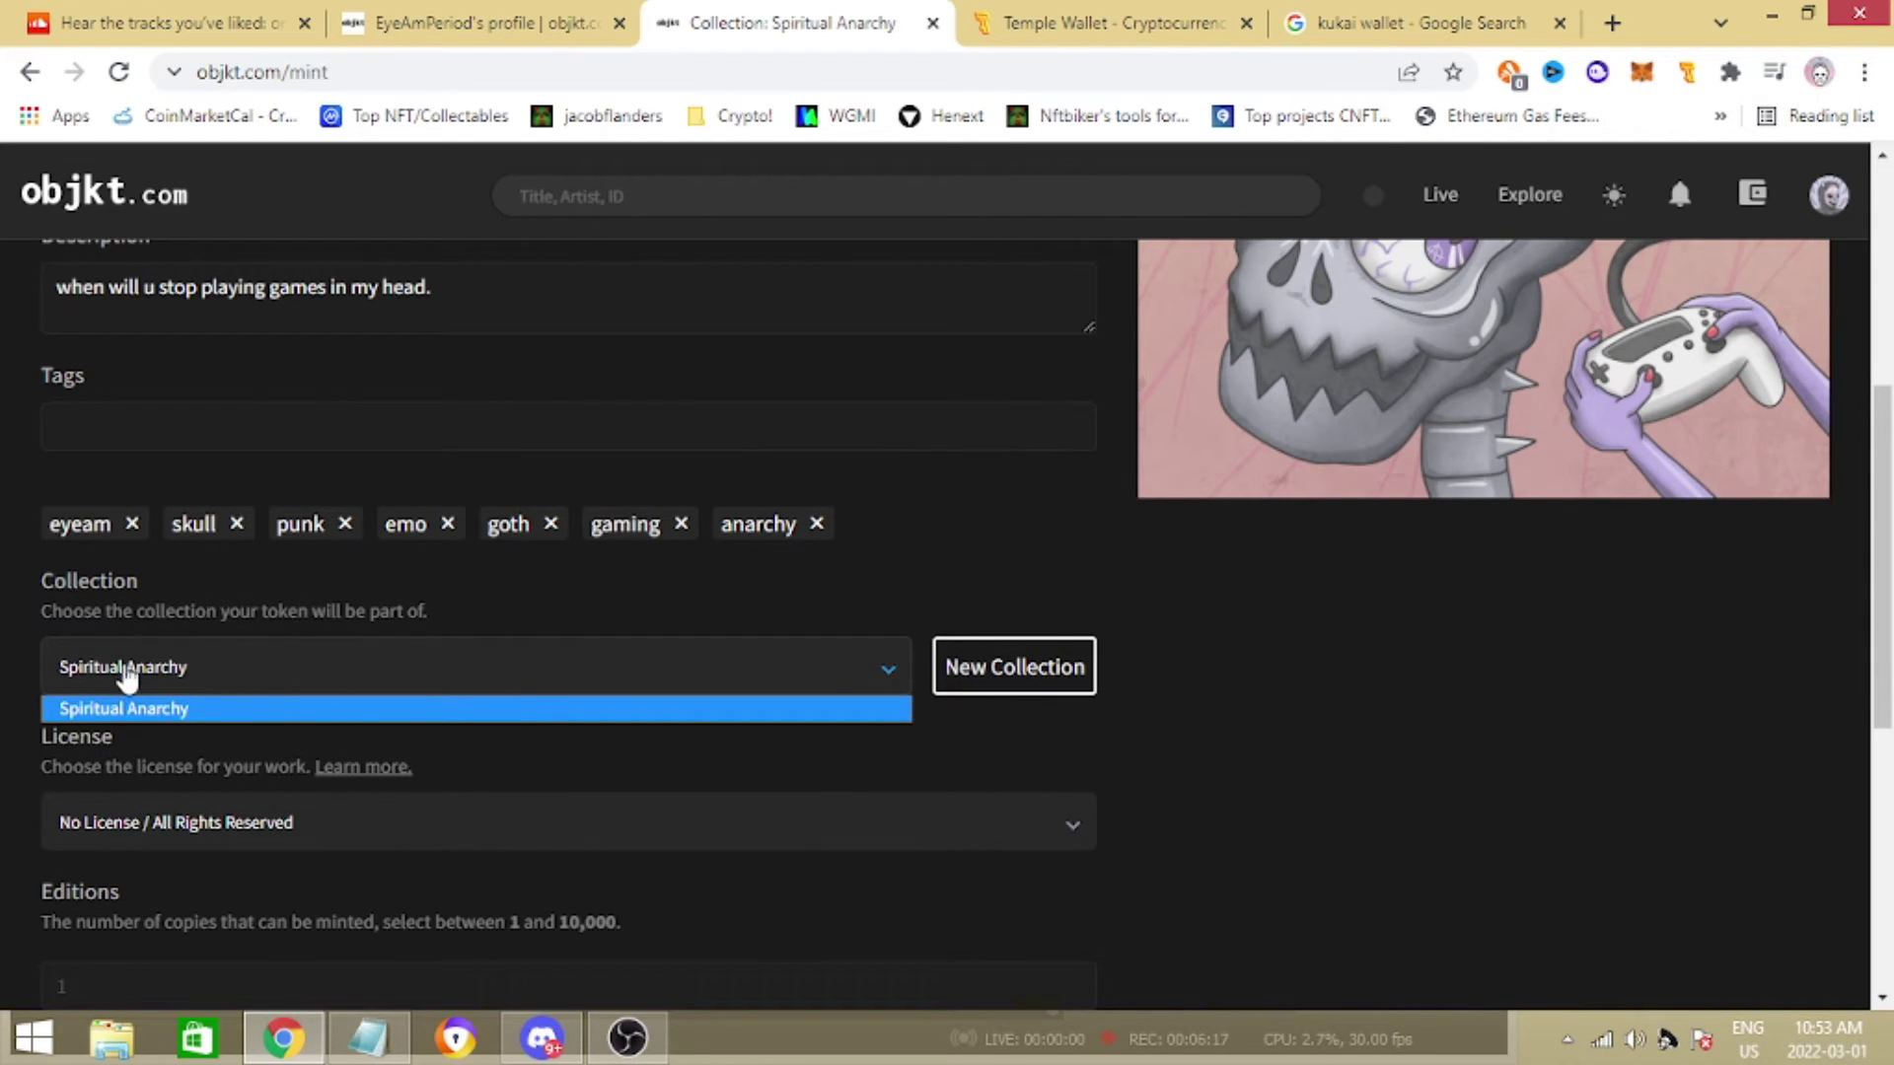
left_click(614, 681)
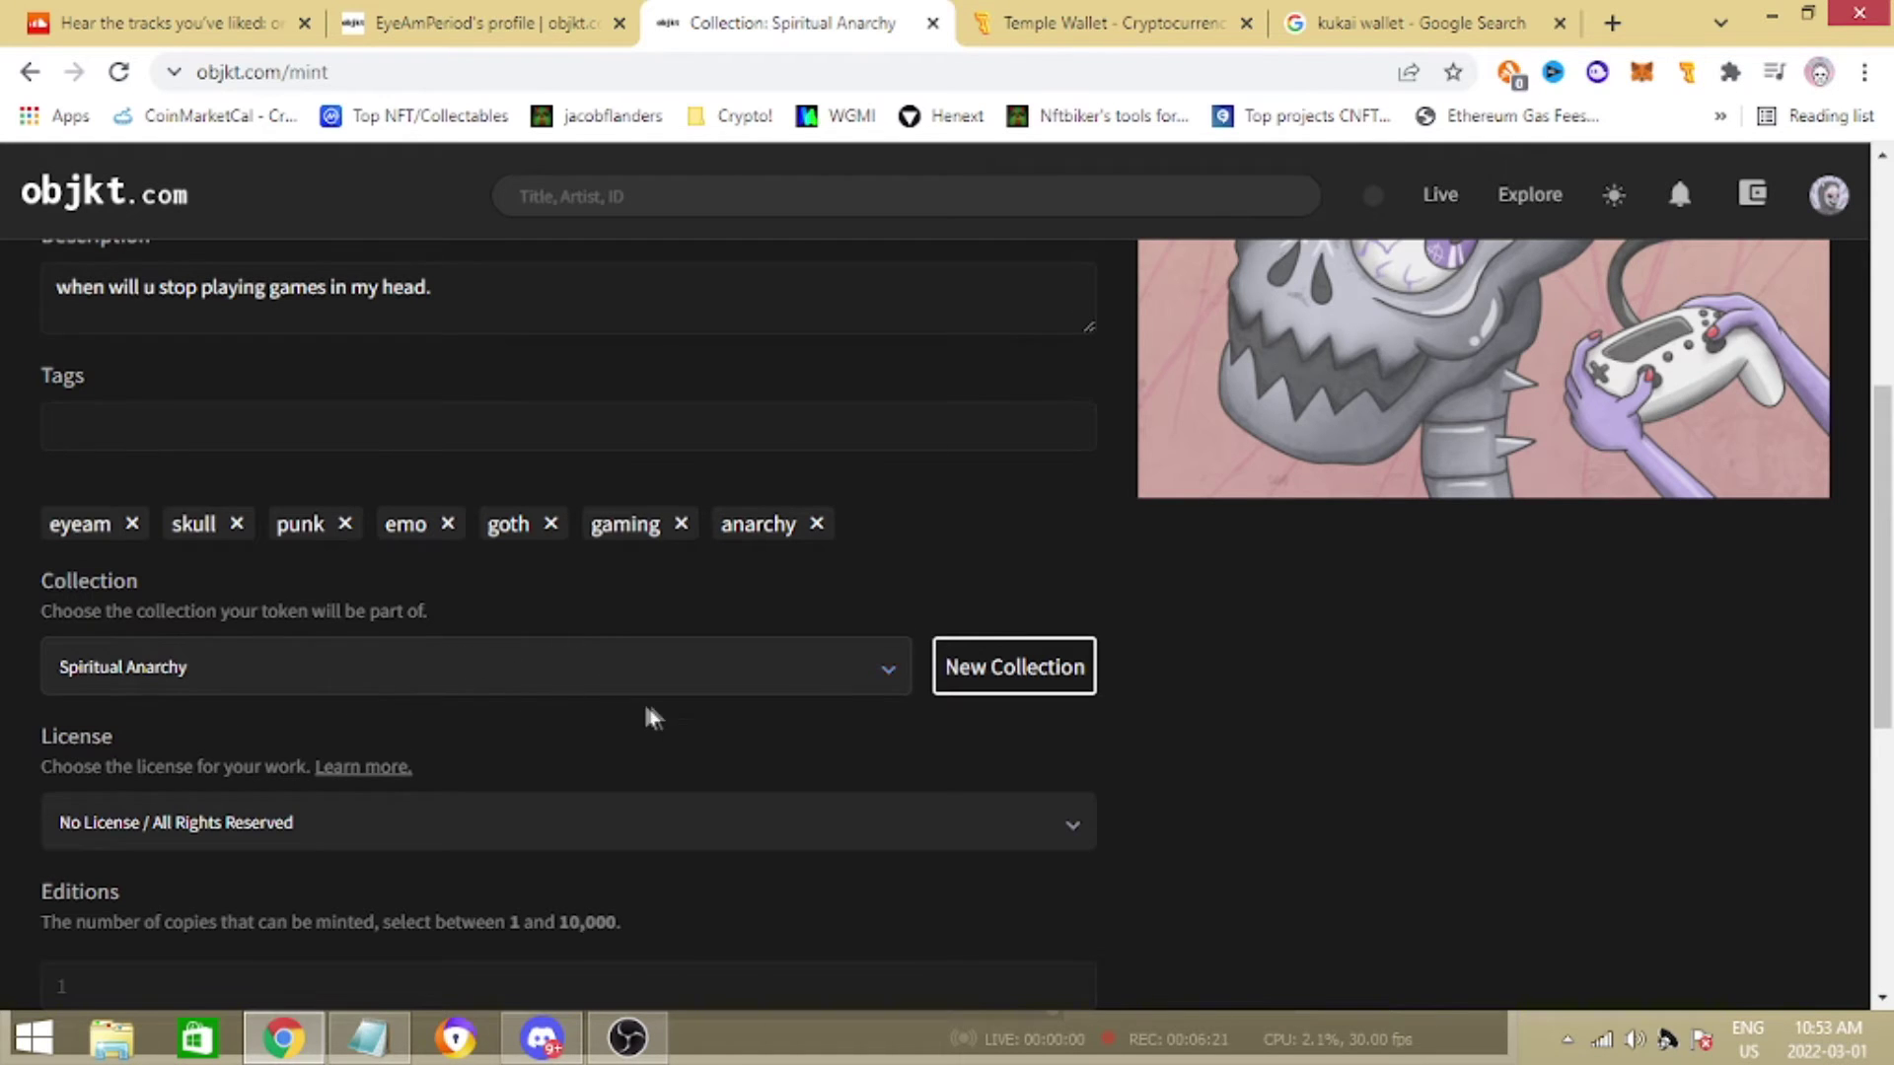
scroll(592, 622, "down", 1)
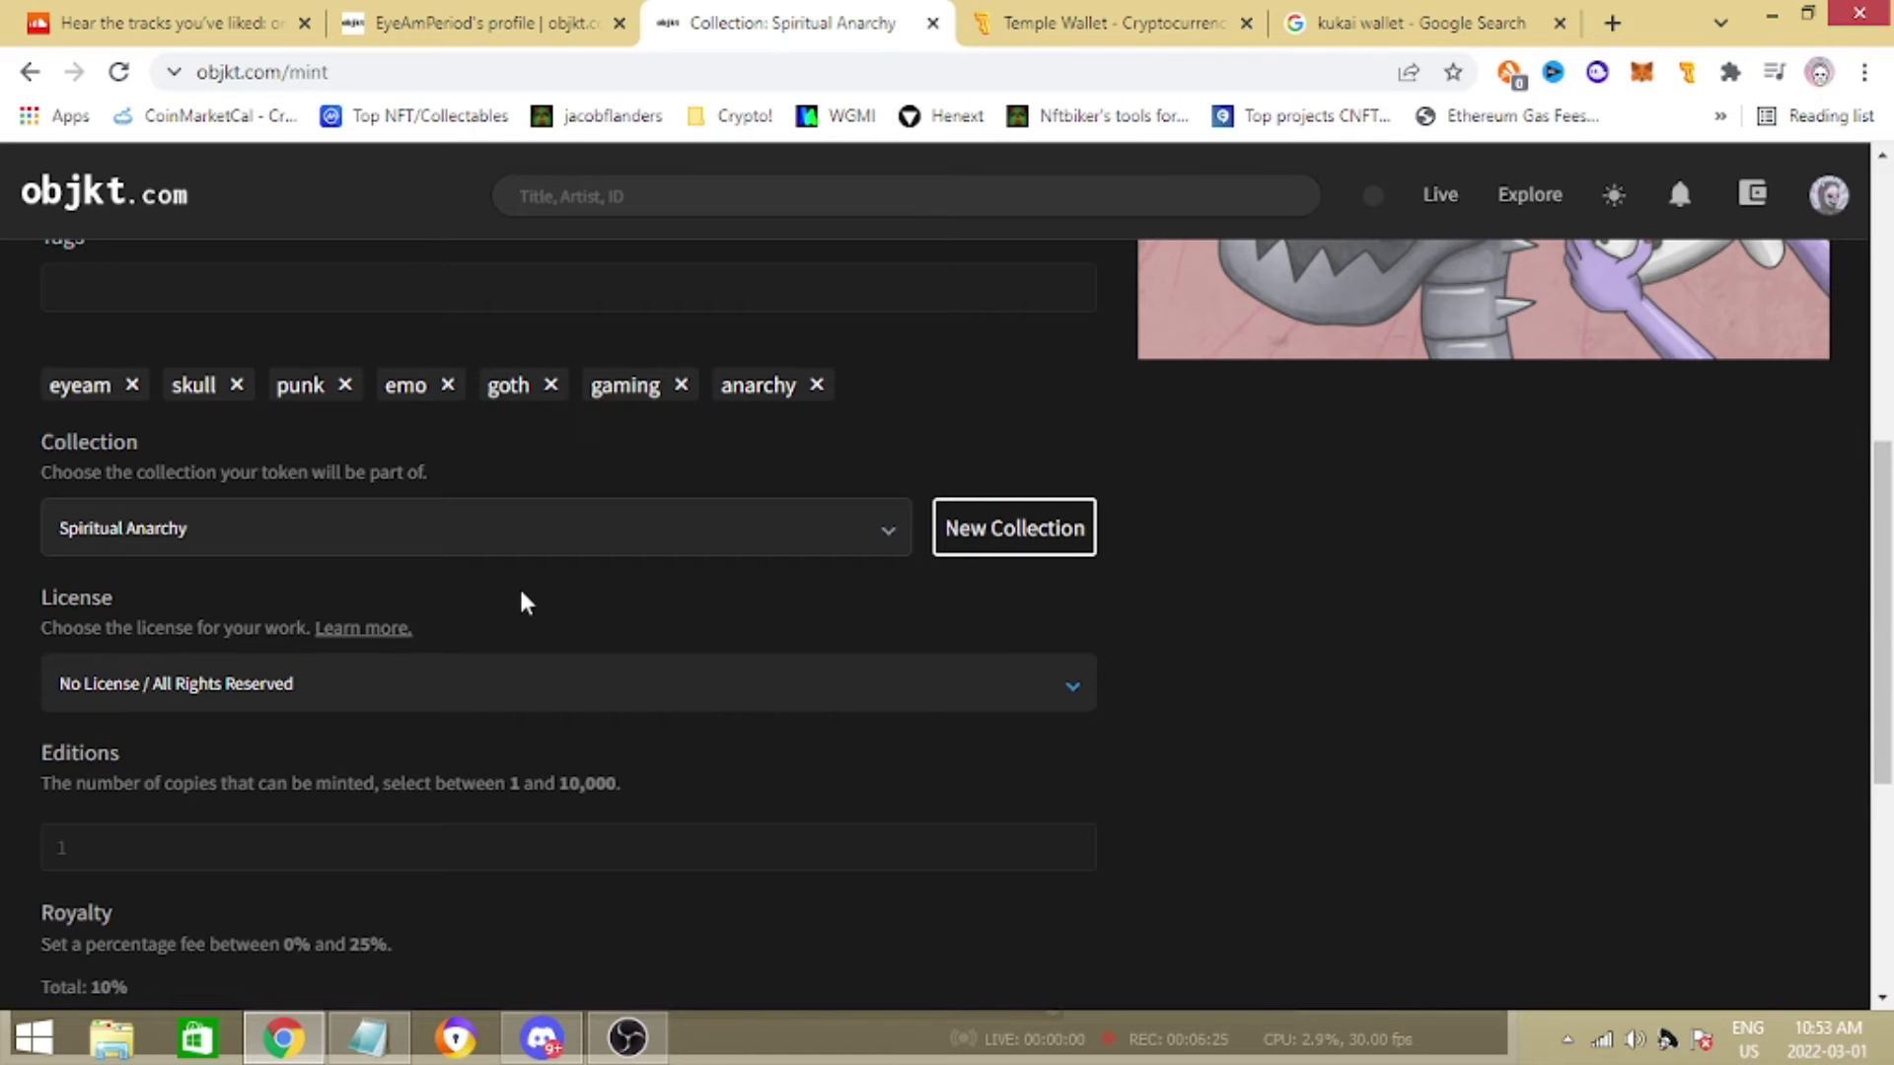
scroll(523, 604, "up", 1)
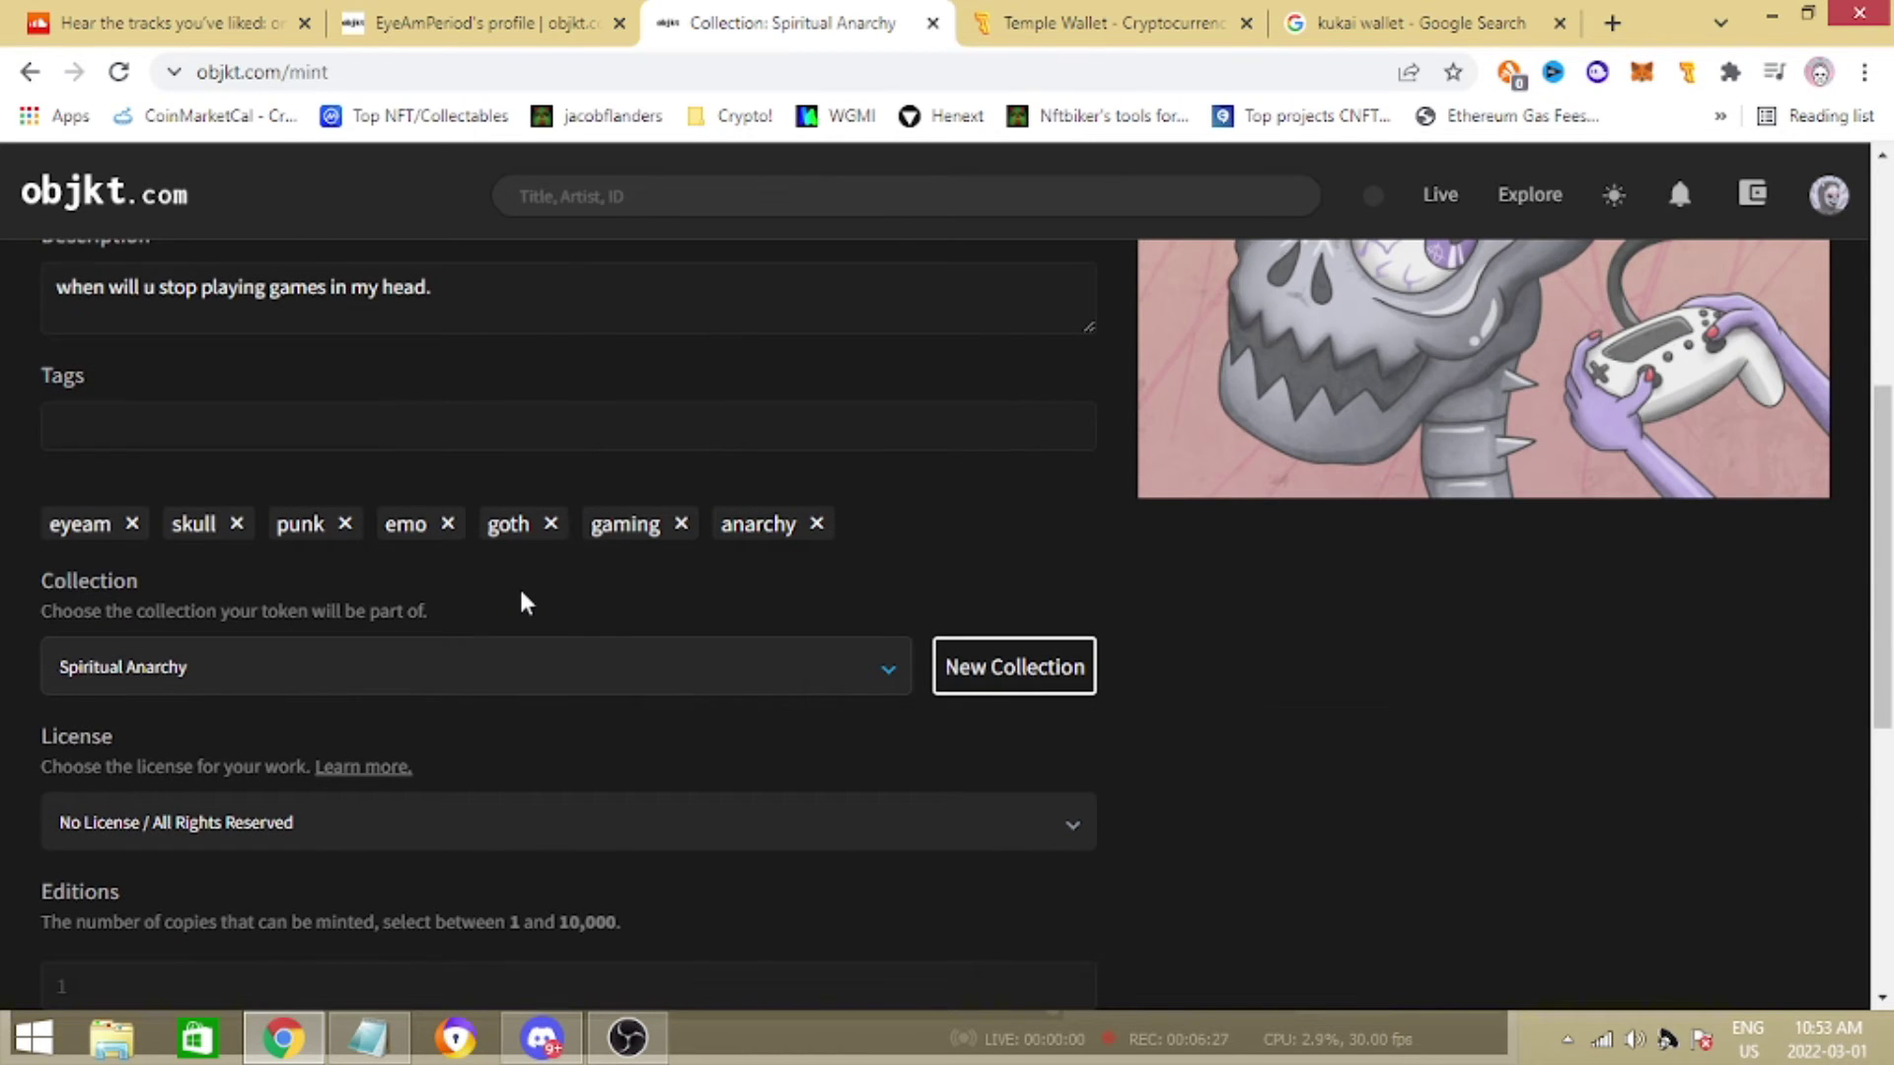
scroll(520, 592, "down", 2)
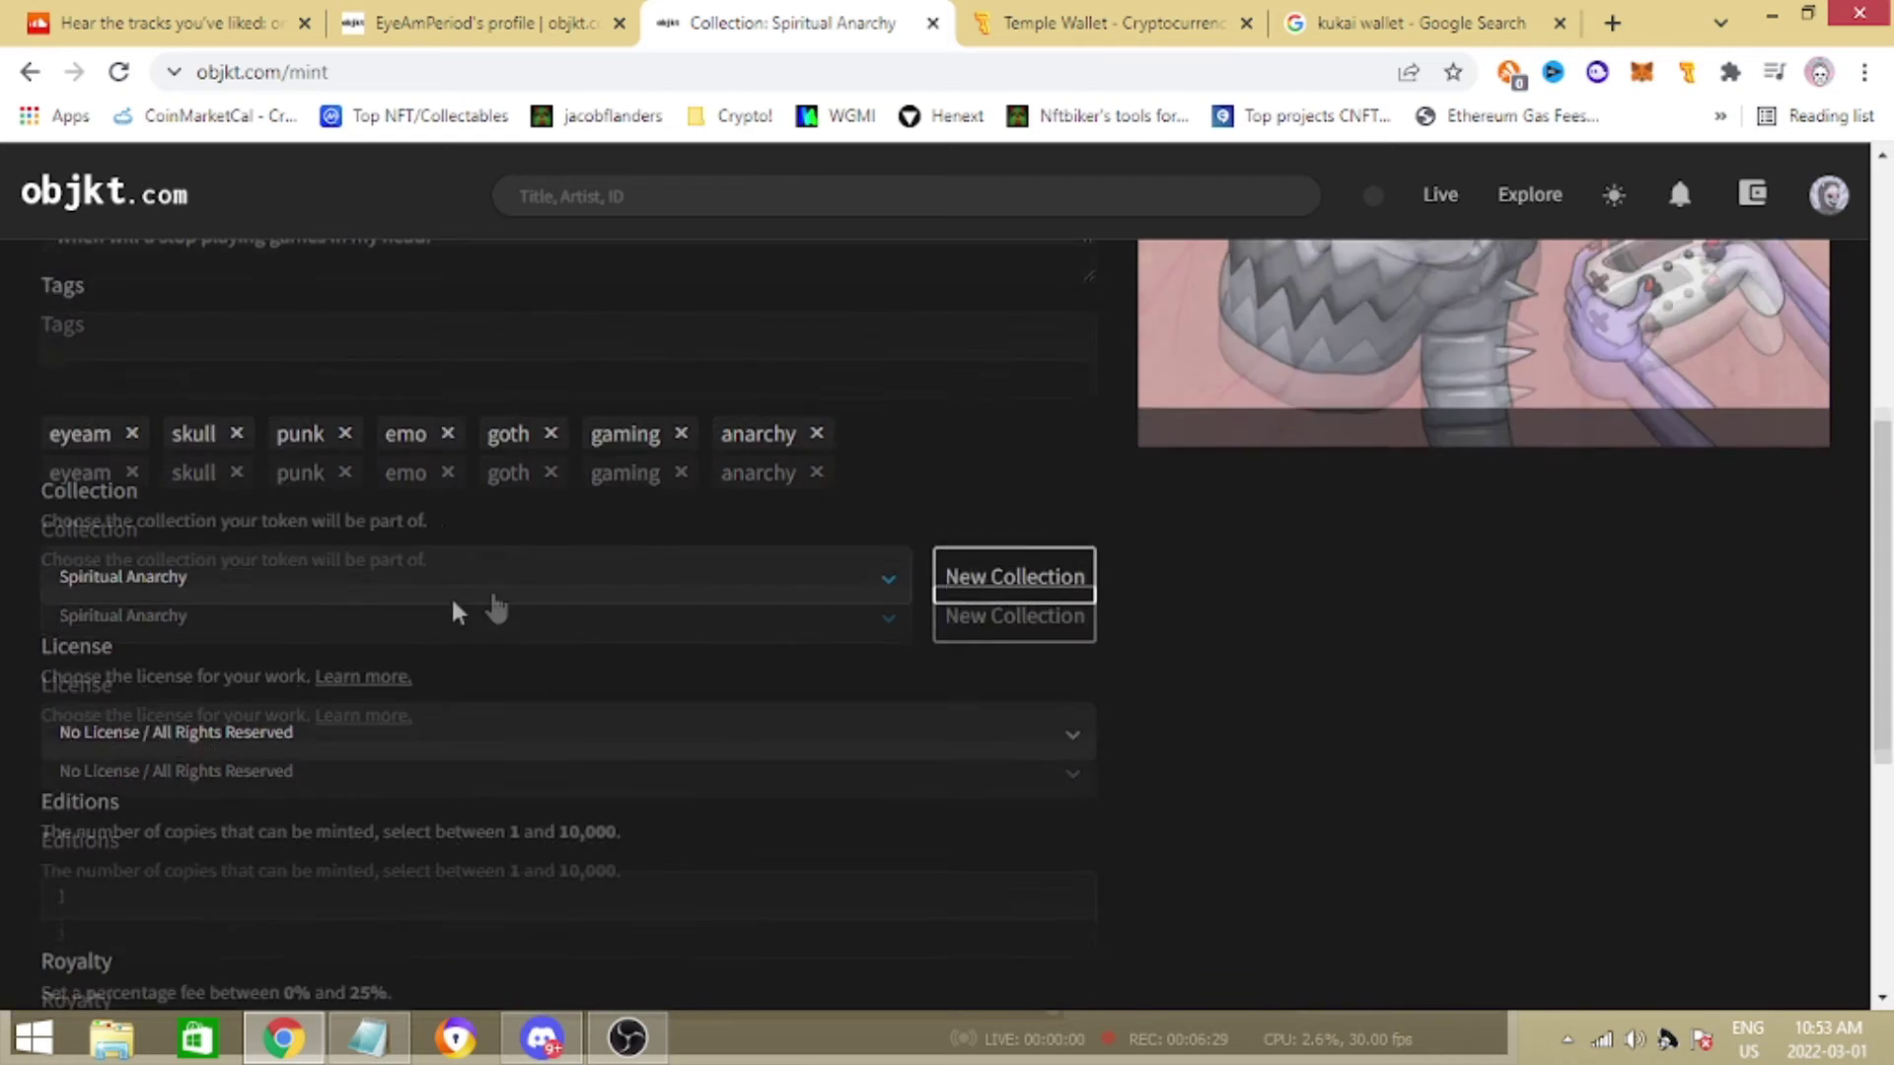
scroll(246, 537, "up", 1)
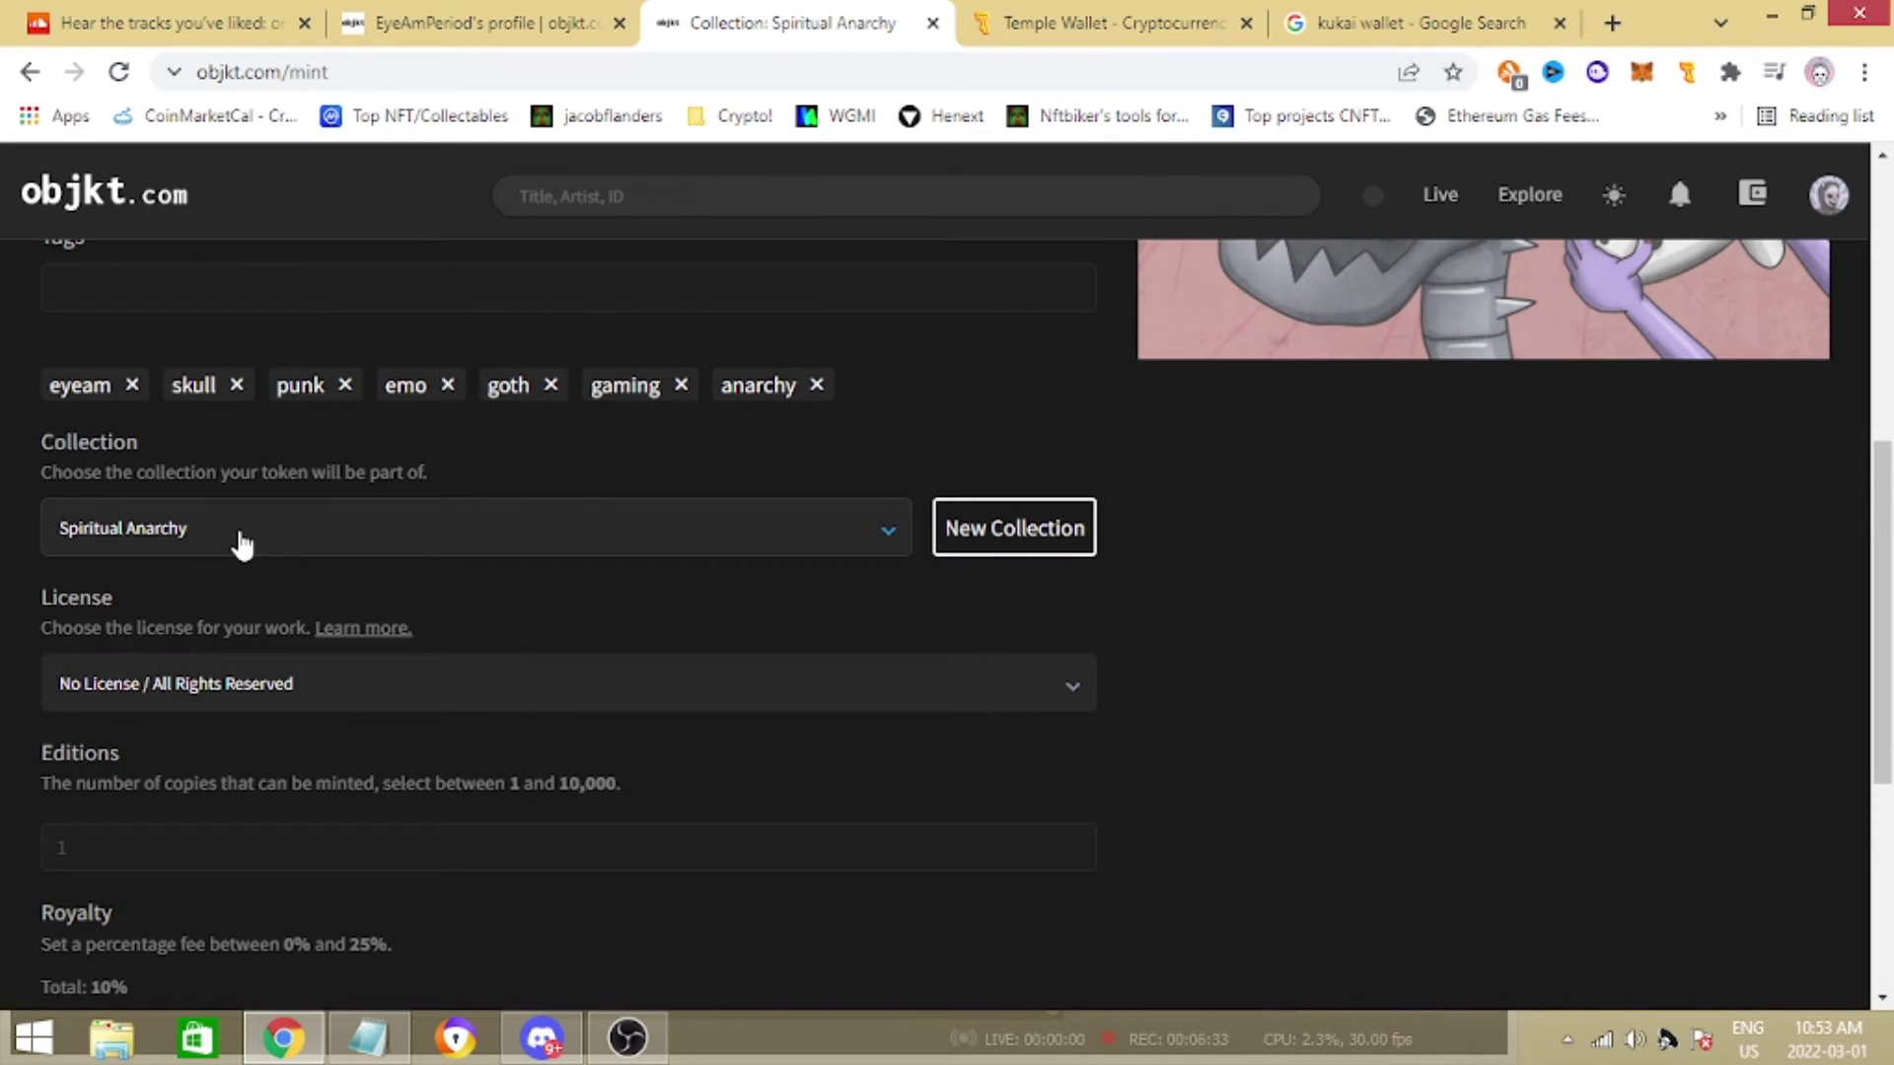
scroll(296, 563, "down", 1)
left_click(626, 558)
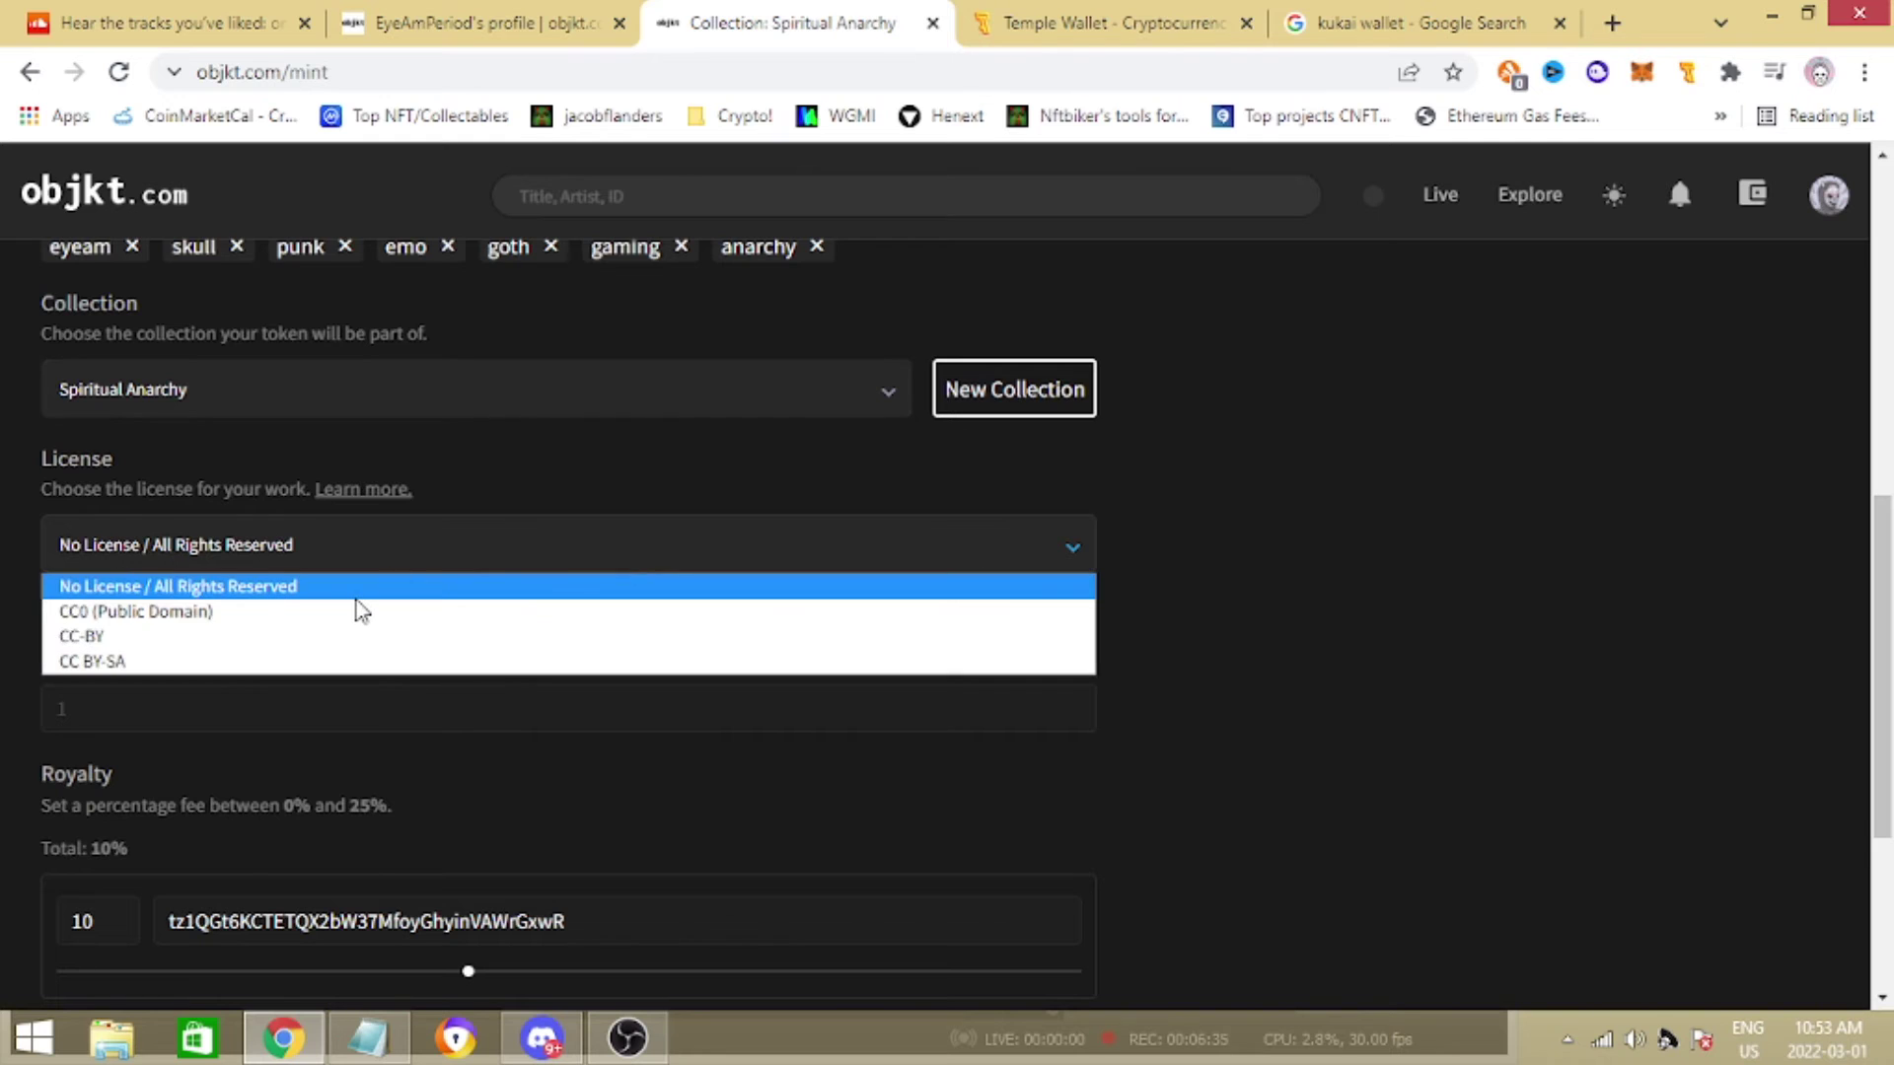
left_click(1449, 627)
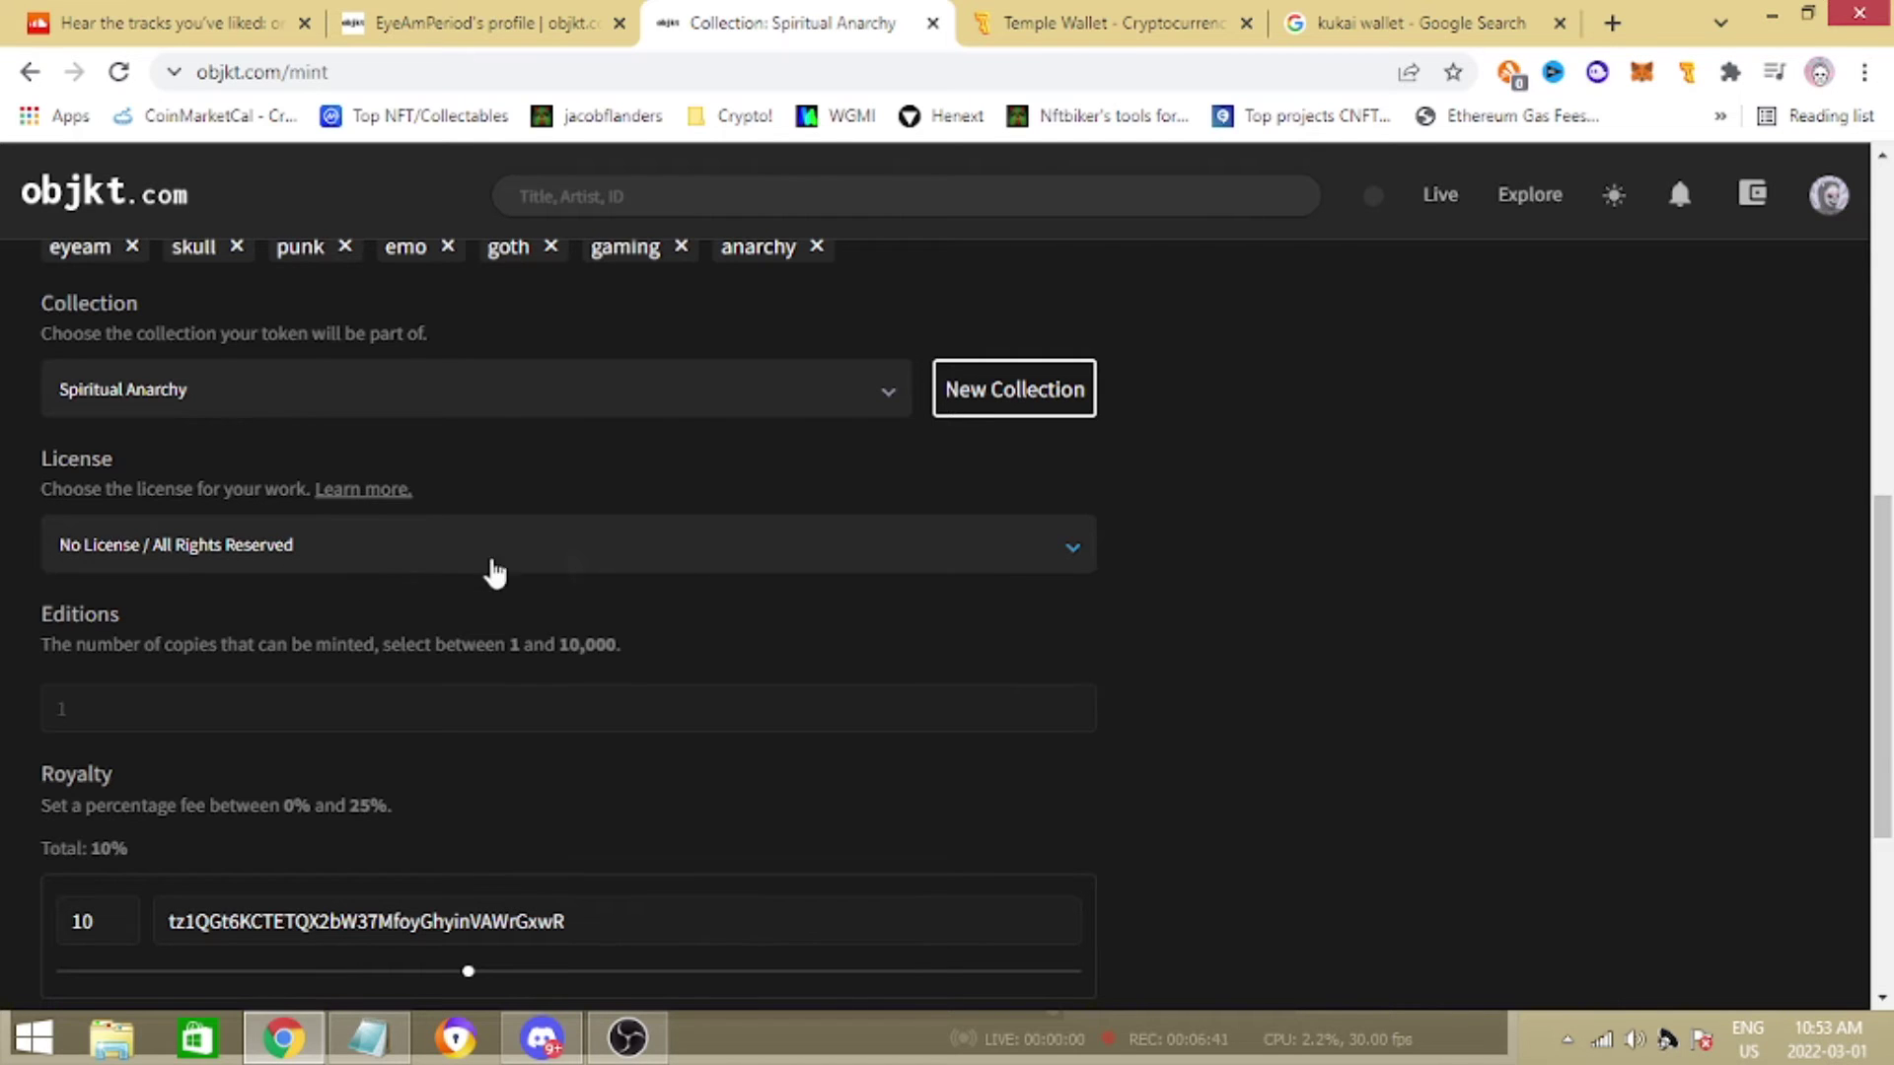
Set the token's Editions to 10.
scroll(473, 592, "down", 2)
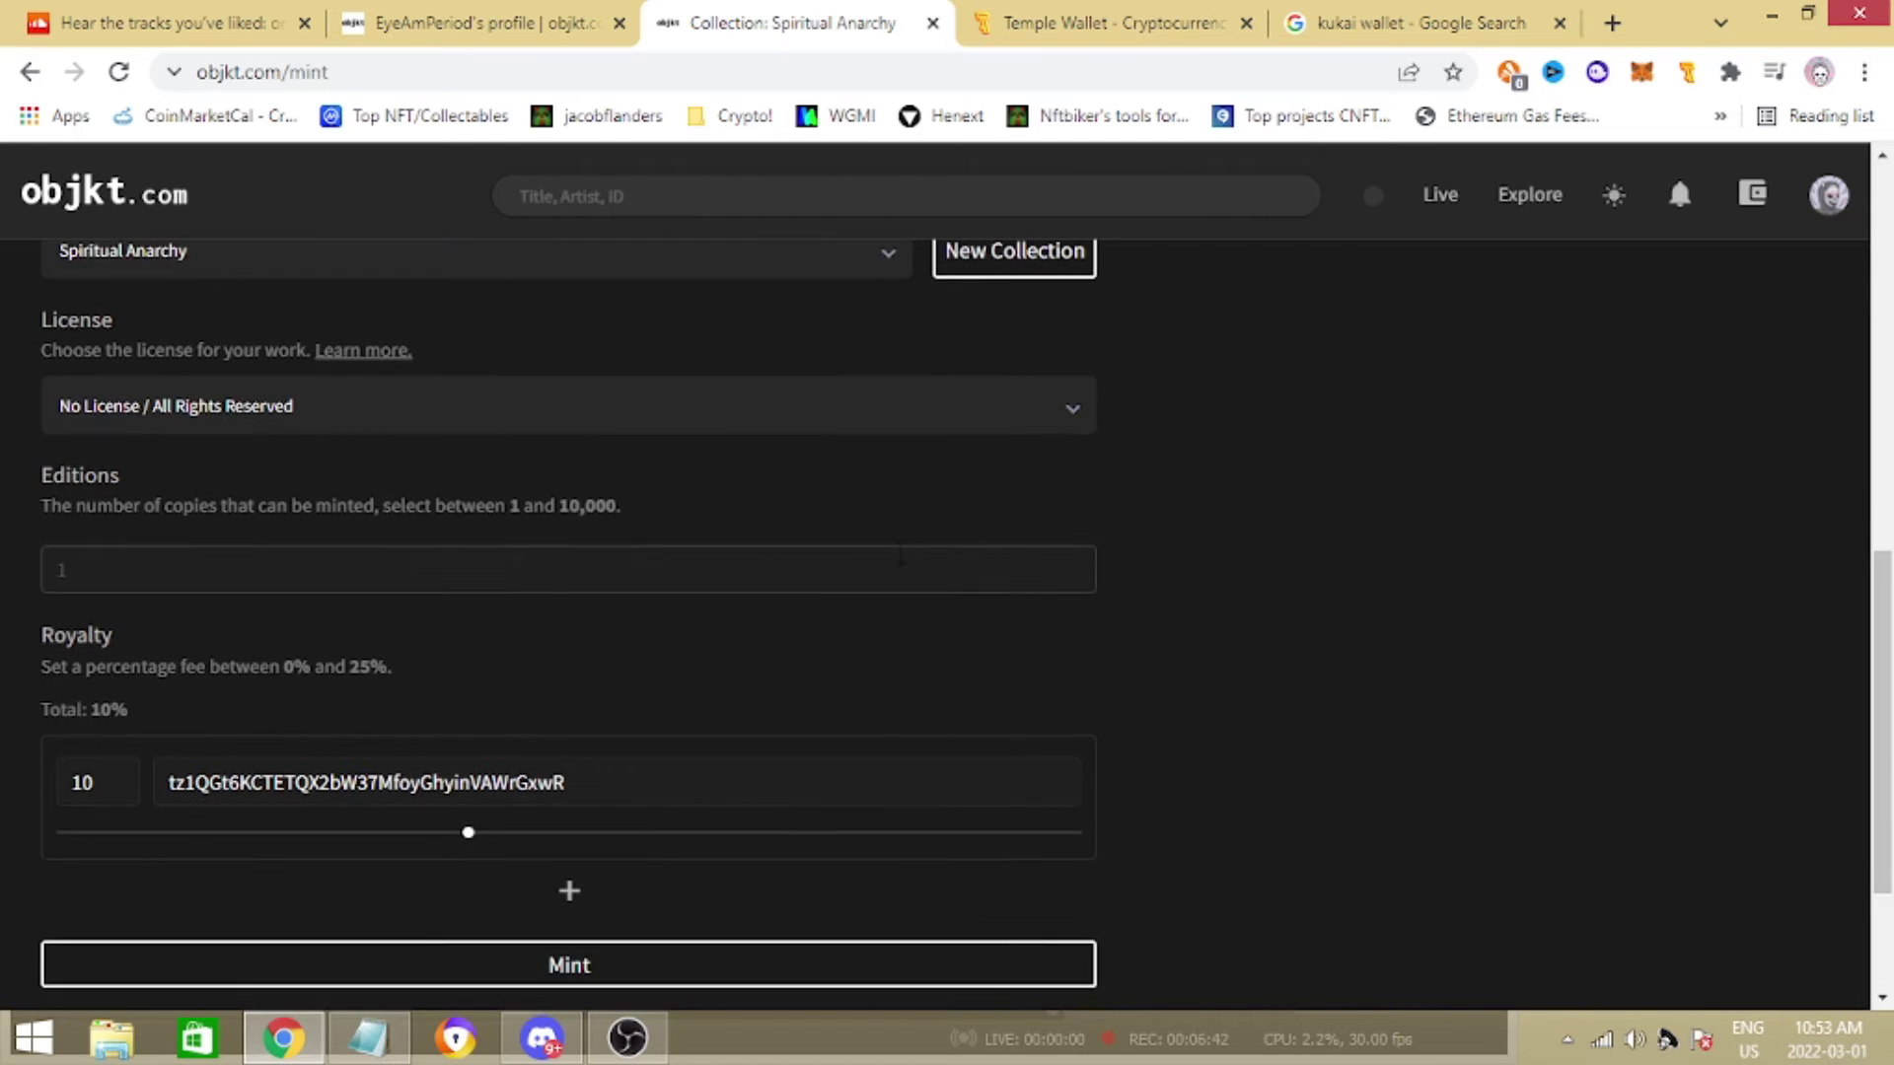
left_click(439, 550)
type("10")
Change the royalty from 10 to 12.5% and submit the token for minting.
left_click(109, 789)
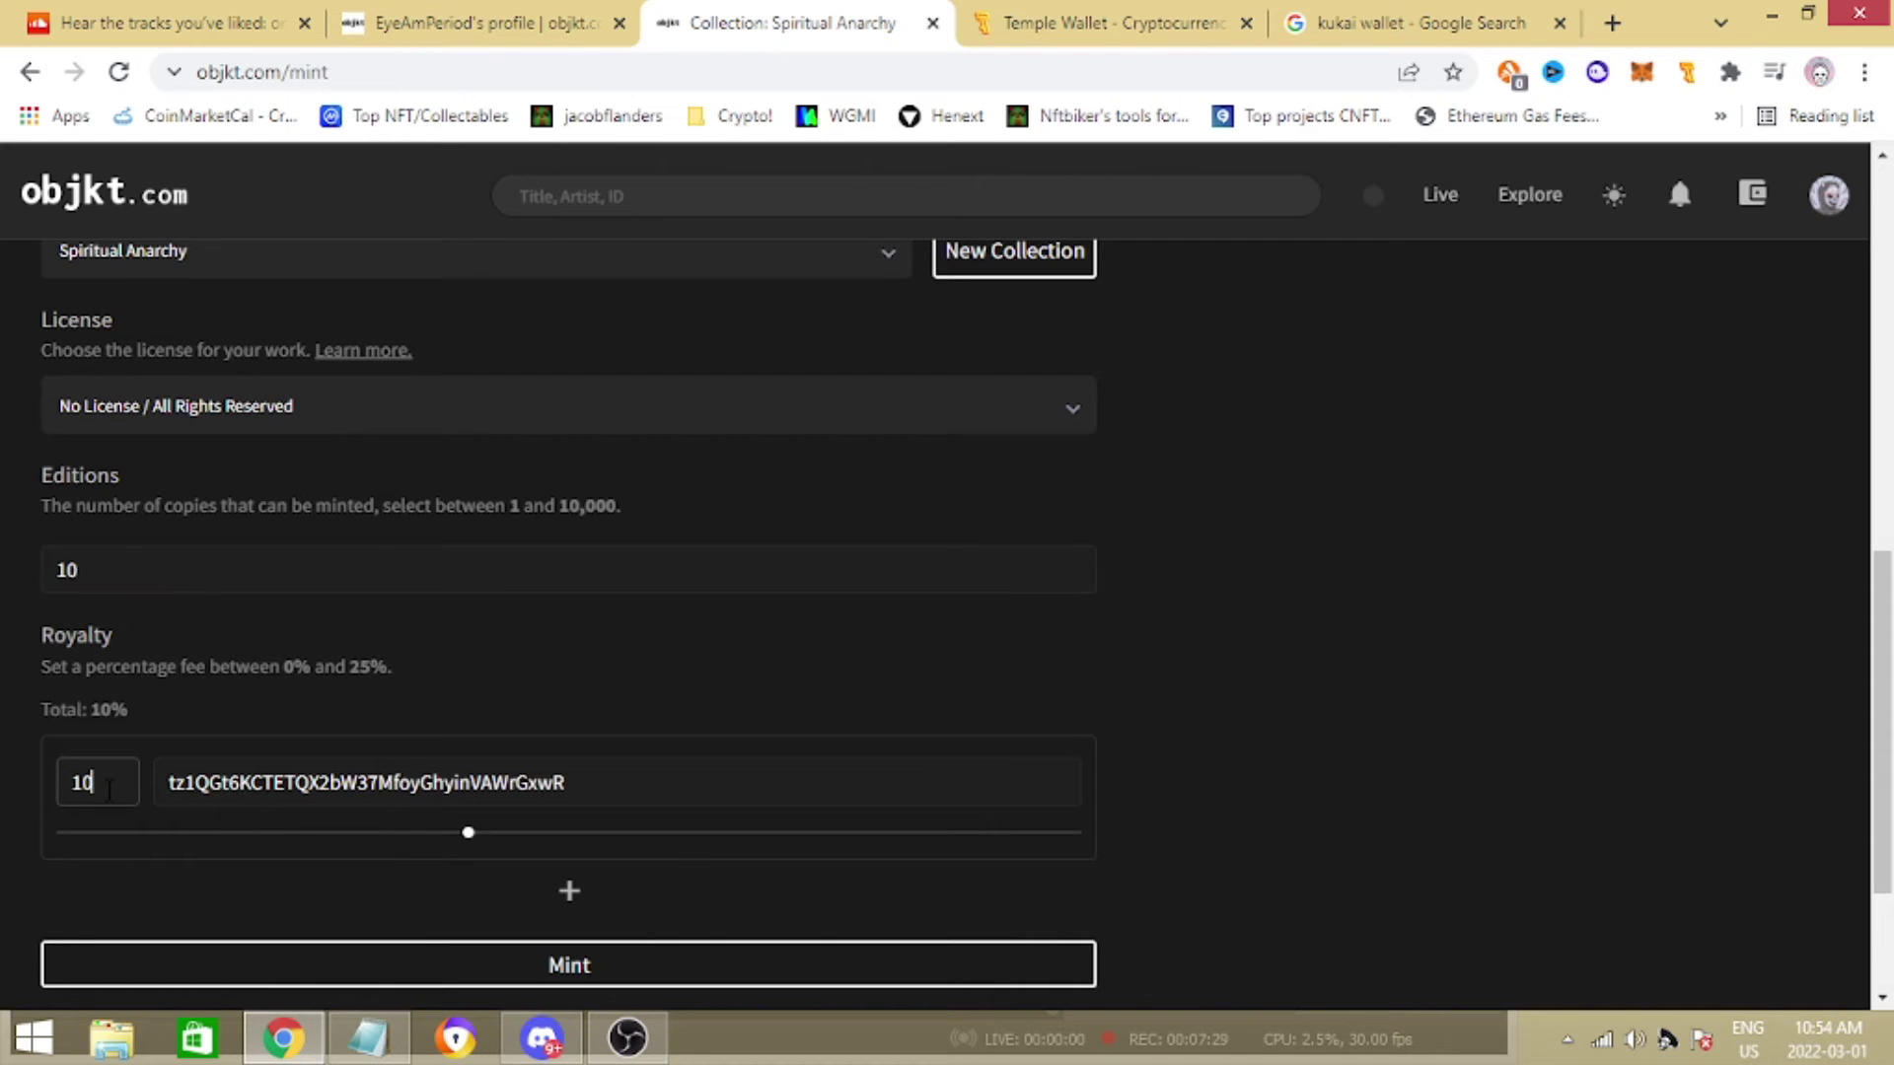
scroll(188, 750, "down", 2)
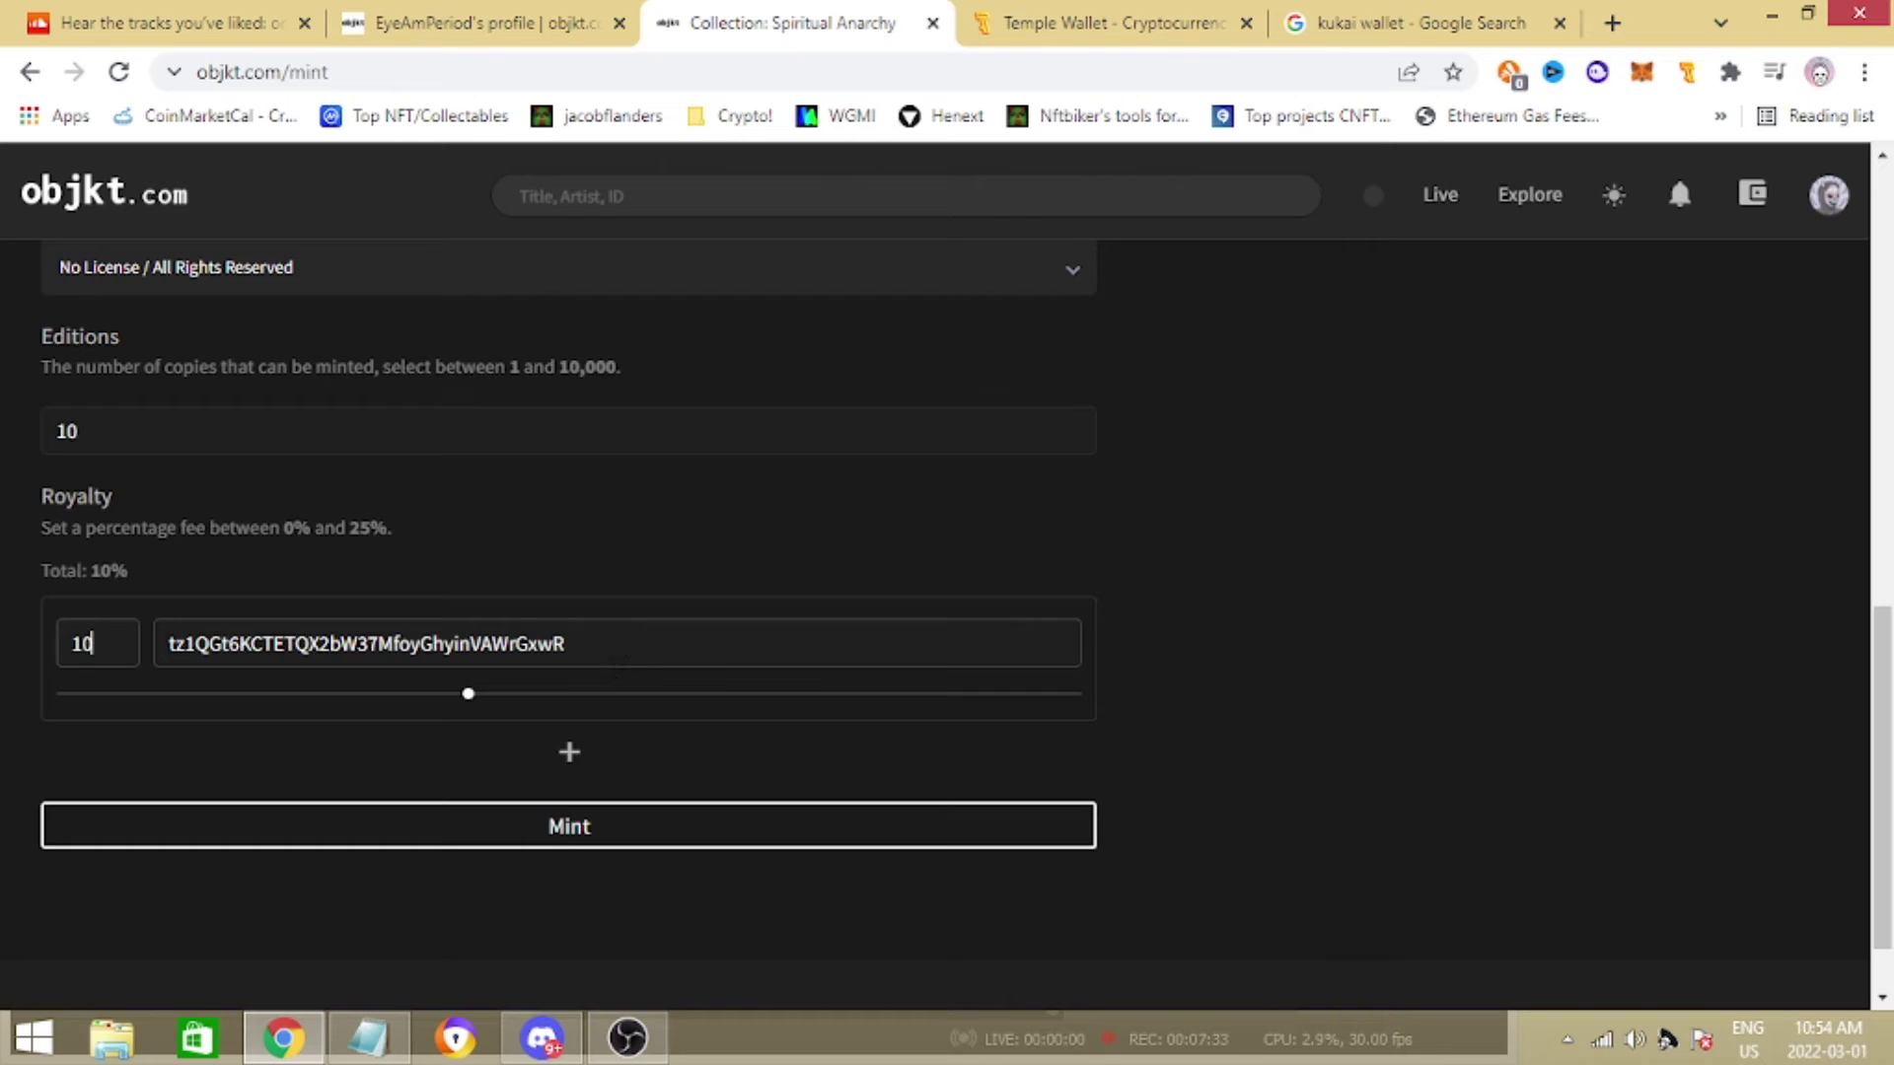
scroll(196, 734, "up", 1)
scroll(196, 735, "up", 10)
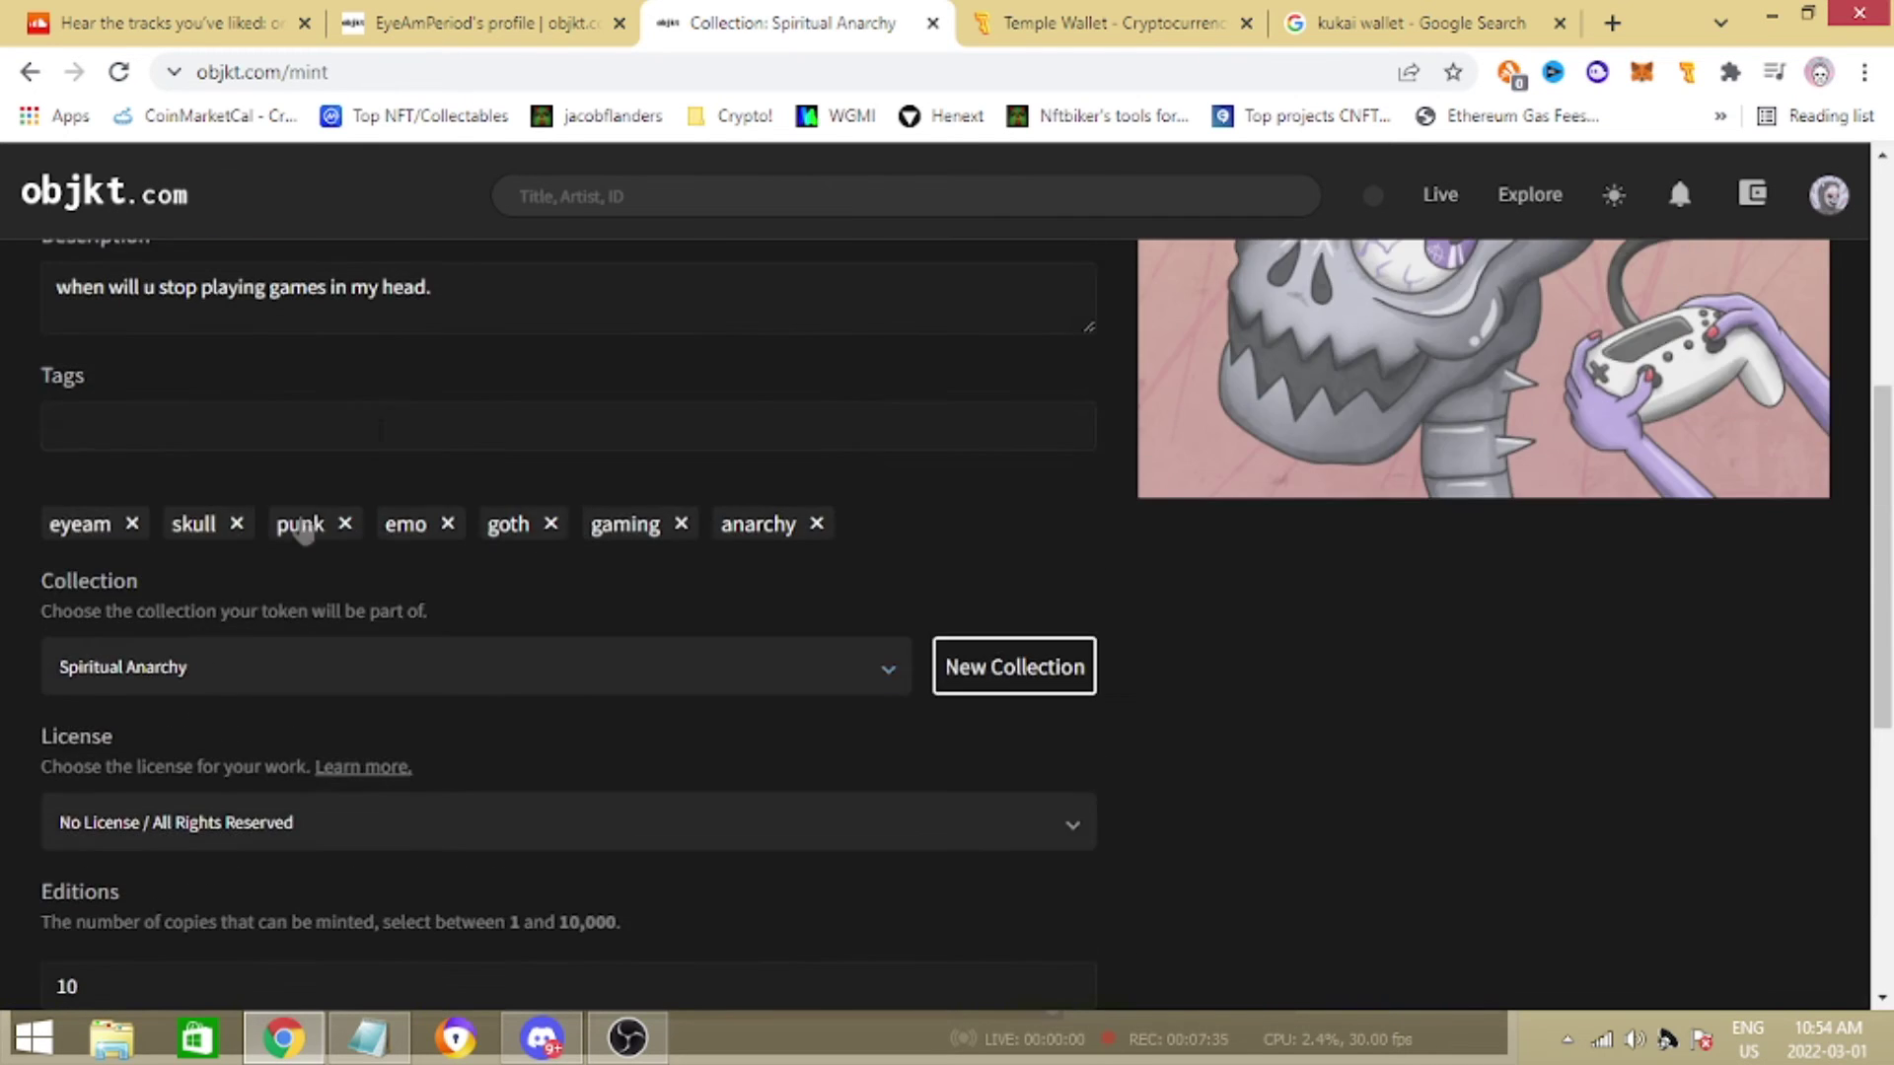
scroll(274, 509, "down", 4)
scroll(214, 681, "down", 5)
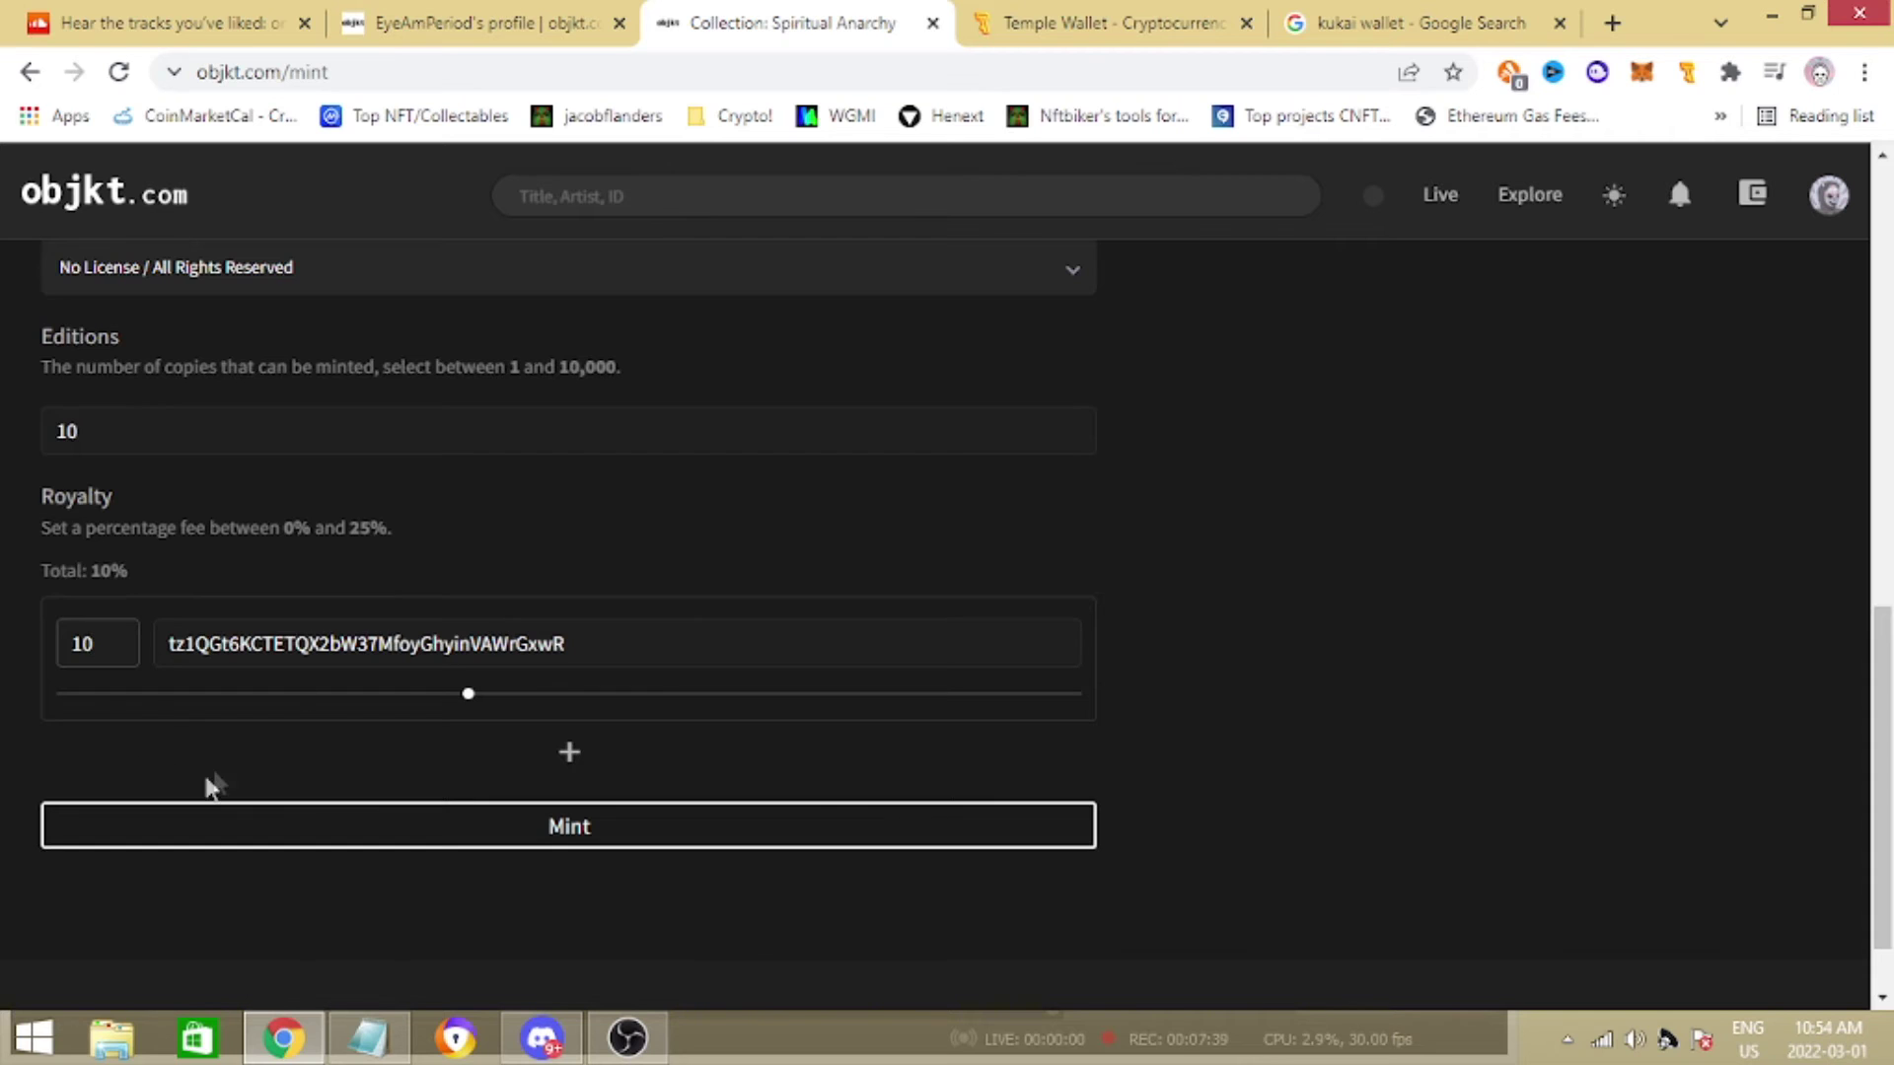
scroll(523, 775, "down", 1)
scroll(462, 635, "up", 8)
scroll(498, 674, "down", 7)
scroll(579, 700, "down", 2)
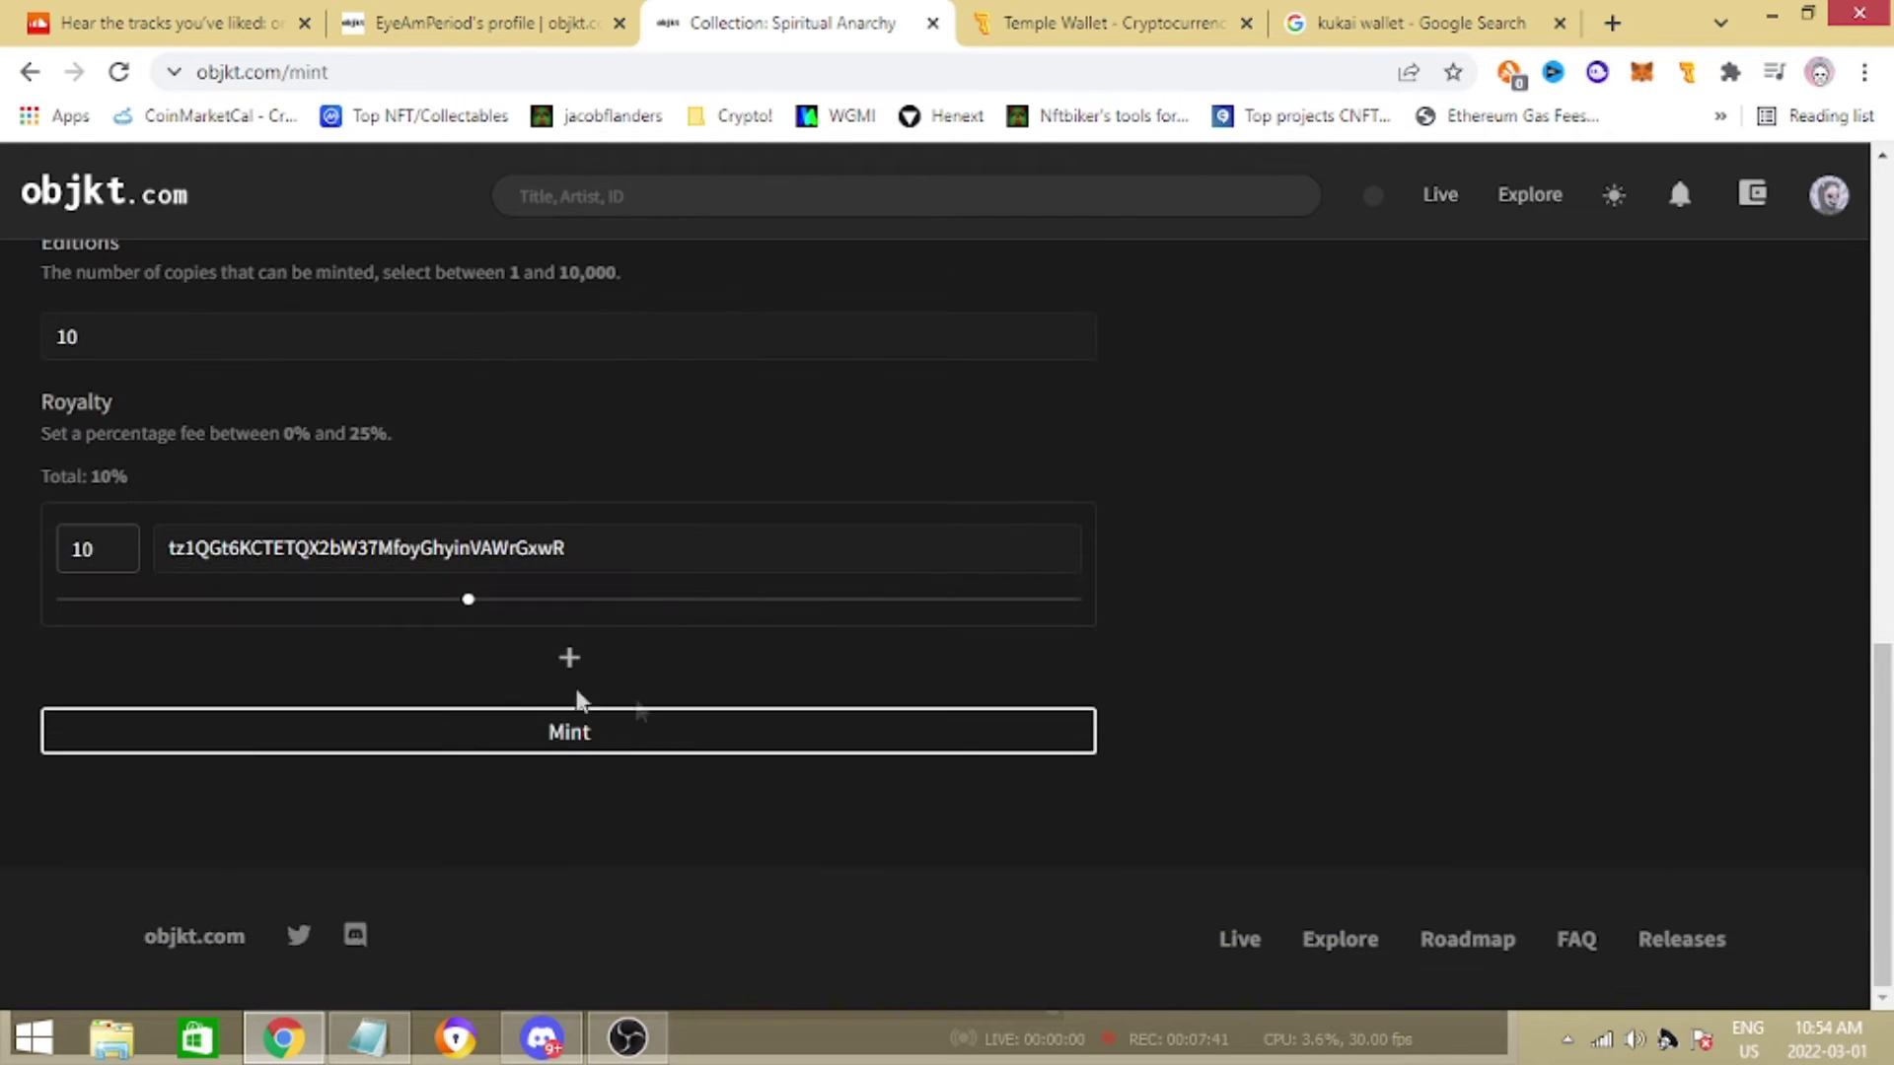
scroll(359, 795, "up", 2)
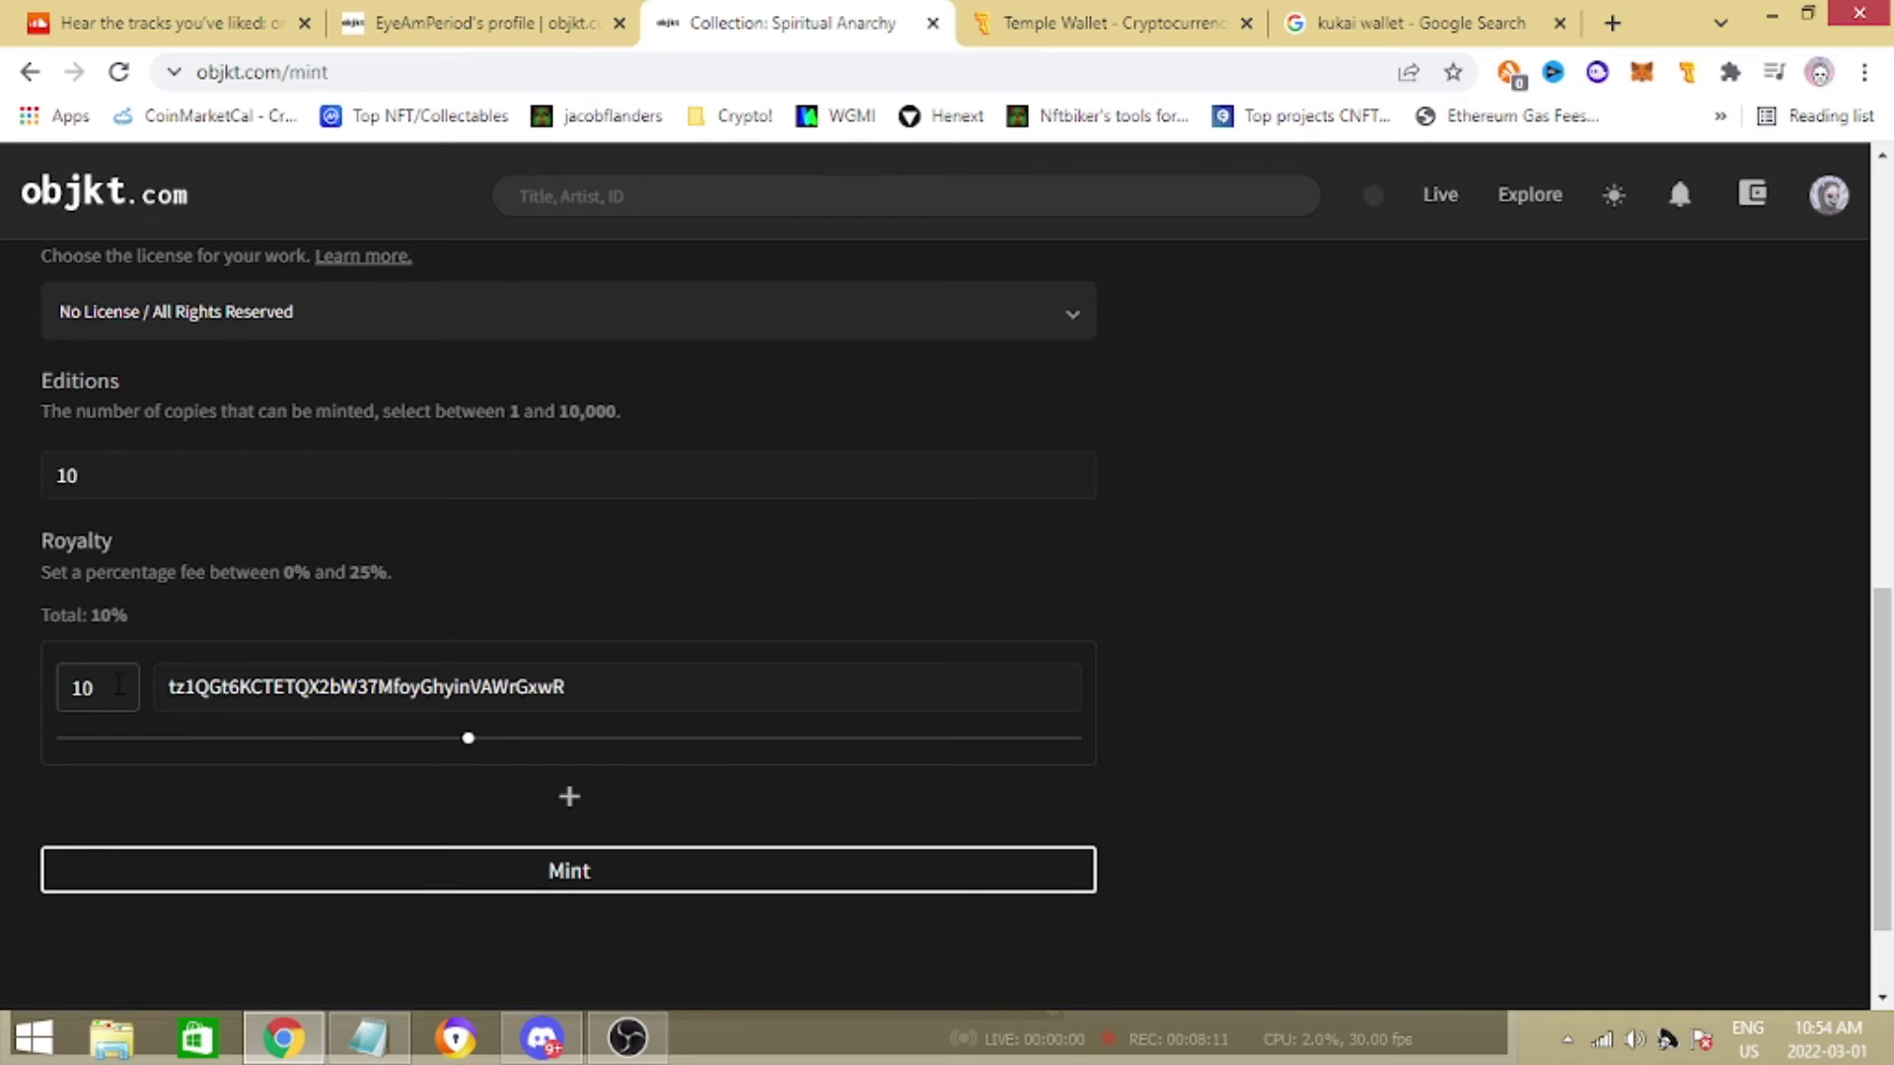
key("BackSpace")
type("2.5")
left_click(1566, 665)
left_click(627, 886)
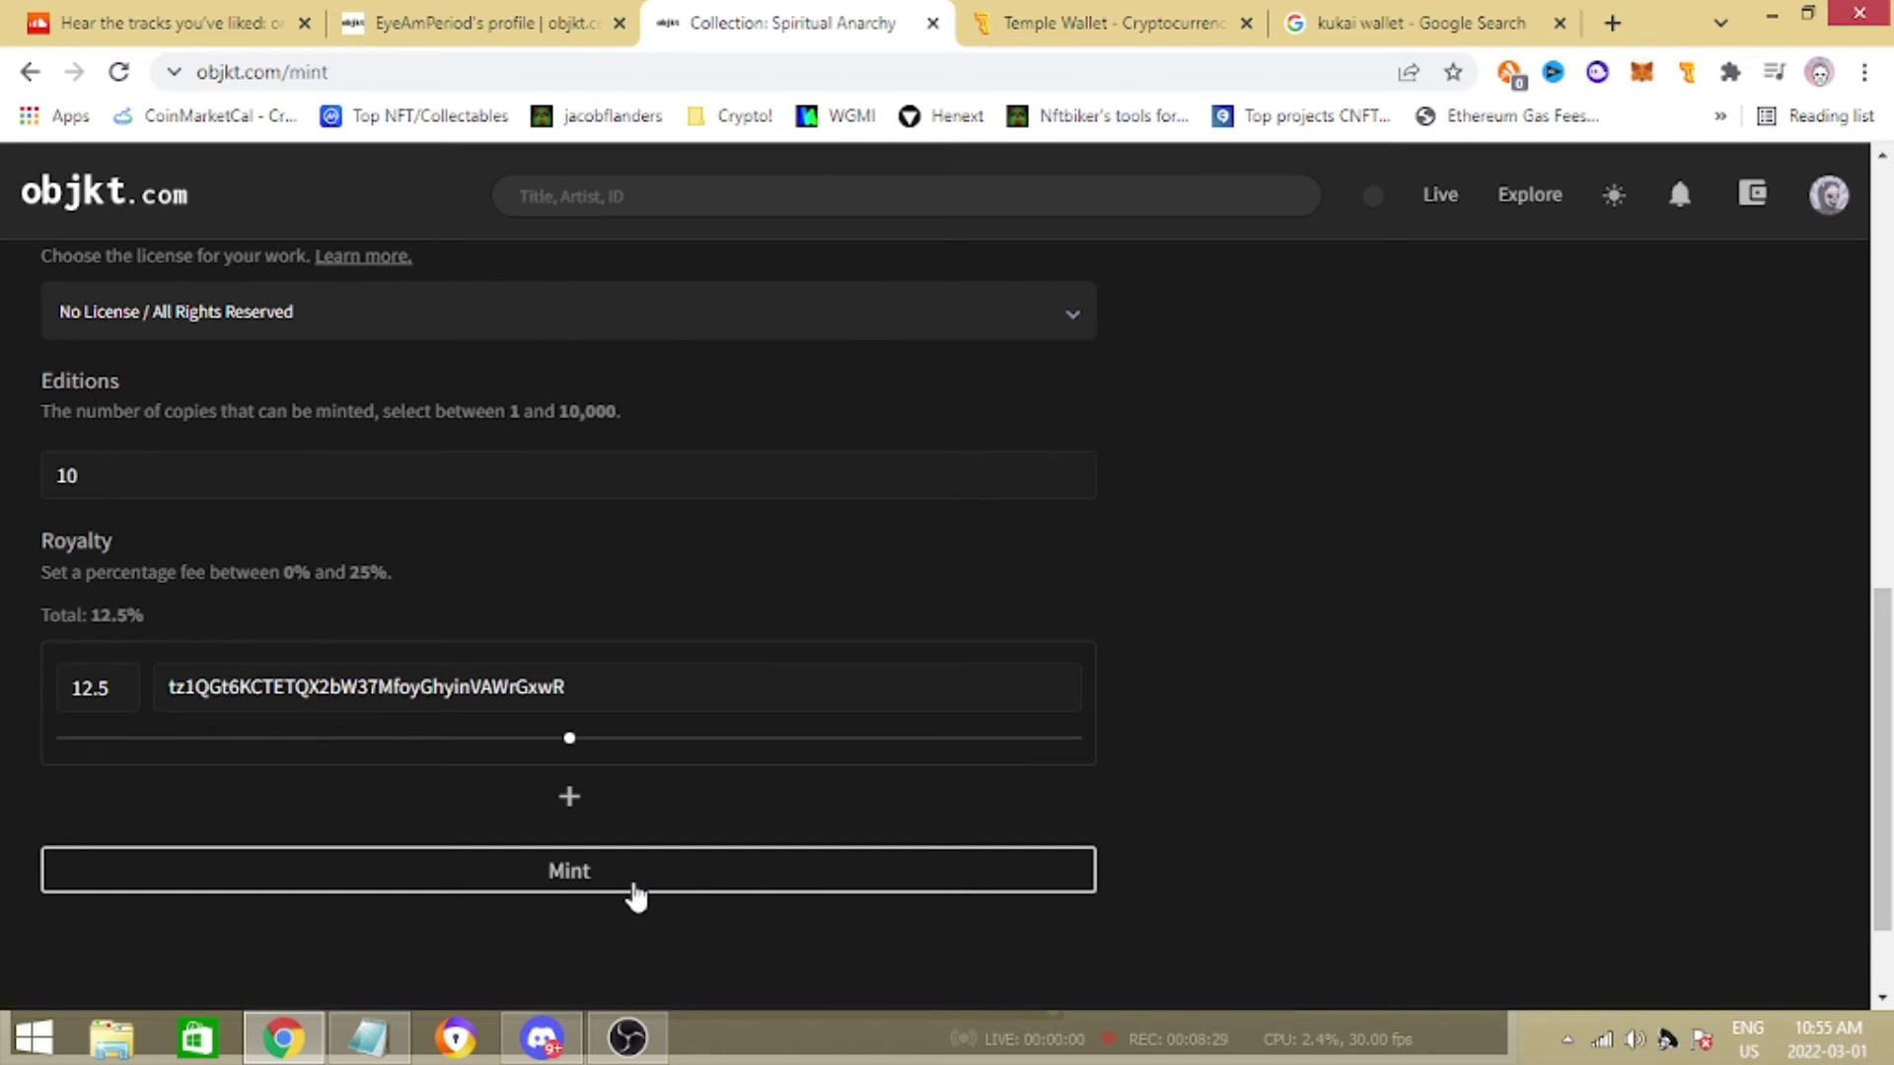
left_click(636, 888)
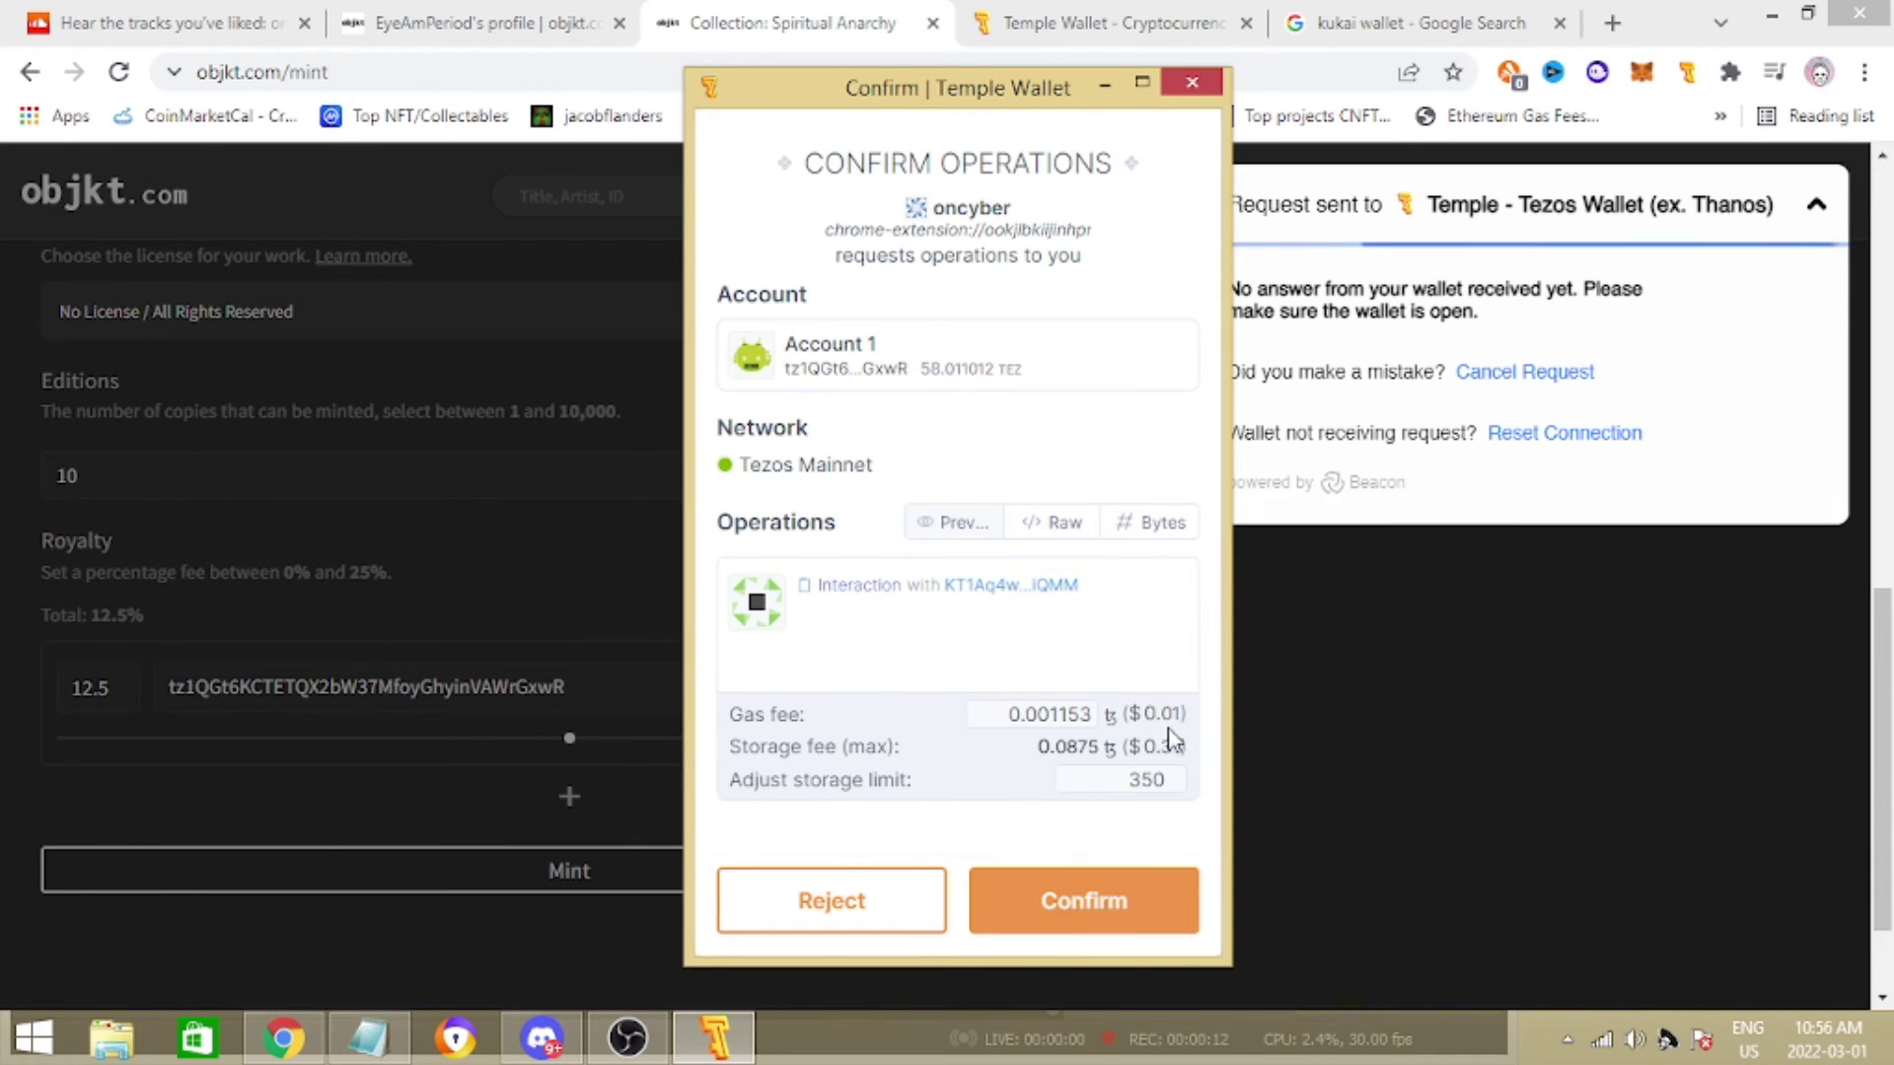
Confirm the mint in Temple Wallet, check the clock, and dismiss the success notice.
left_click(1103, 900)
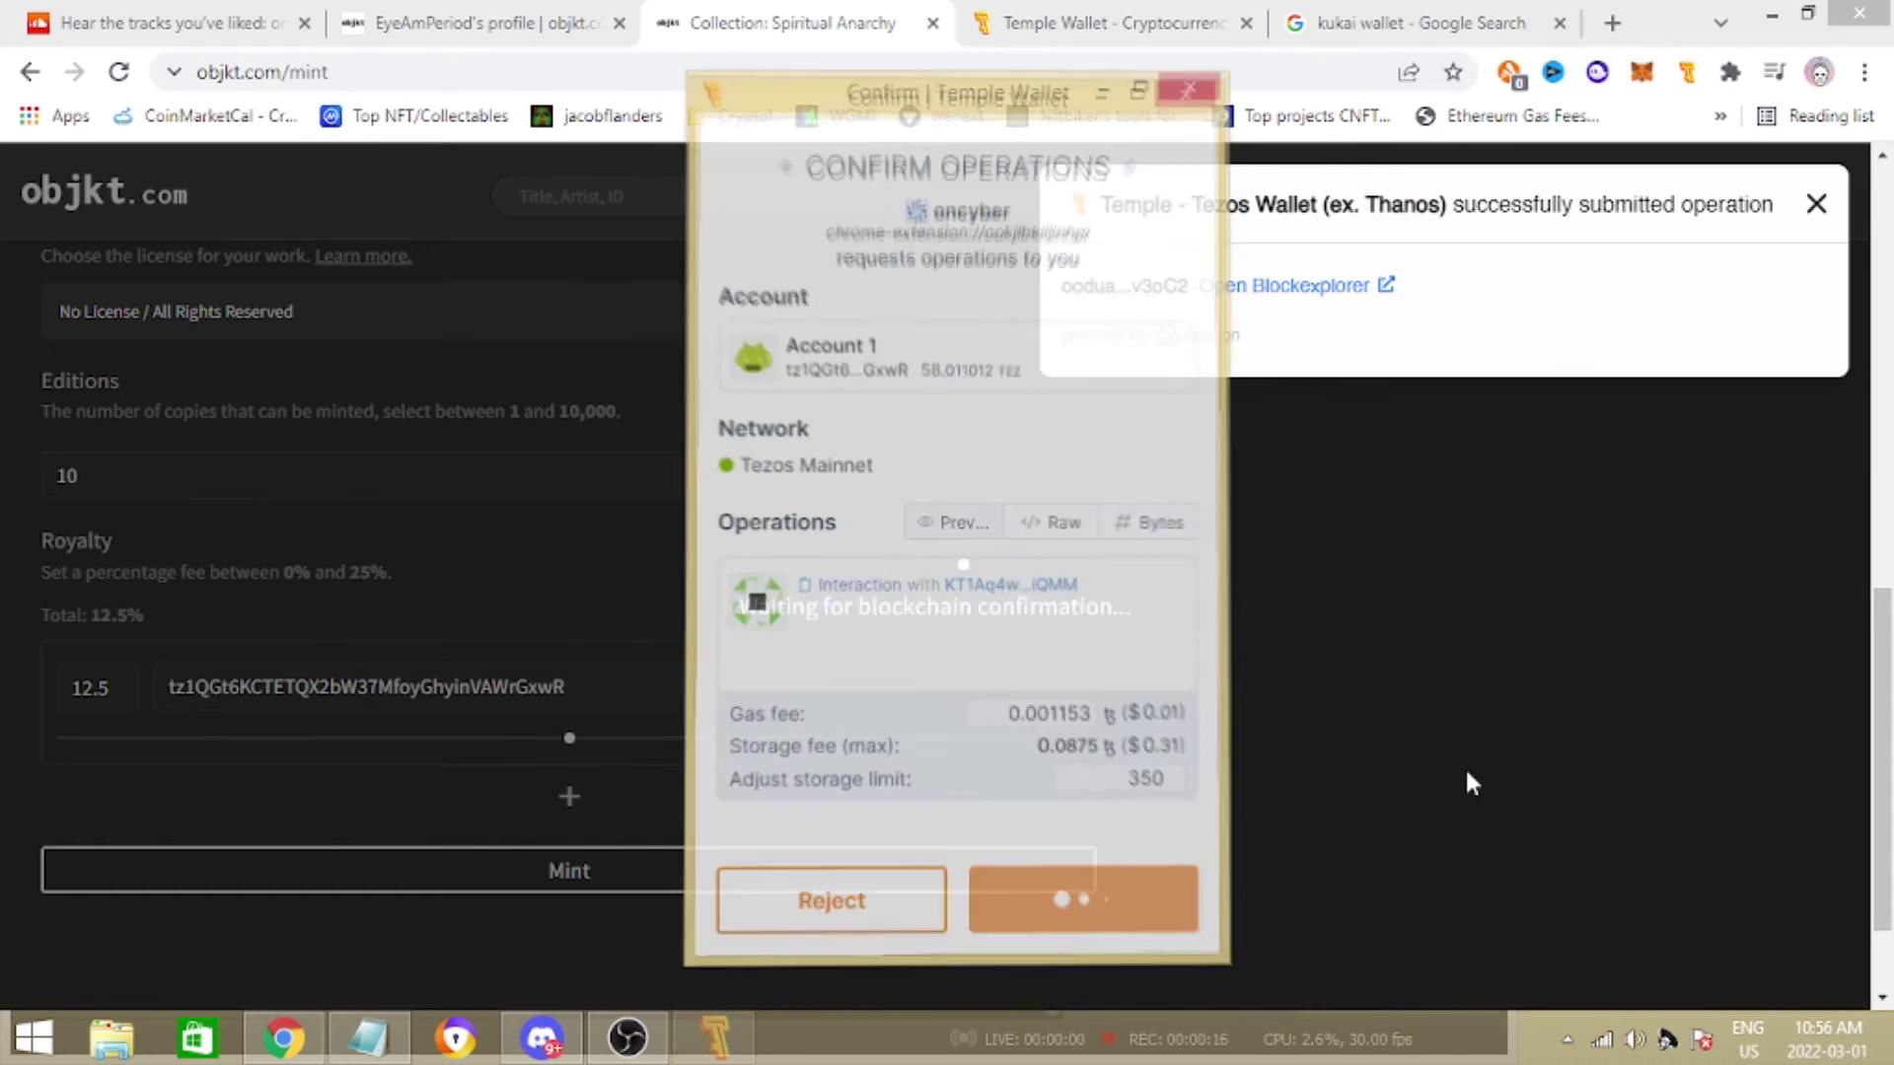
left_click(1815, 1034)
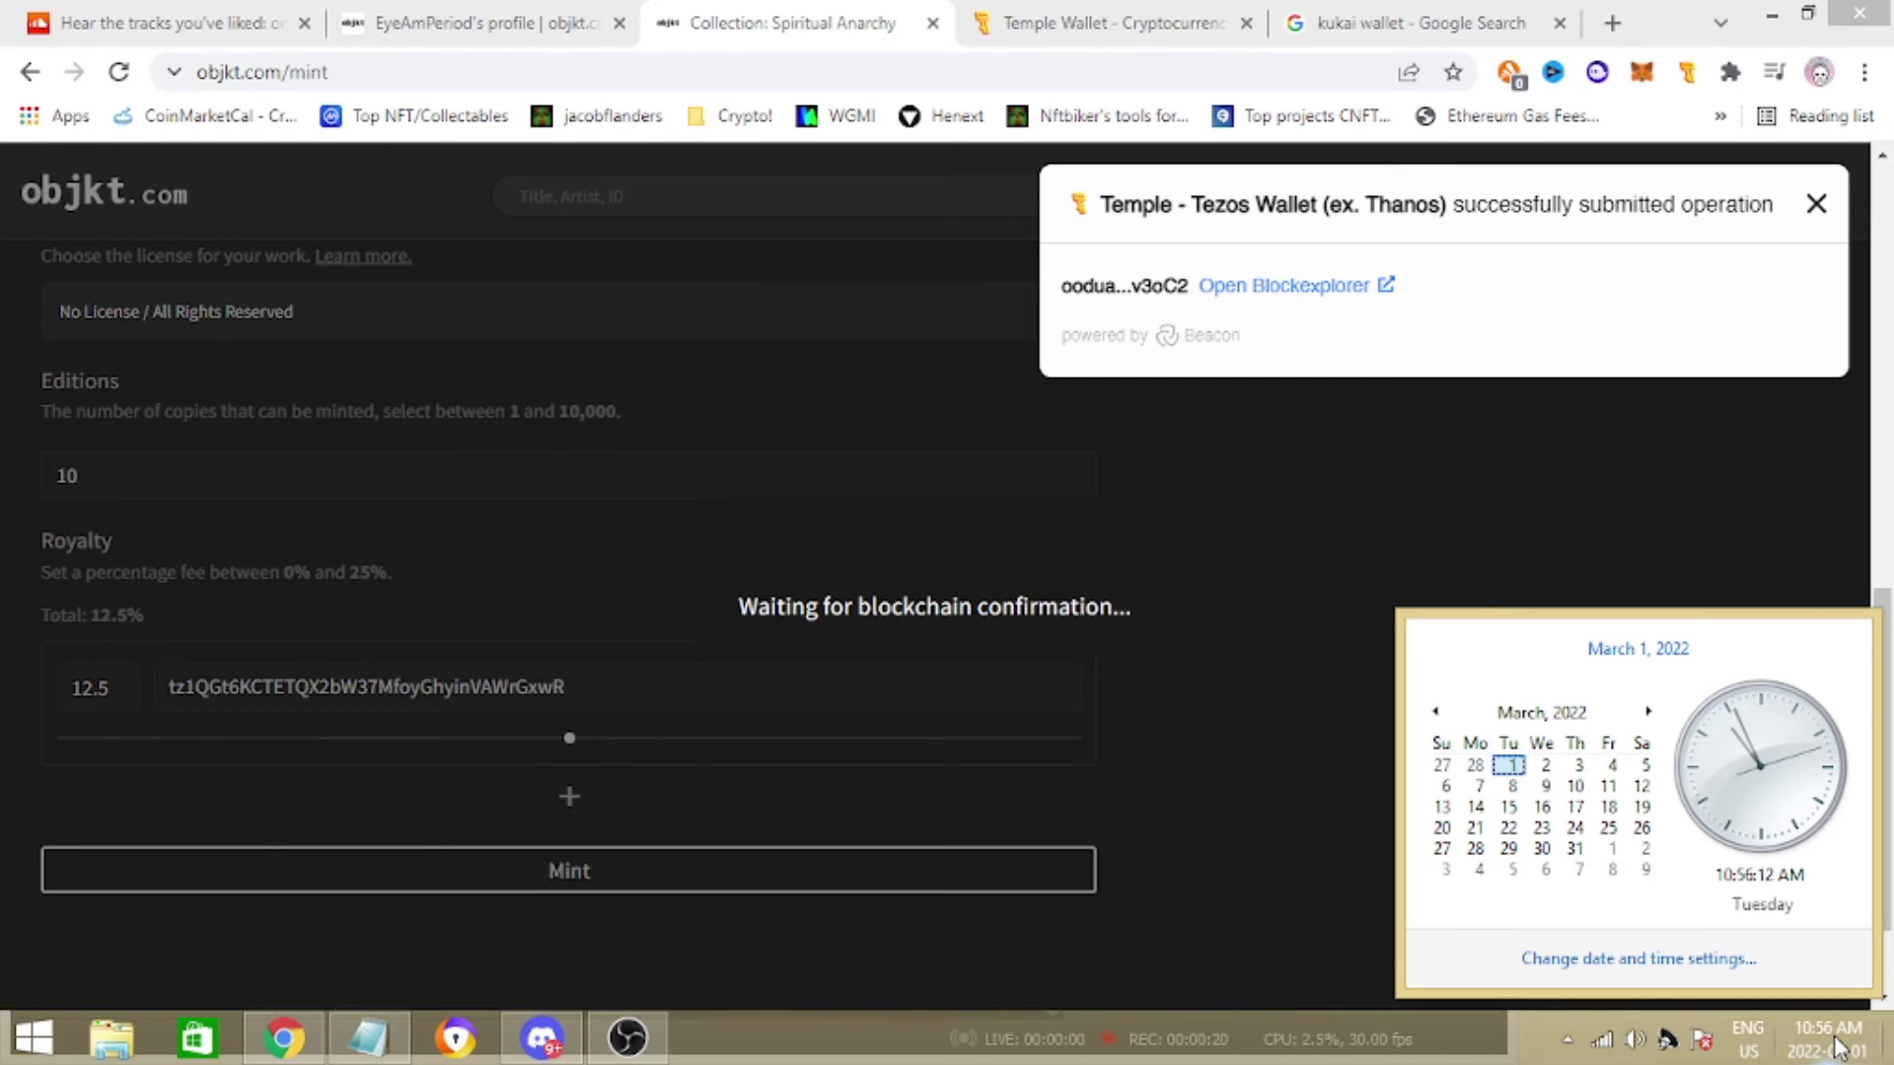
left_click(1436, 712)
left_click(1432, 706)
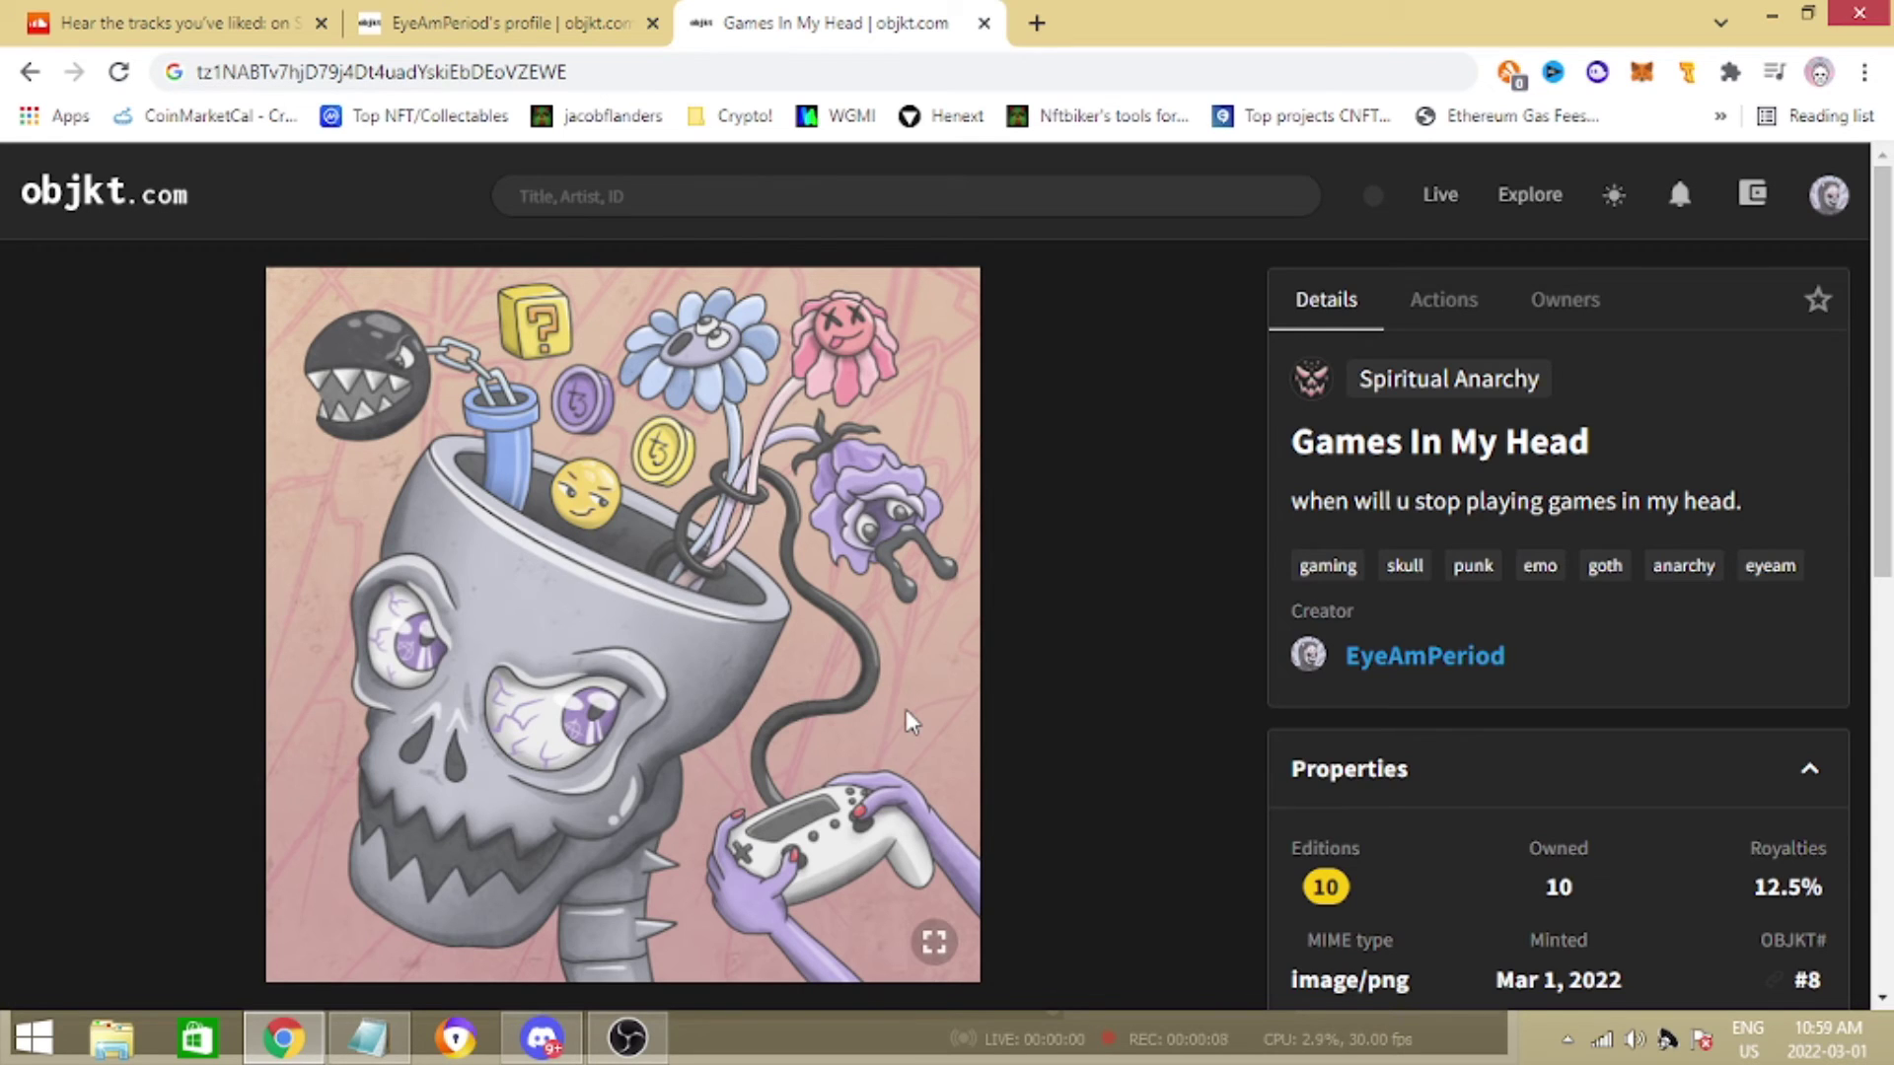
Review the Games In My Head tag row: gaming, skull, punk, emo, goth, anarchy, eyeam.
left_click_drag(1818, 562, 1361, 572)
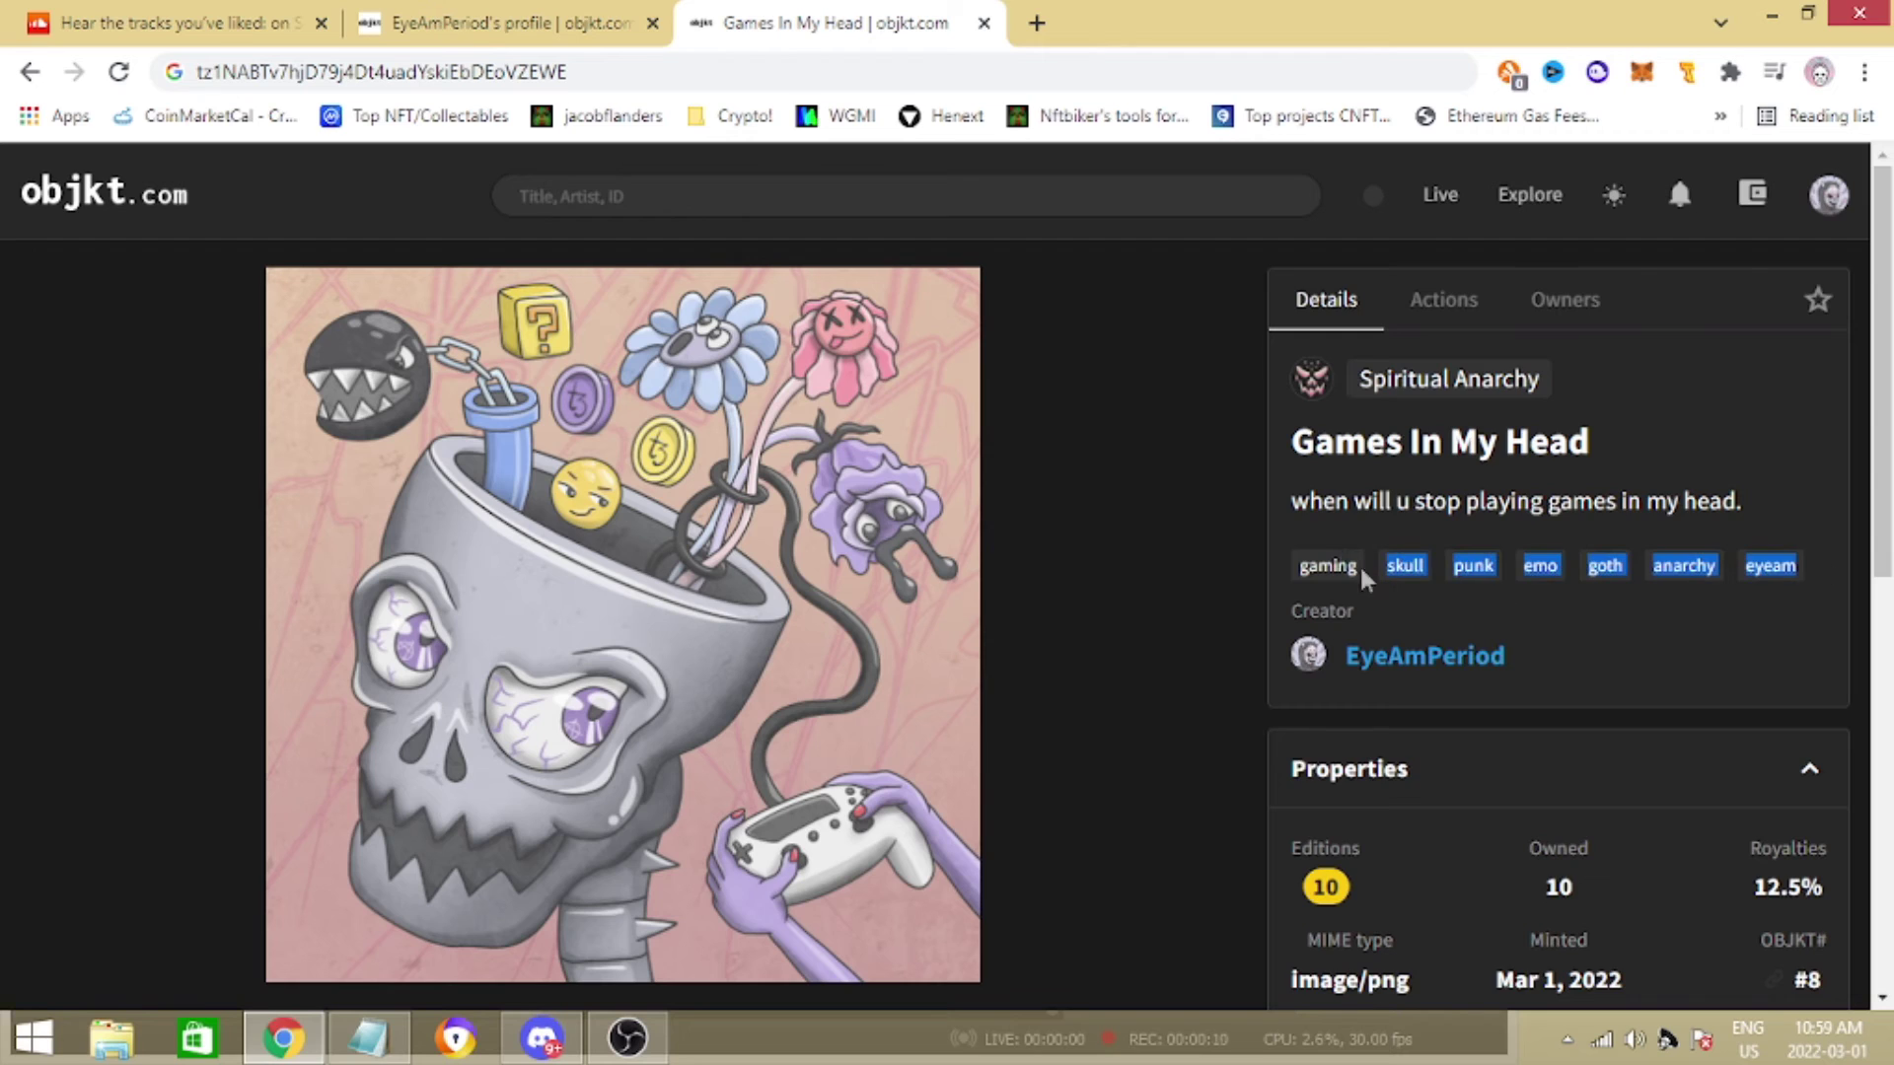
left_click(1720, 646)
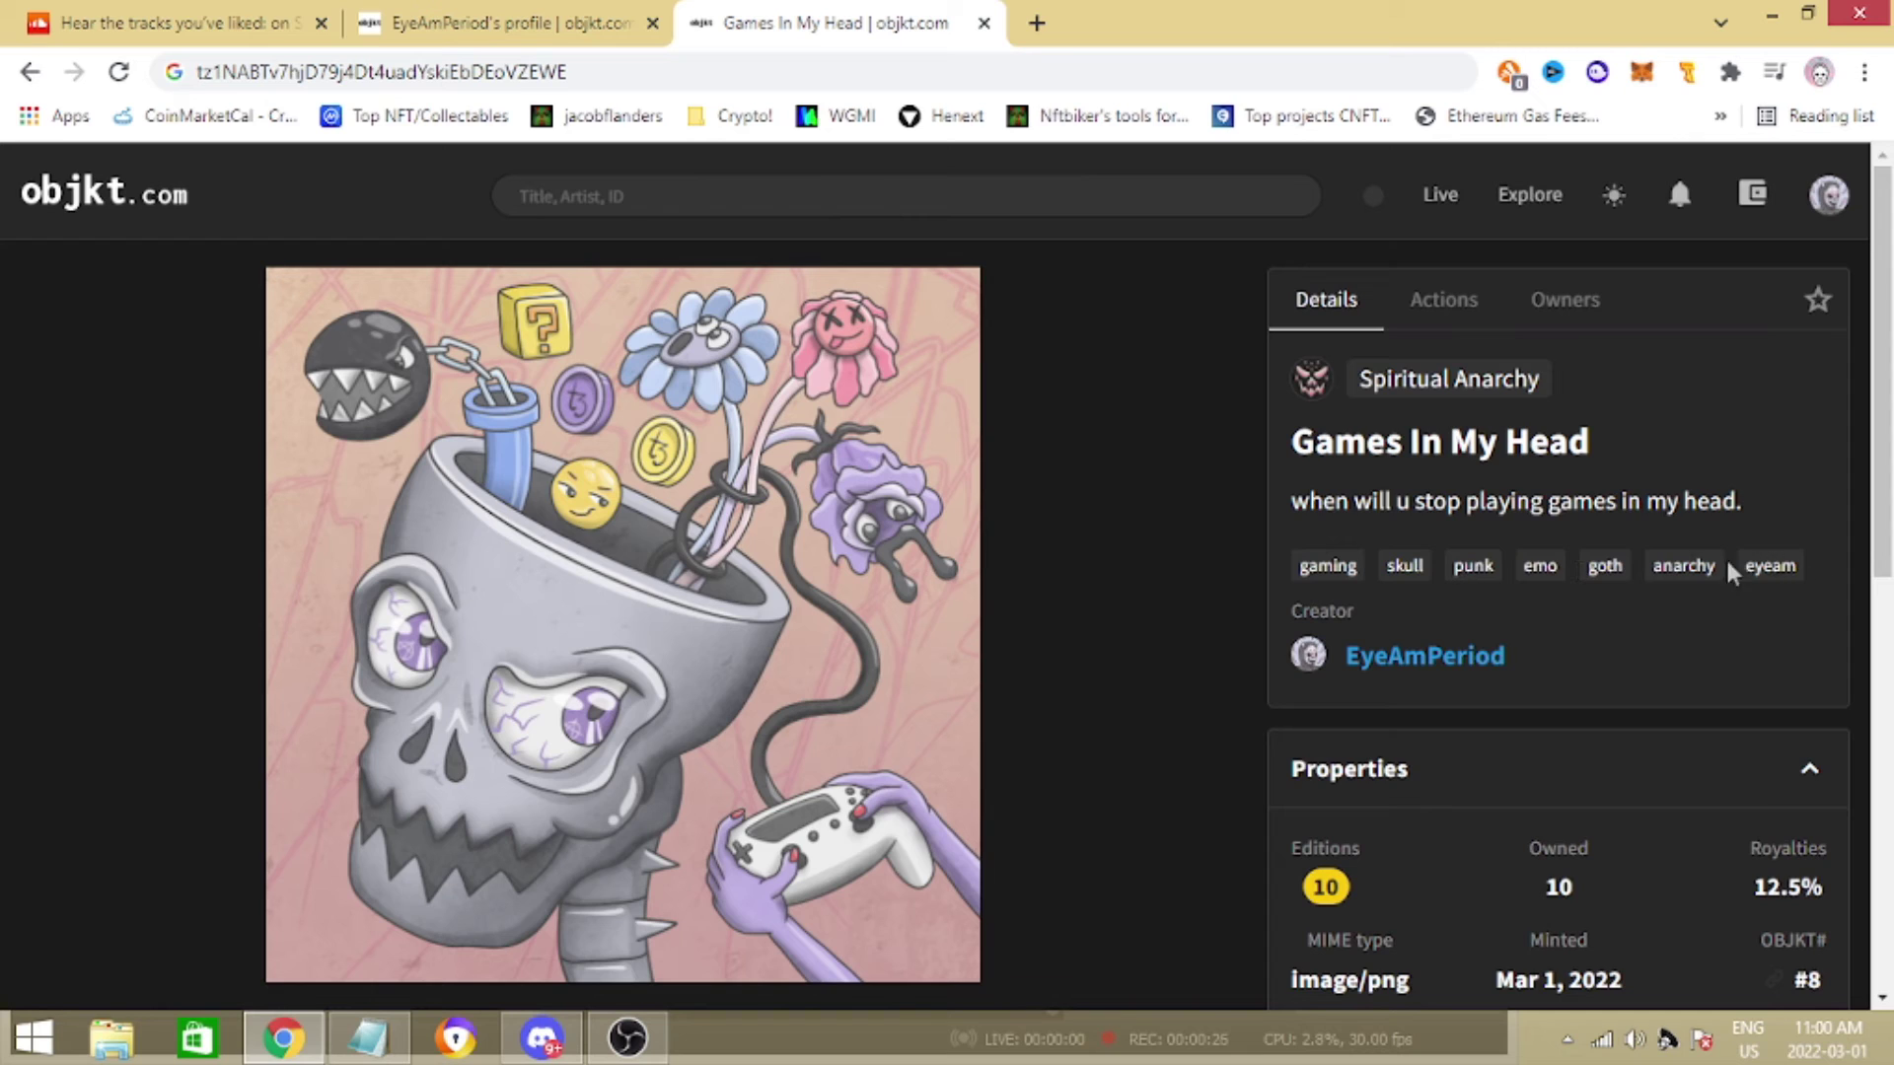
left_click_drag(1815, 569, 1295, 564)
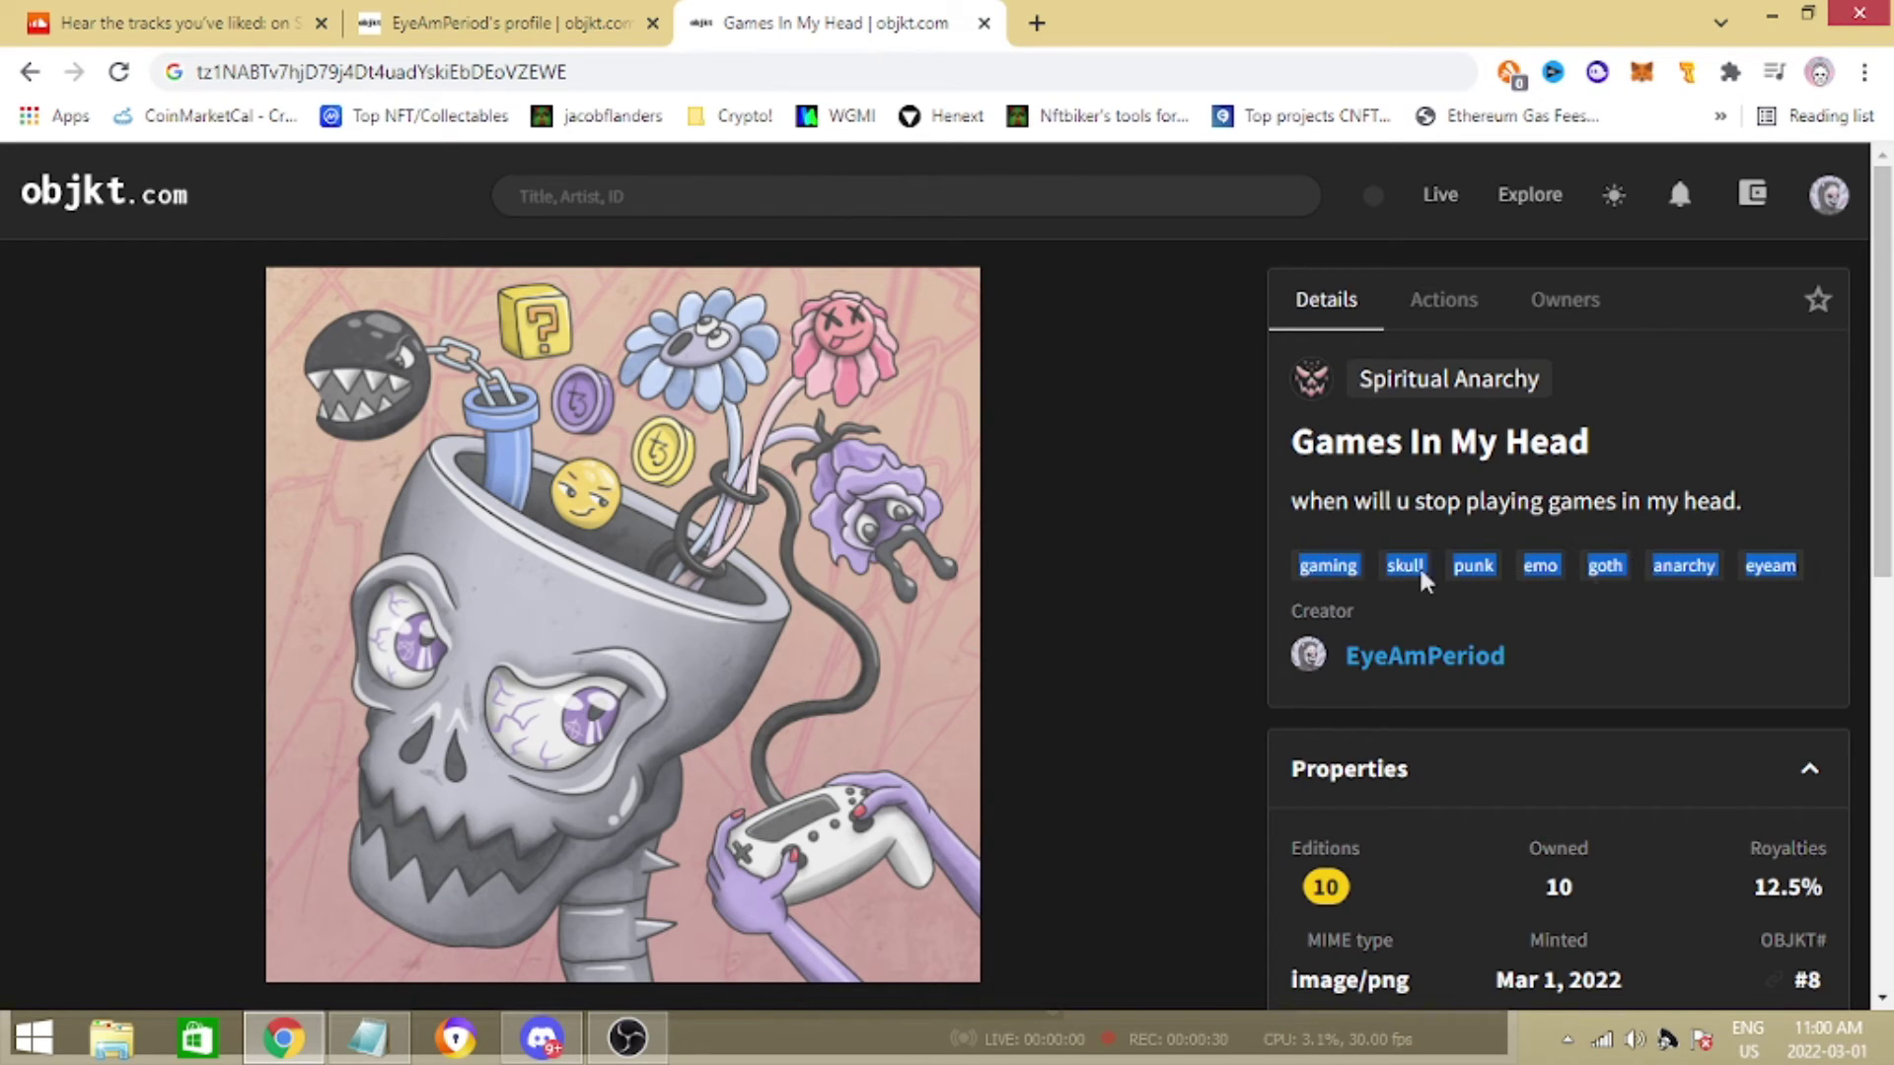
left_click(1618, 582)
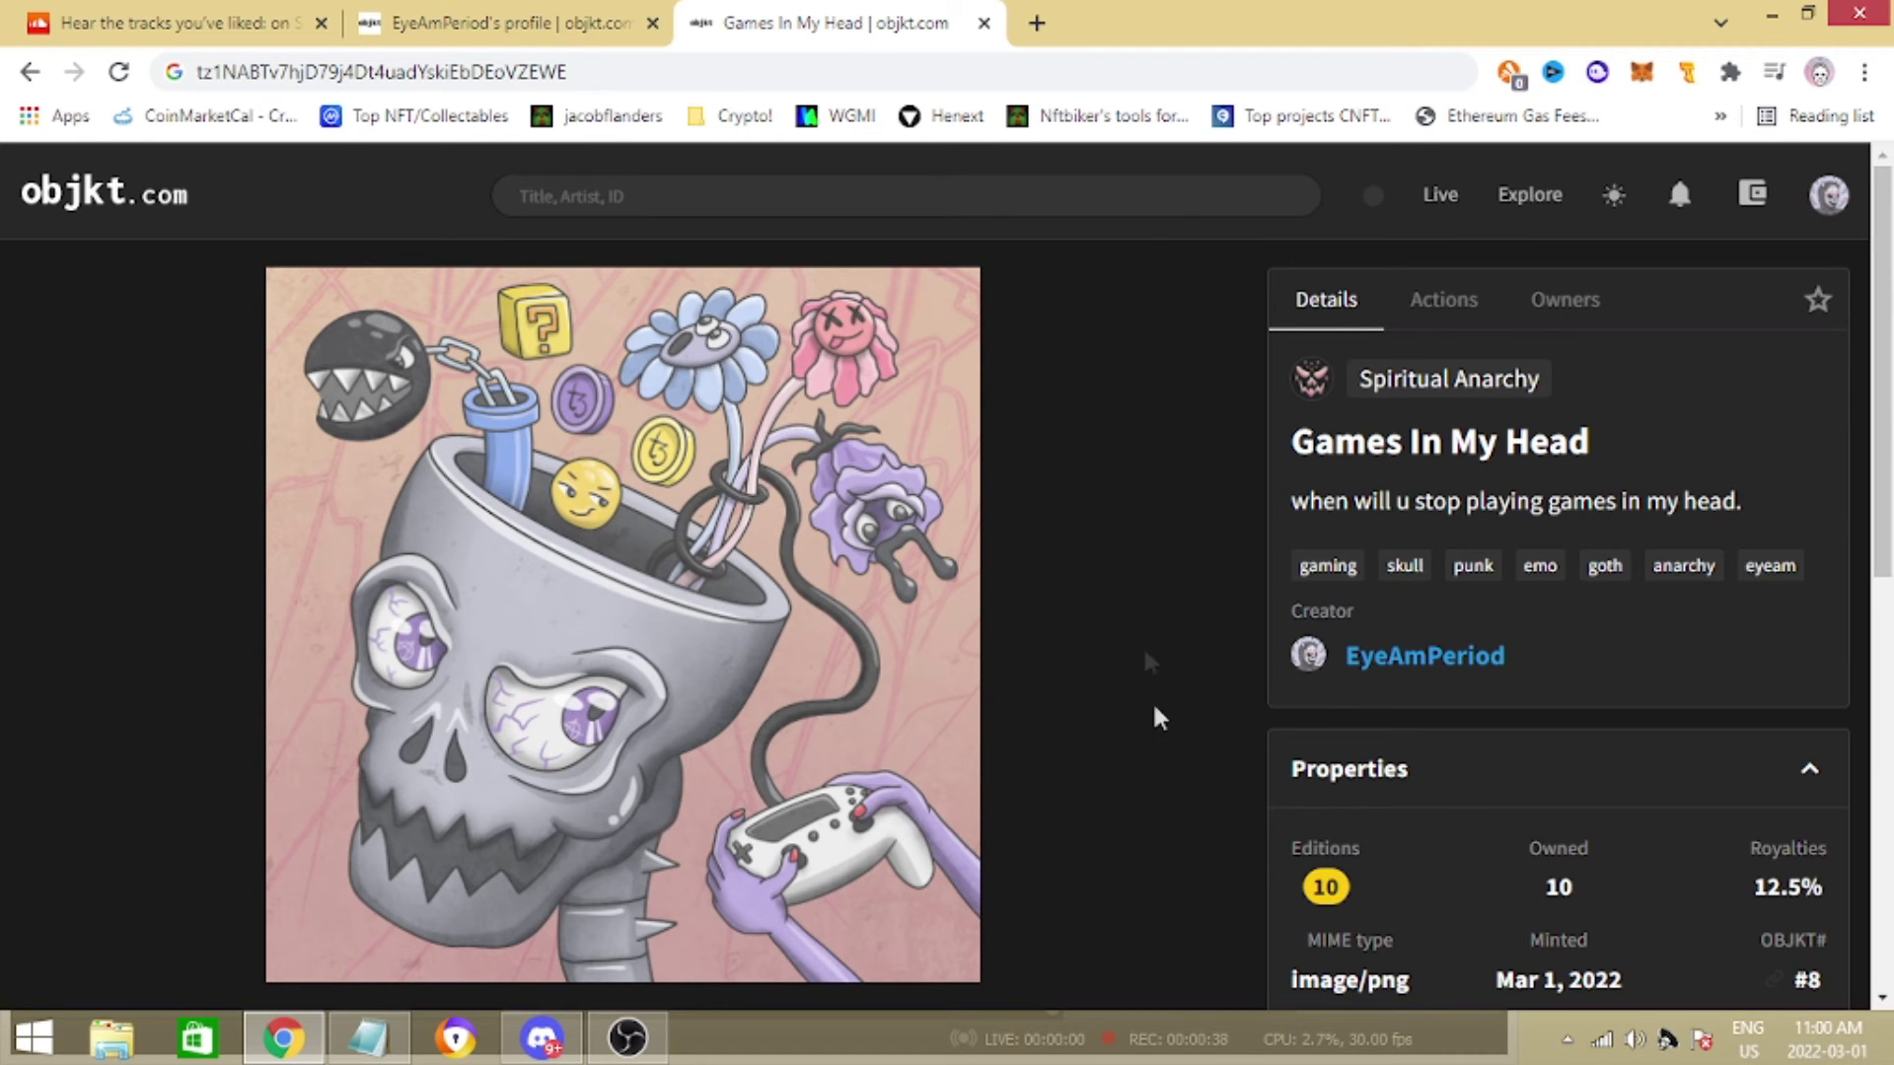
scroll(1135, 591, "down", 1)
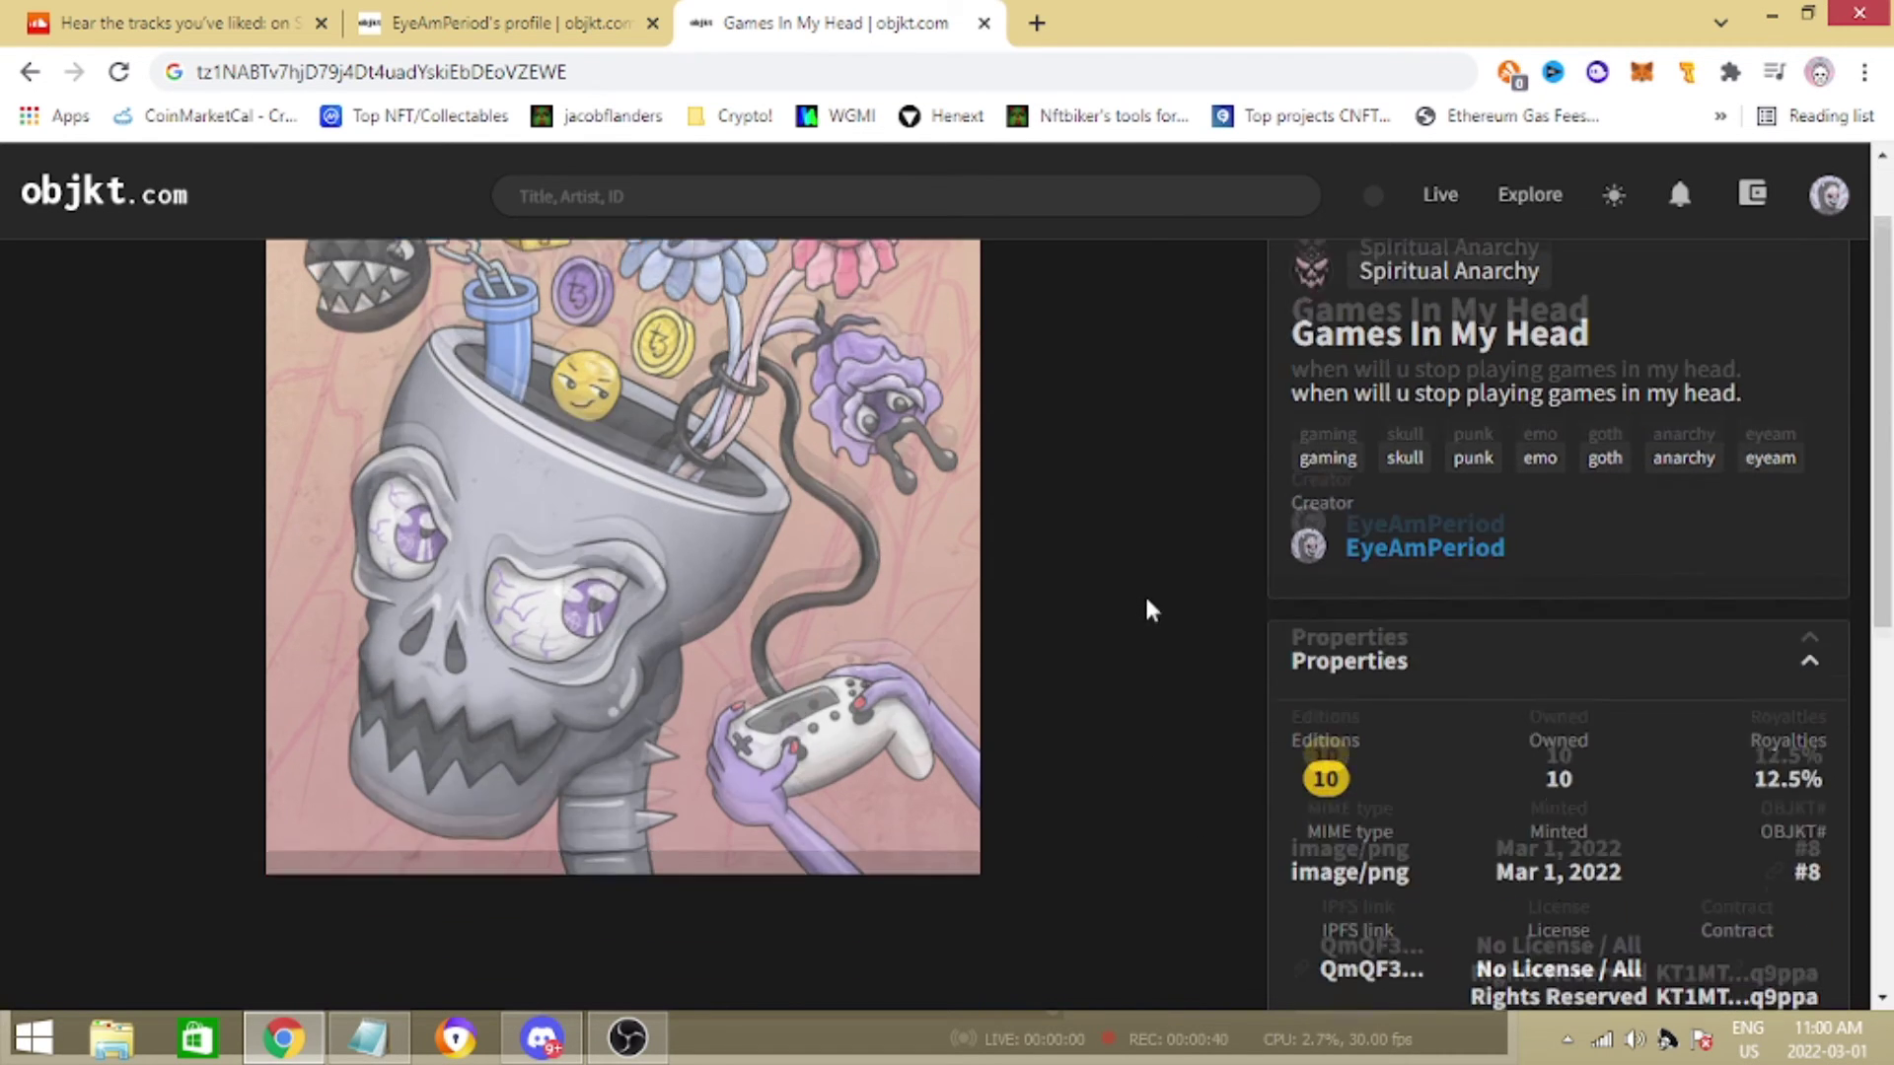
scroll(1119, 592, "up", 1)
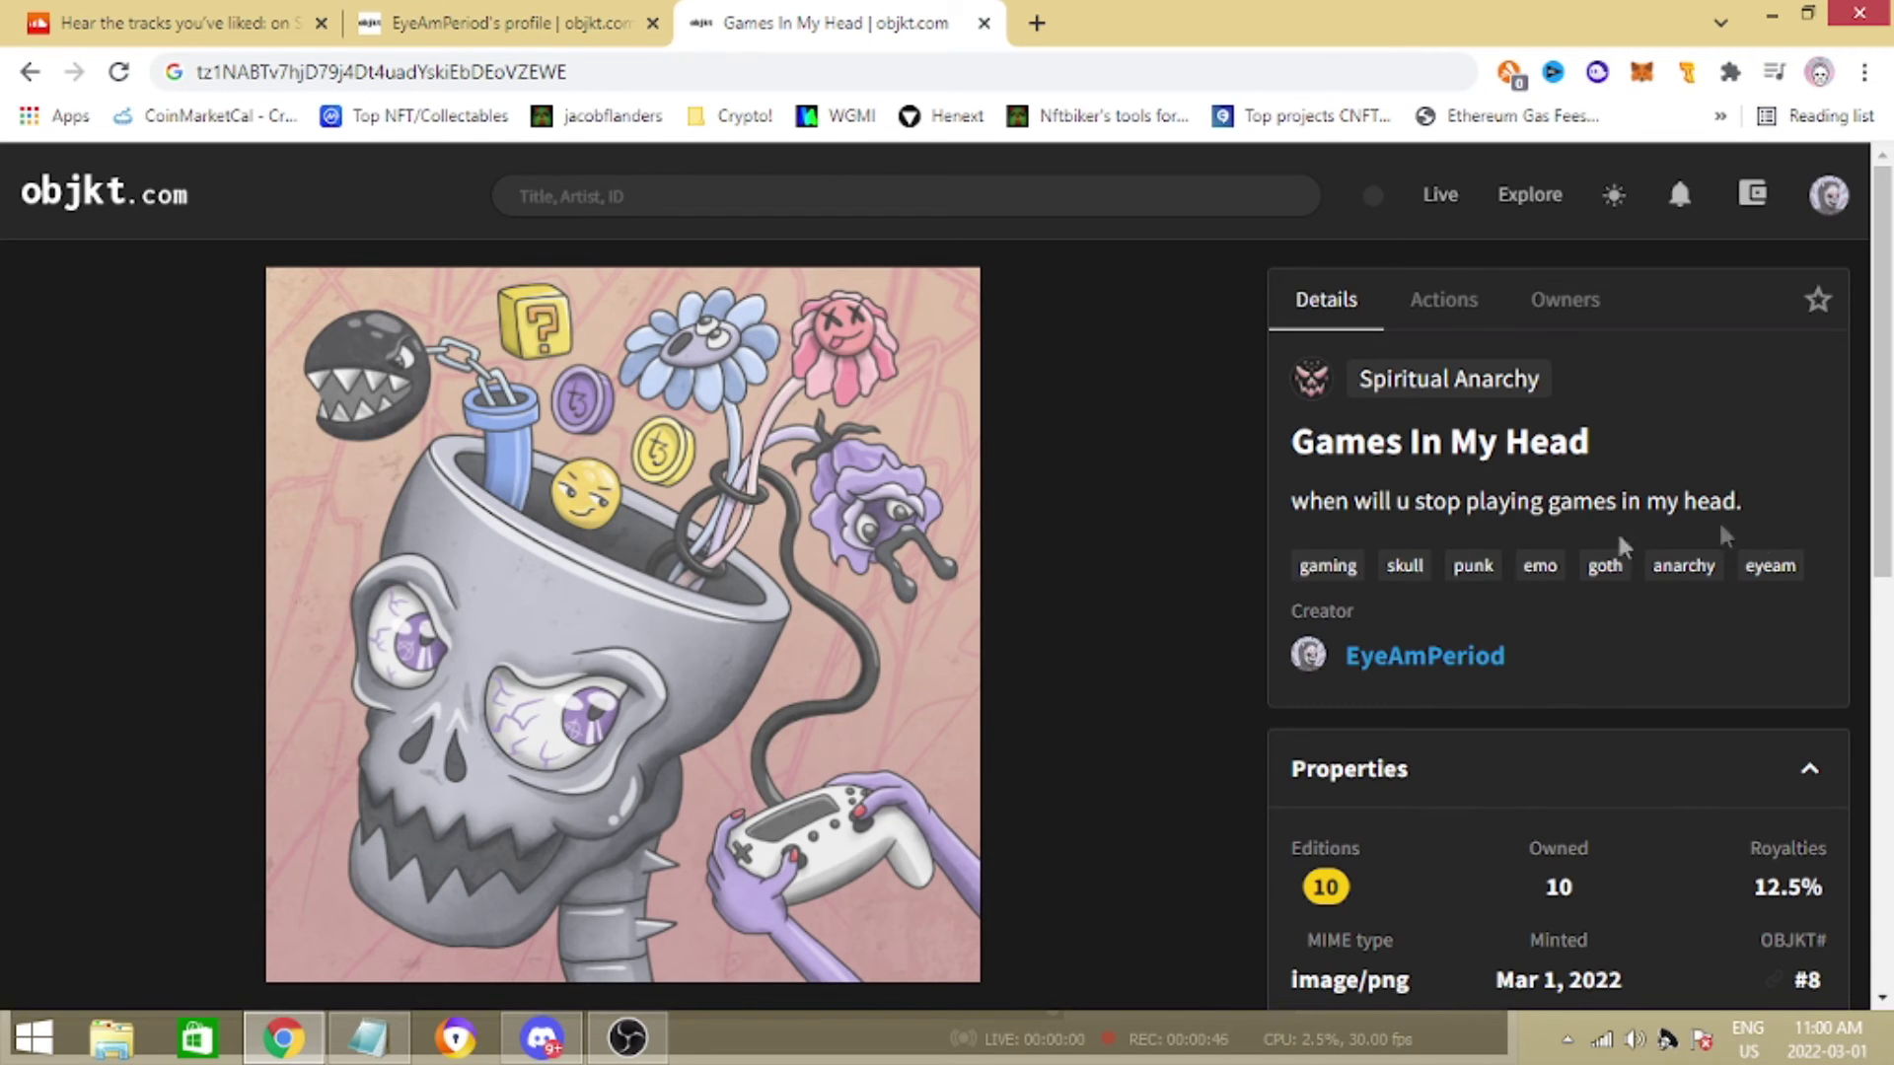
Check the List NFT step in the Notepad checklist, then bring up the token's listing options.
left_click(390, 1052)
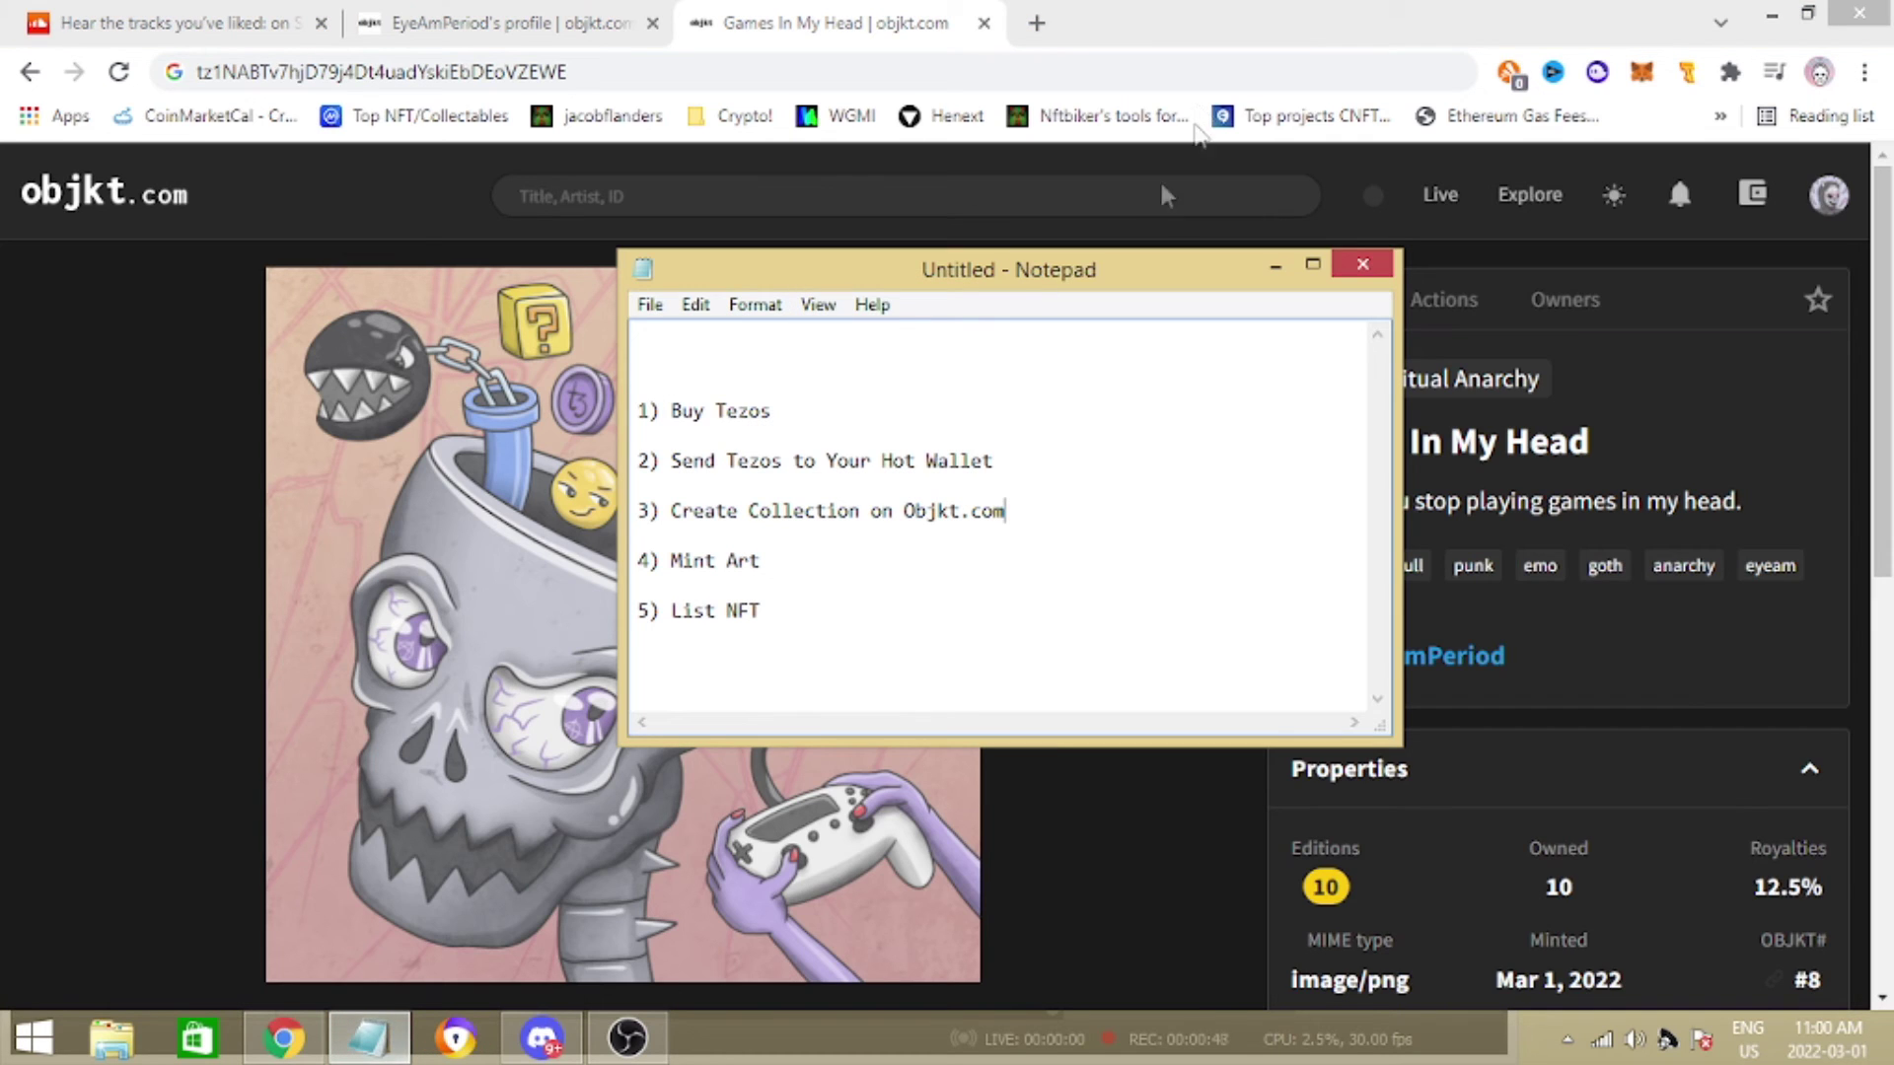
left_click(1021, 568)
left_click(858, 640)
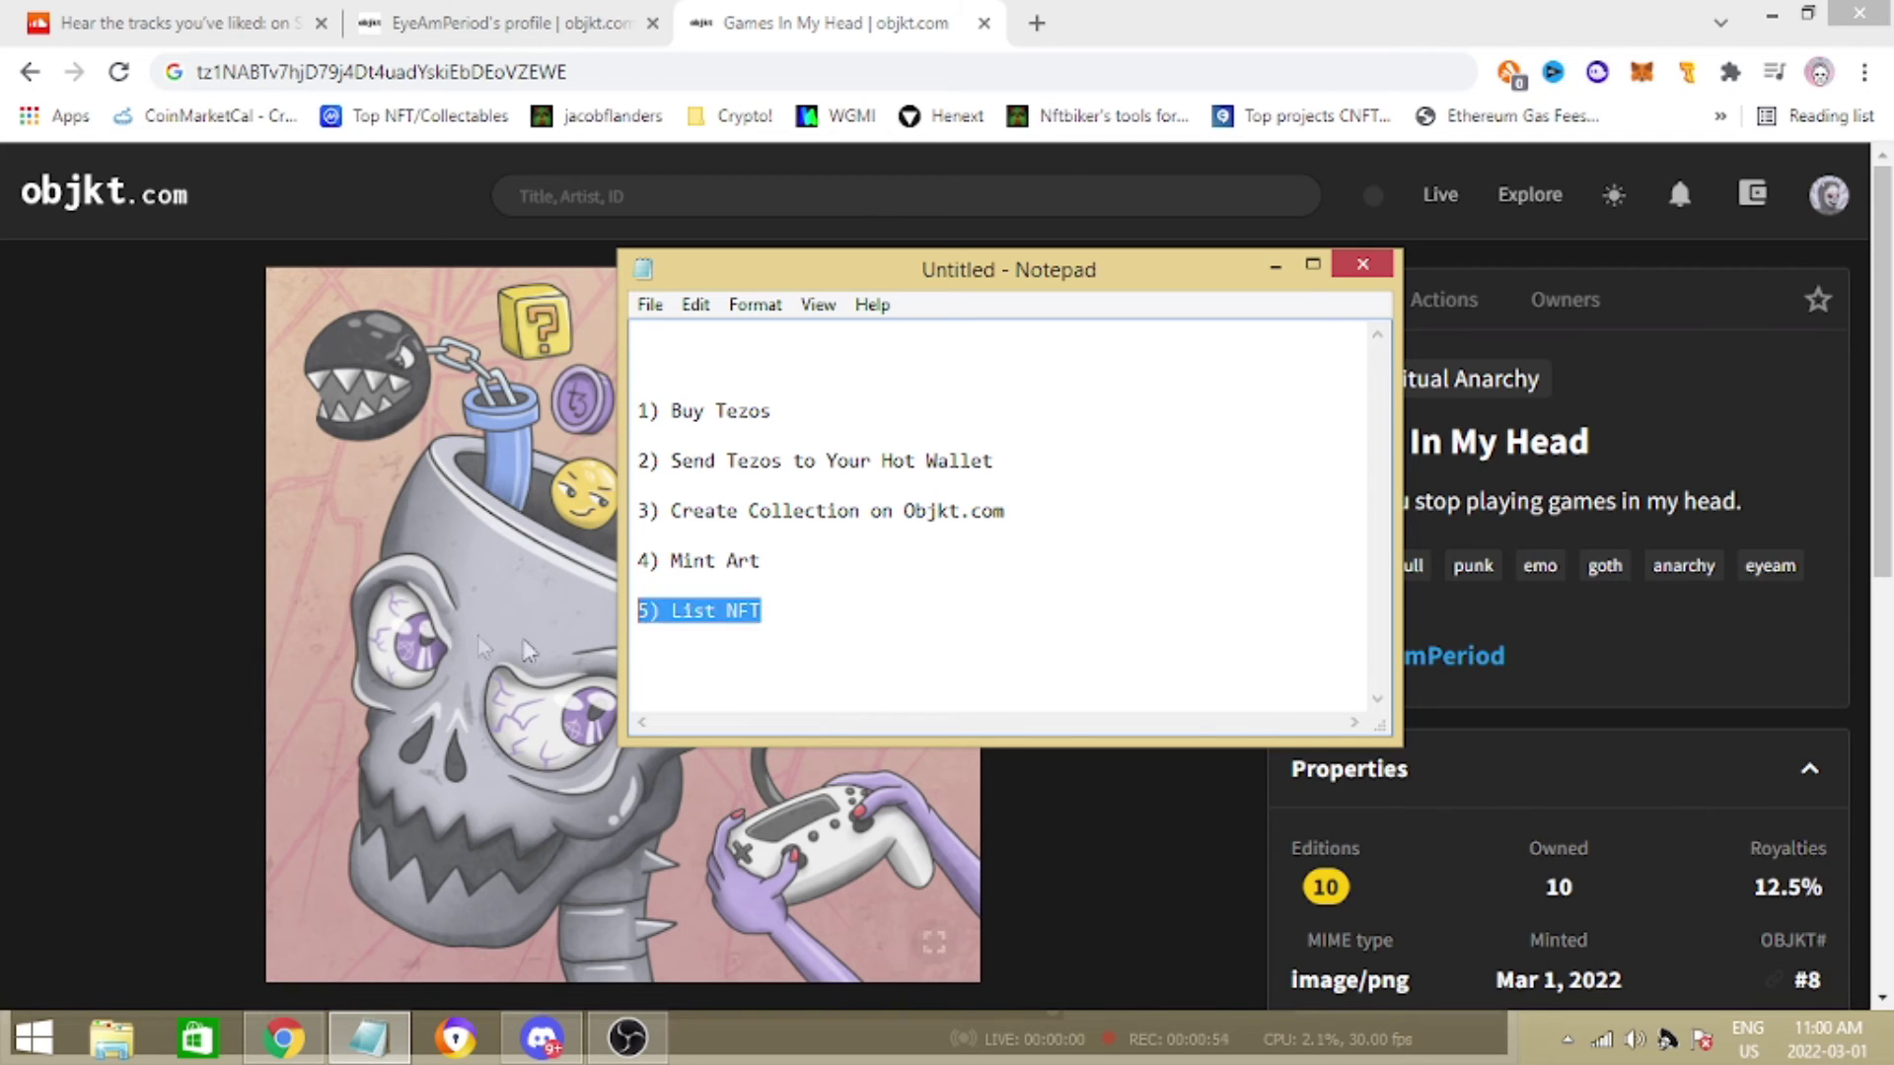
left_click(847, 618)
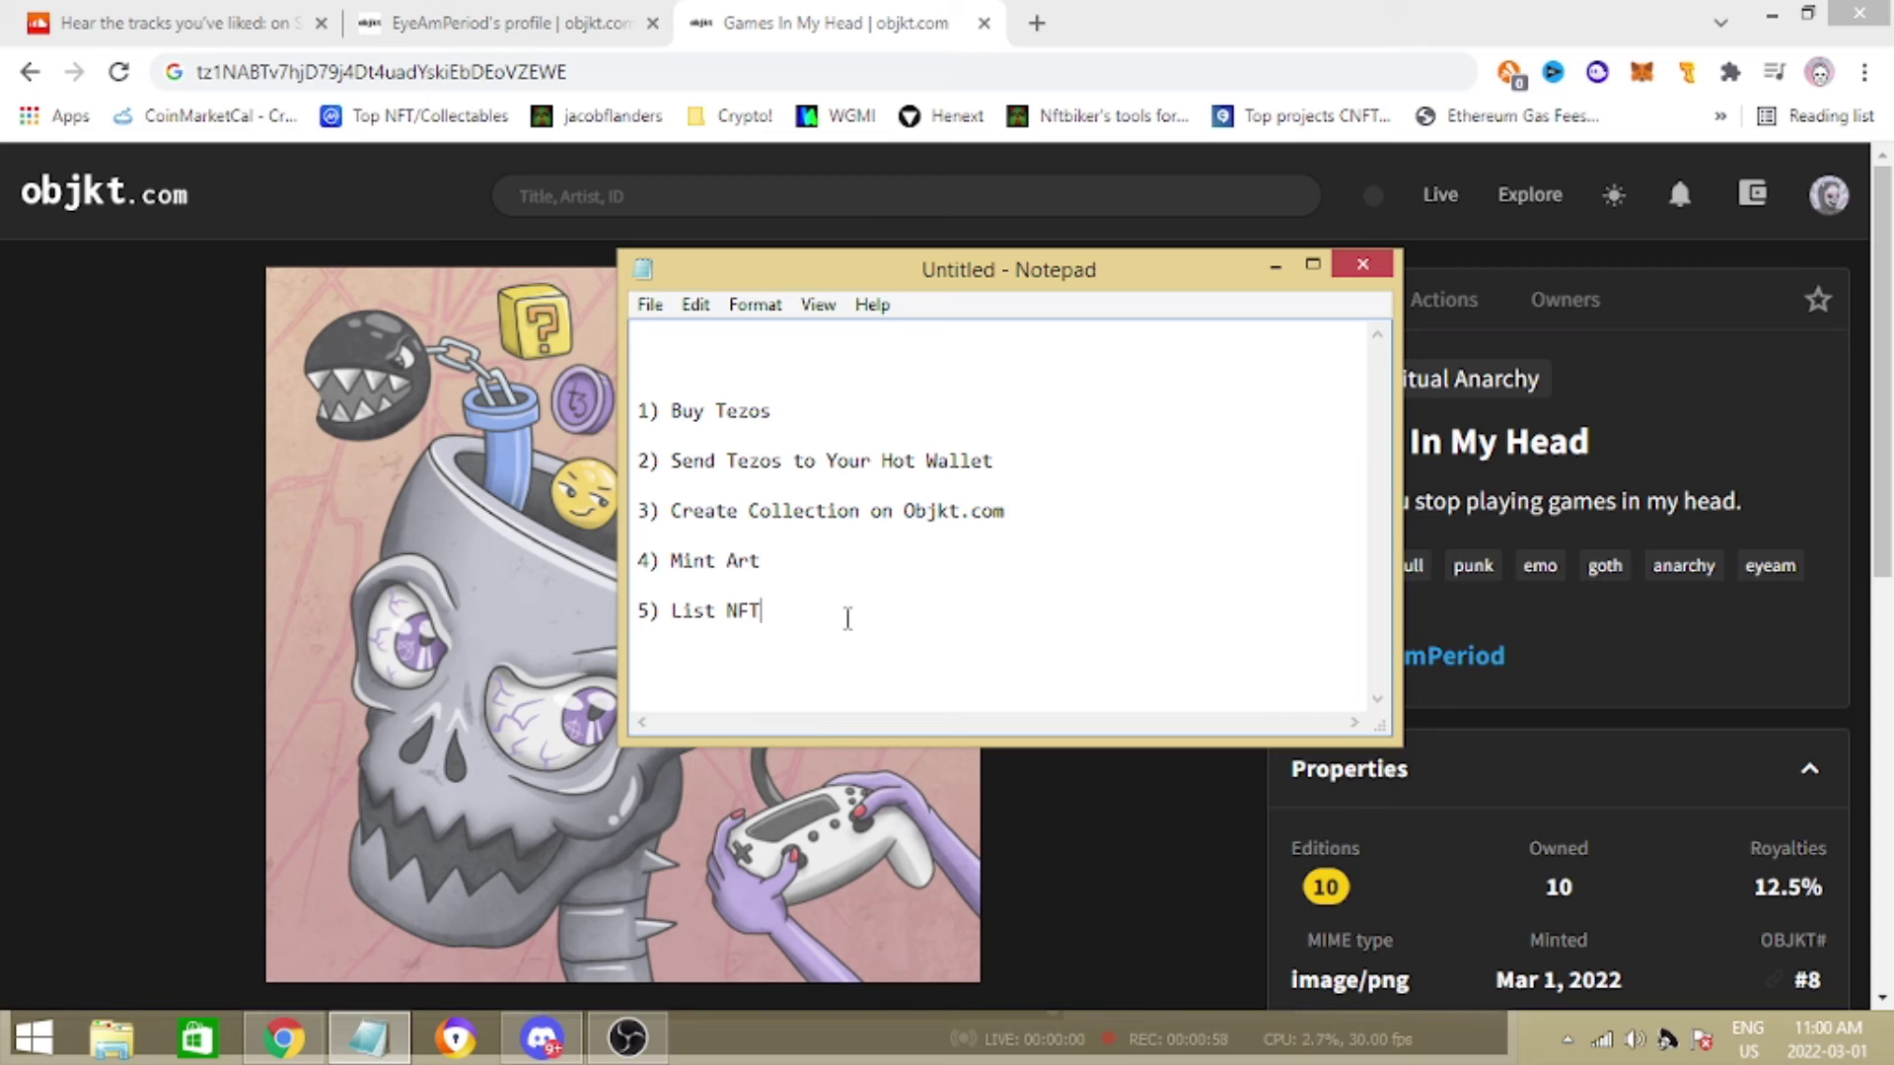
left_click(115, 562)
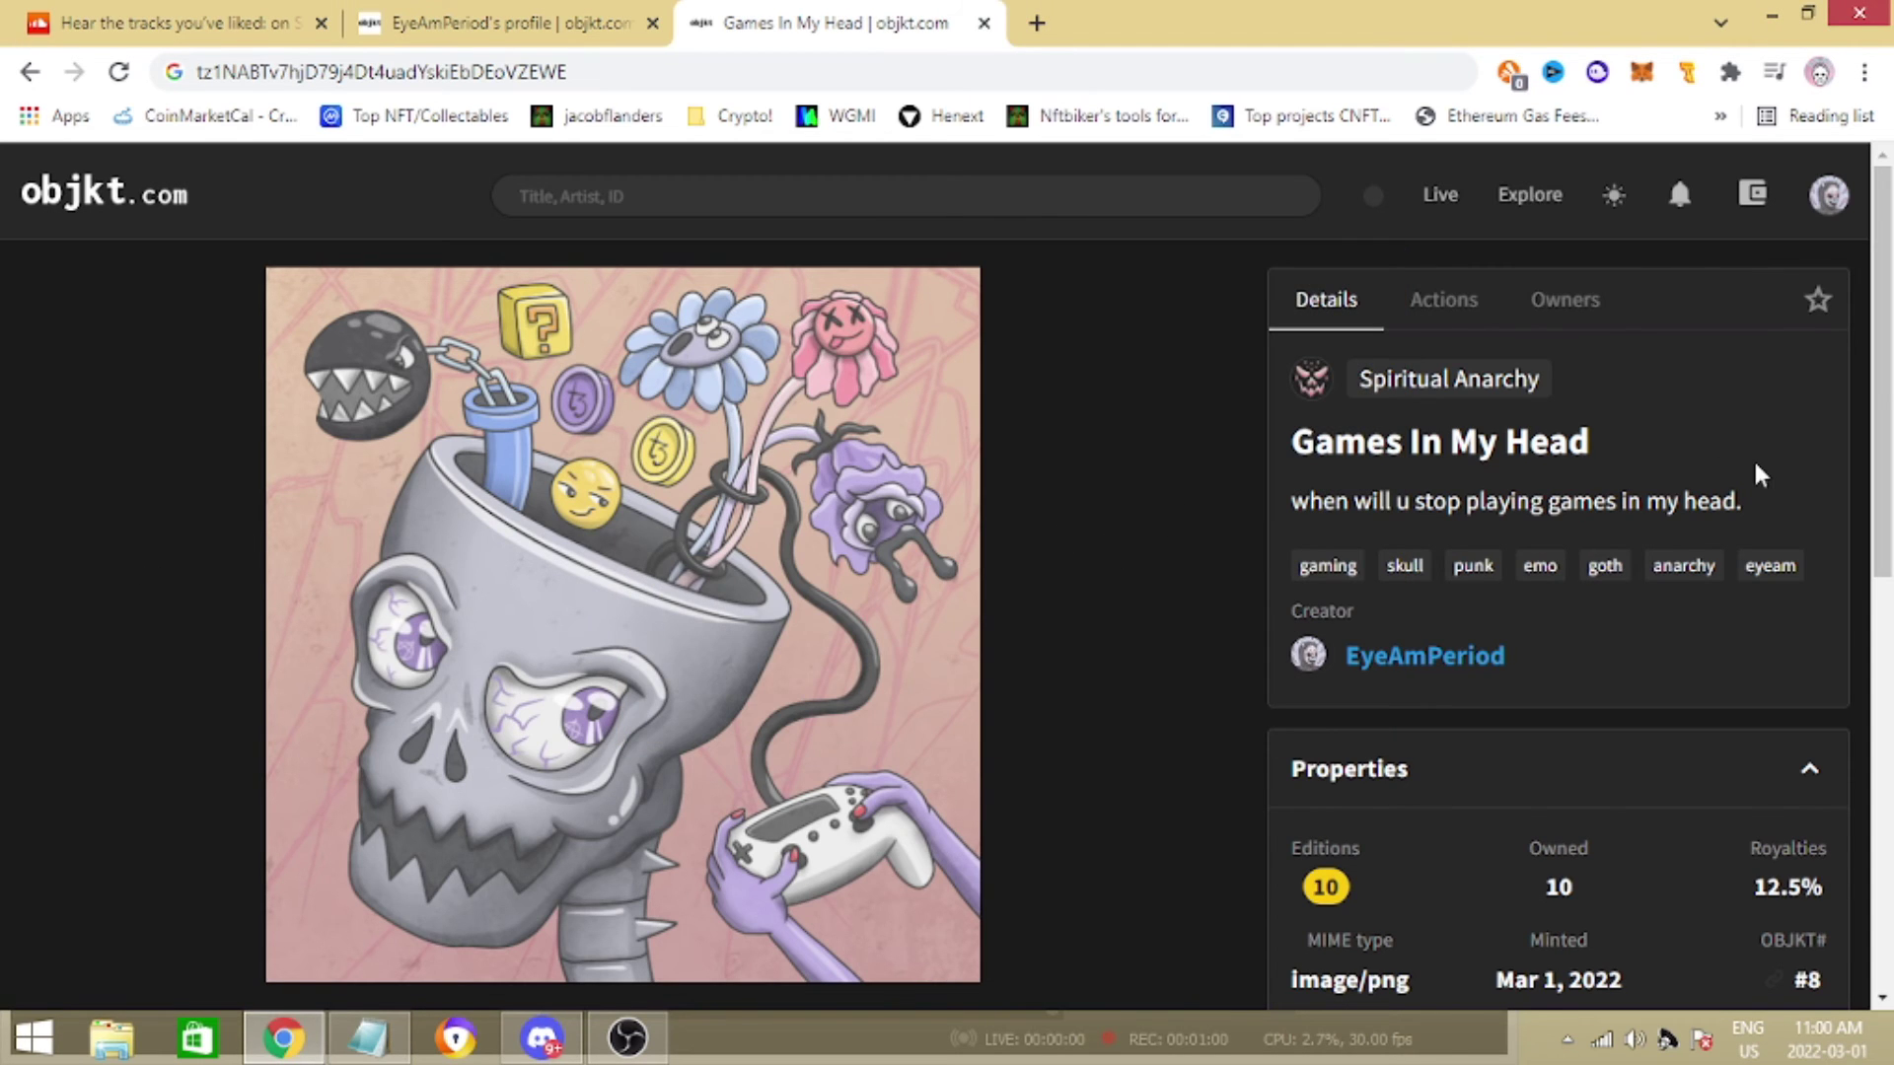
left_click(1470, 313)
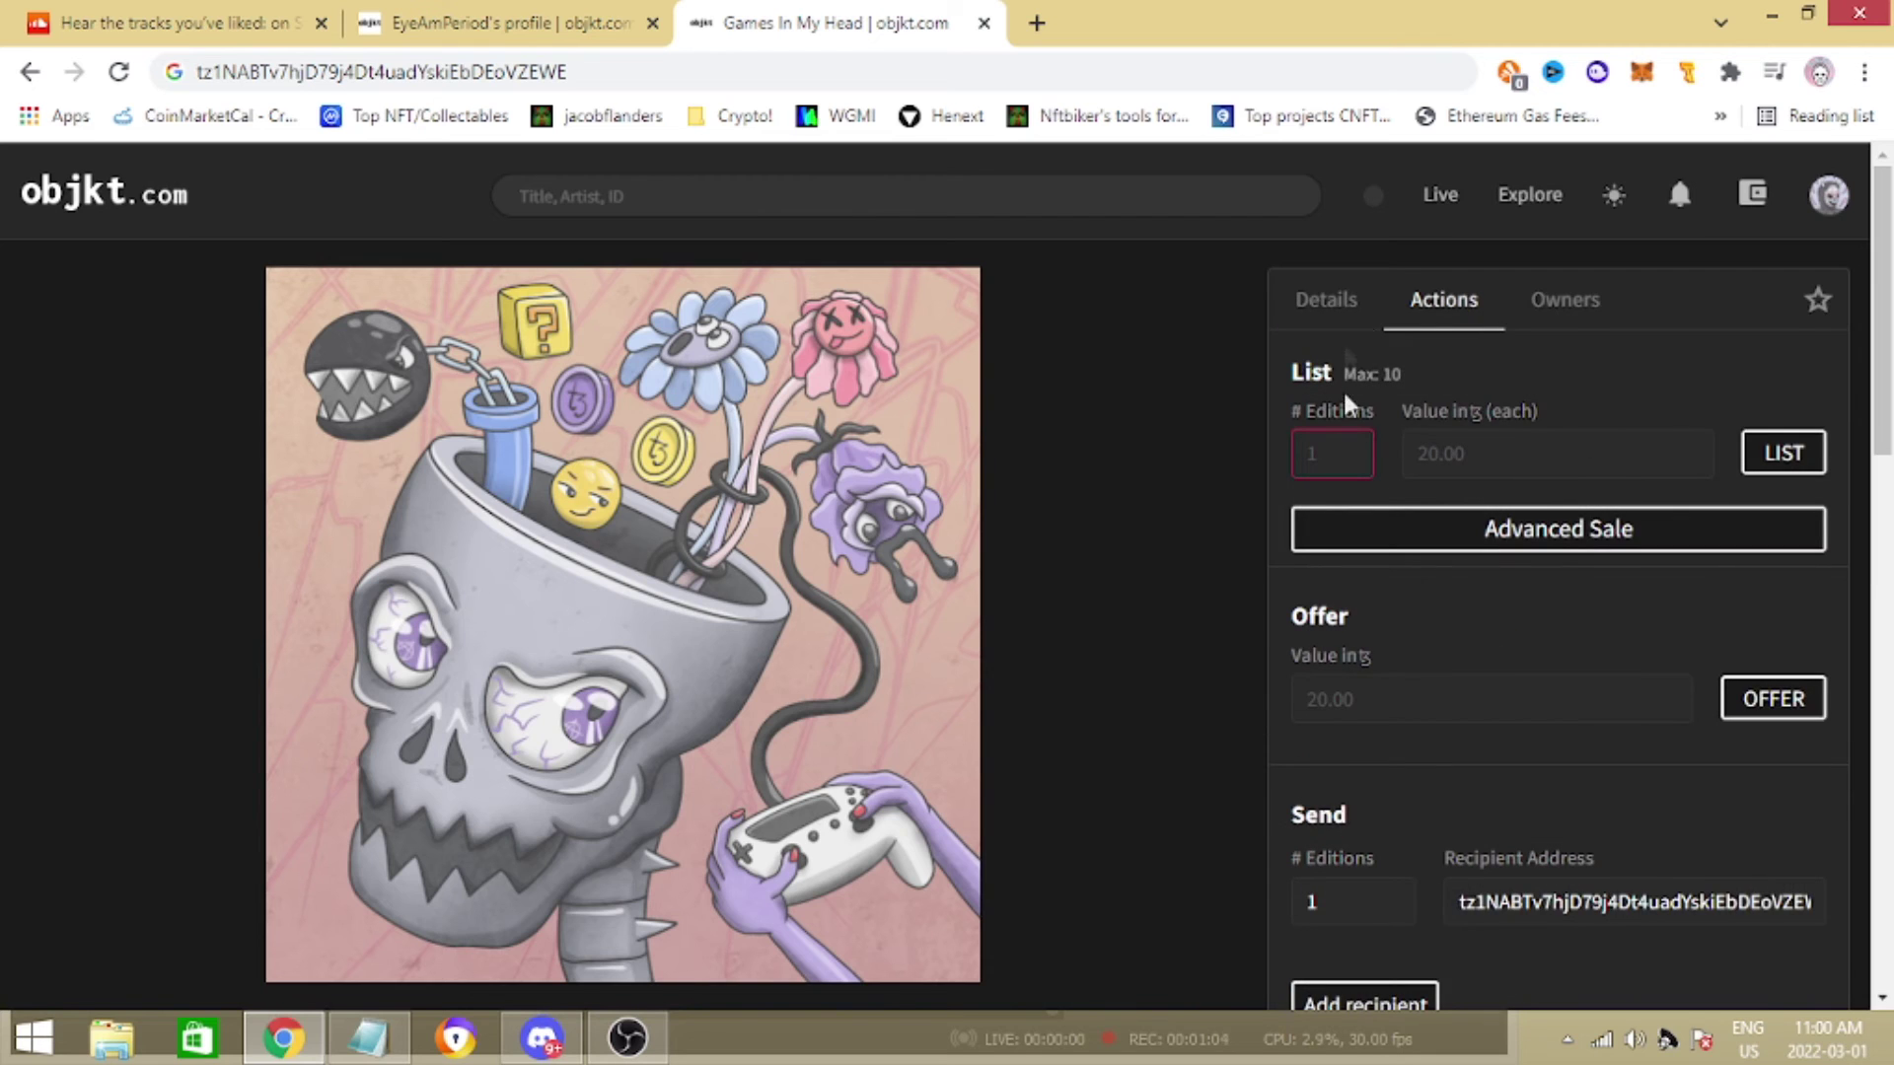
List 8 editions of Games In My Head at 1.5 tez each and submit.
scroll(1460, 410, "down", 1)
scroll(1600, 457, "up", 1)
type("8")
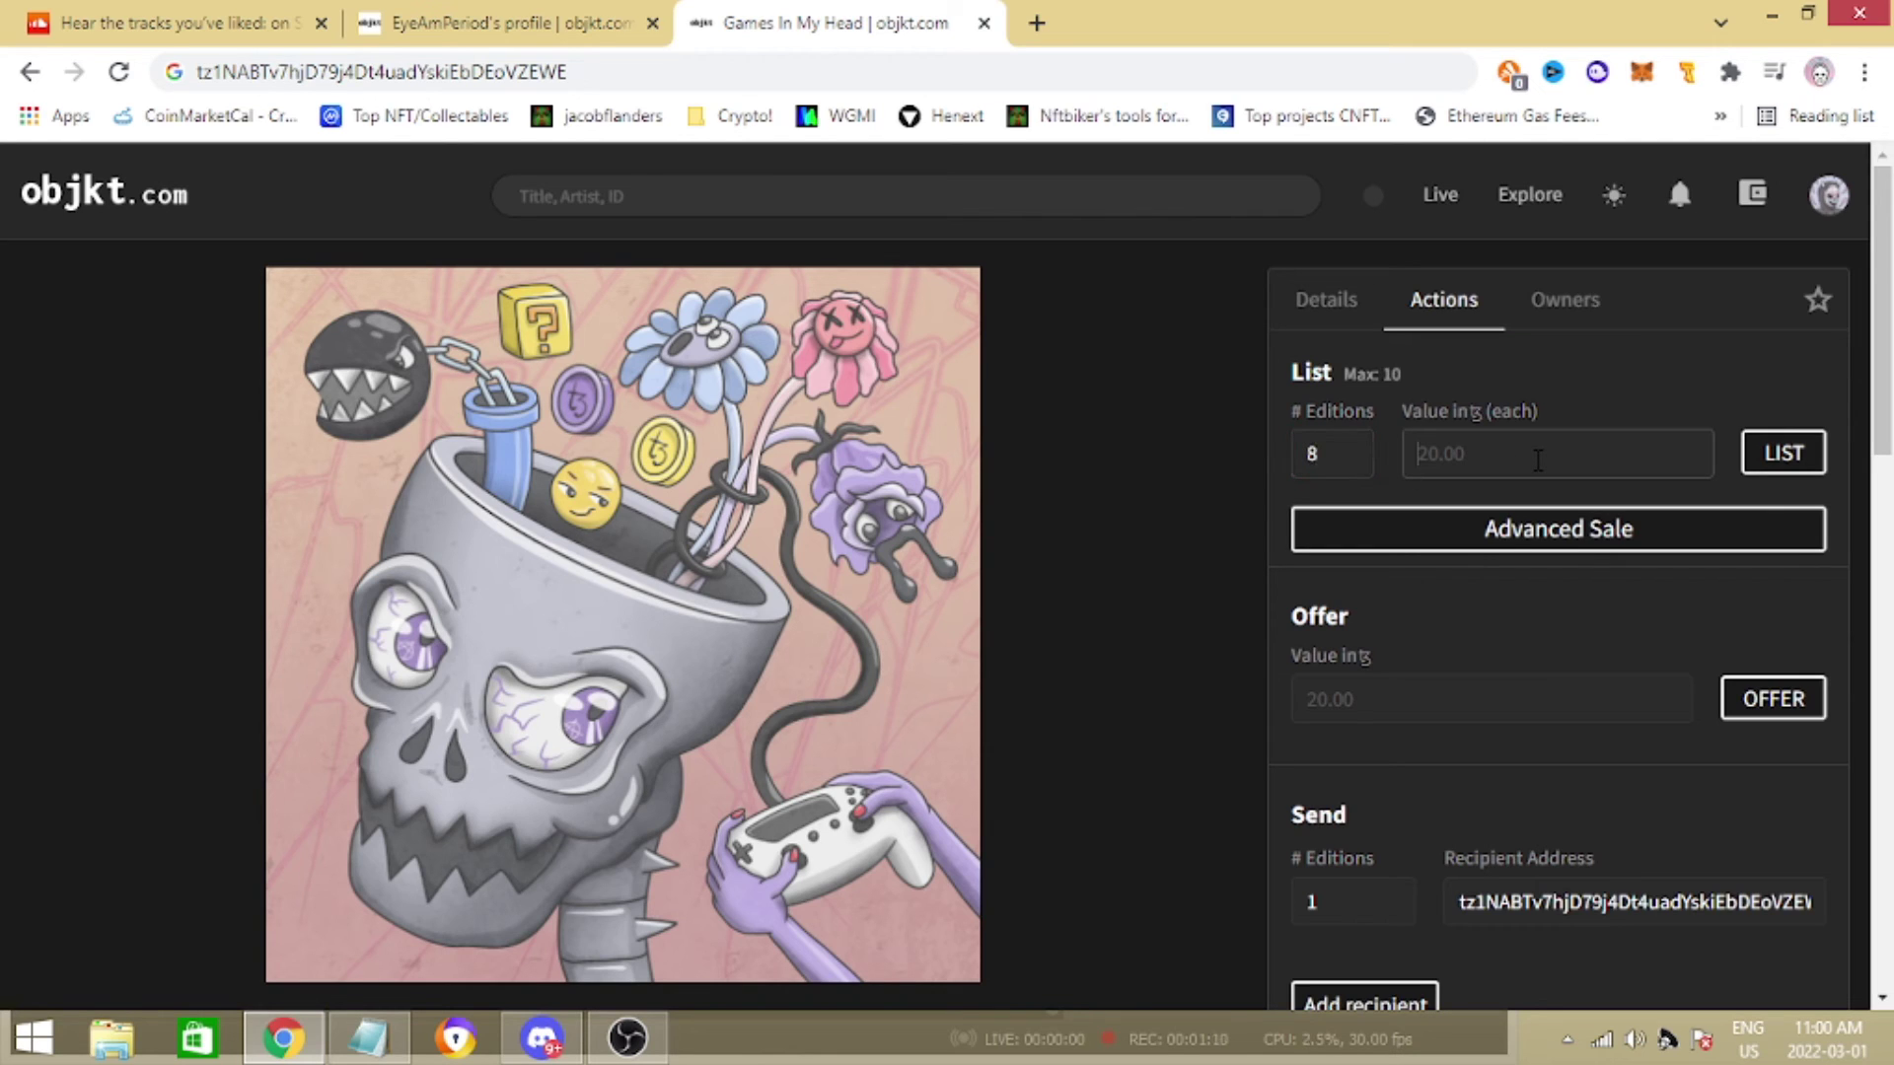
left_click(1537, 460)
type("1.5")
scroll(1683, 533, "down", 2)
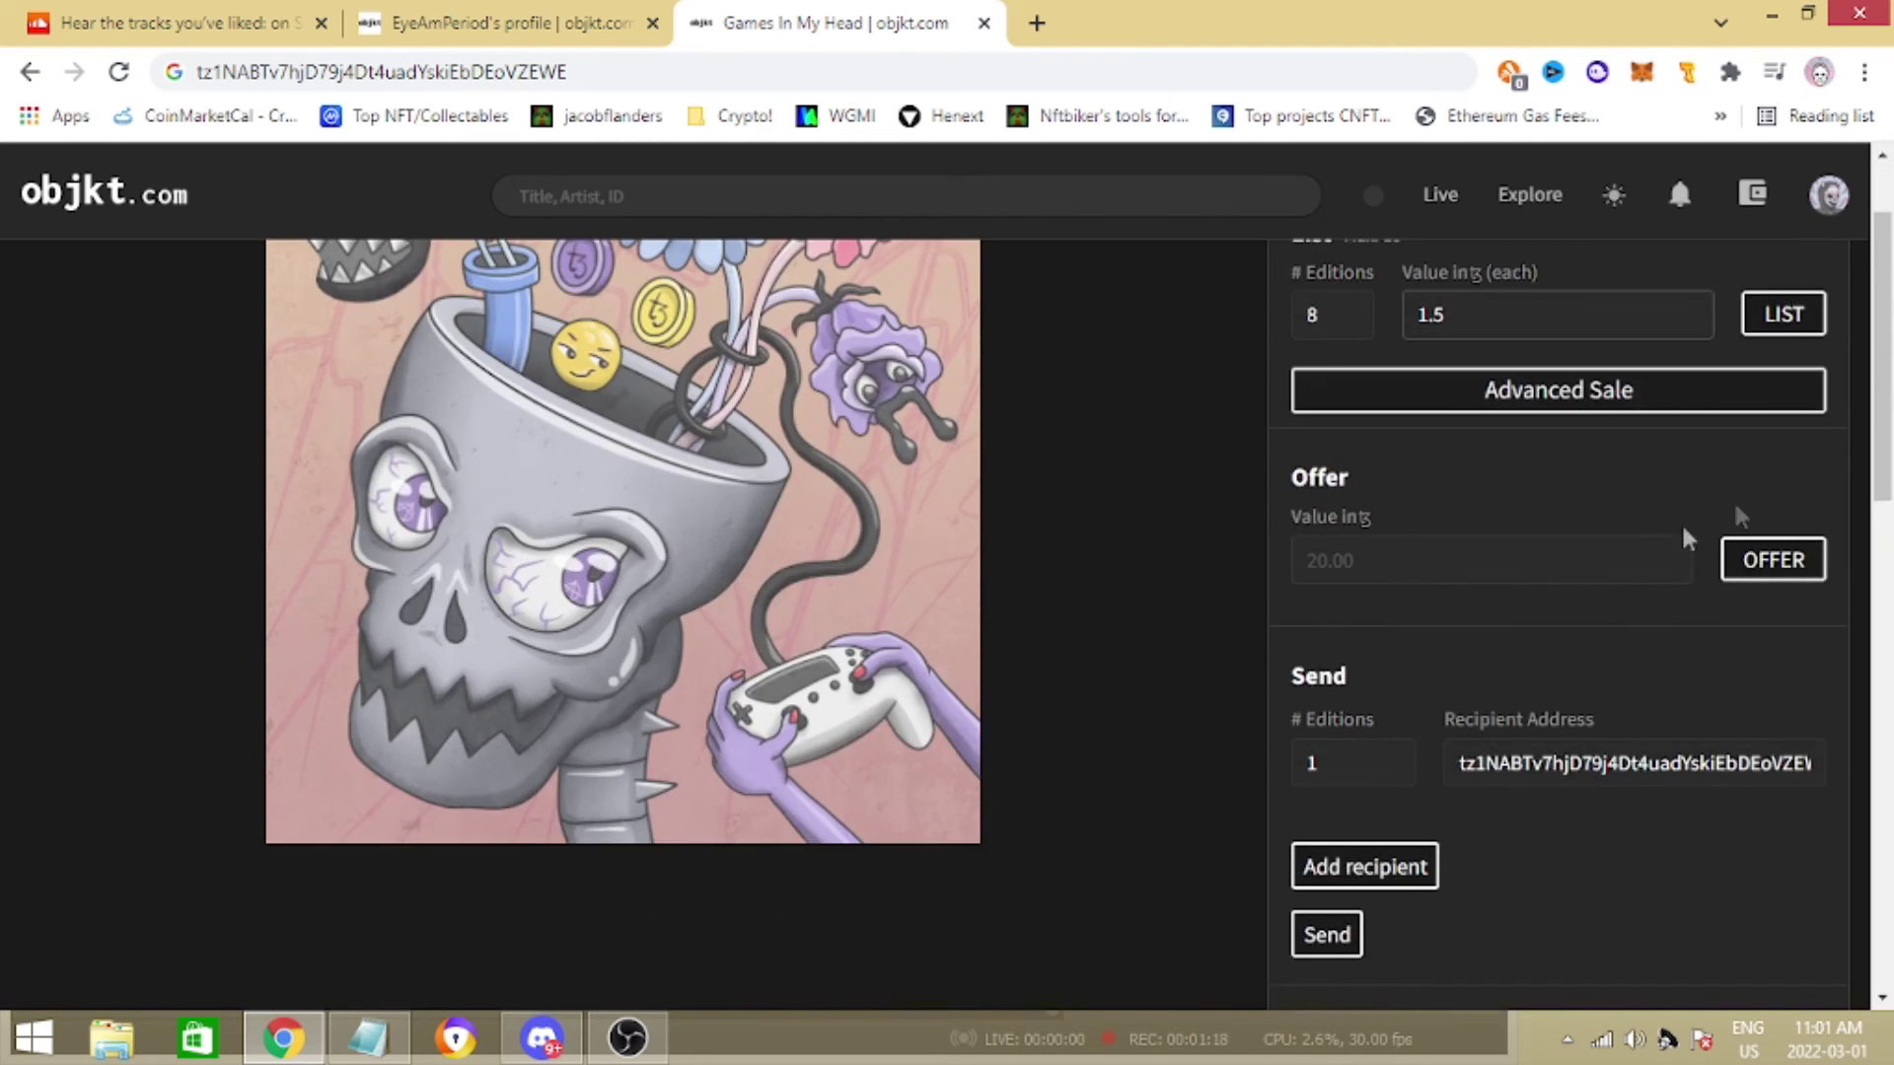
scroll(1634, 551, "up", 2)
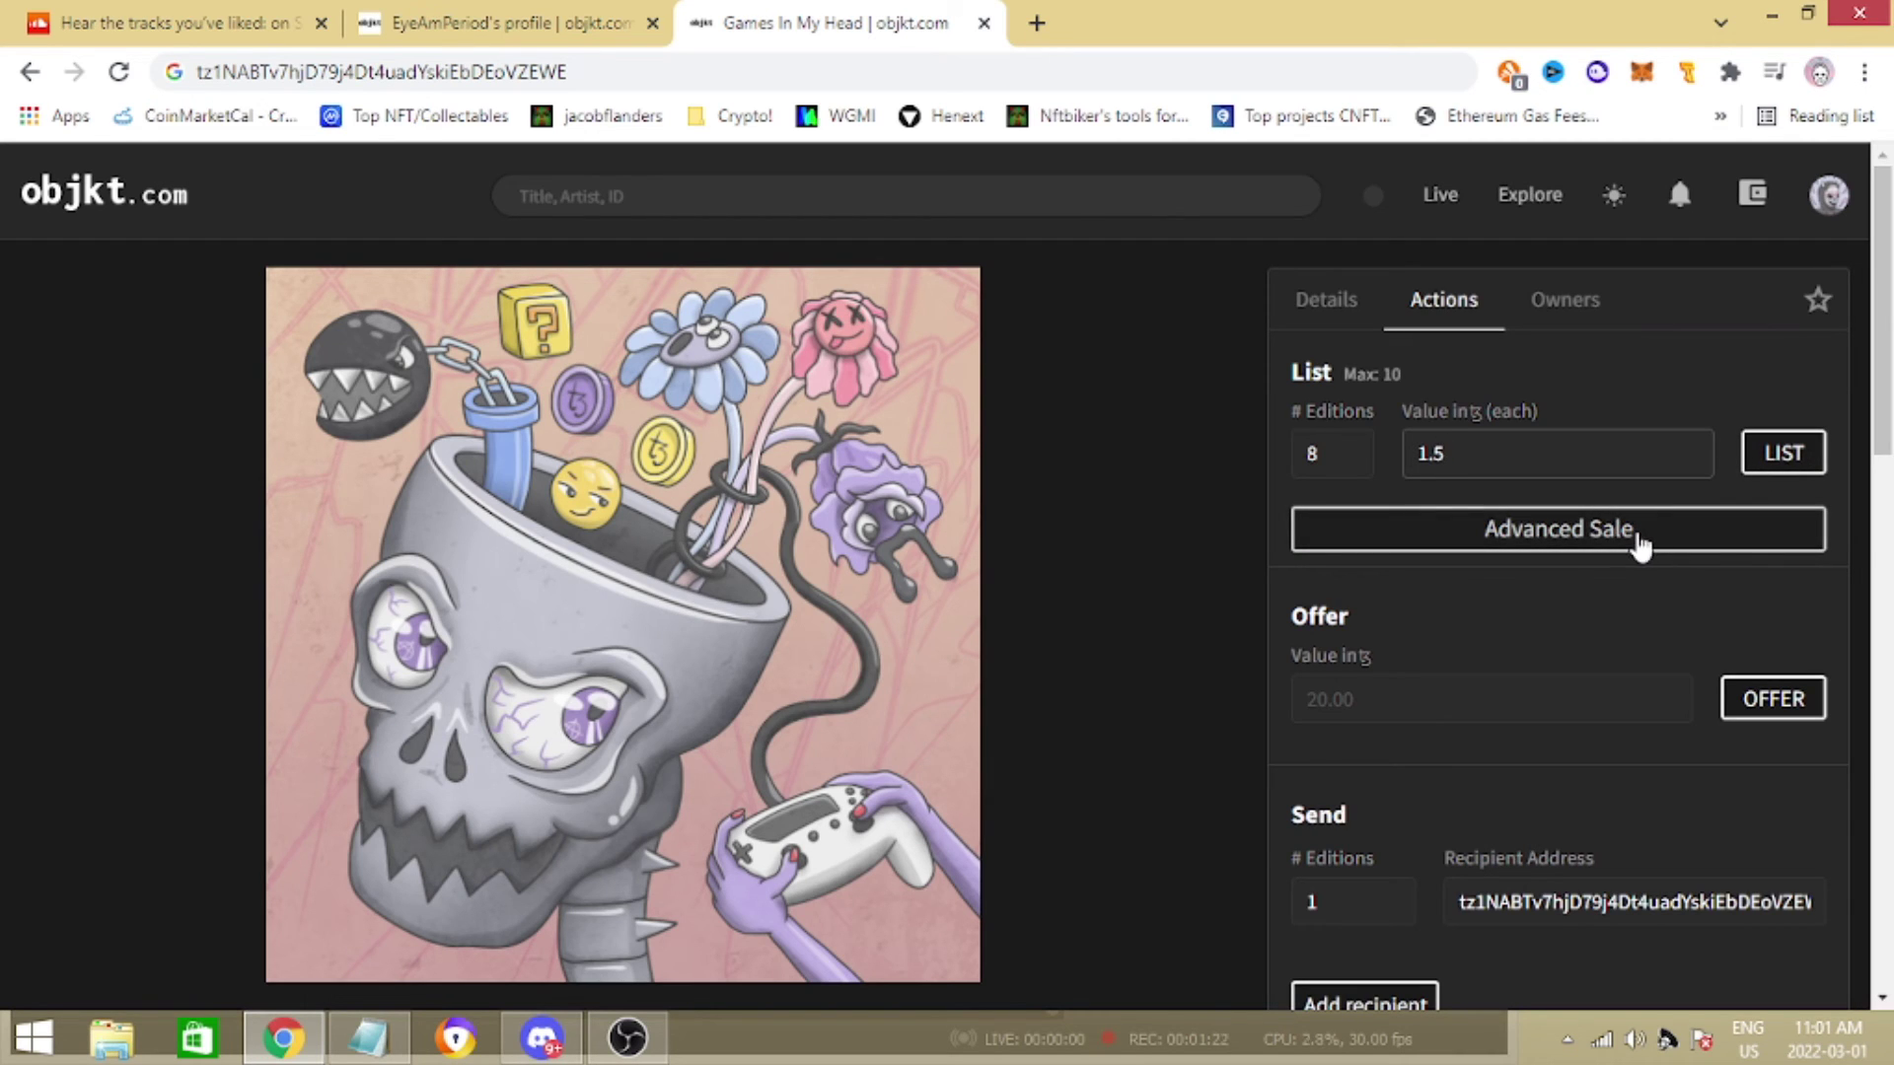
left_click(1794, 458)
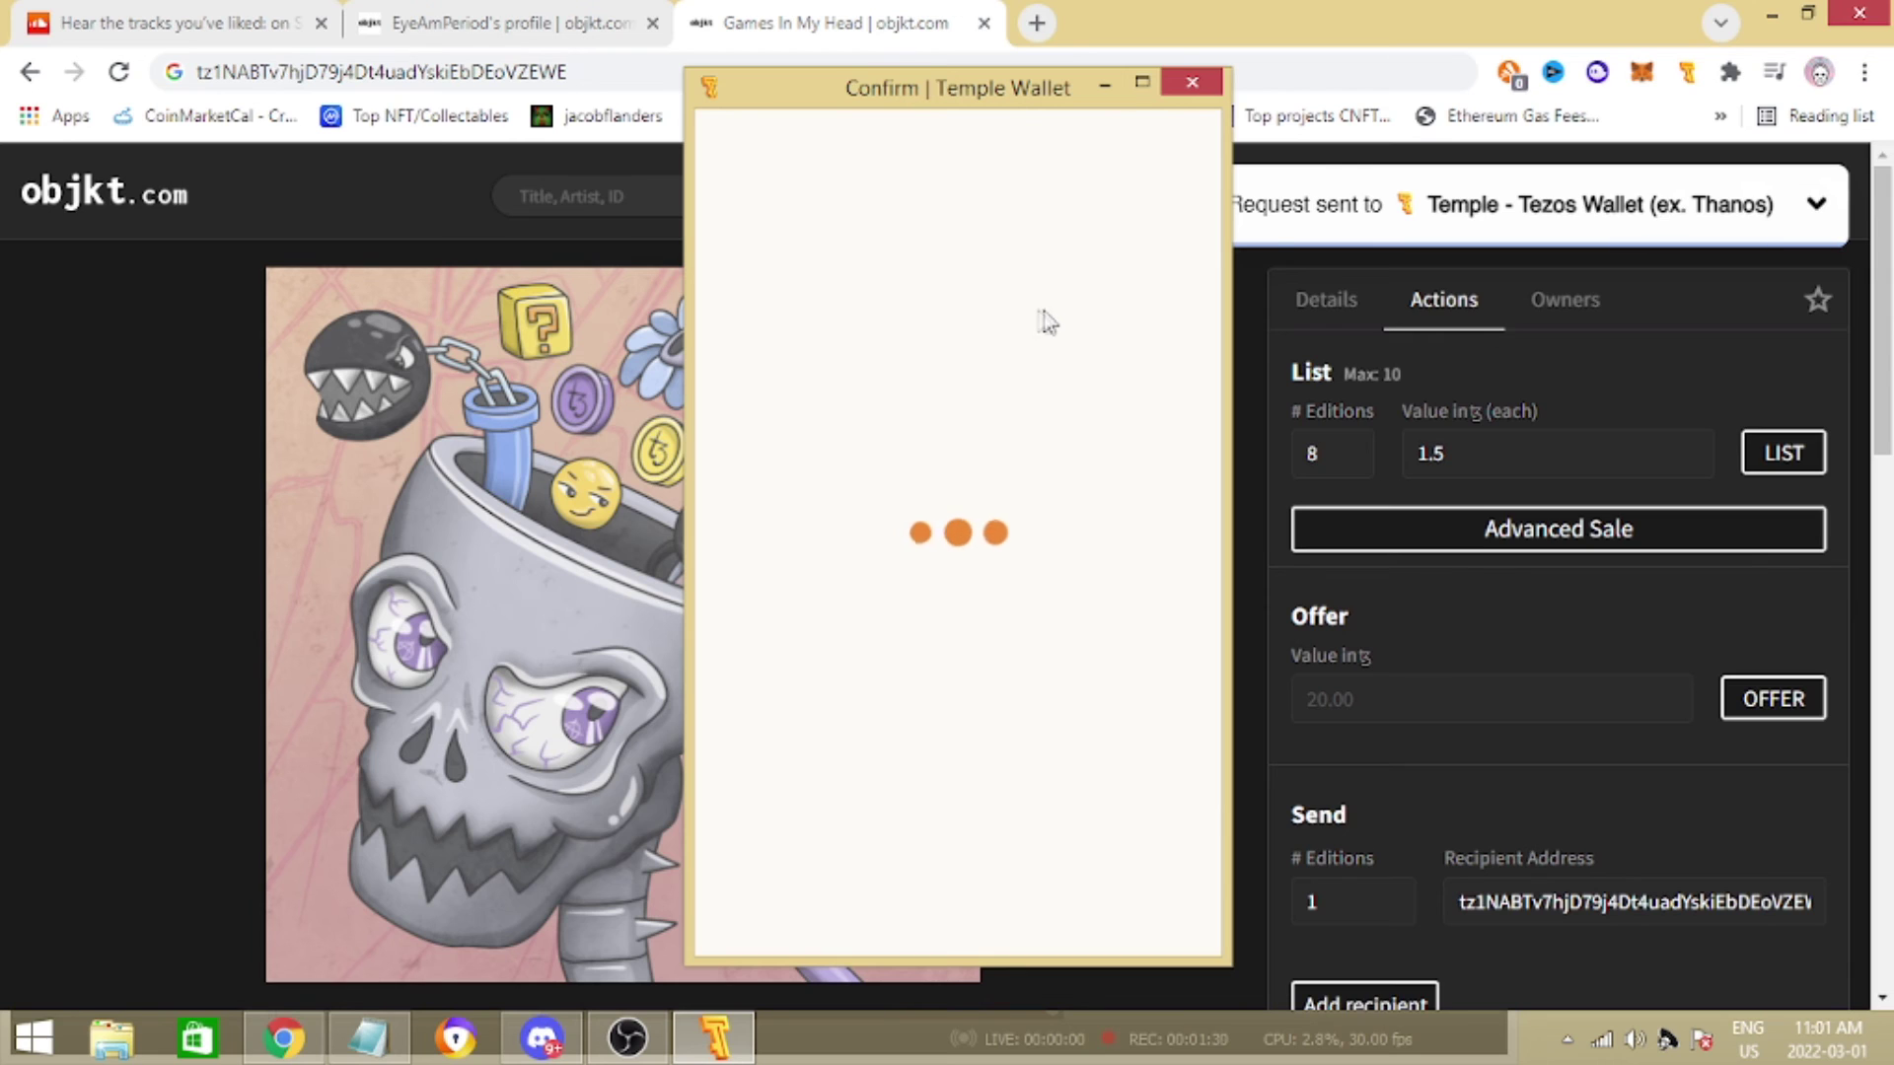
Confirm the listing in Temple Wallet and check the 57.924087 TEZ balance.
left_click_drag(1034, 86, 847, 84)
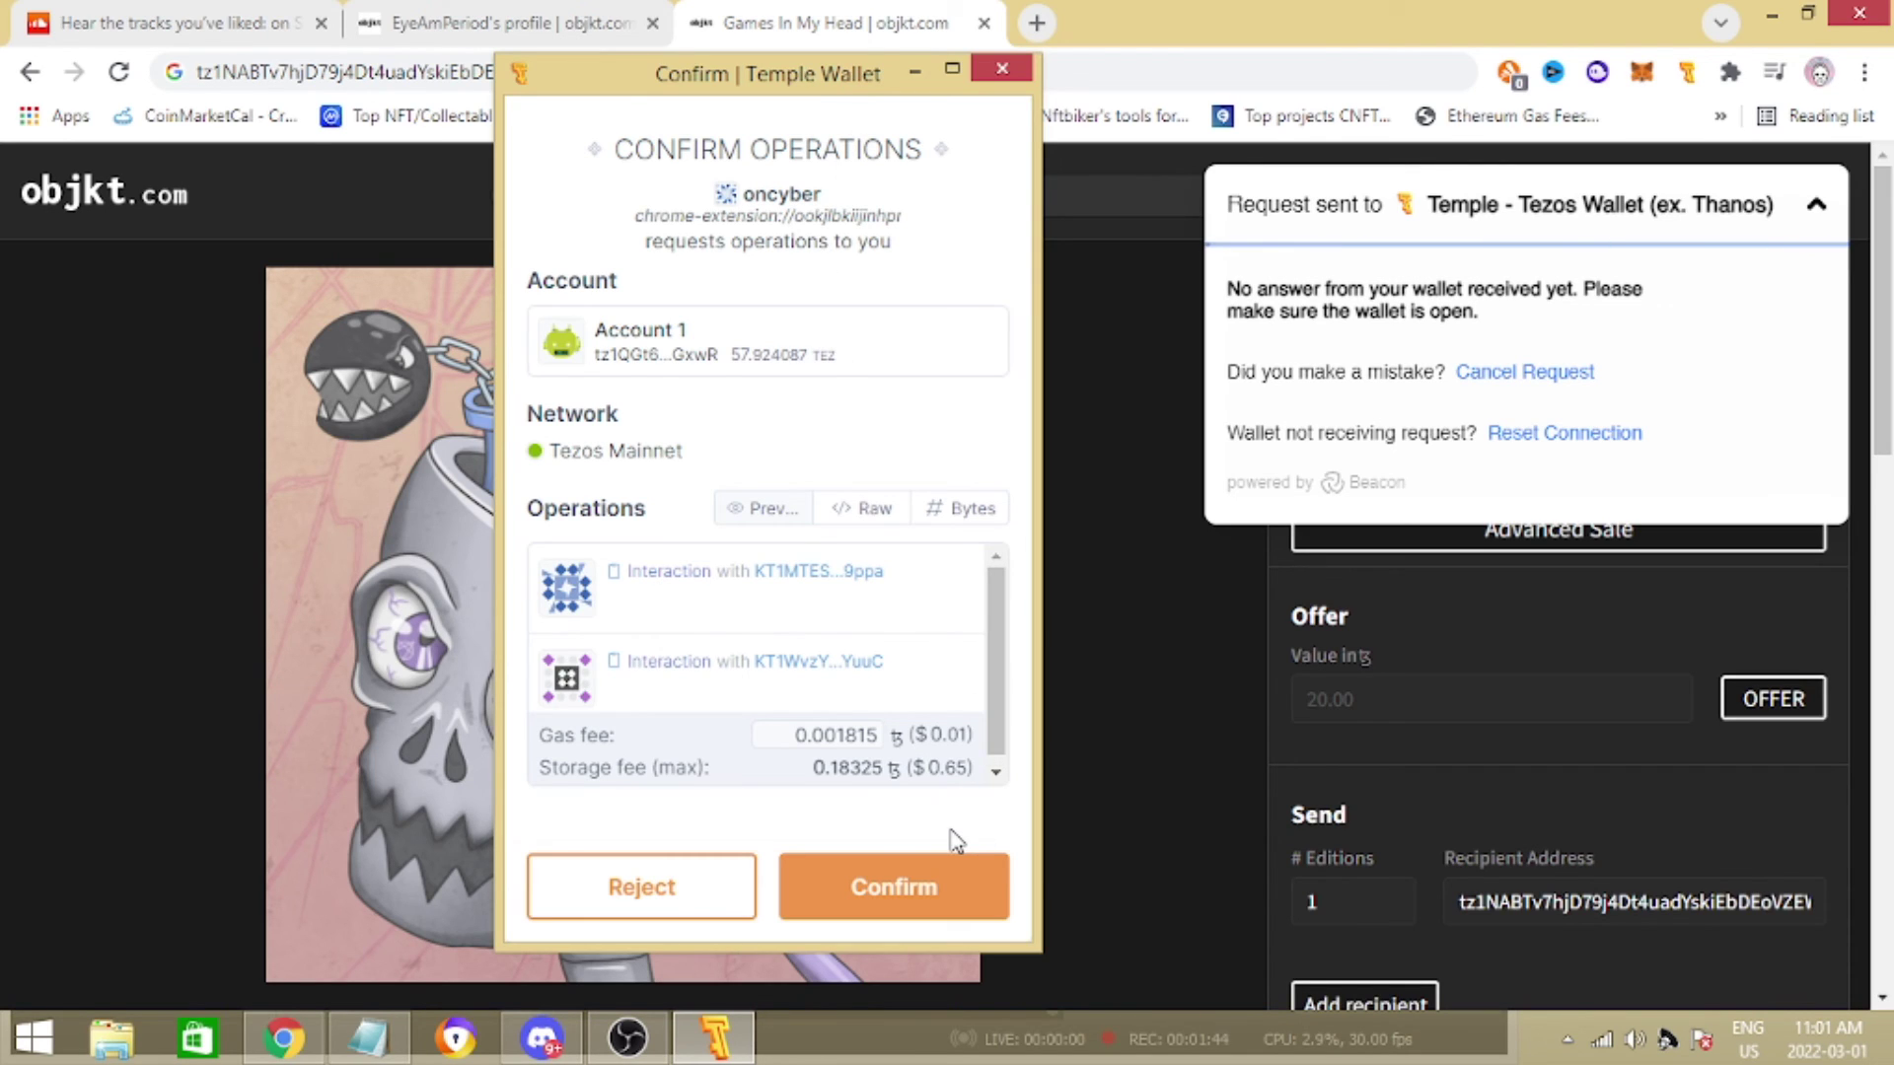
left_click(914, 893)
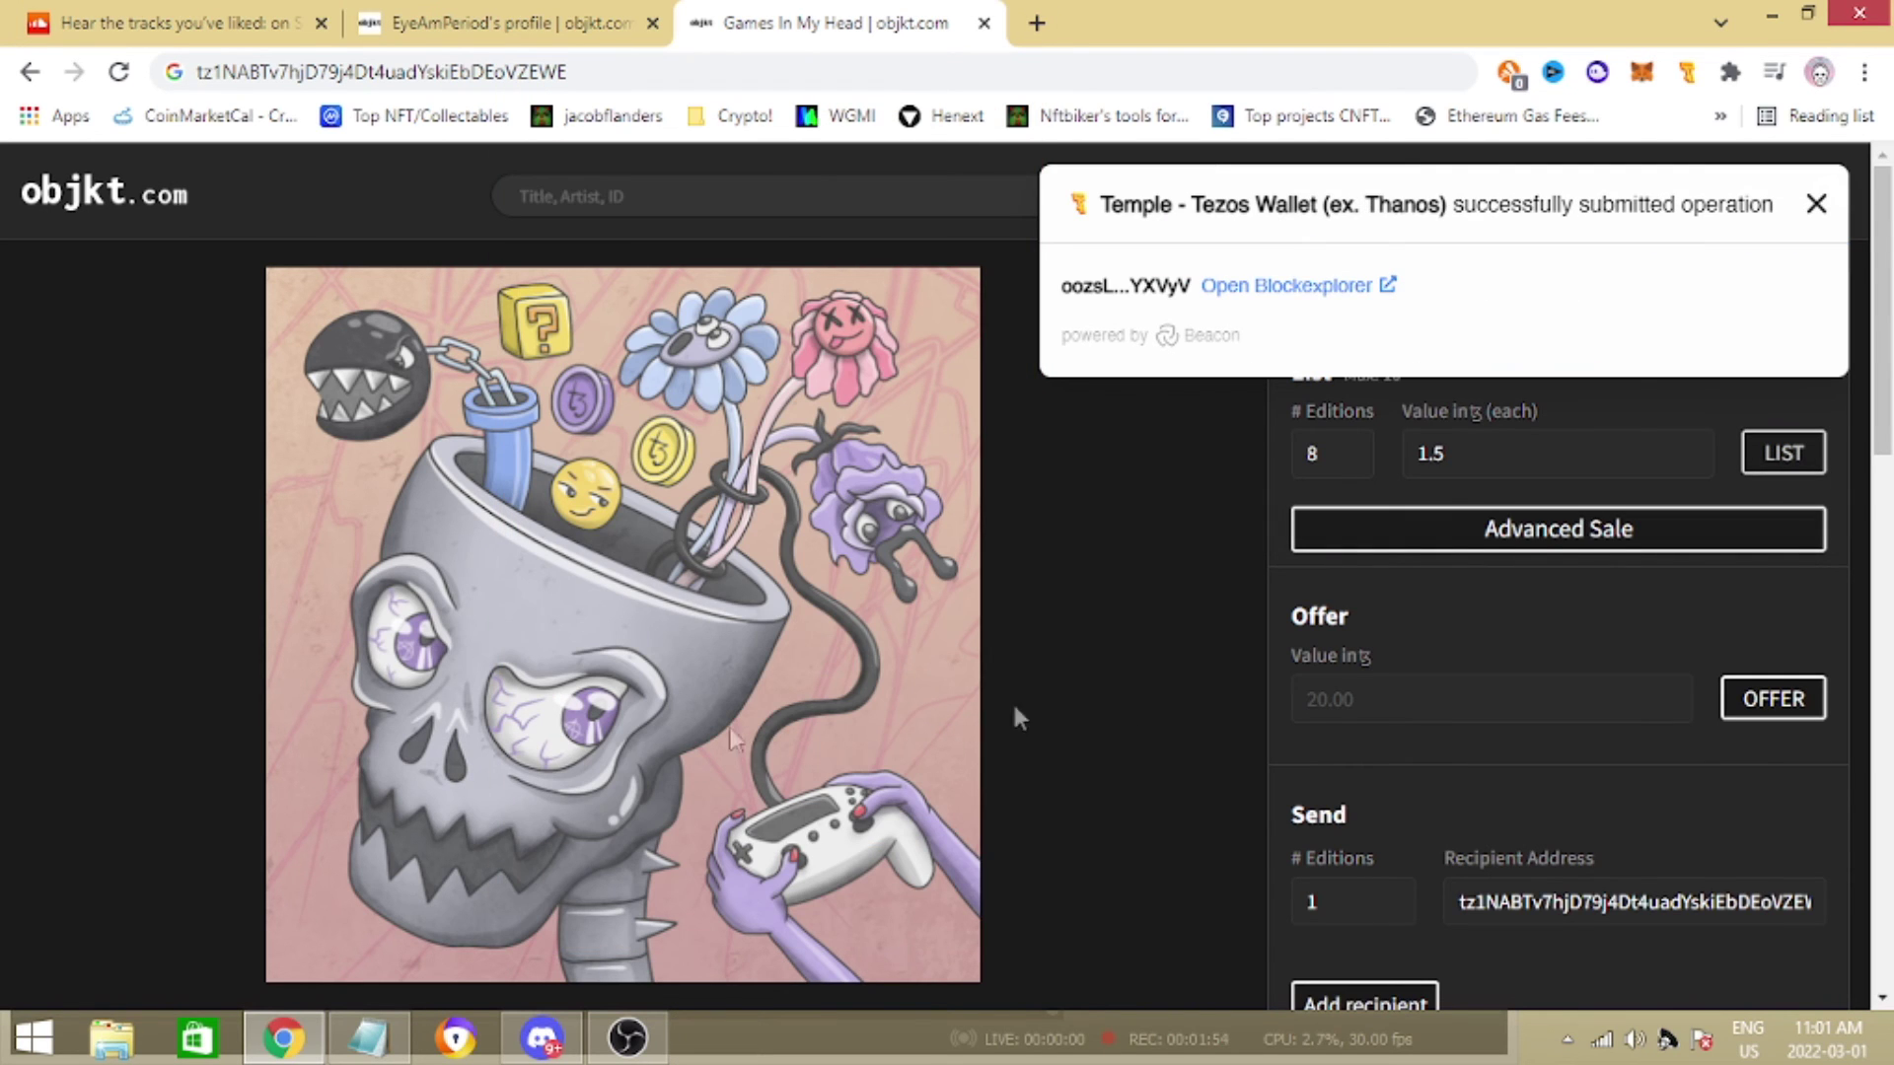
left_click(1687, 73)
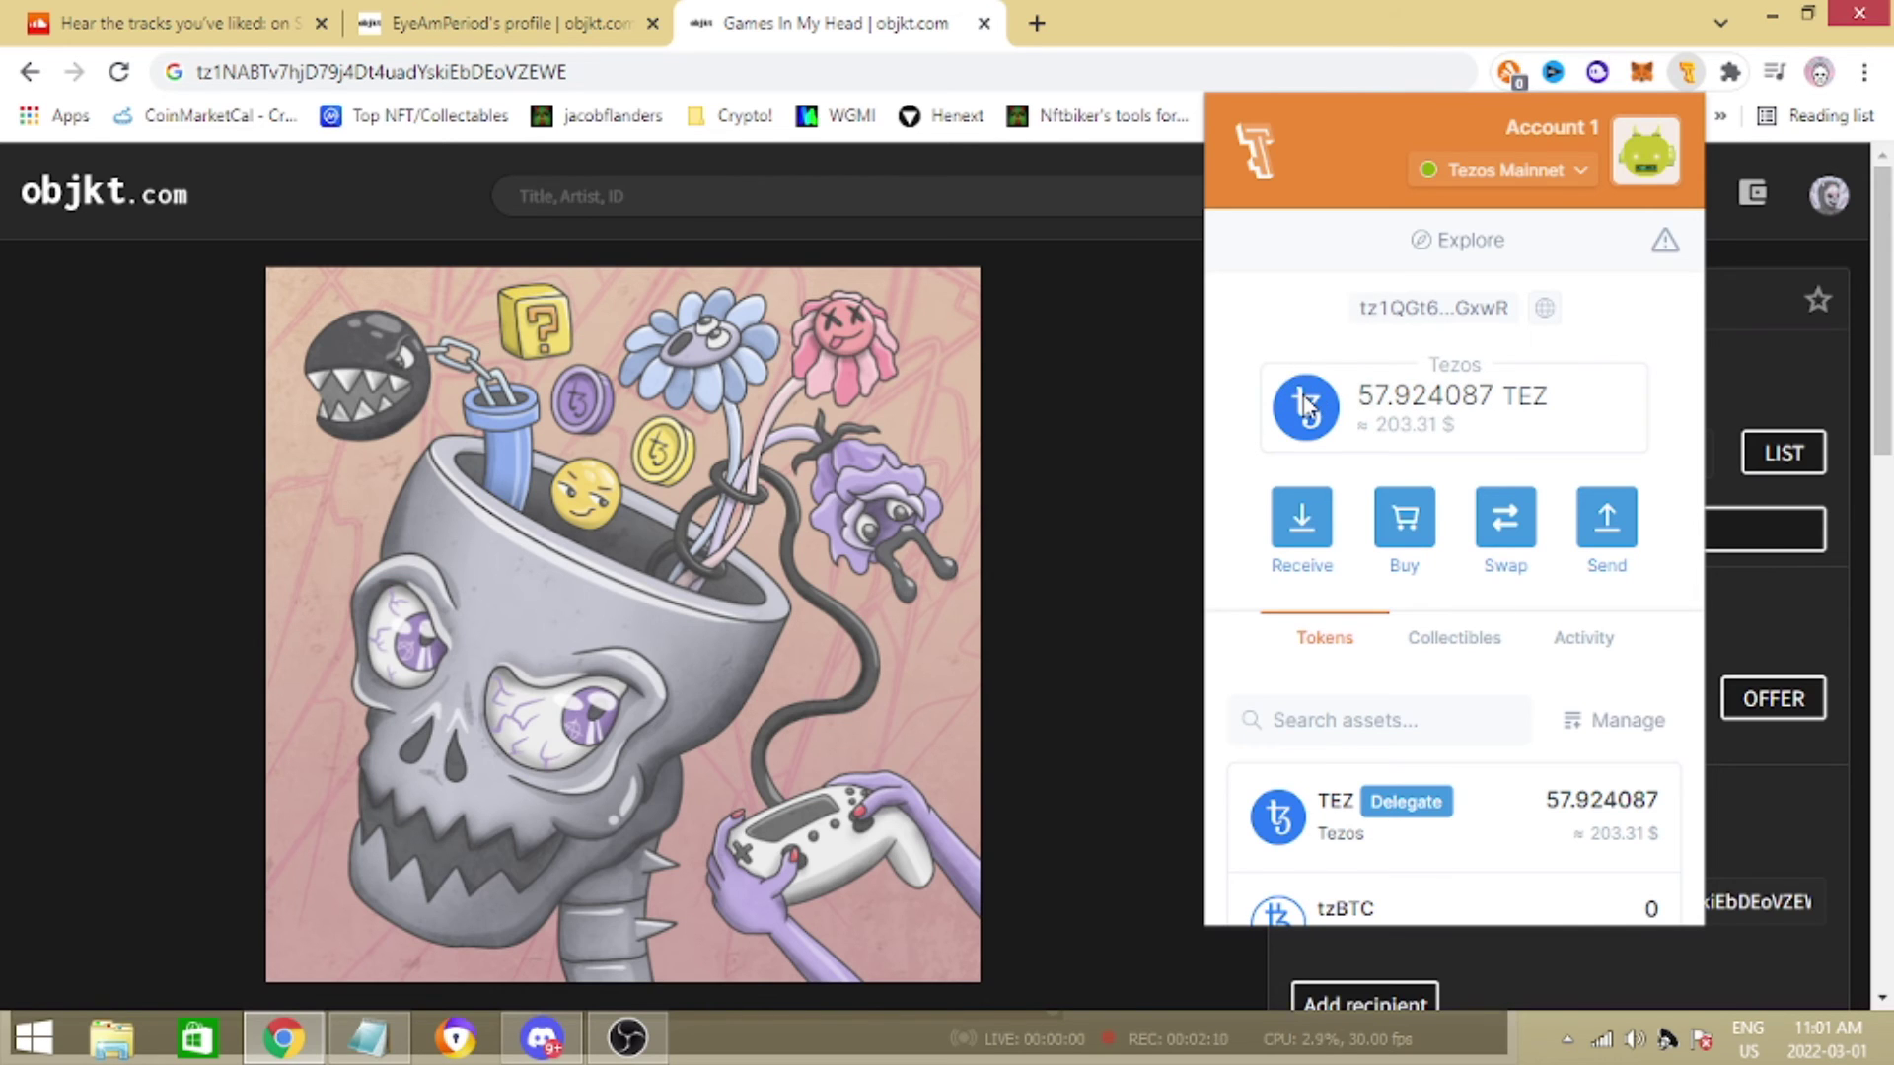
left_click(1154, 311)
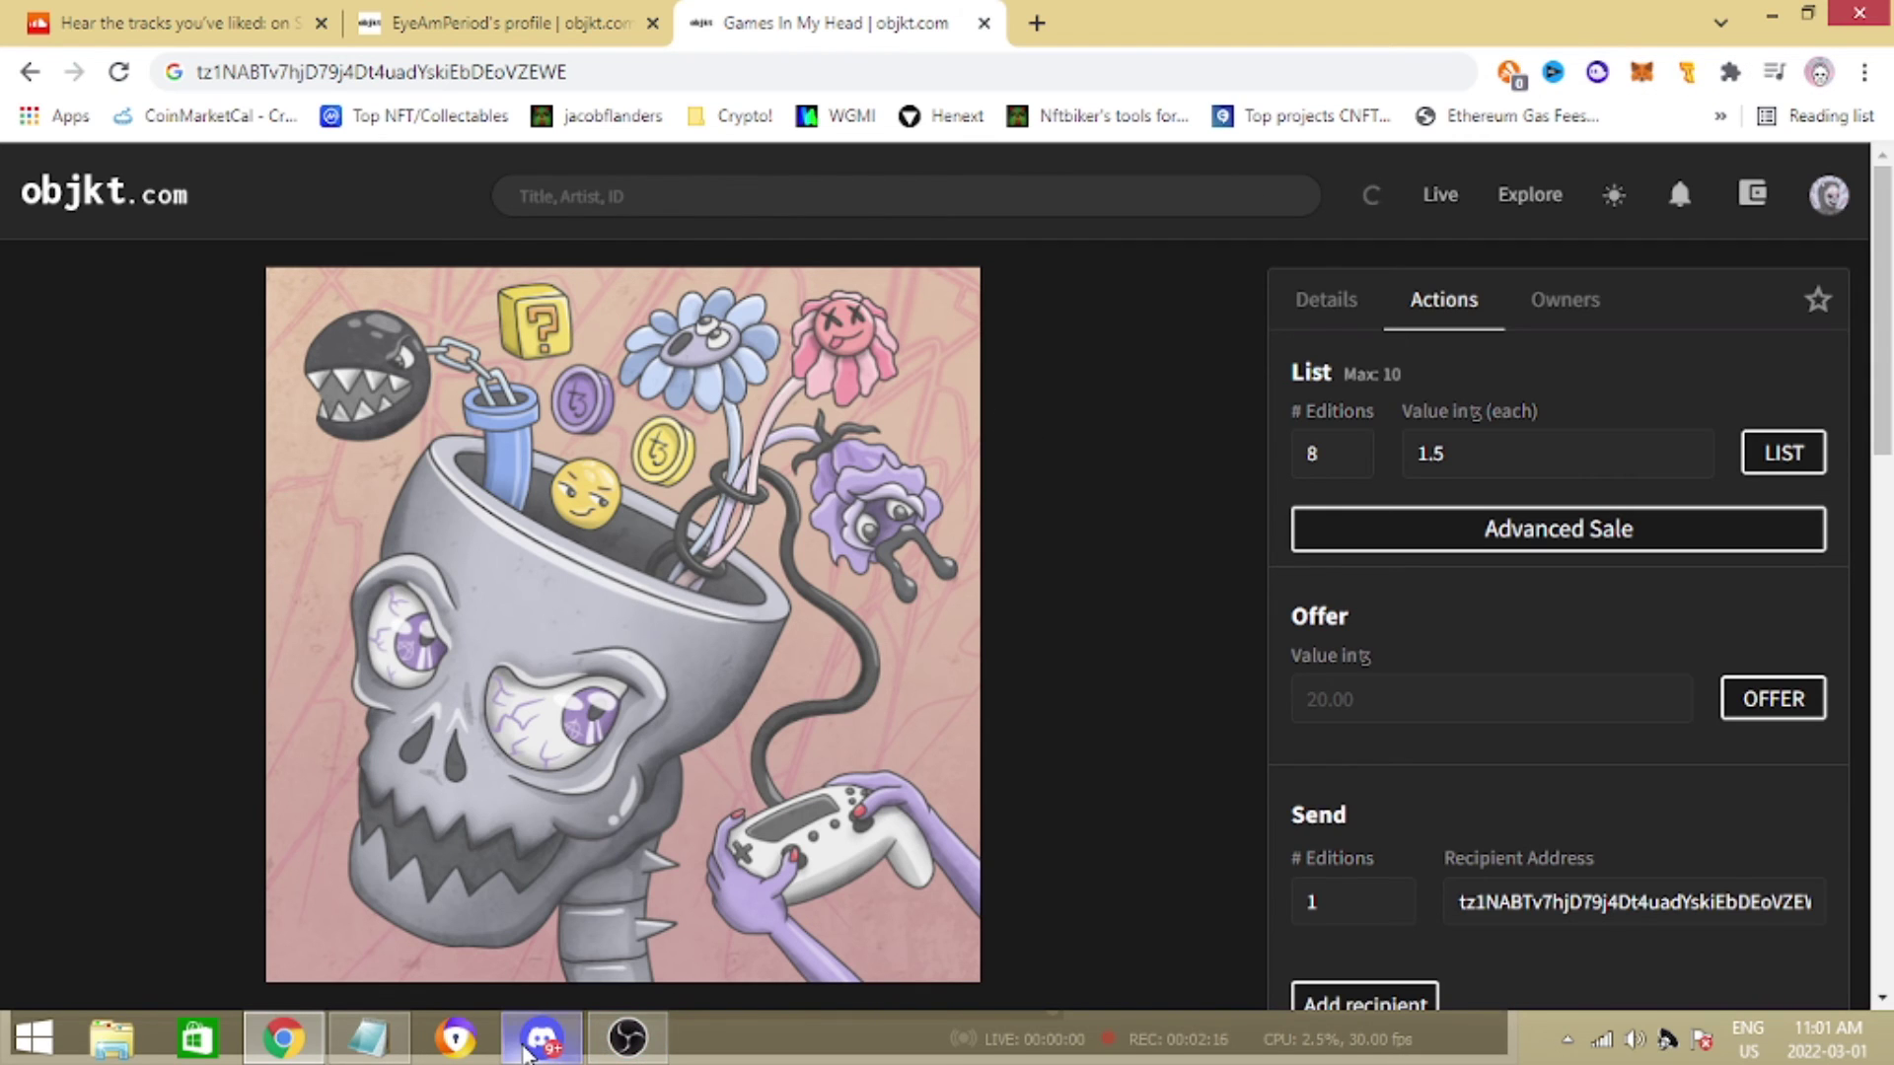
left_click(372, 1048)
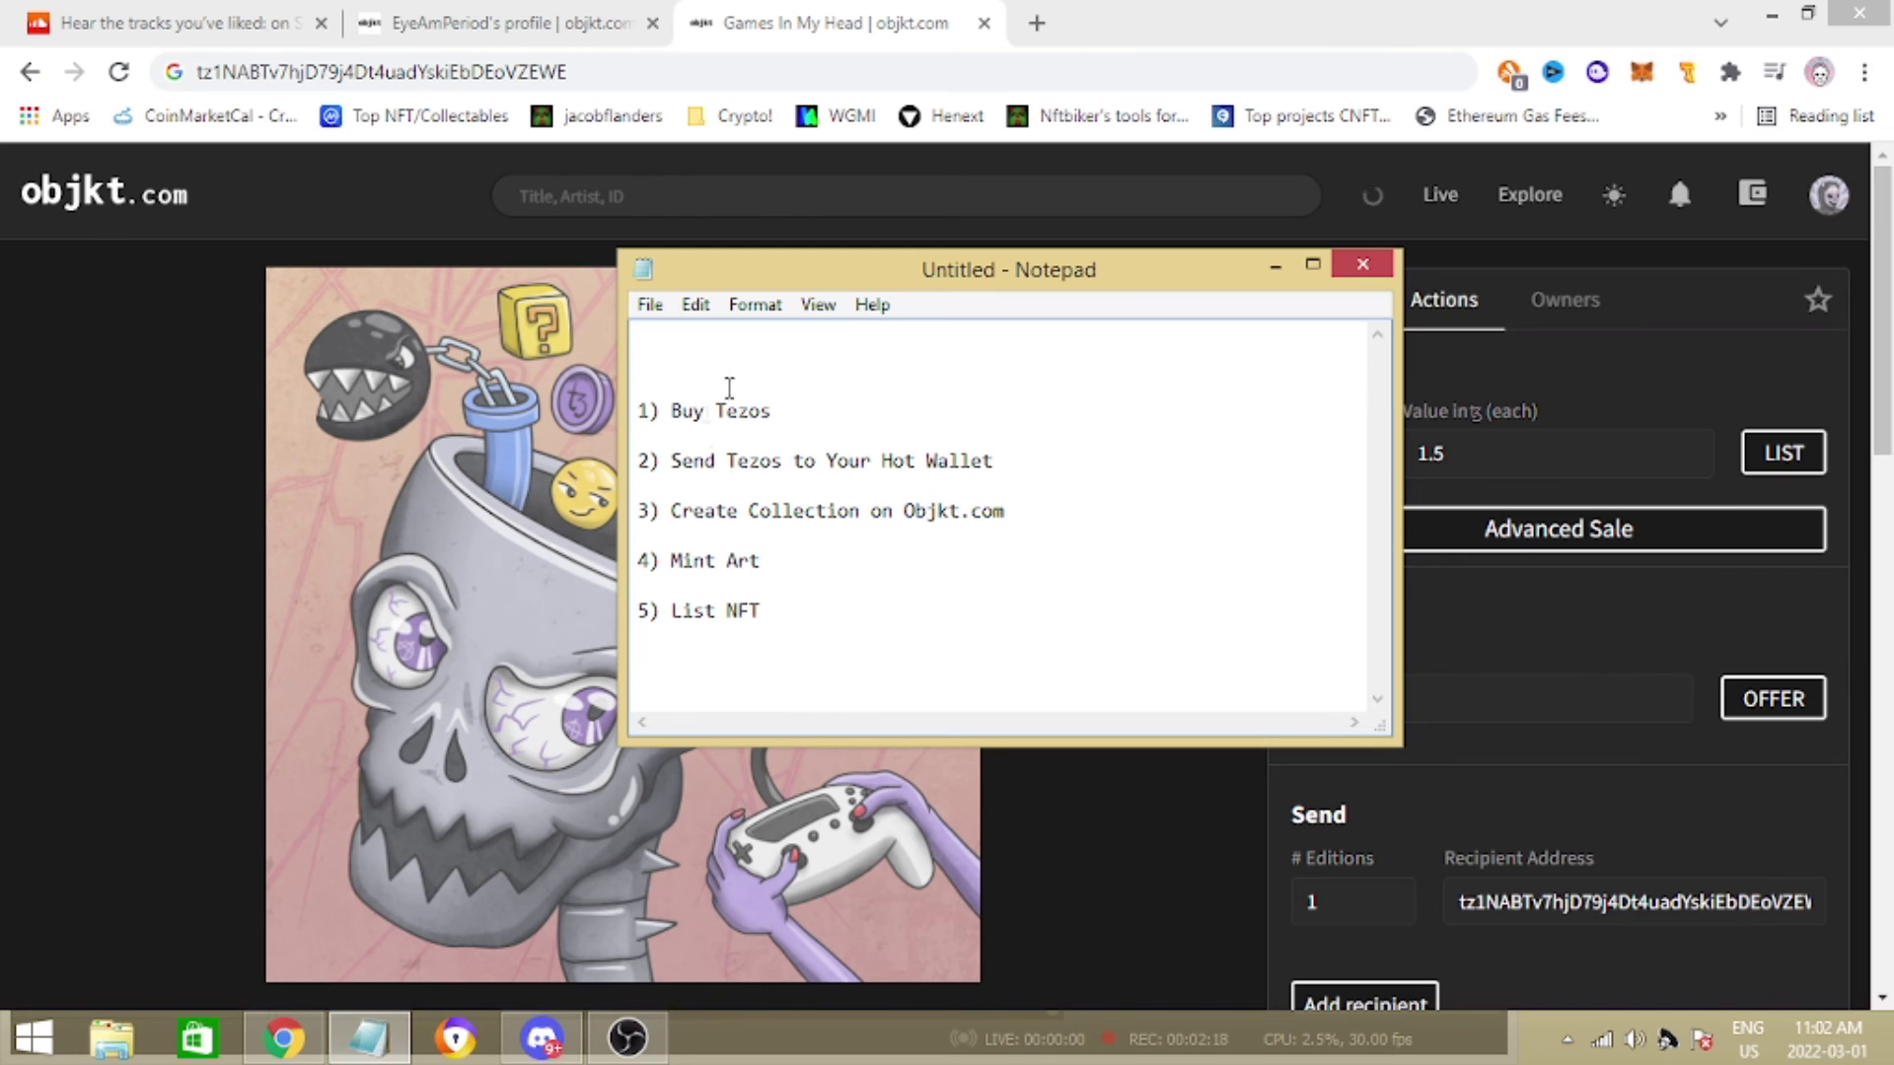
Move the checklist right and highlight step 1 'Buy Tezos' and step 2's Hot Wallet.
left_click_drag(898, 284, 1107, 282)
left_click(1061, 416)
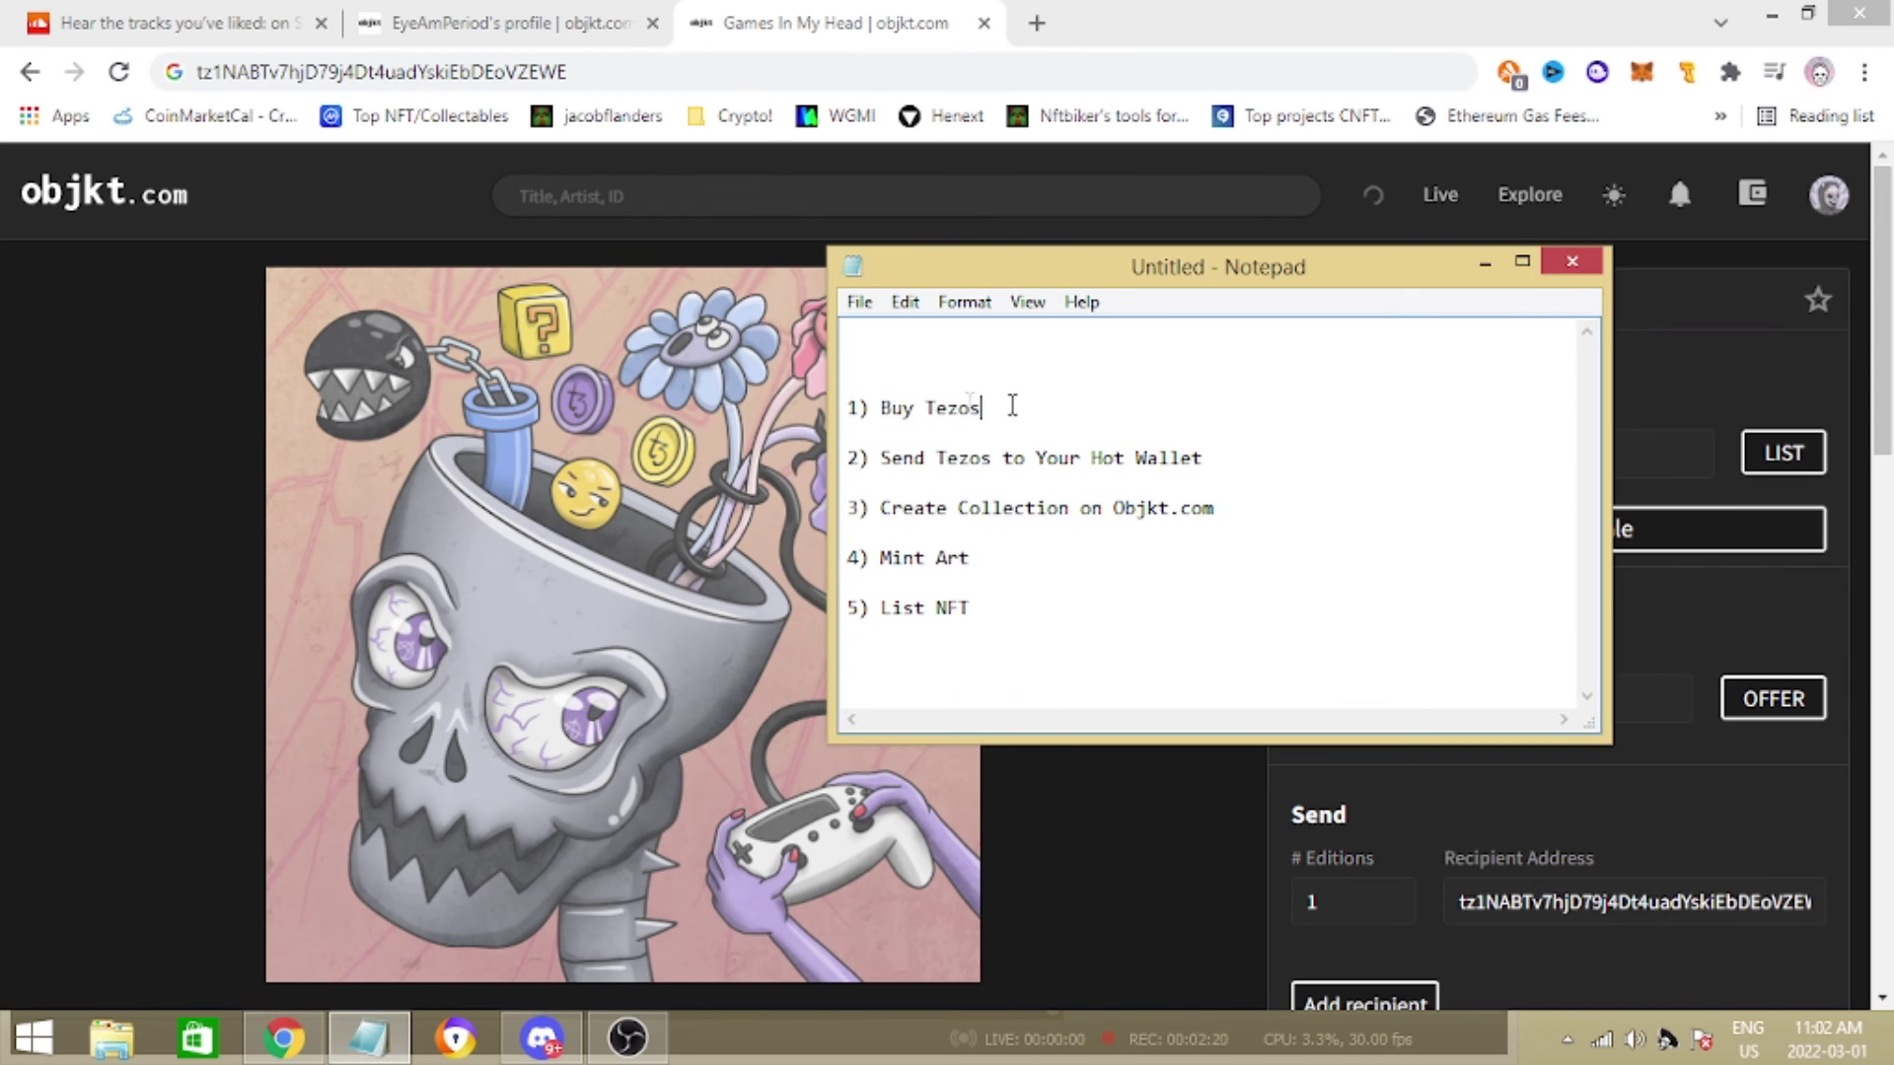
key("shift+Home")
left_click(1020, 407)
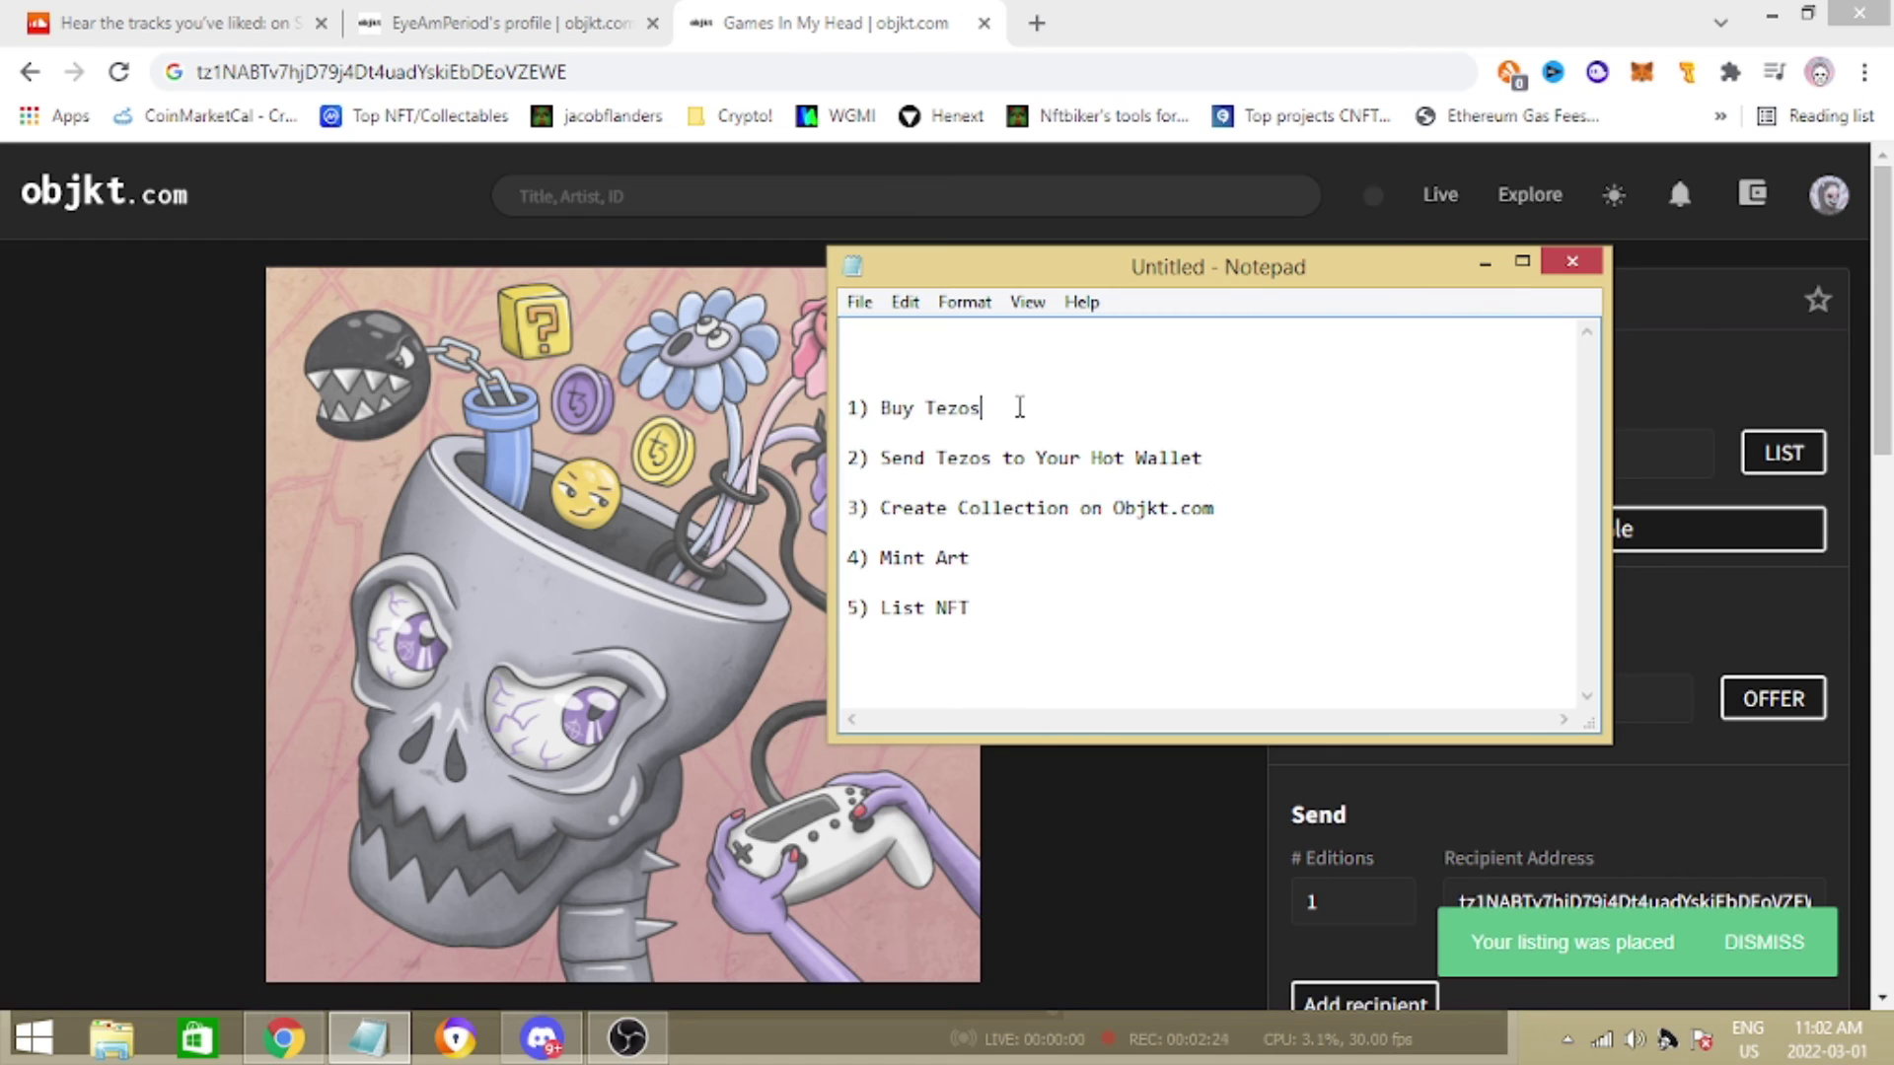
left_click_drag(1206, 460, 847, 464)
left_click(1095, 457, "shift")
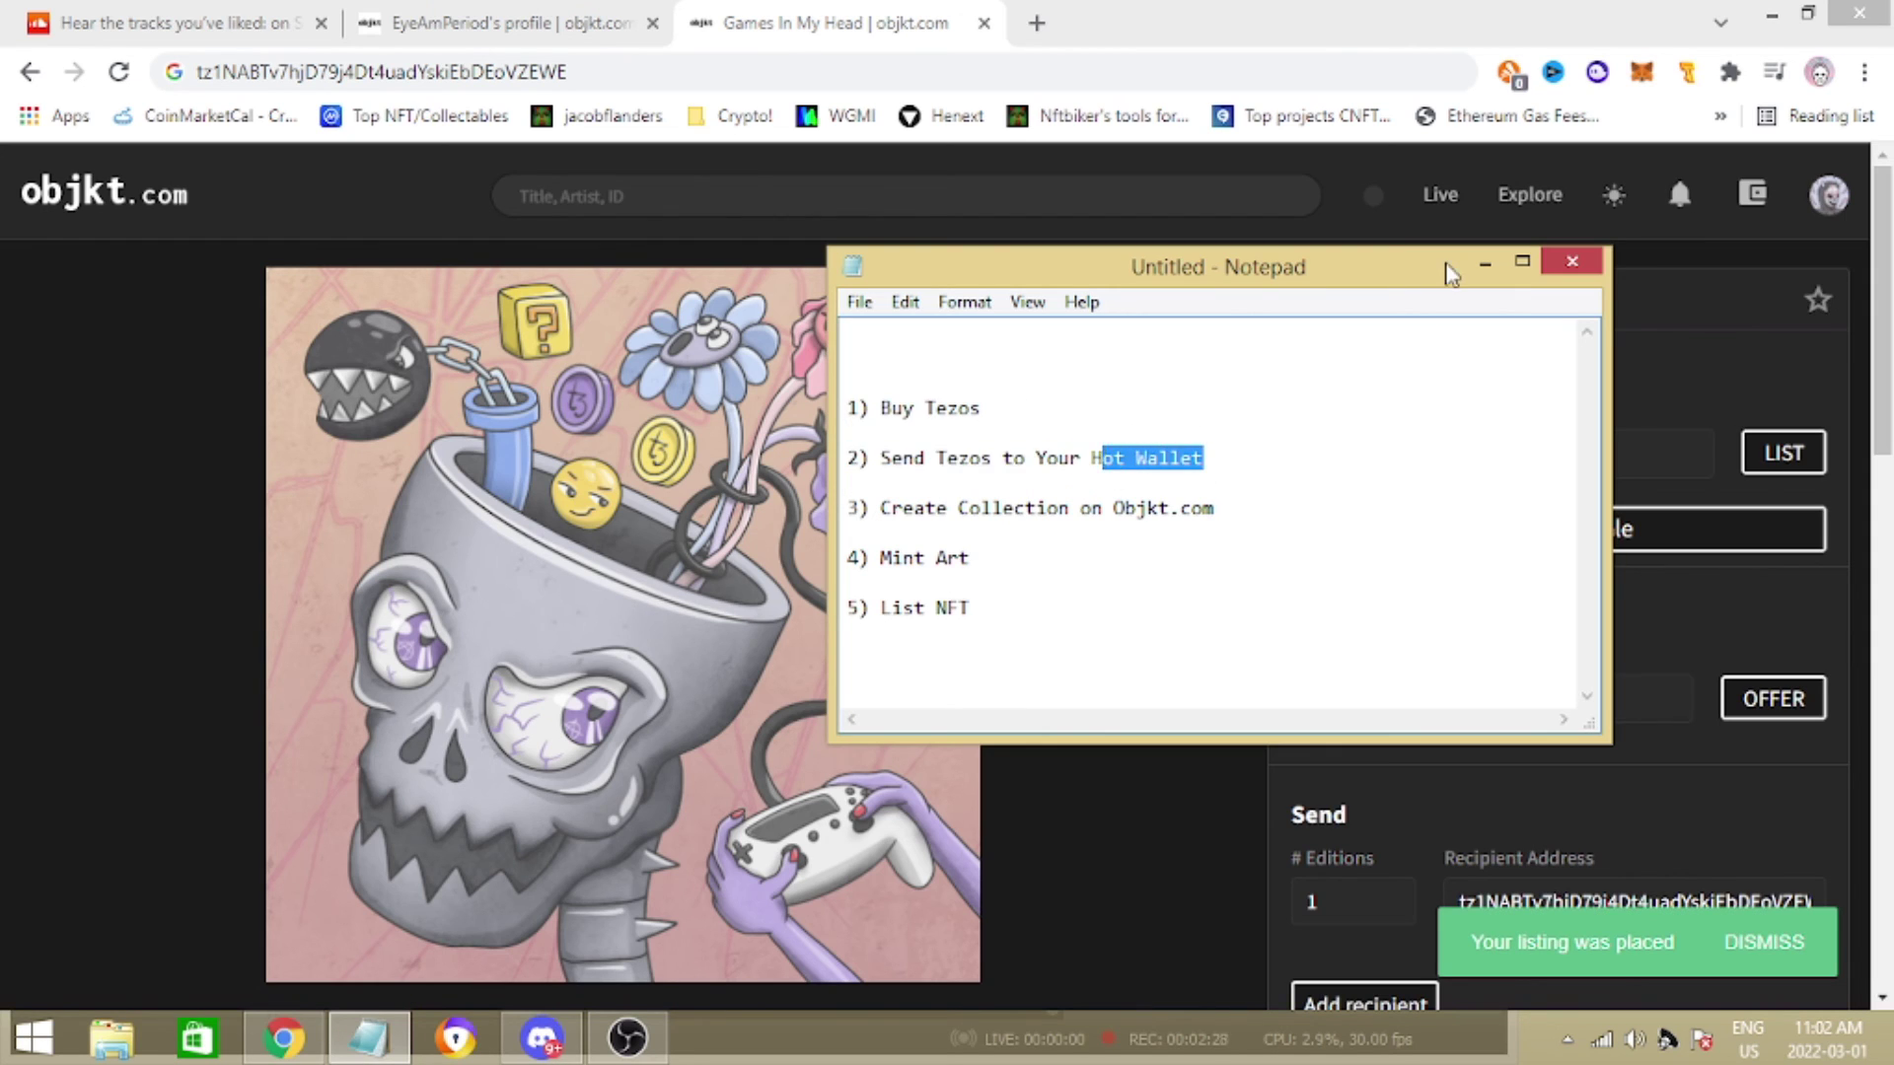
left_click(1268, 450)
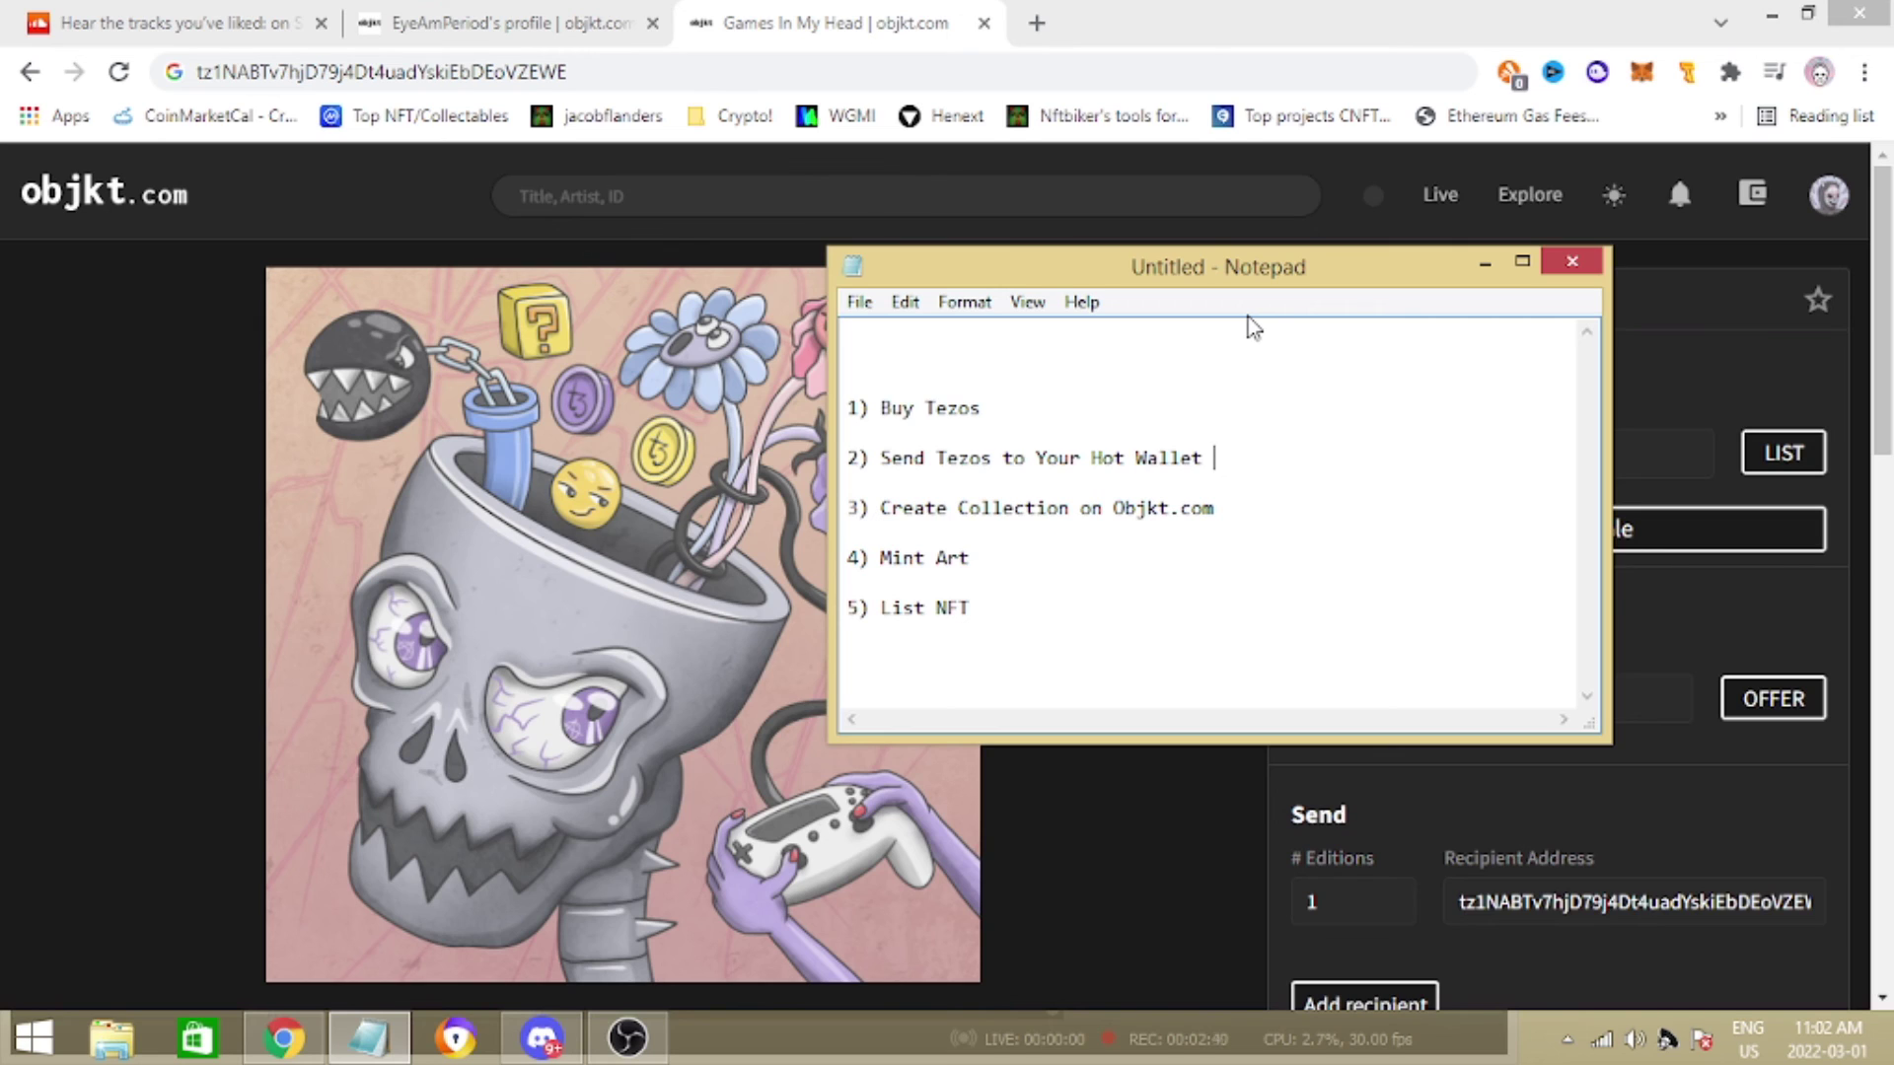
Highlight 'Buy Tezos' and the hot wallet part of step 2 a second time.
left_click(1030, 413)
key("shift+Home")
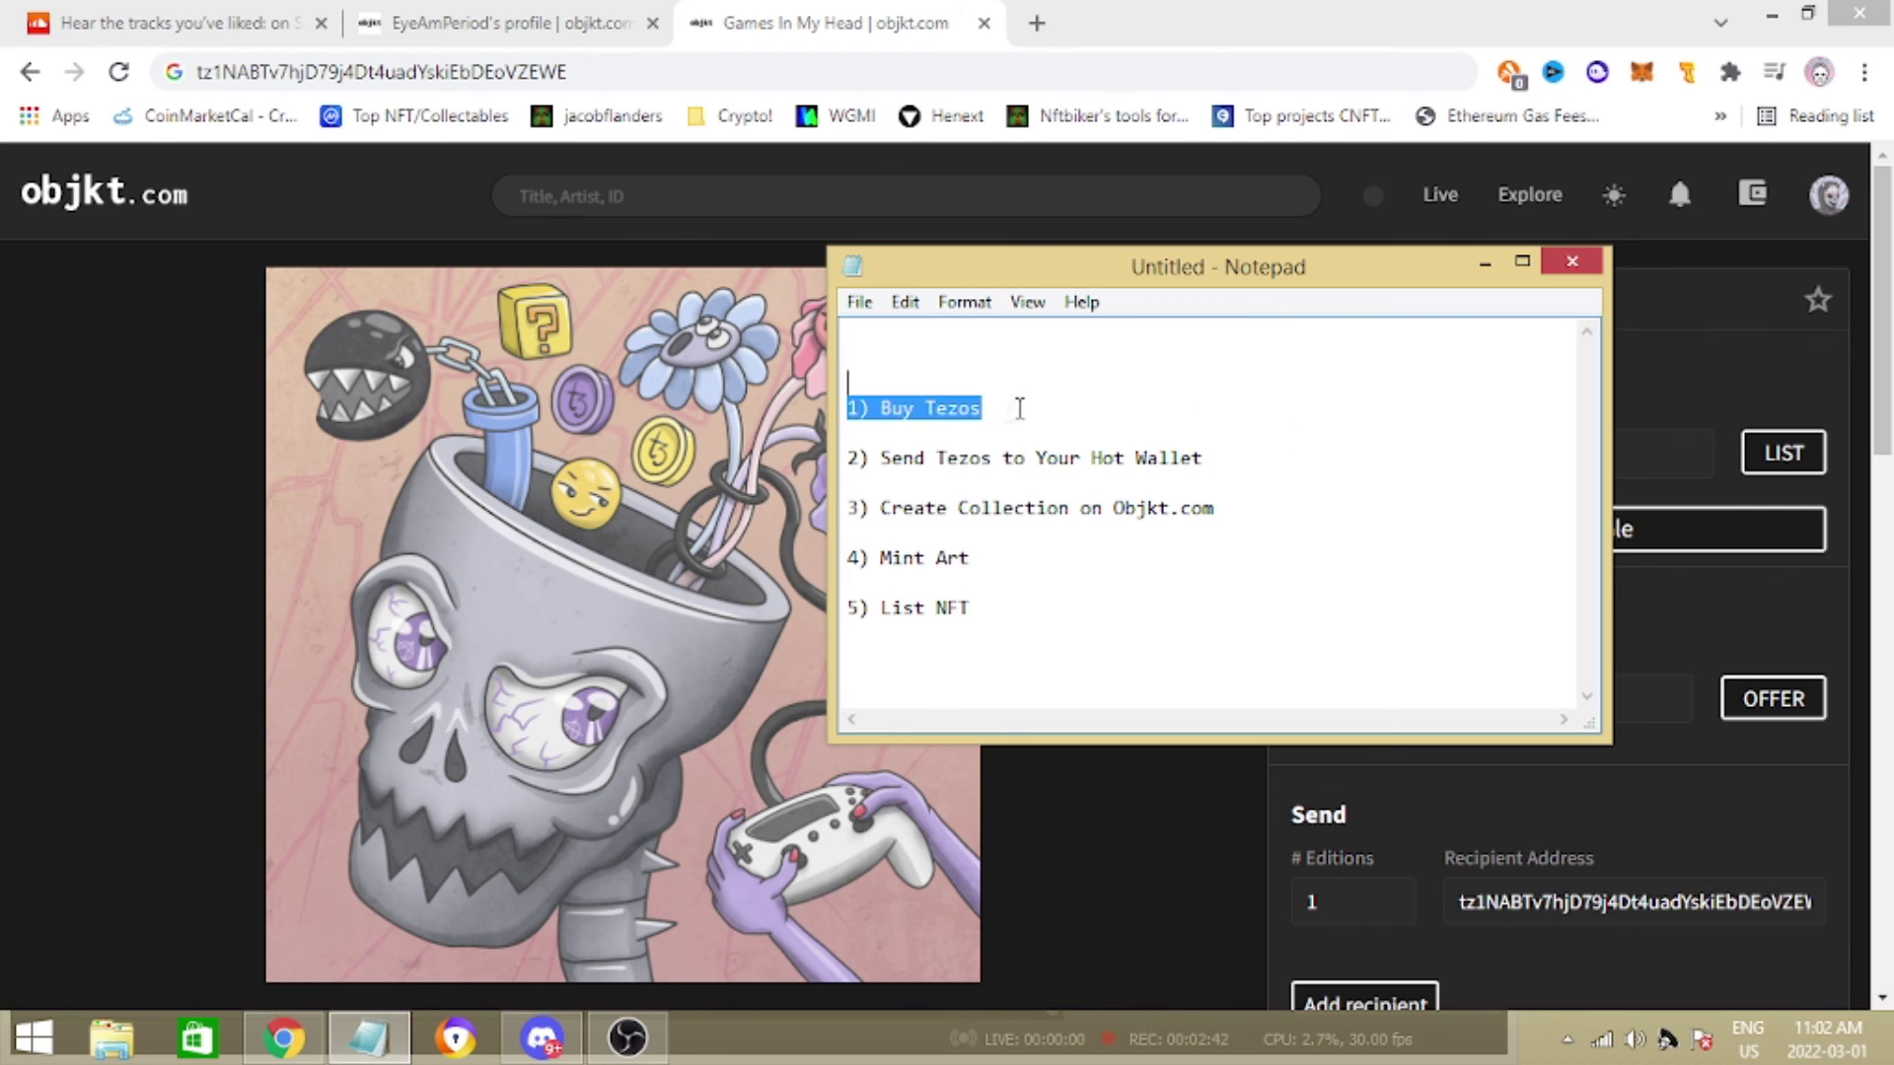
left_click(1017, 405)
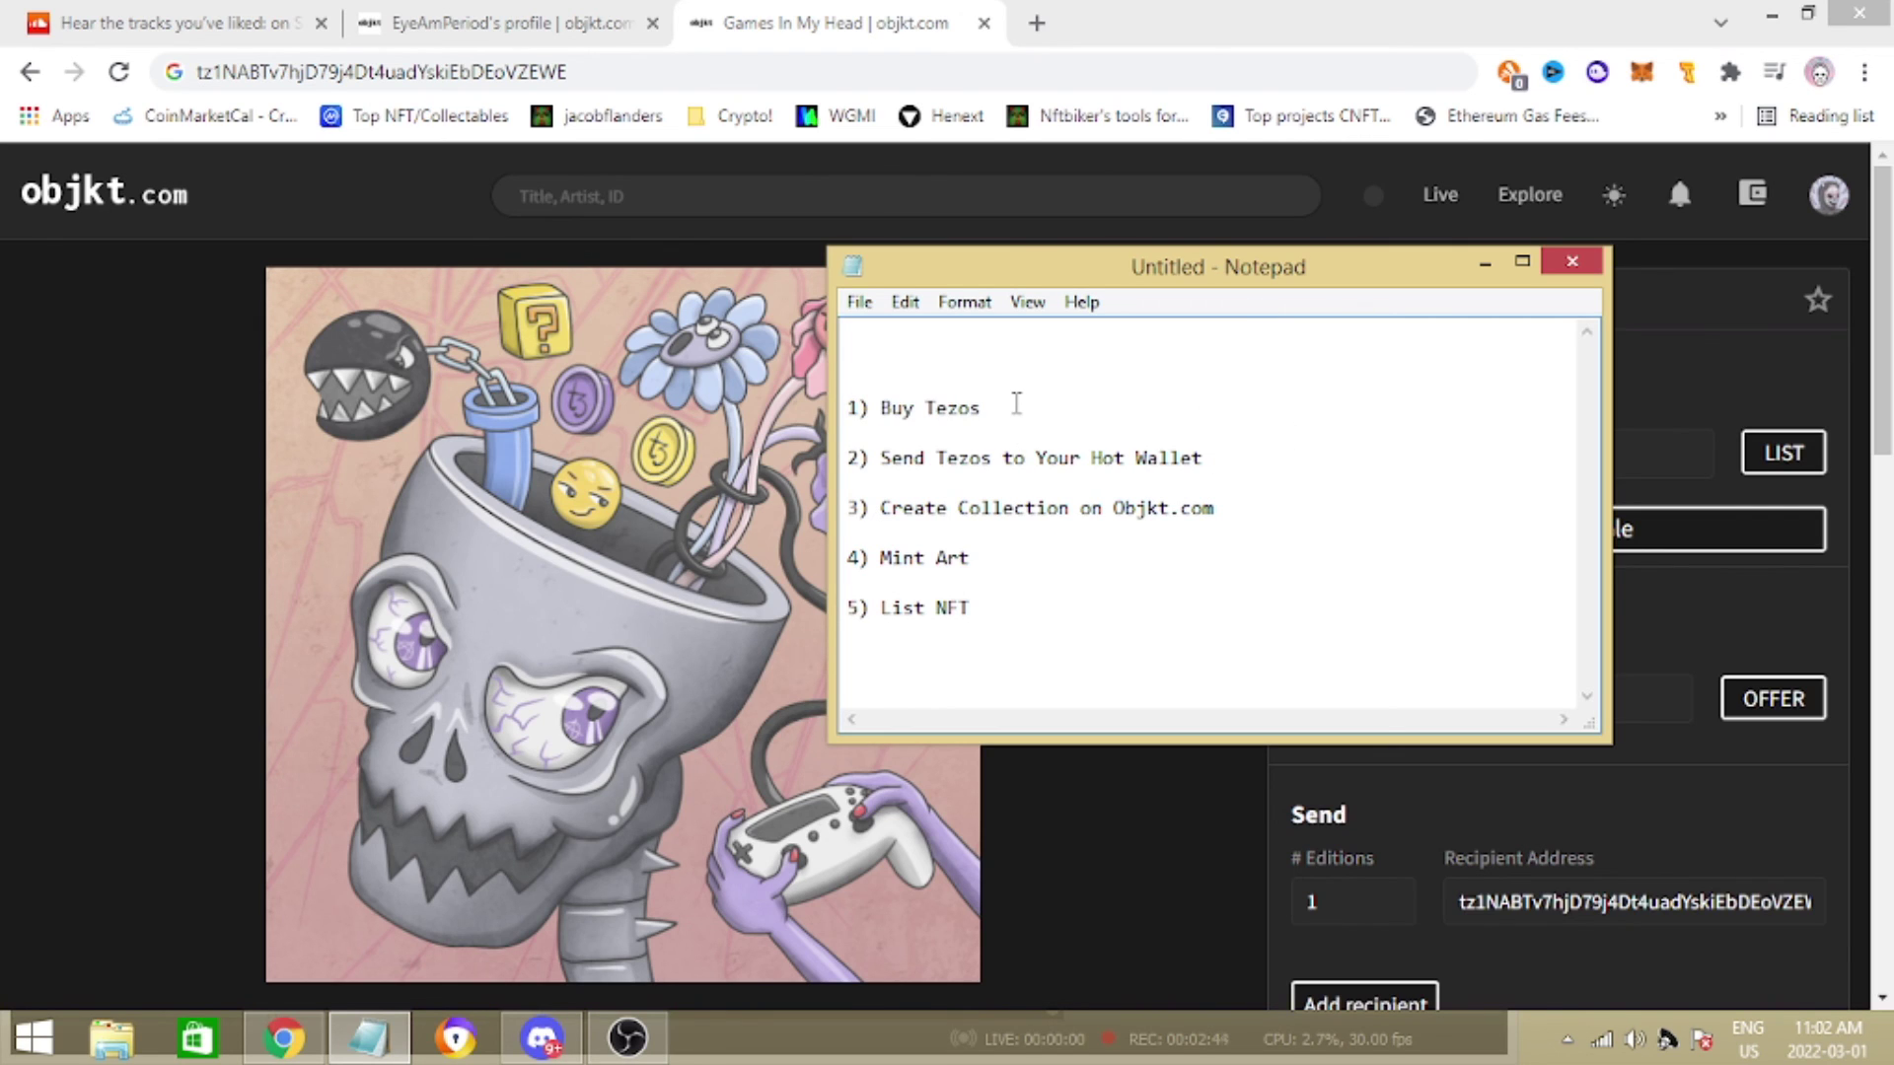
left_click_drag(1231, 457, 1048, 457)
left_click(1273, 455)
Highlight 'Create Collection' and 'Mint Art' in steps 3 and 4, then return to objkt.com.
left_click_drag(1070, 509, 881, 511)
left_click(1278, 512)
left_click_drag(975, 560, 875, 560)
left_click(977, 609)
left_click(203, 566)
scroll(1045, 513, "down", 3)
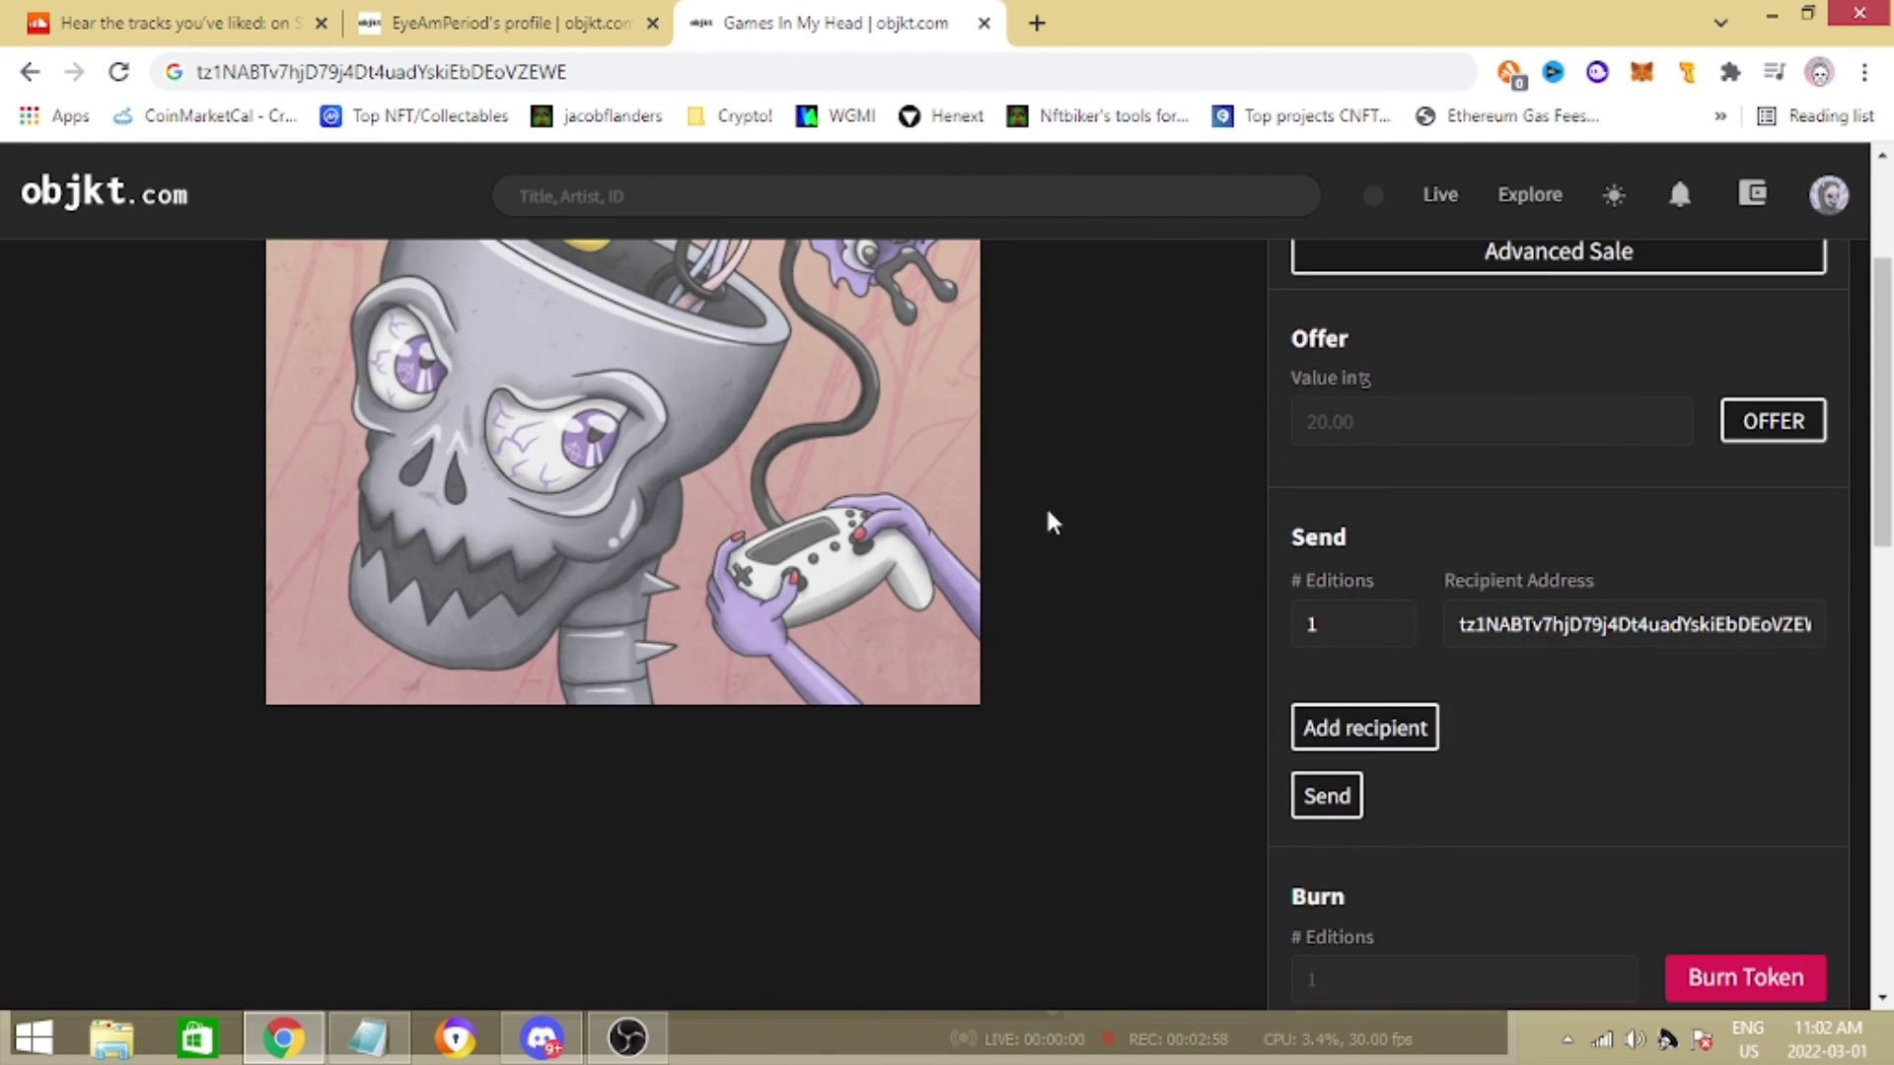
scroll(1051, 523, "down", 10)
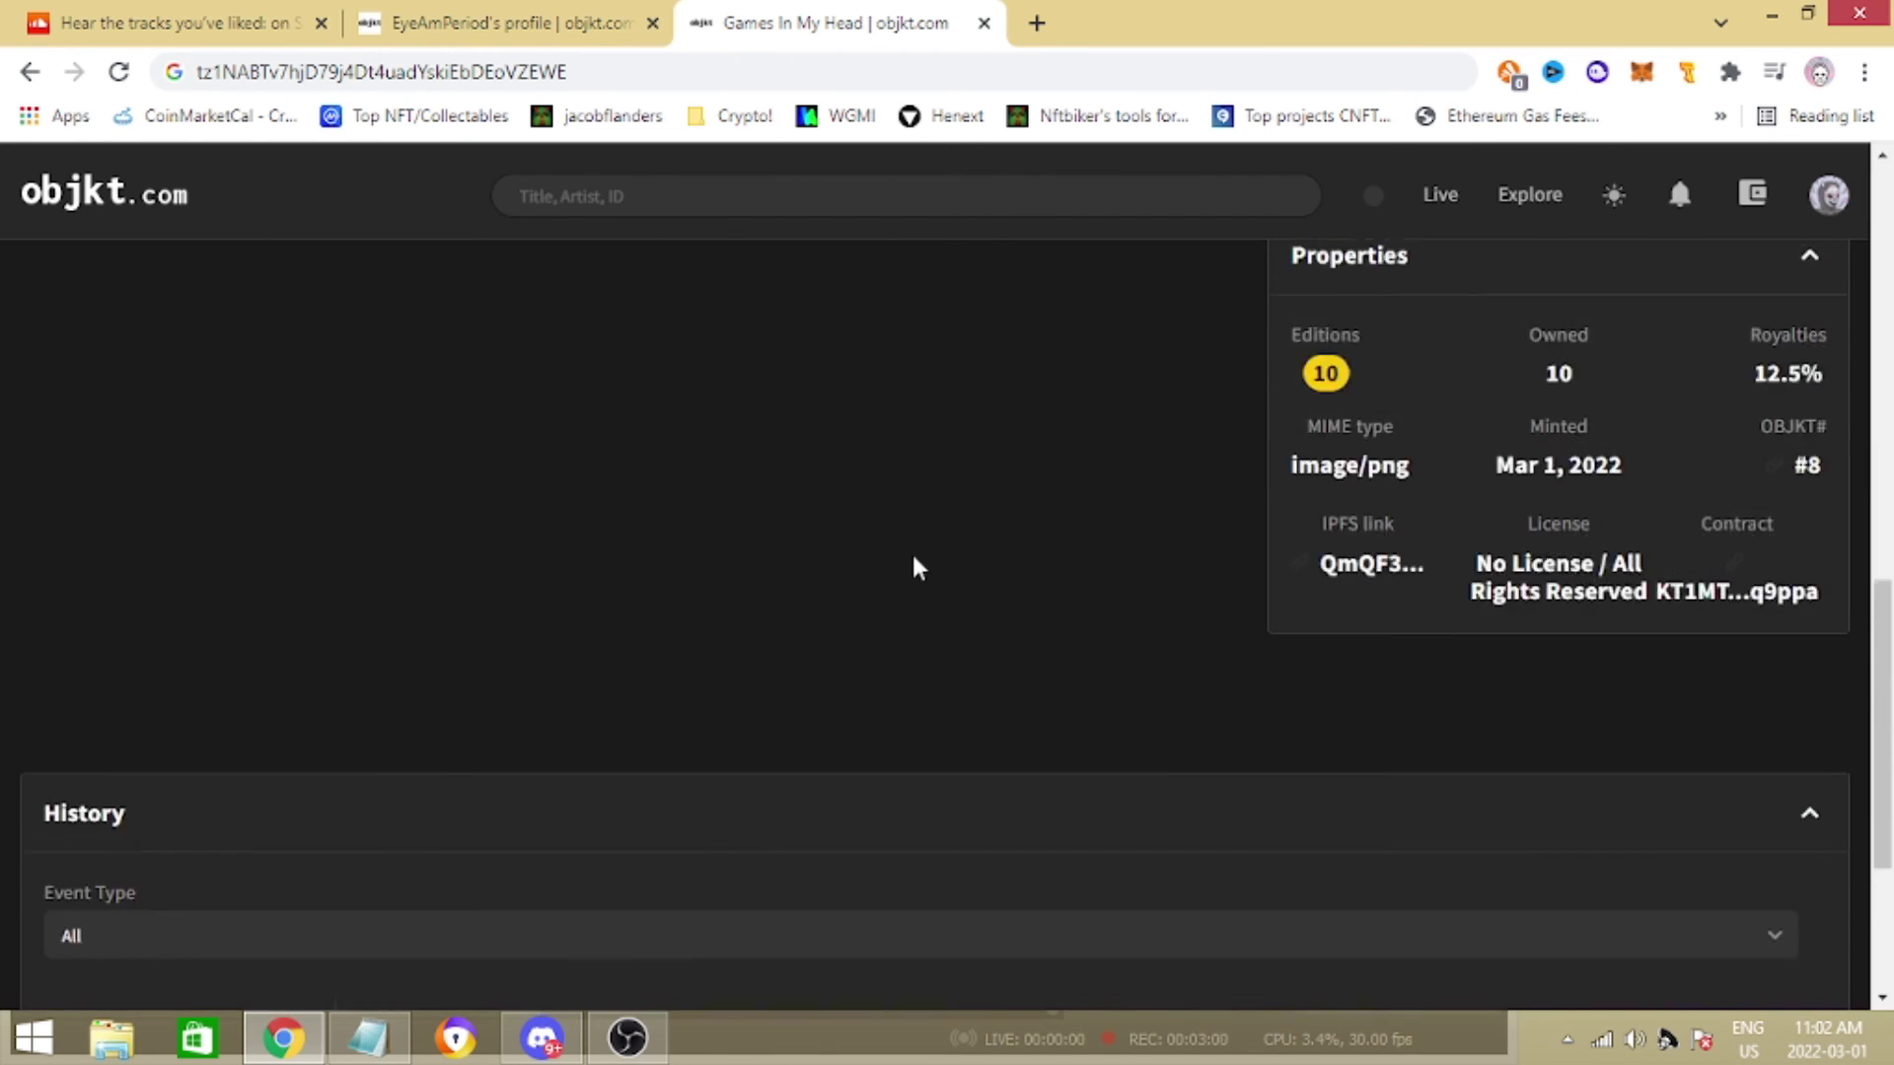
scroll(947, 553, "down", 3)
scroll(982, 528, "up", 15)
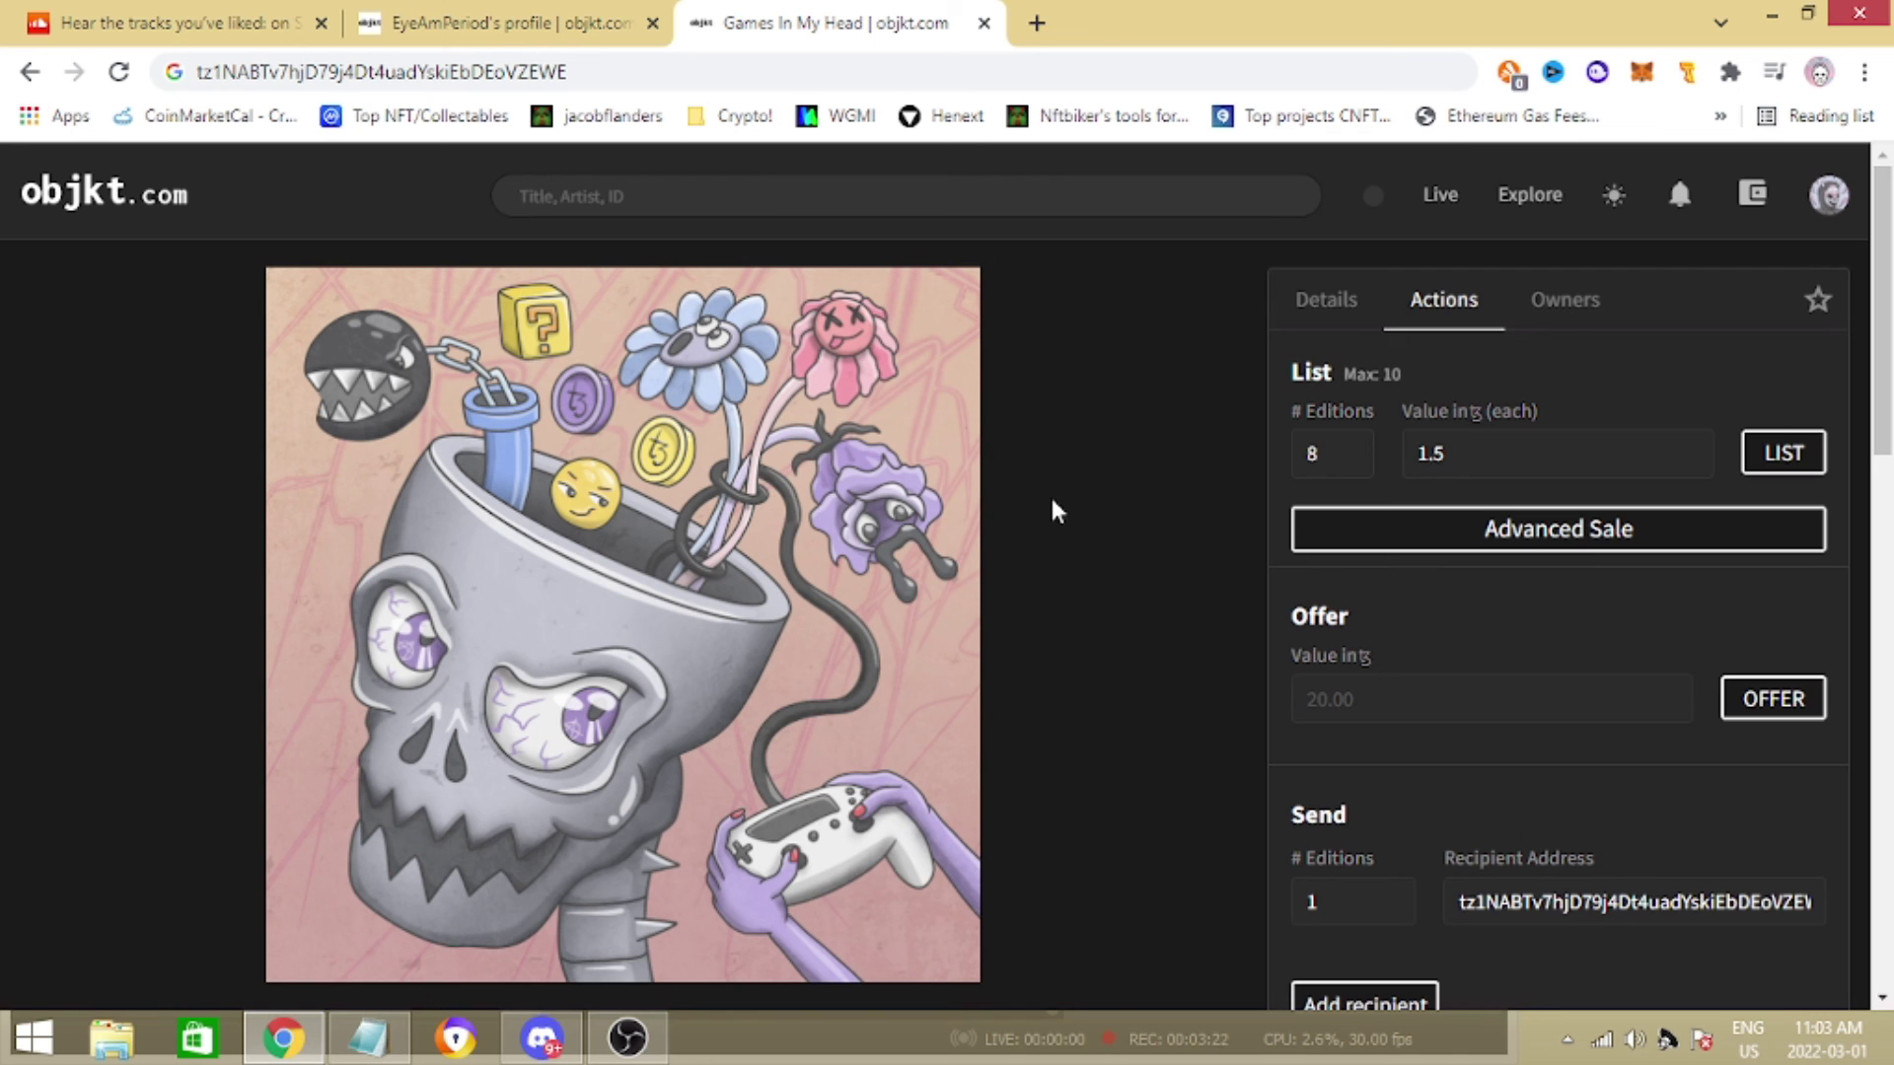
scroll(1050, 494, "down", 2)
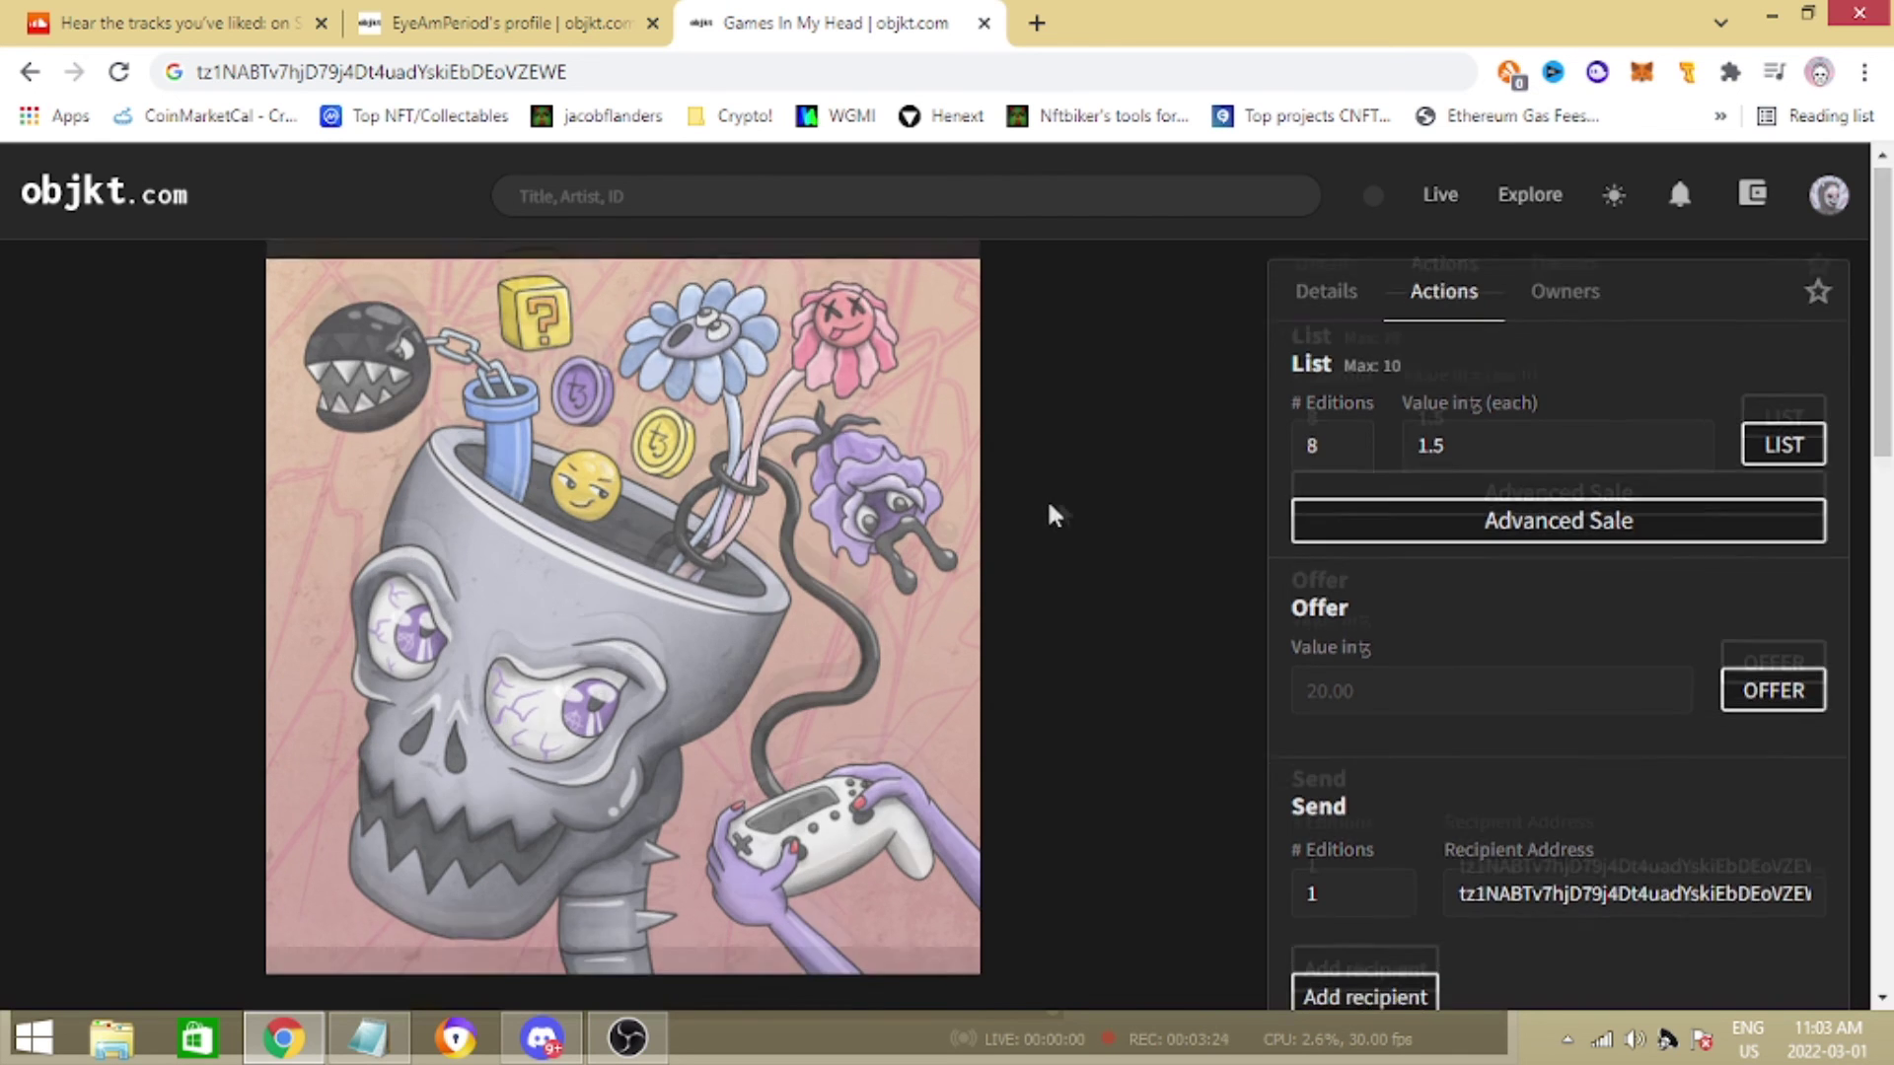
scroll(1058, 495, "up", 2)
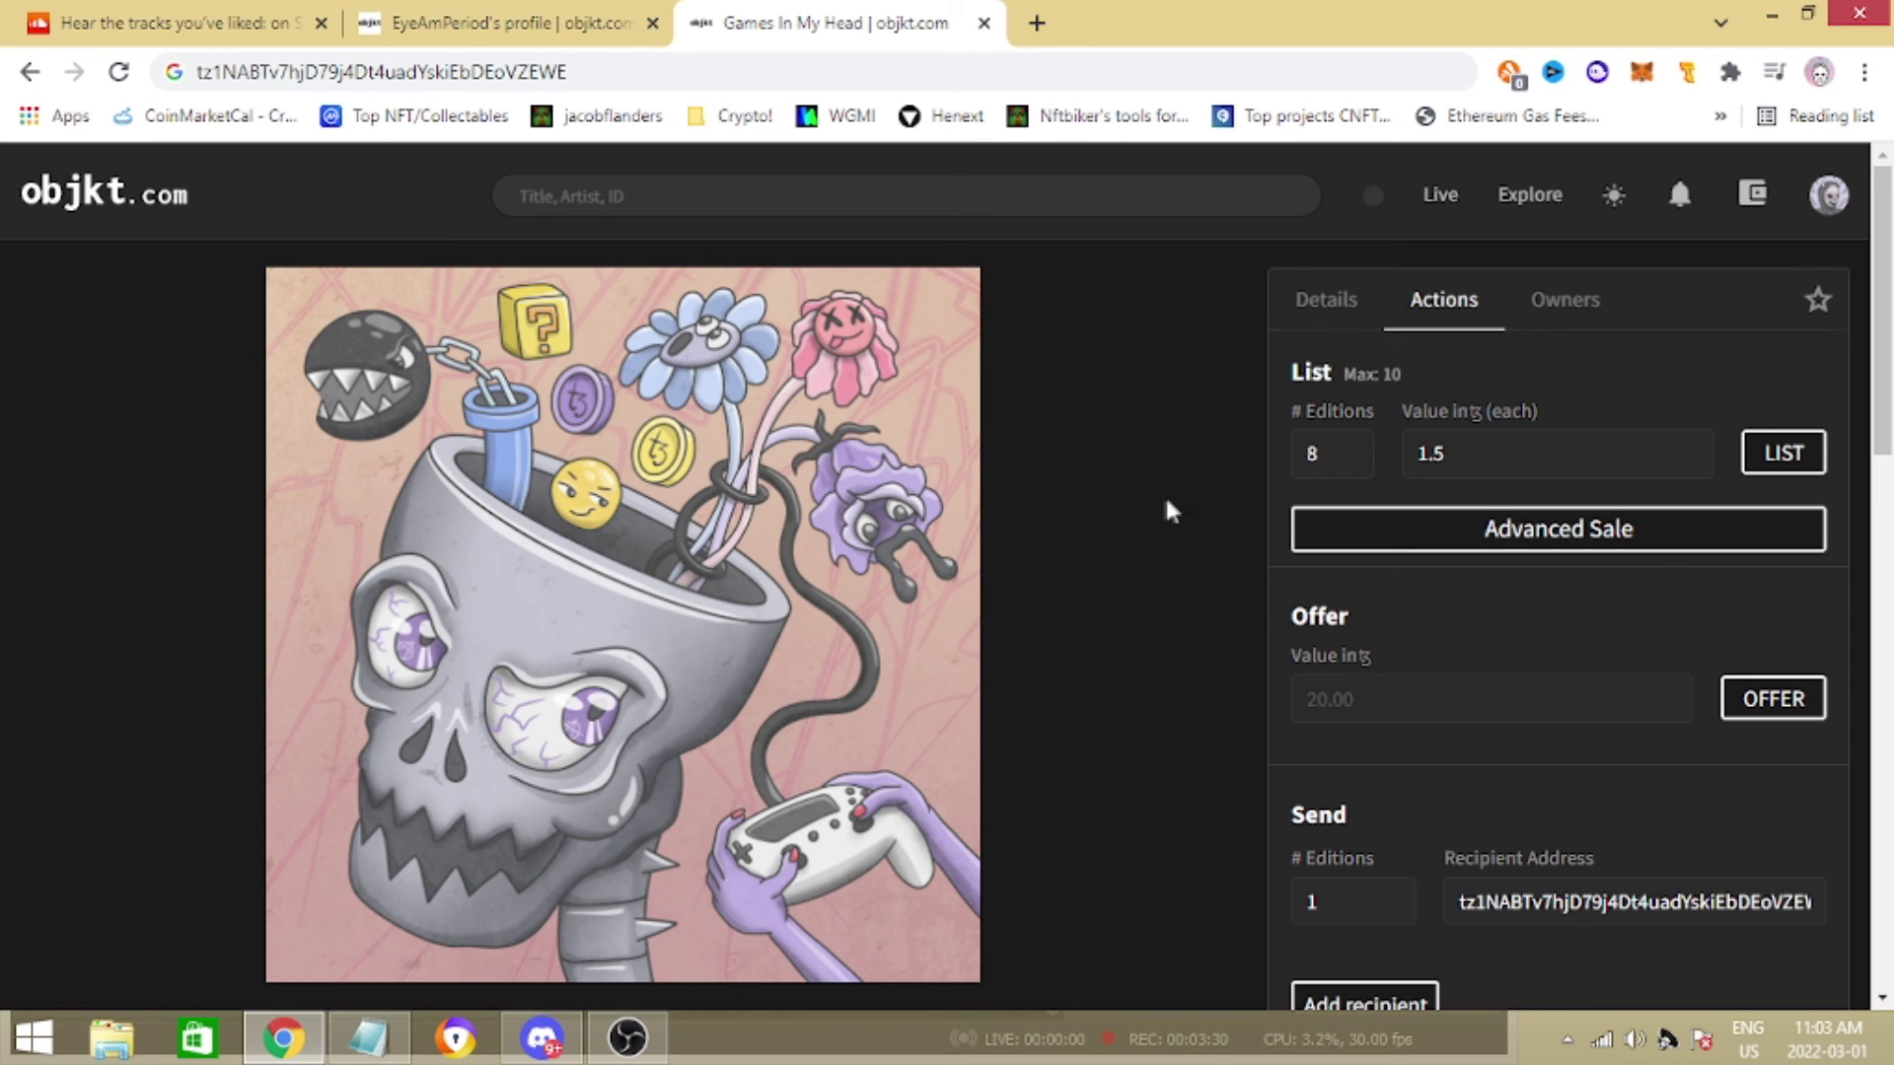
scroll(1070, 484, "down", 10)
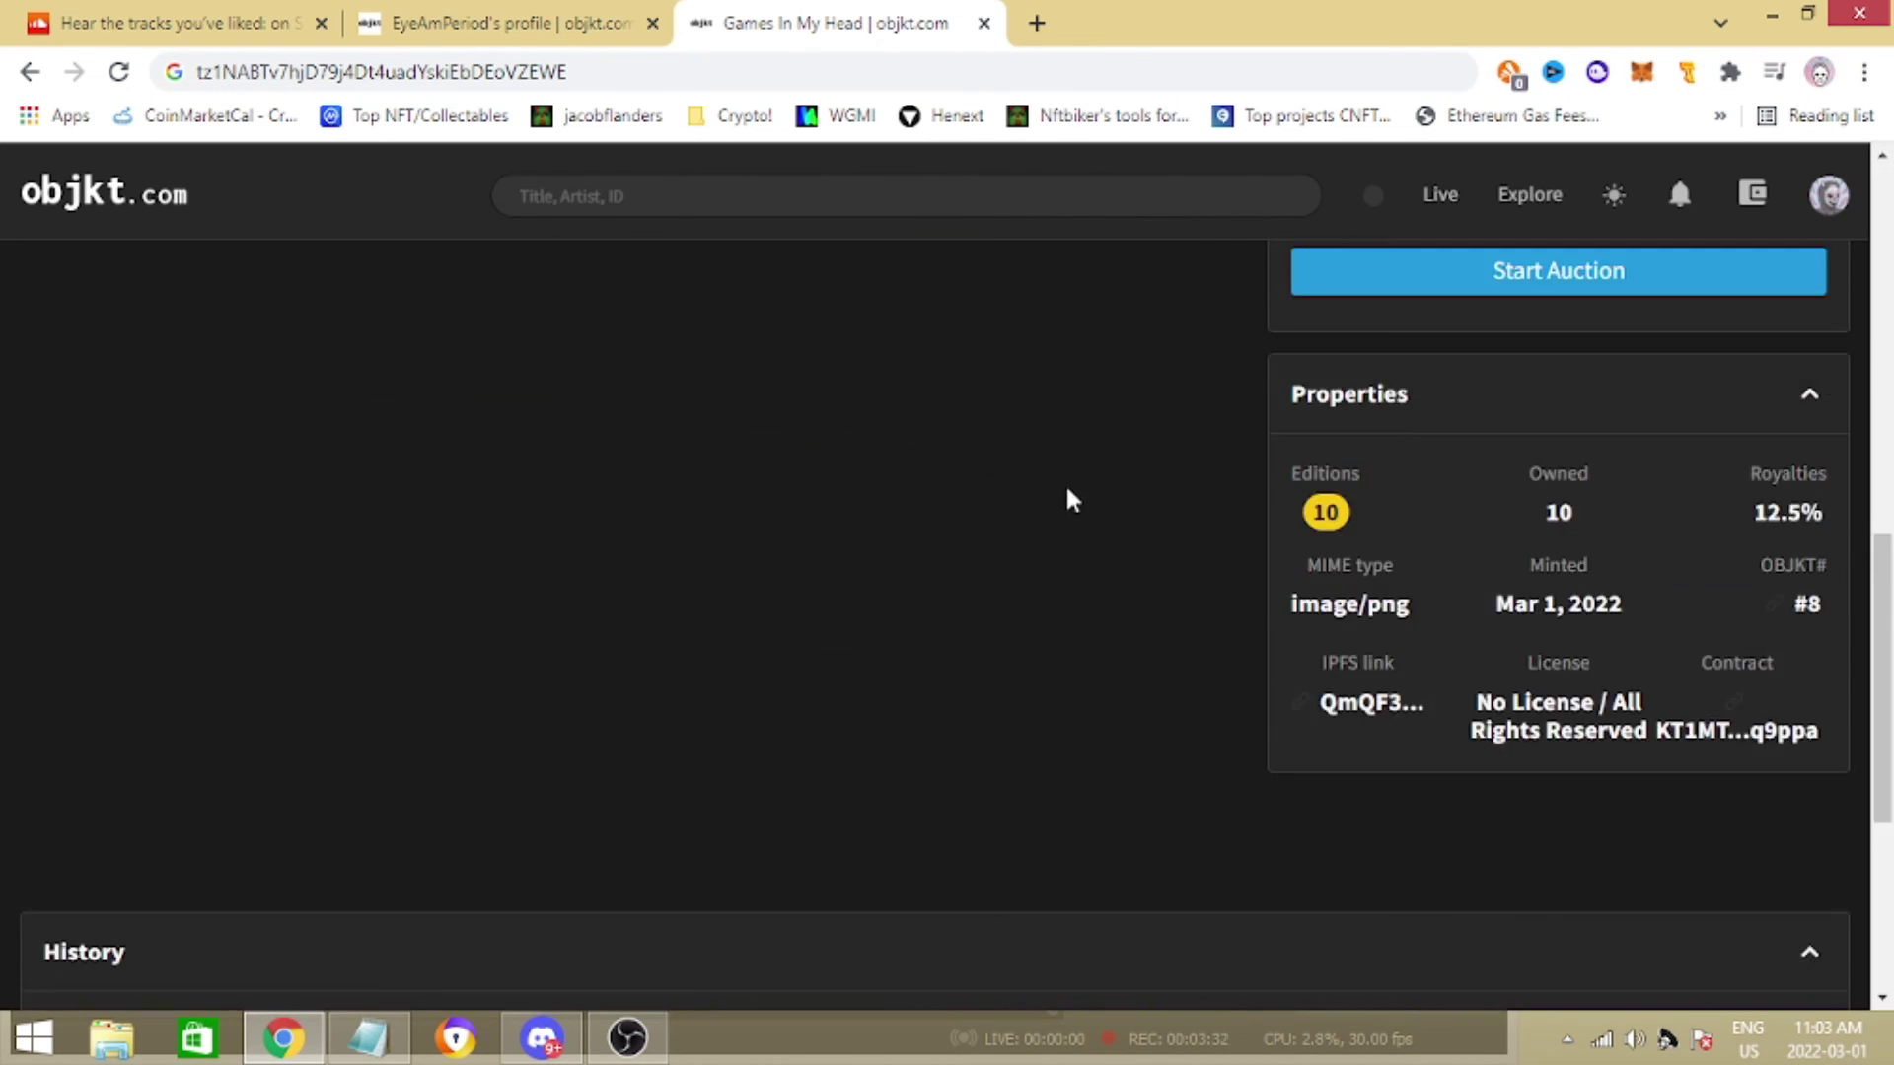
scroll(1115, 571, "up", 4)
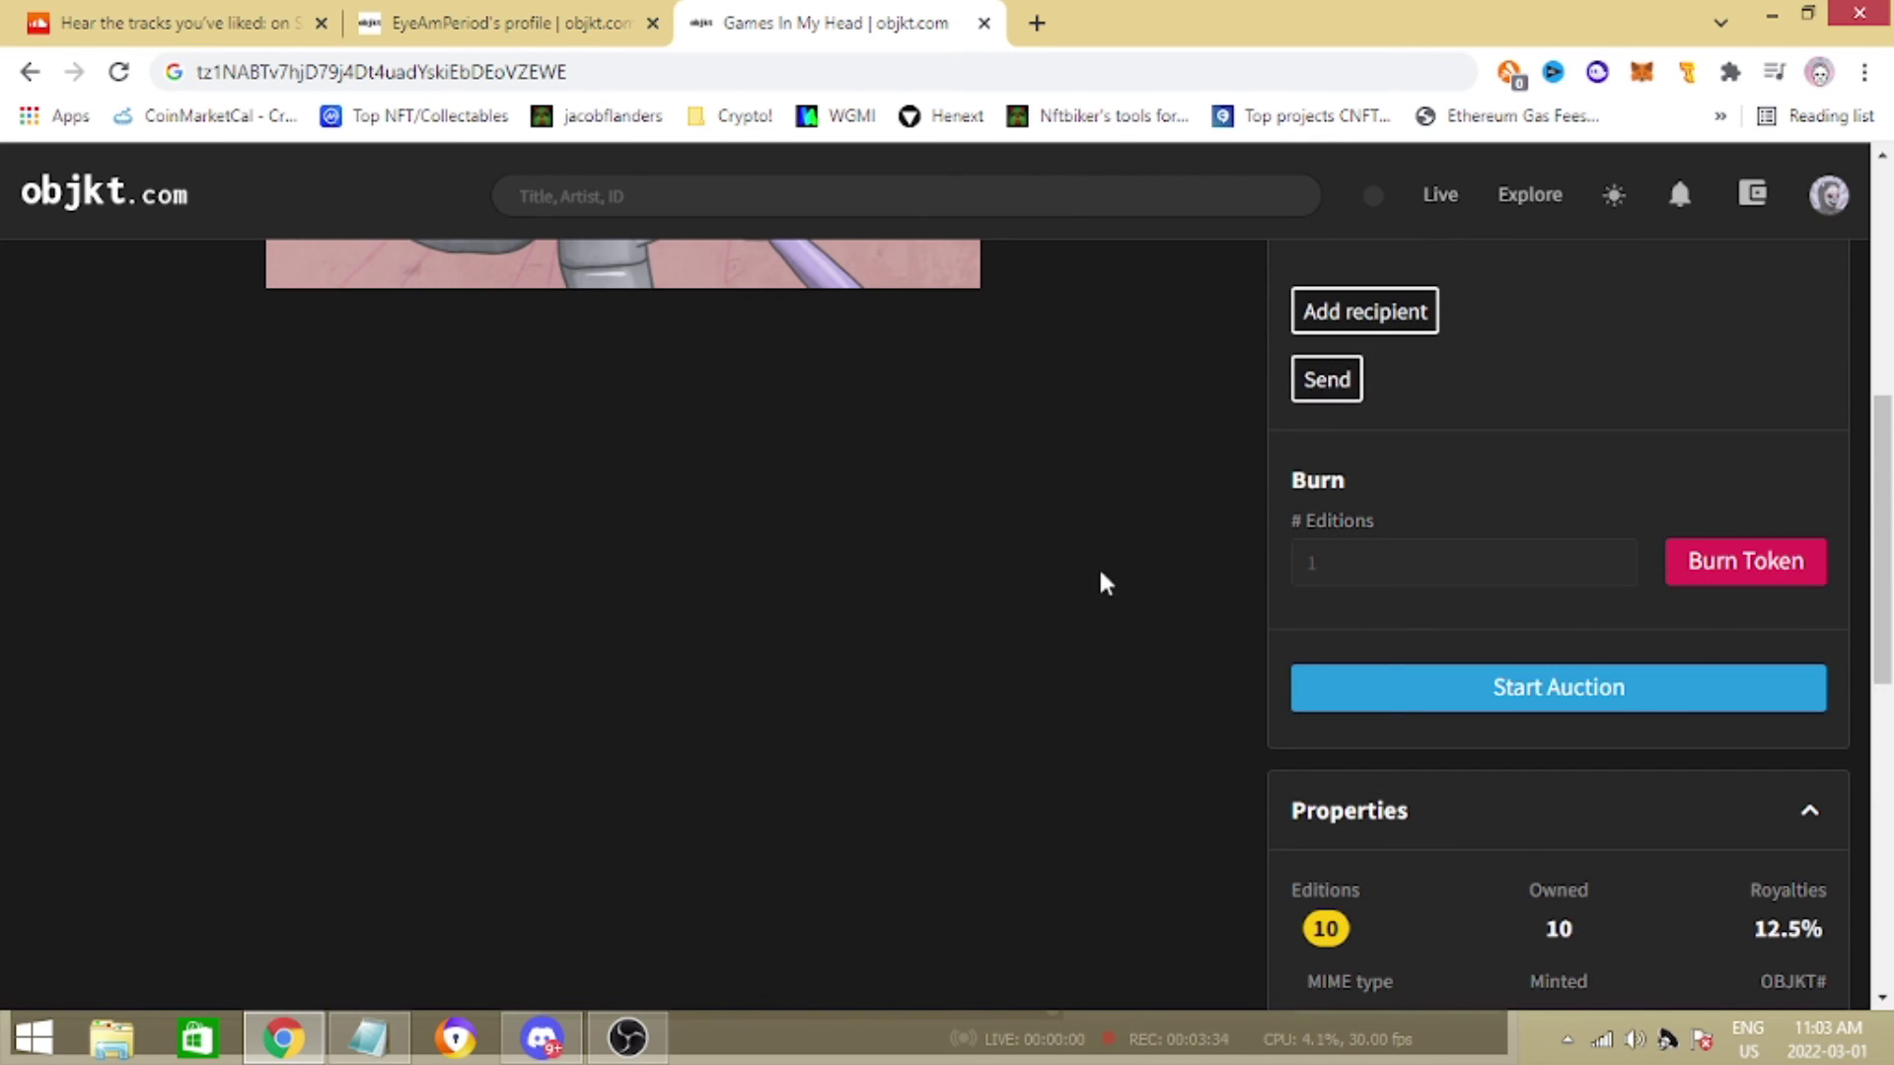
scroll(1103, 583, "up", 7)
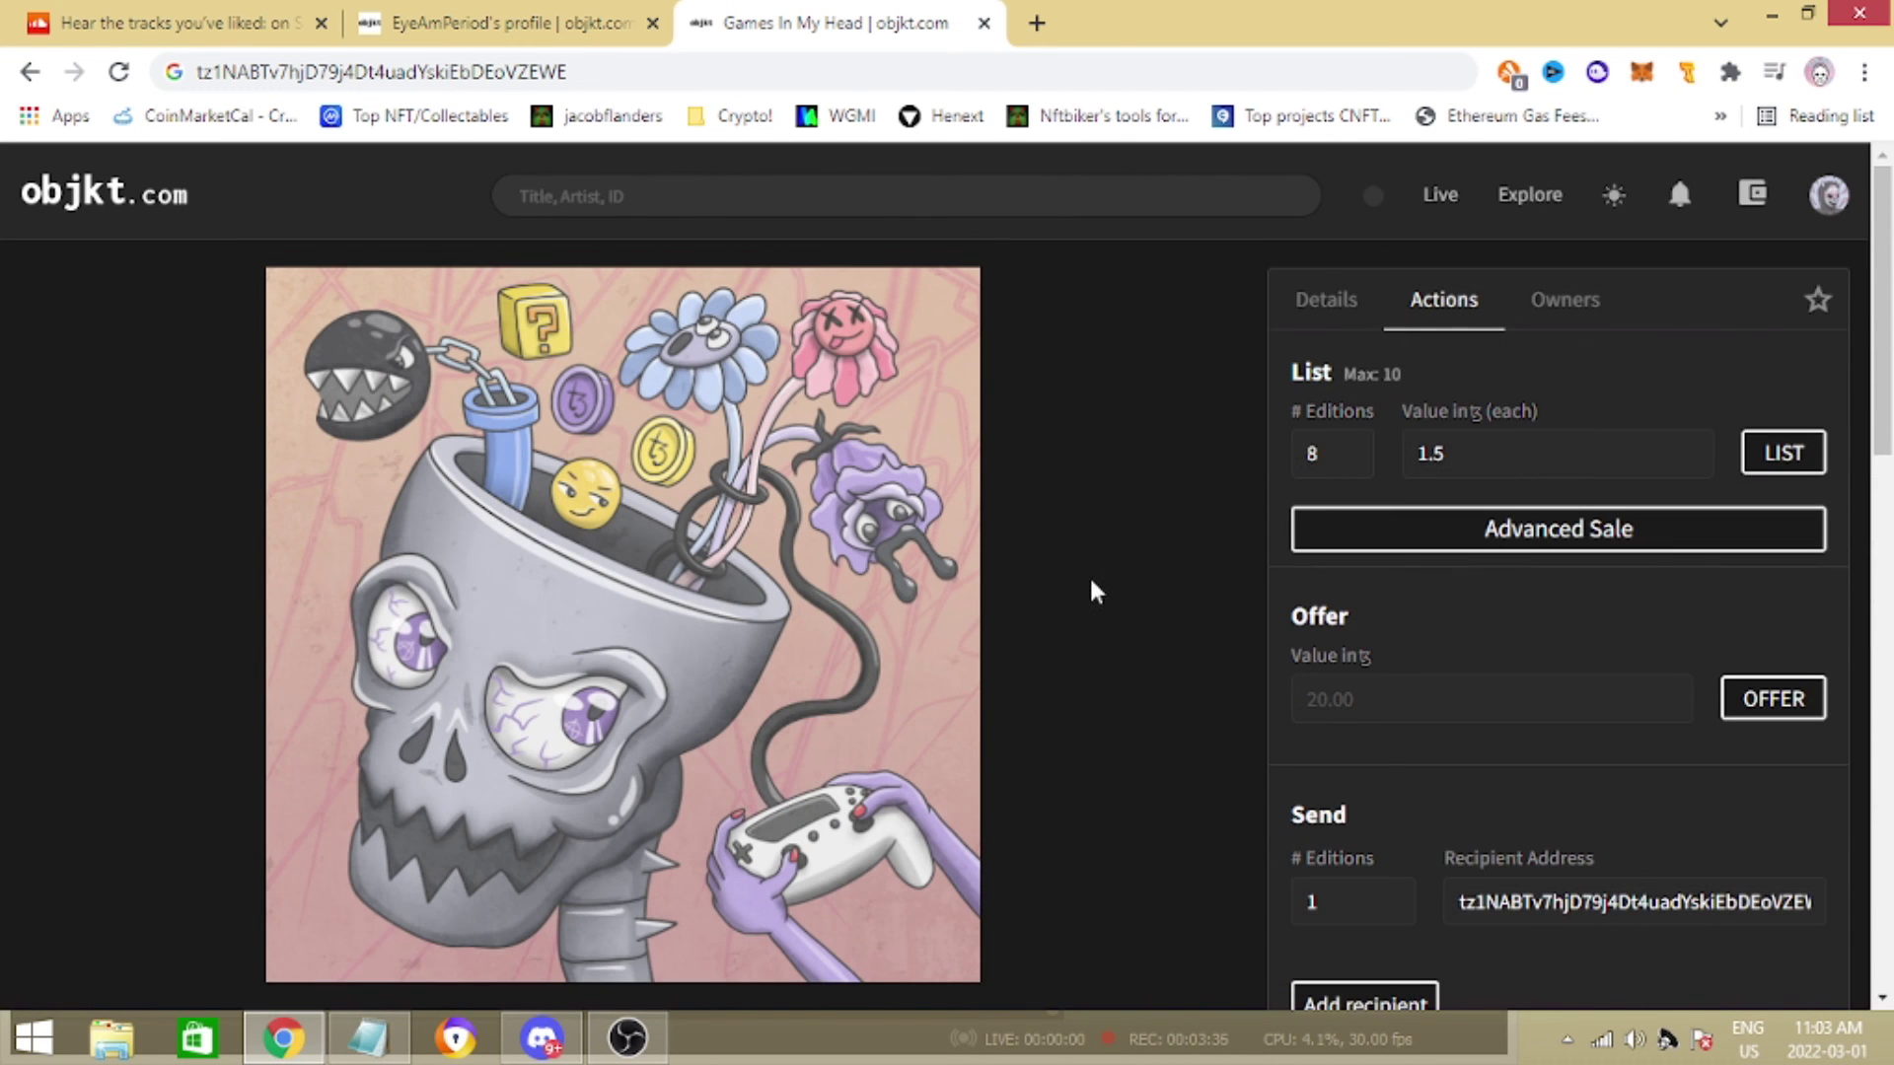